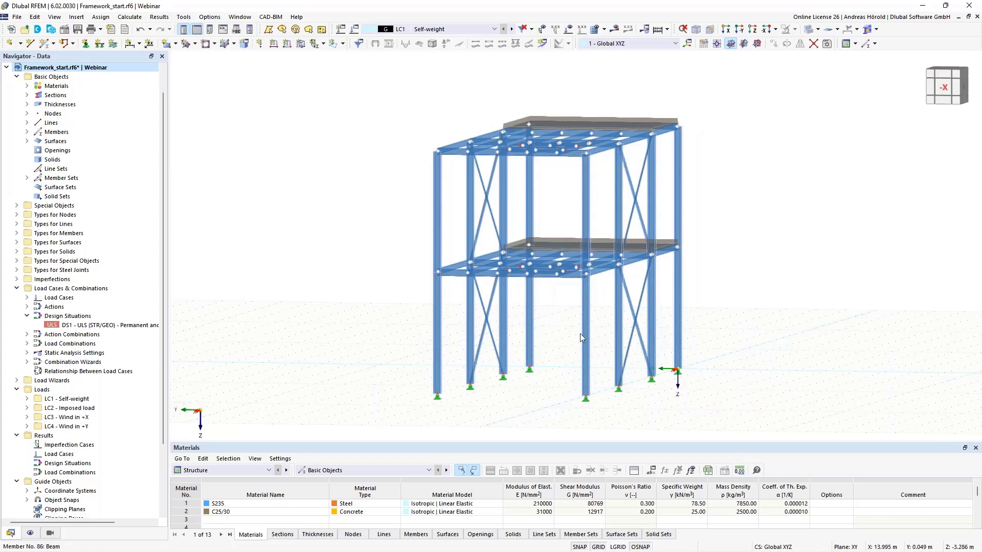
# Step: Display the loads on the framework, review load cases LC1 to LC4 one after another, and look through the available load combinations
pyautogui.keyDown('ctrl'); pyautogui.moveTo(752, 359); pyautogui.dragTo(563, 386, button='middle'); pyautogui.keyUp('ctrl')
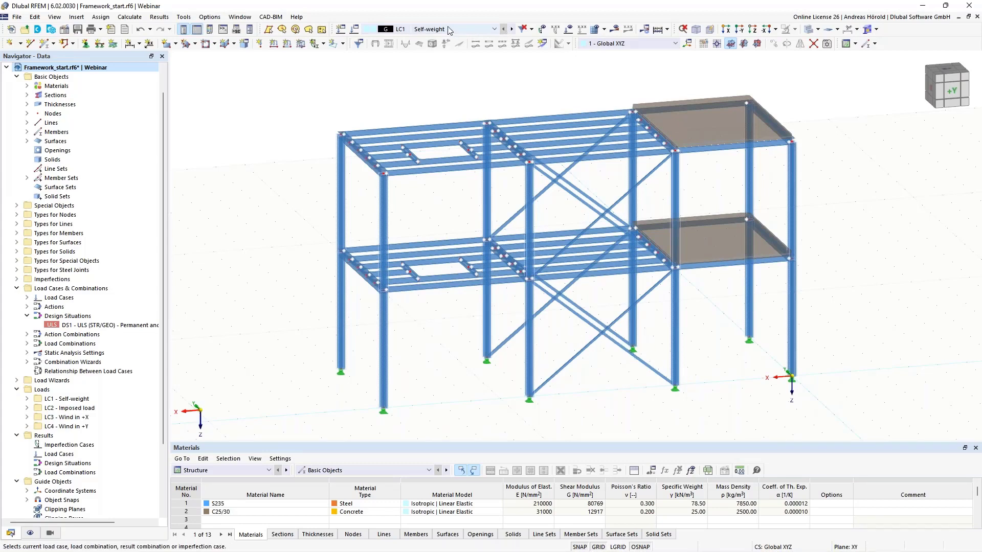
pyautogui.click(571, 30)
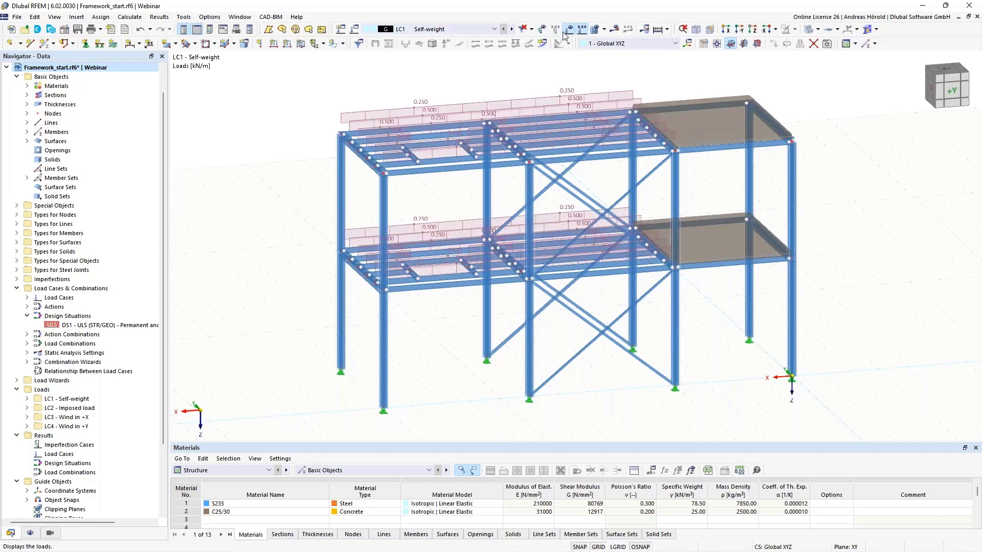
pyautogui.click(512, 29)
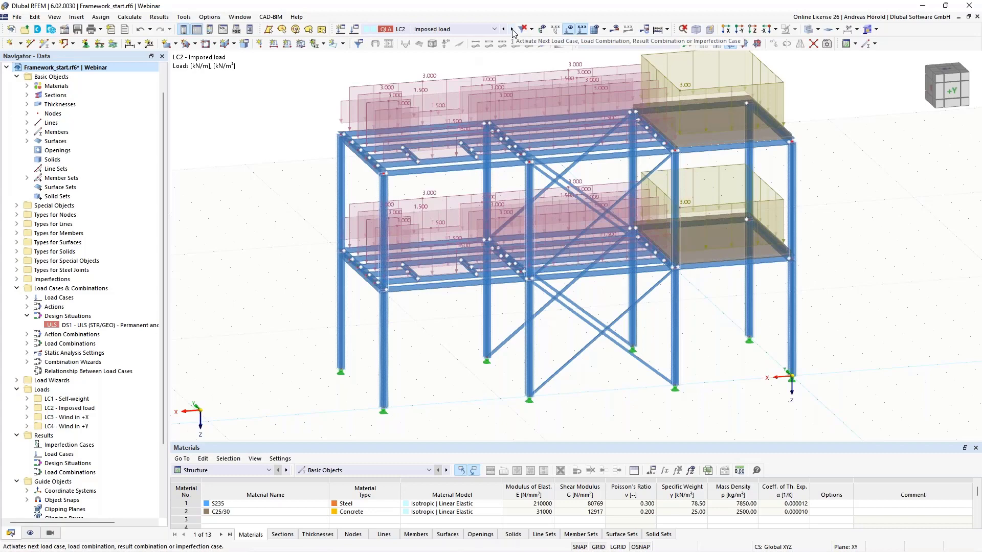
pyautogui.moveTo(812, 192); pyautogui.dragTo(812, 216, button='middle')
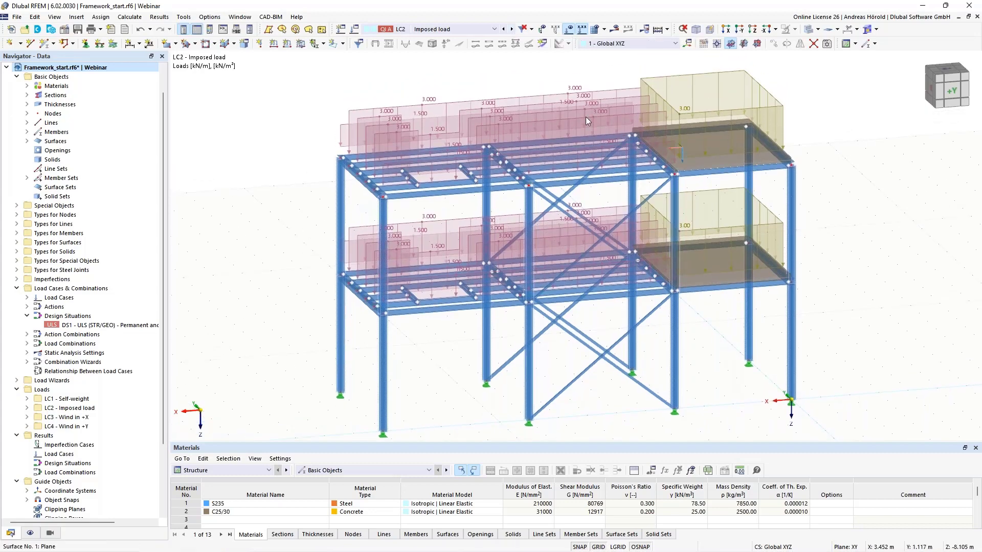
pyautogui.click(512, 29)
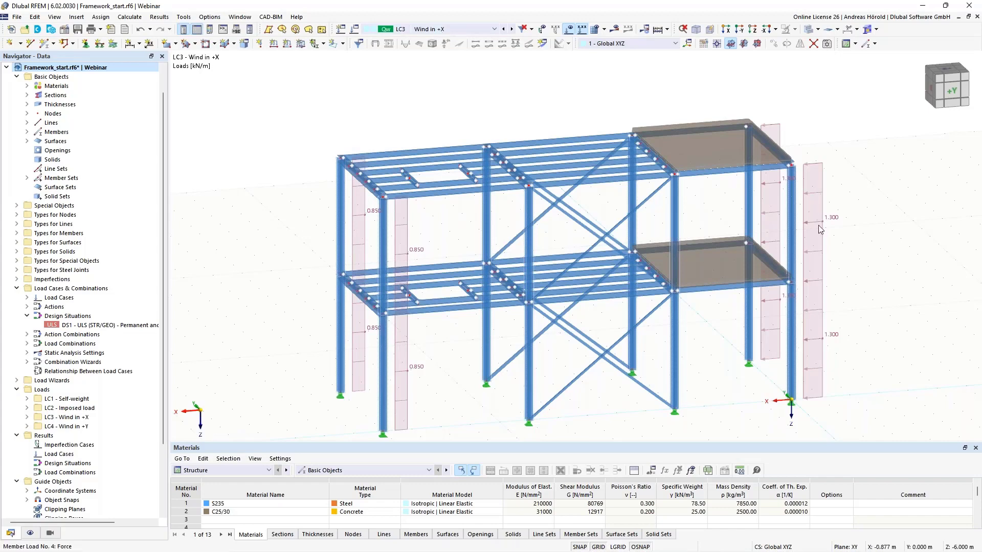
pyautogui.click(512, 30)
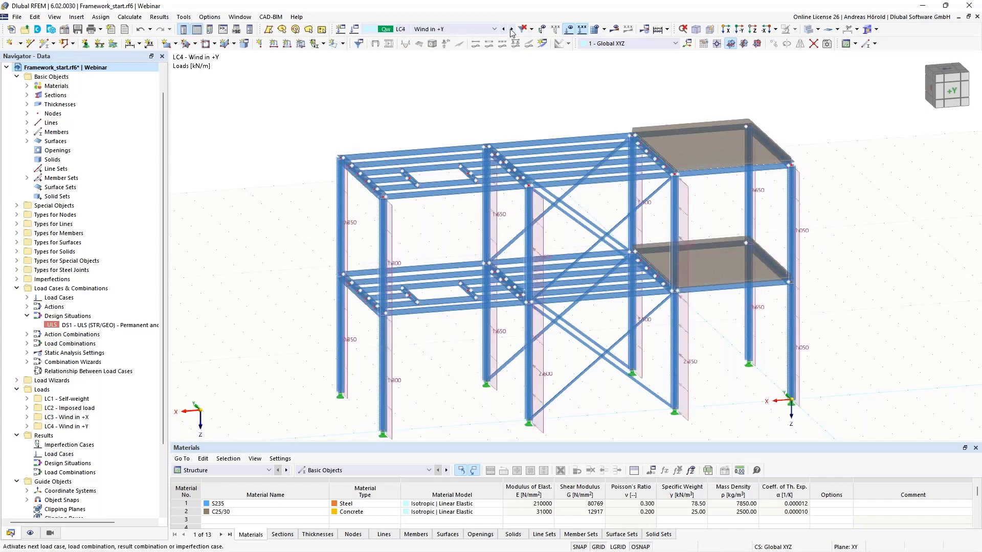
pyautogui.click(471, 30)
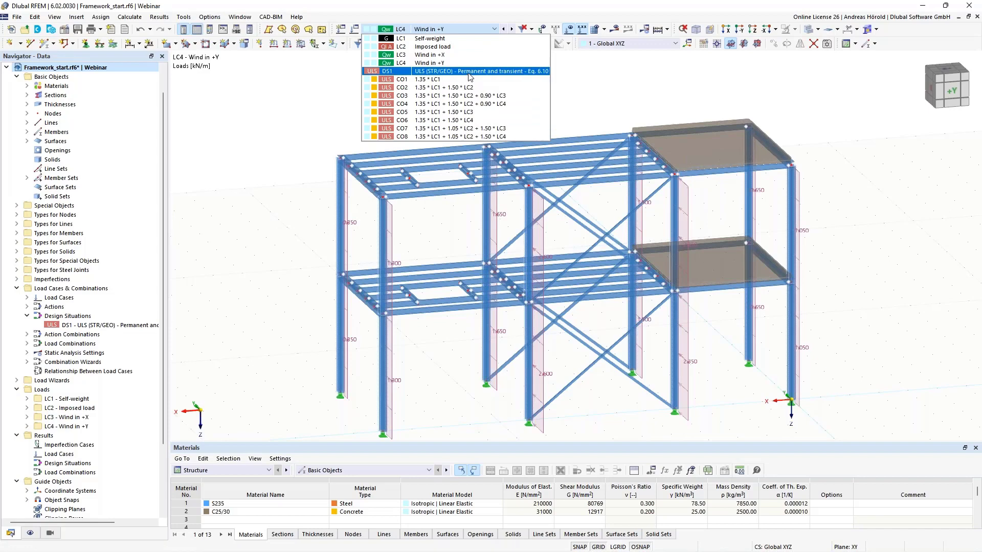
pyautogui.click(317, 121)
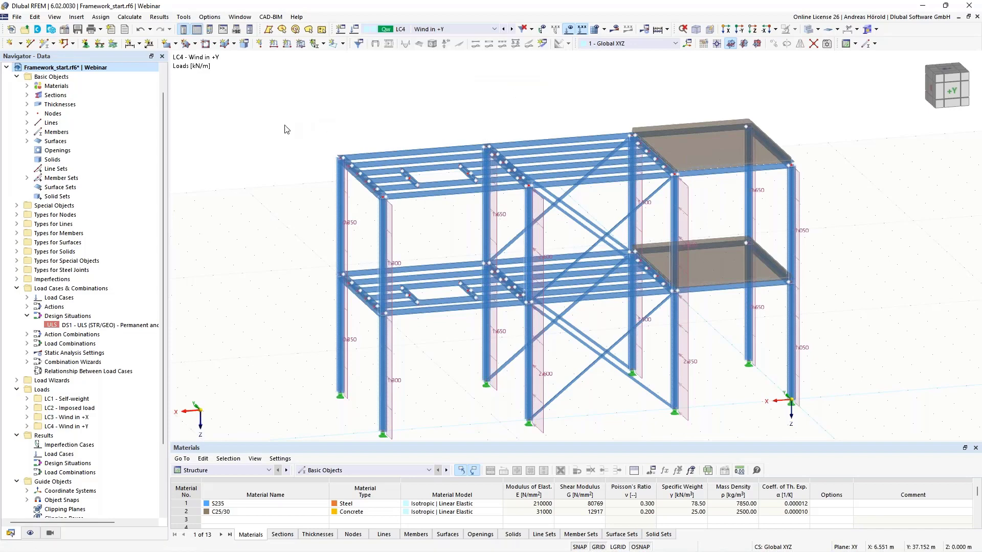
pyautogui.moveTo(287, 166); pyautogui.dragTo(286, 134, button='middle')
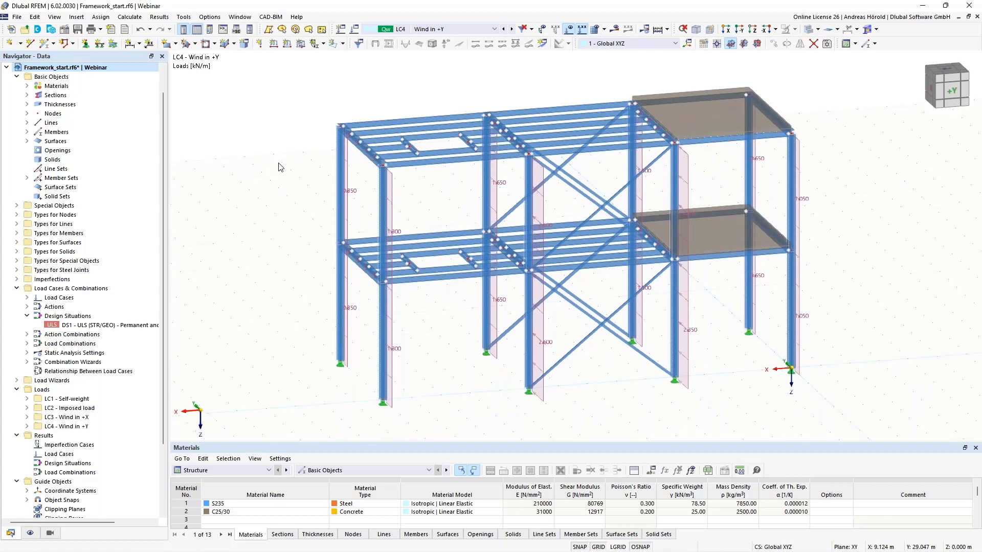
# Step: Review the active add-ons in the model's base data, plus the standards and national annexes for load combinations and steel joints
pyautogui.click(64, 32)
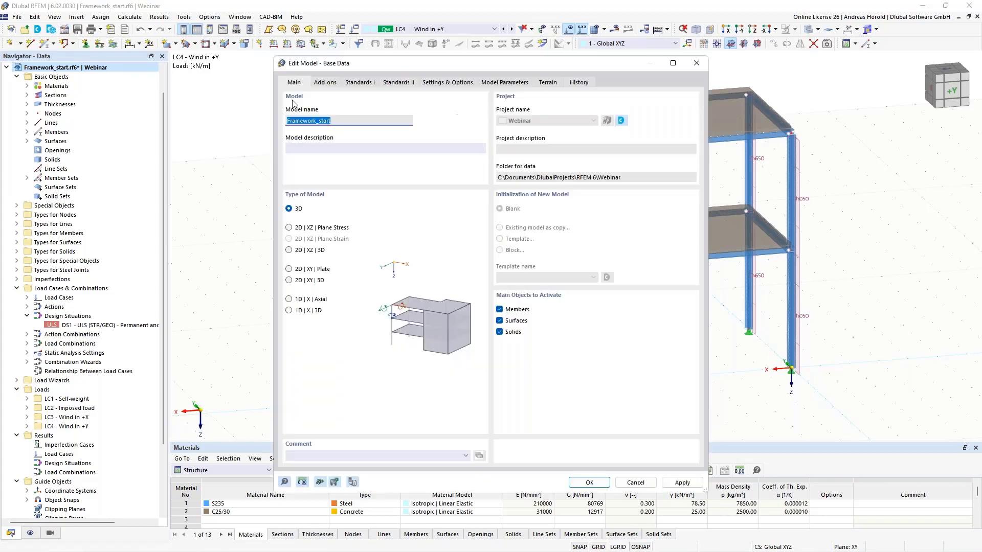
pyautogui.click(324, 82)
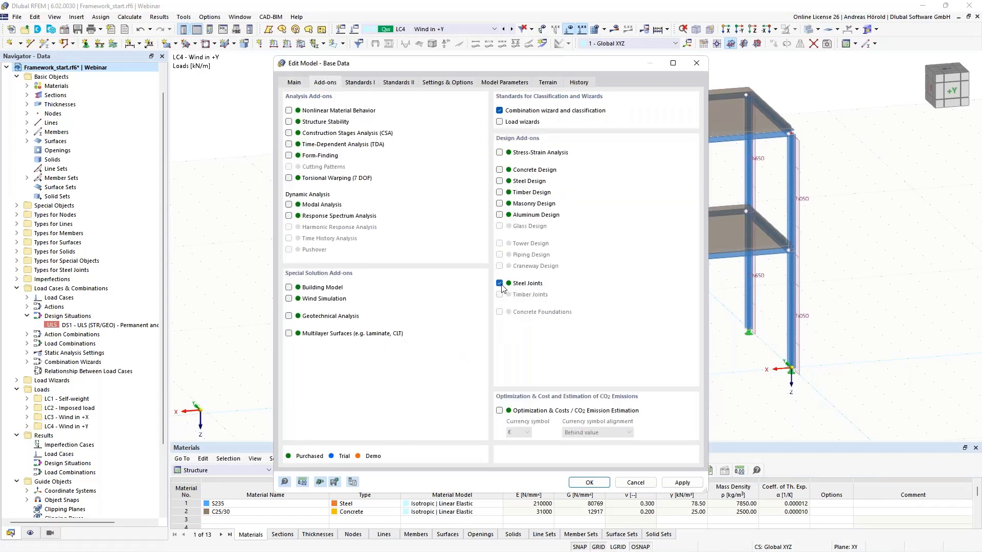
pyautogui.click(360, 83)
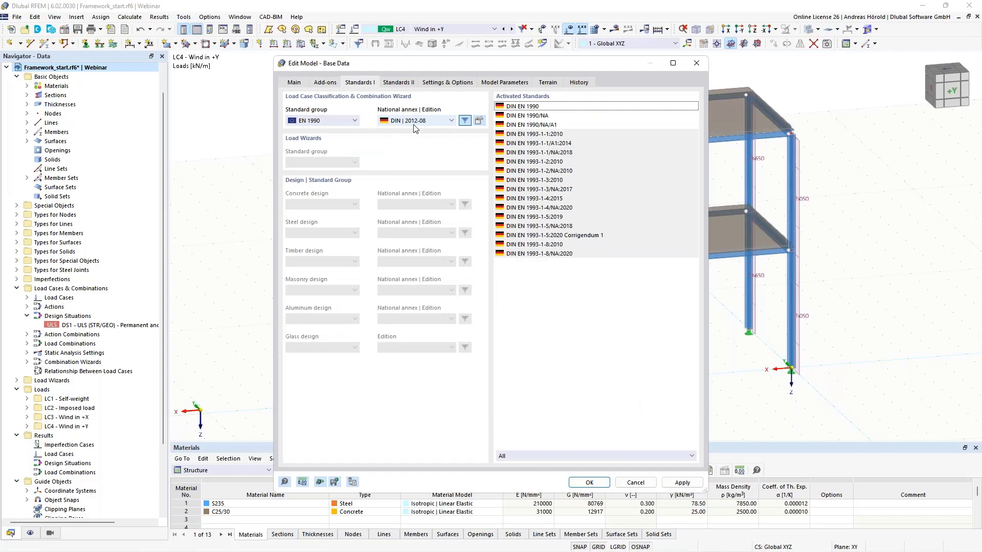
pyautogui.click(399, 82)
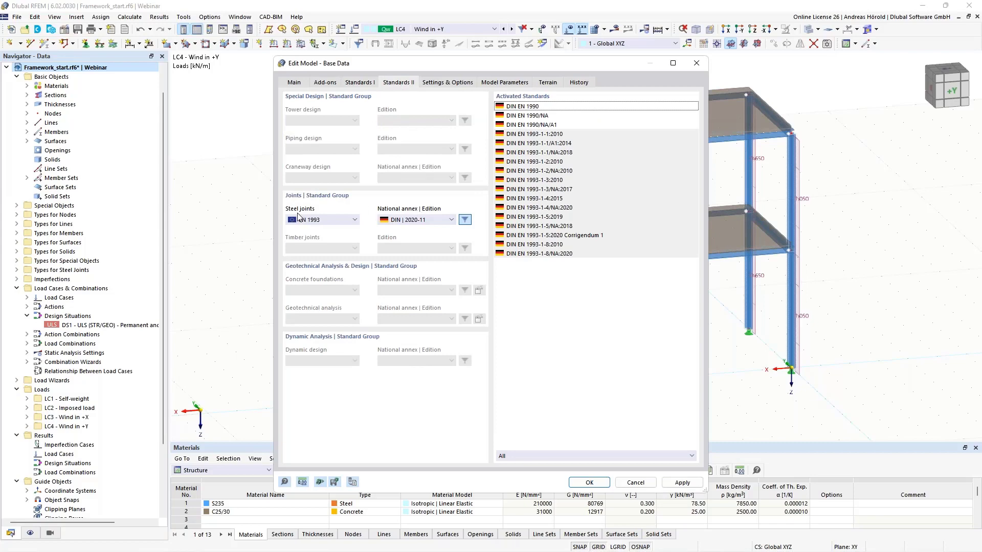
pyautogui.click(426, 220)
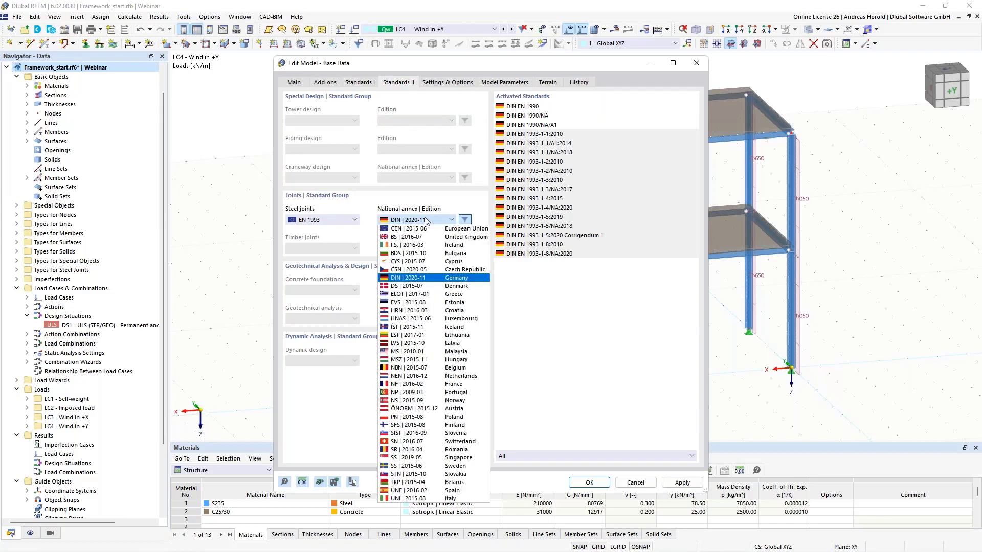
pyautogui.click(427, 220)
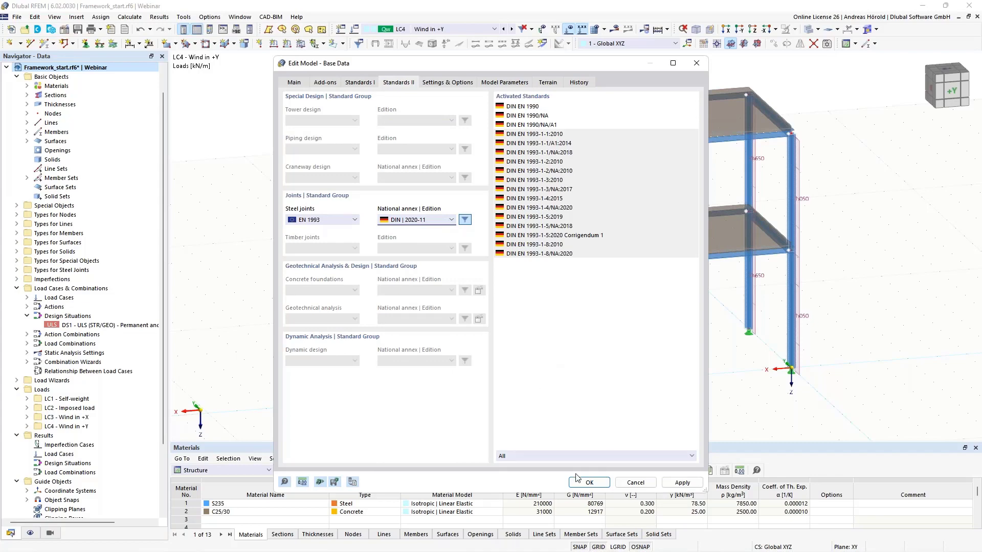
pyautogui.click(588, 483)
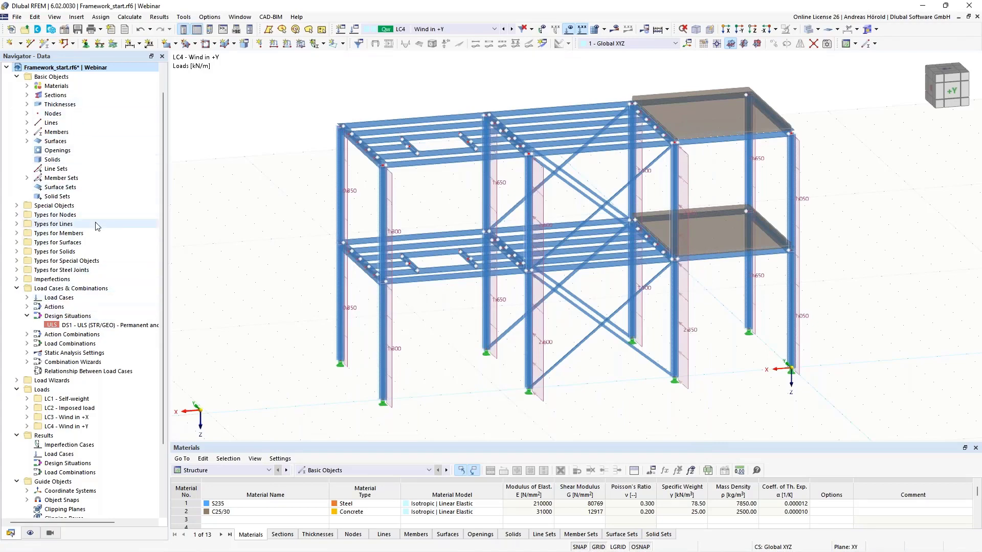
# Step: Expand the Types for Steel Joints and Steel Joint Design categories in the model navigator
pyautogui.click(17, 270)
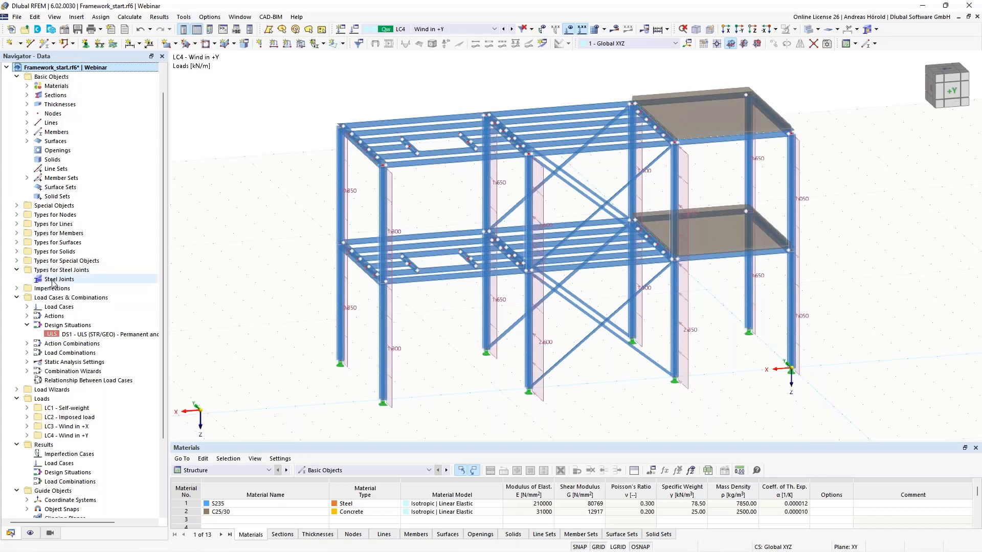
pyautogui.scroll(-3, 68, 296)
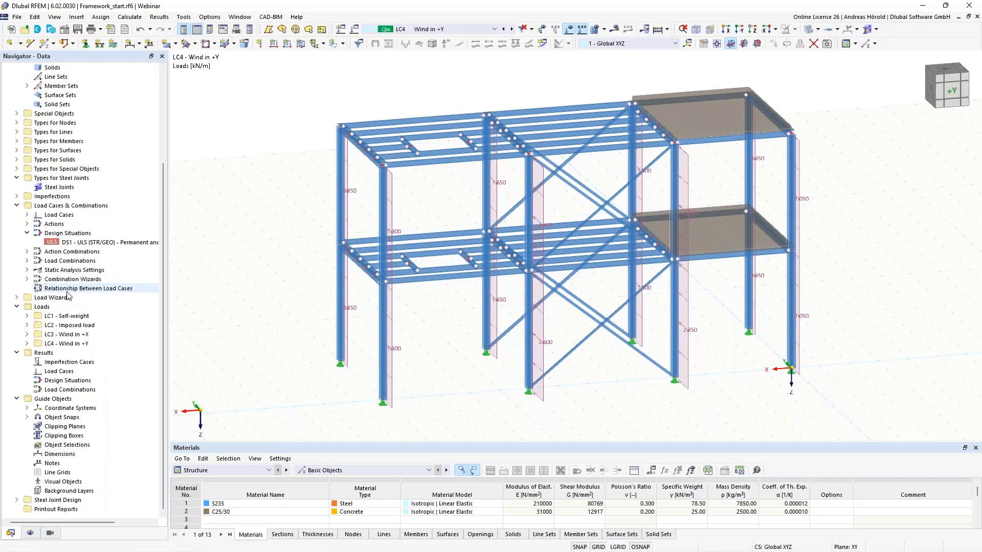
pyautogui.click(16, 501)
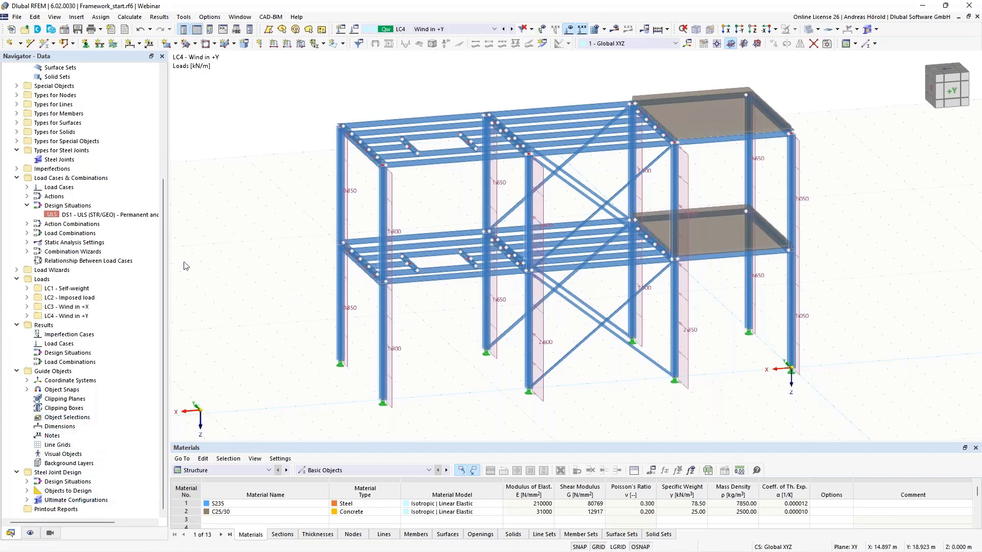
# Step: Review the load cases, actions, action combinations and load combinations, and check design situation DS1's steel joint activation and assigned combinations
pyautogui.doubleClick(79, 215)
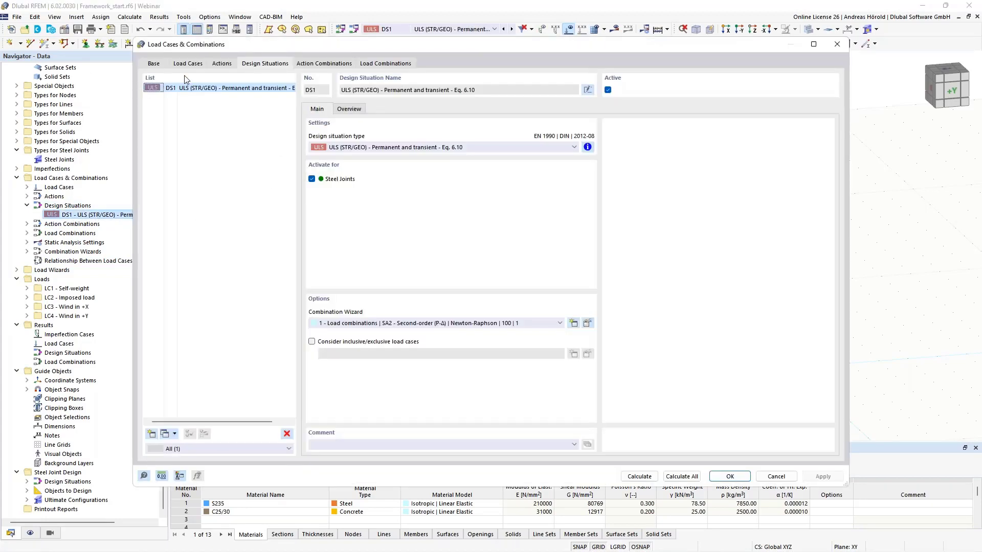
pyautogui.click(188, 63)
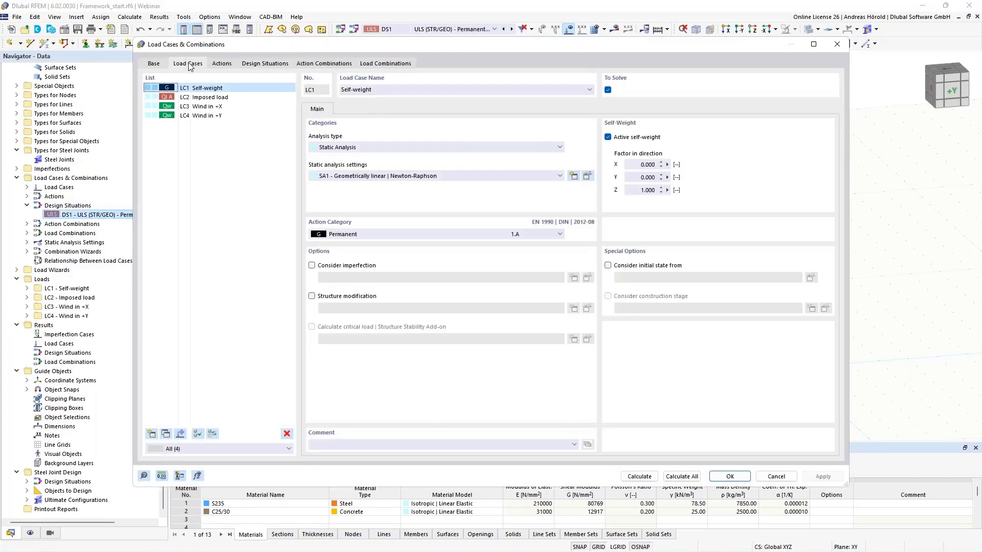
pyautogui.click(222, 64)
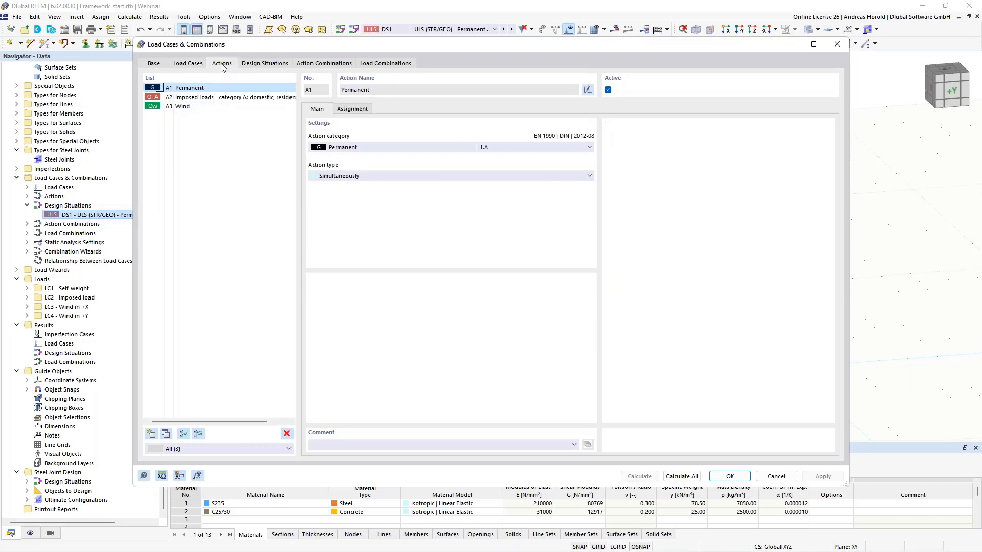
pyautogui.click(266, 63)
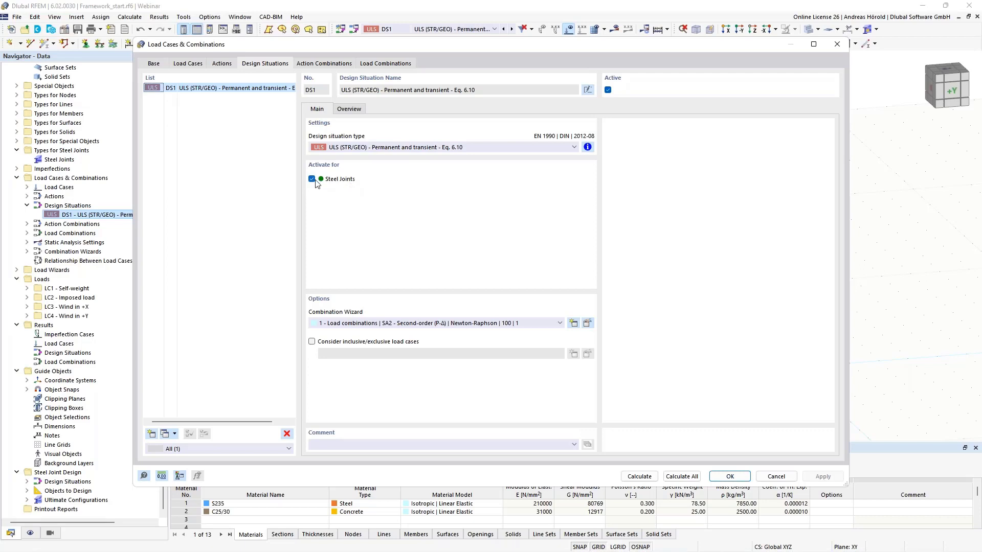
pyautogui.click(316, 65)
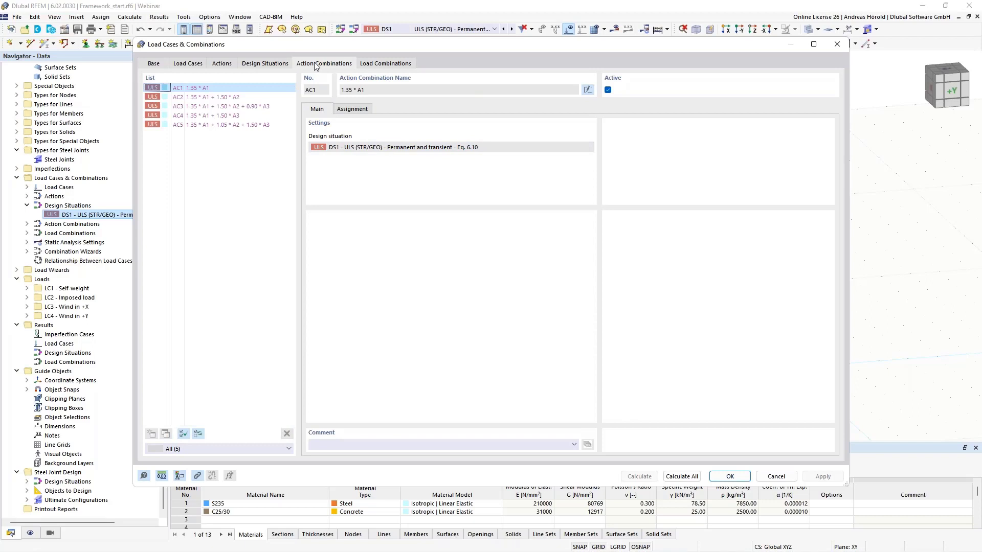
pyautogui.click(391, 64)
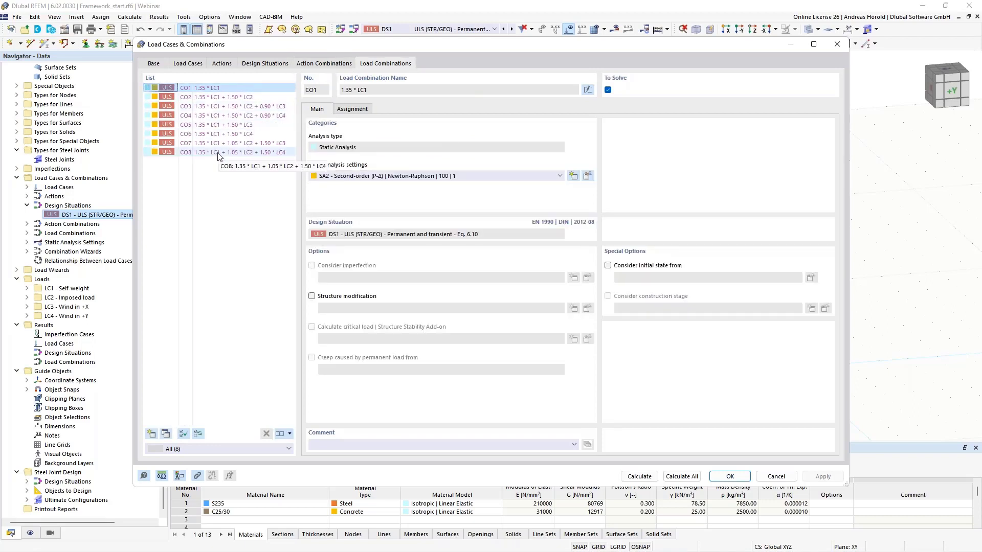
pyautogui.click(256, 66)
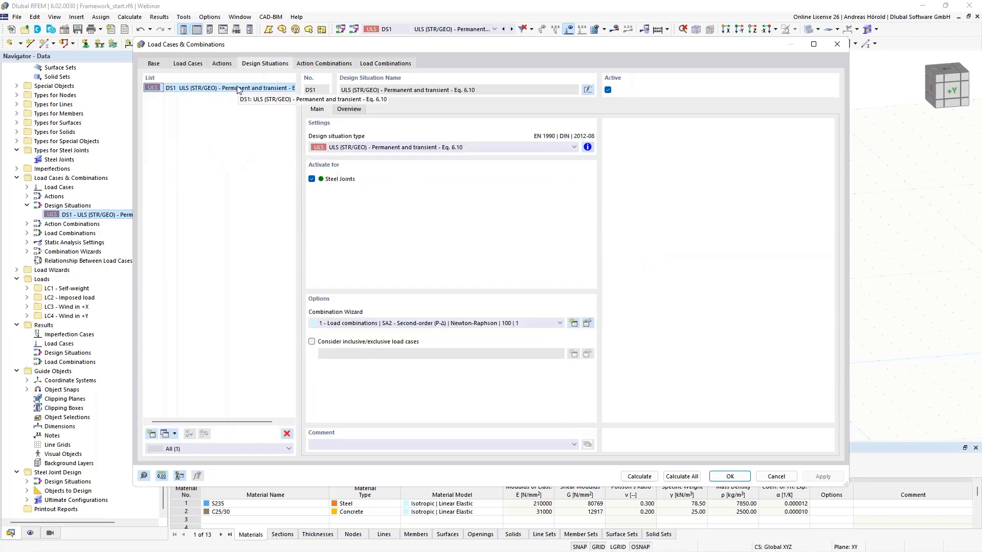
pyautogui.click(348, 110)
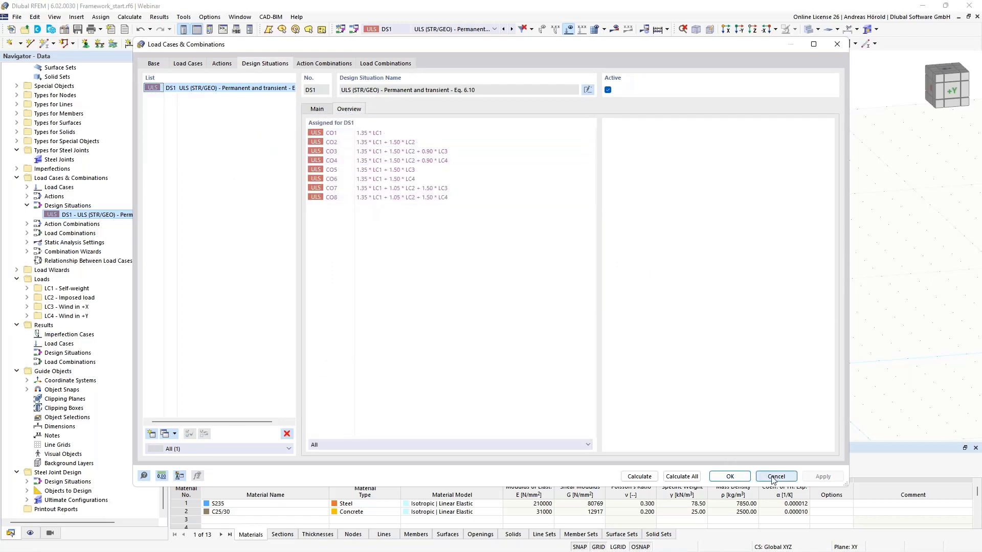
pyautogui.click(730, 476)
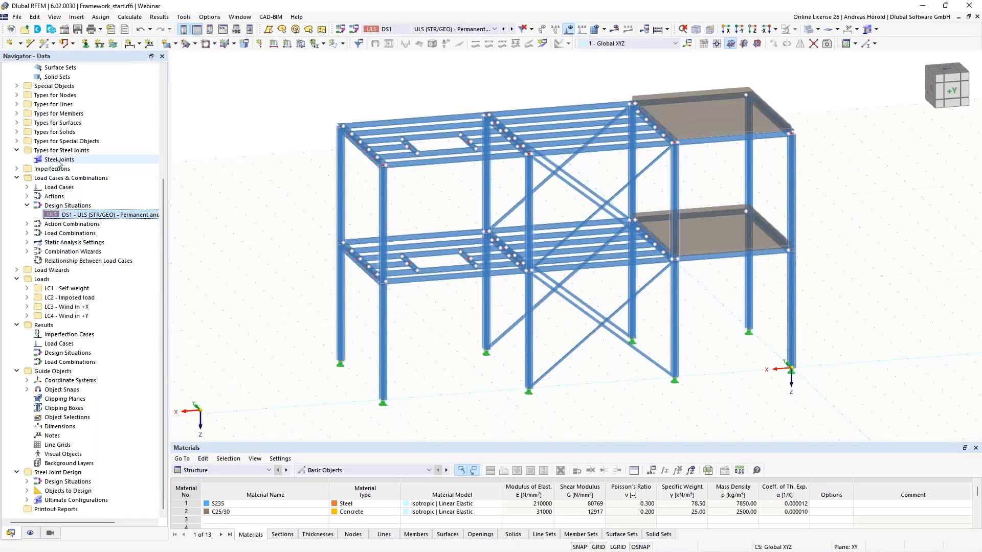
# Step: Examine up close the connections of the floor beams, columns and diagonals along the middle cross girder of the framework
pyautogui.moveTo(450, 358); pyautogui.dragTo(495, 272, button='middle')
pyautogui.scroll(5, 467, 267)
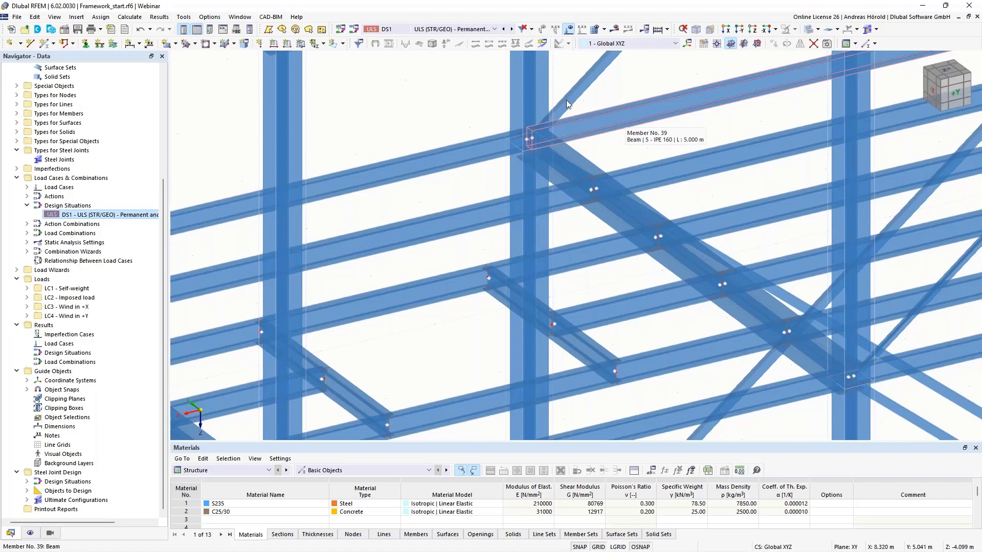
pyautogui.keyDown('ctrl'); pyautogui.moveTo(631, 136); pyautogui.dragTo(537, 136, button='middle'); pyautogui.keyUp('ctrl')
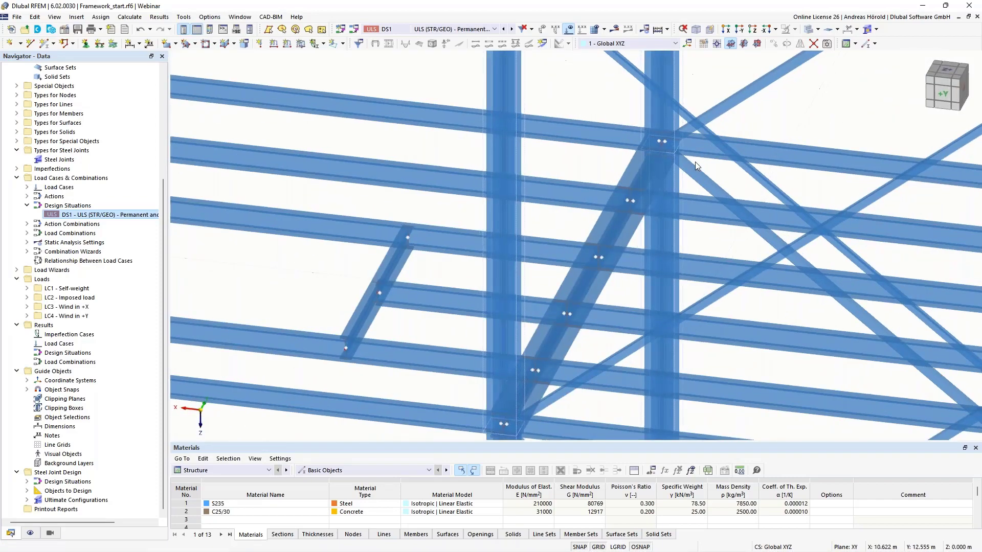
pyautogui.scroll(1, 730, 112)
pyautogui.scroll(9, 727, 108)
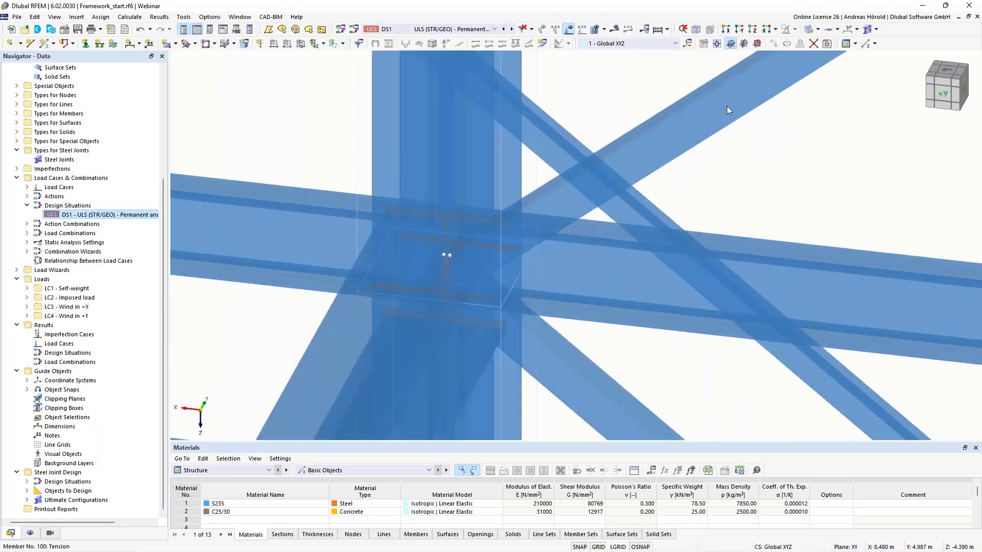
pyautogui.scroll(-4, 648, 139)
pyautogui.scroll(-3, 648, 138)
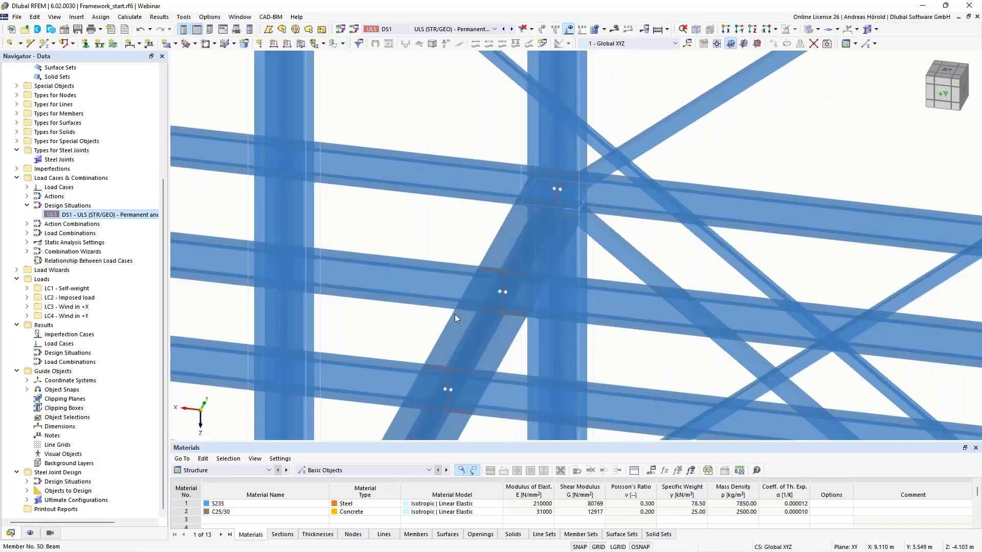
pyautogui.keyDown('ctrl'); pyautogui.moveTo(452, 318); pyautogui.dragTo(610, 228, button='middle'); pyautogui.keyUp('ctrl')
pyautogui.scroll(-4, 513, 310)
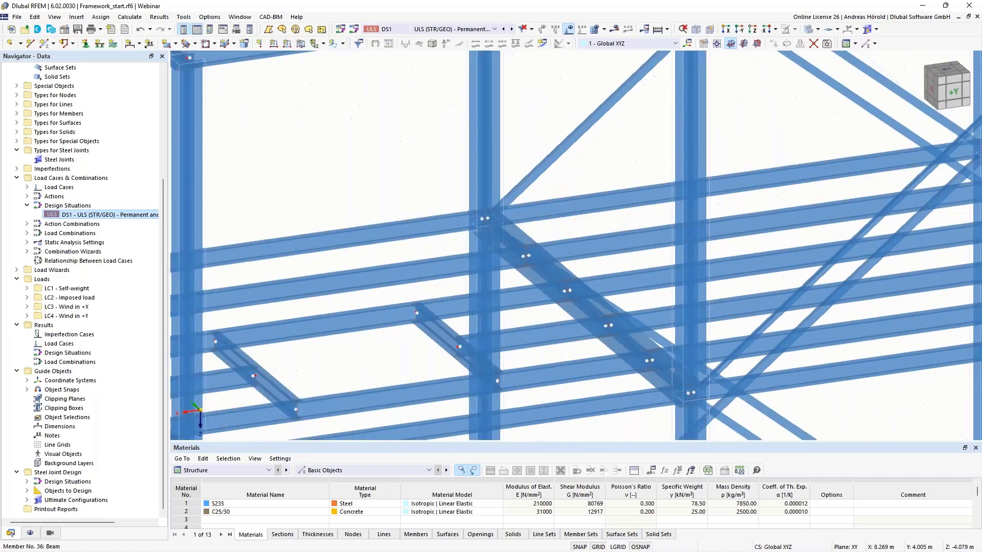
# Step: Create a new steel joint and assign it to node 33, at the middle column's connection with the cross girder
pyautogui.rightClick(54, 163)
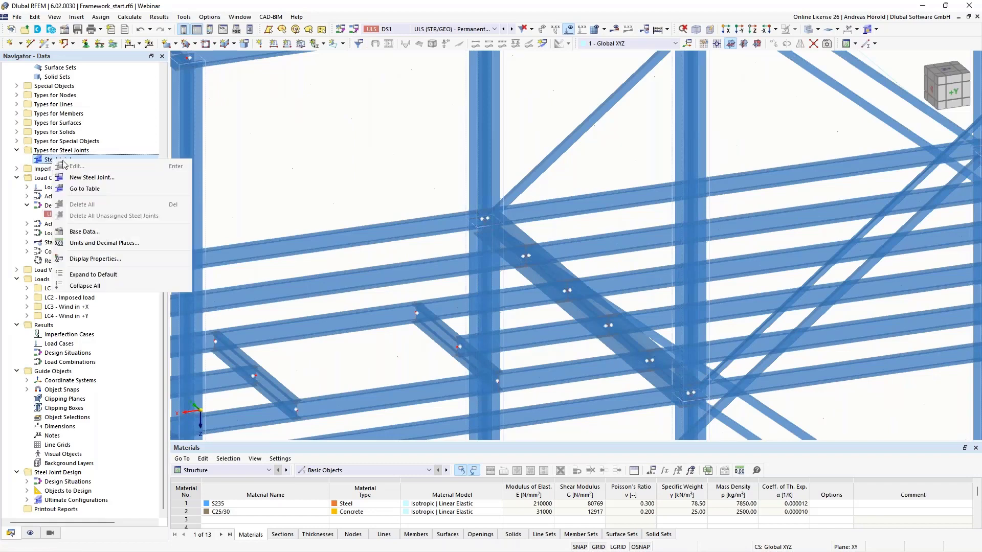
pyautogui.click(104, 179)
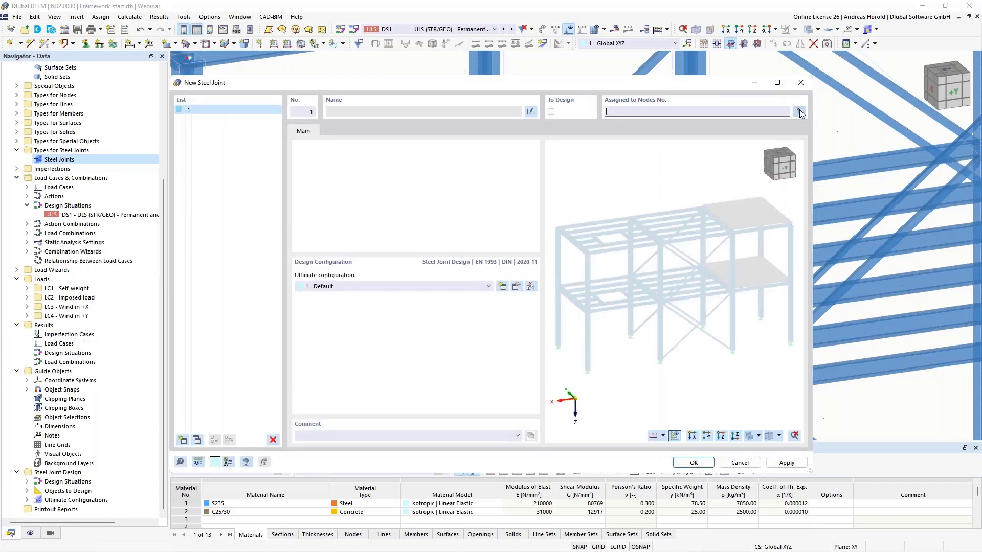
pyautogui.click(800, 113)
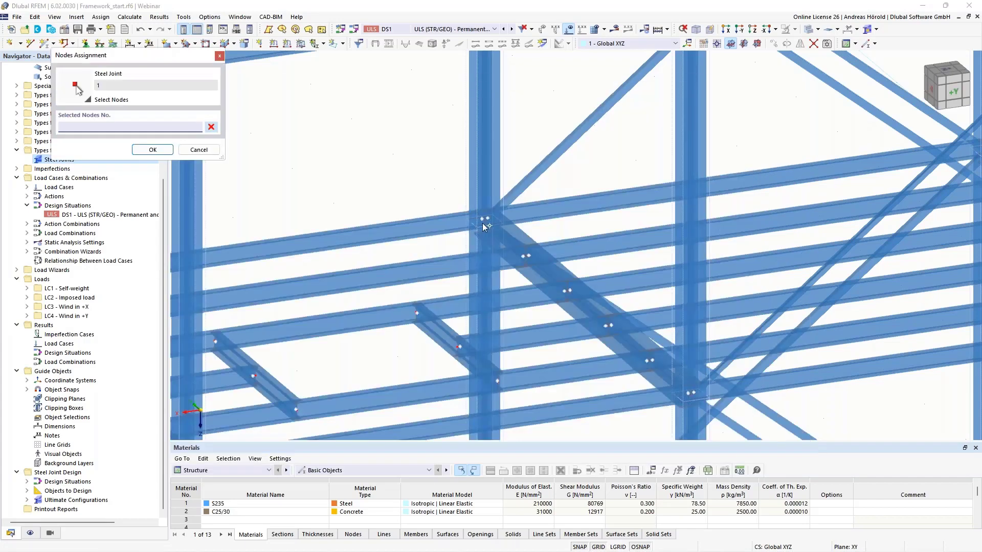
pyautogui.click(483, 223)
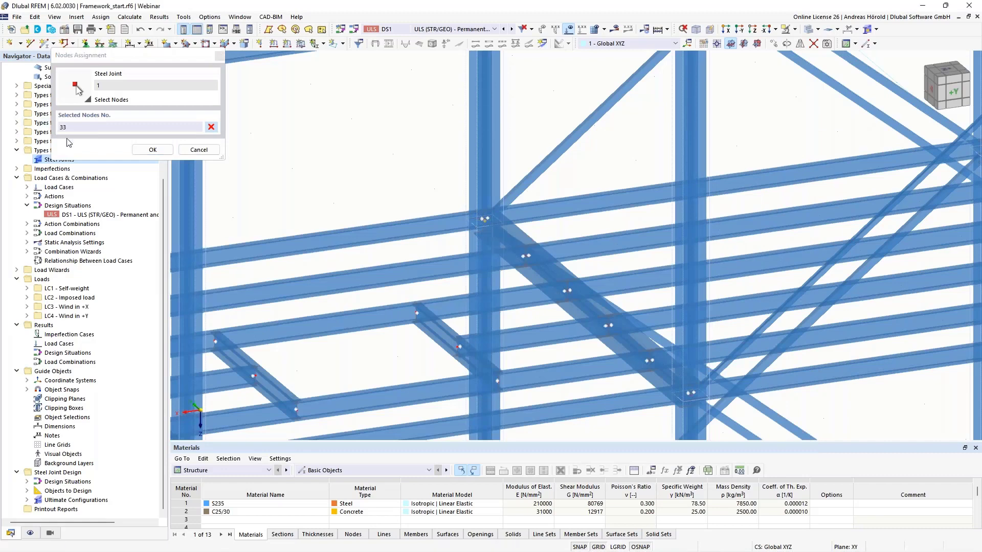
pyautogui.click(153, 149)
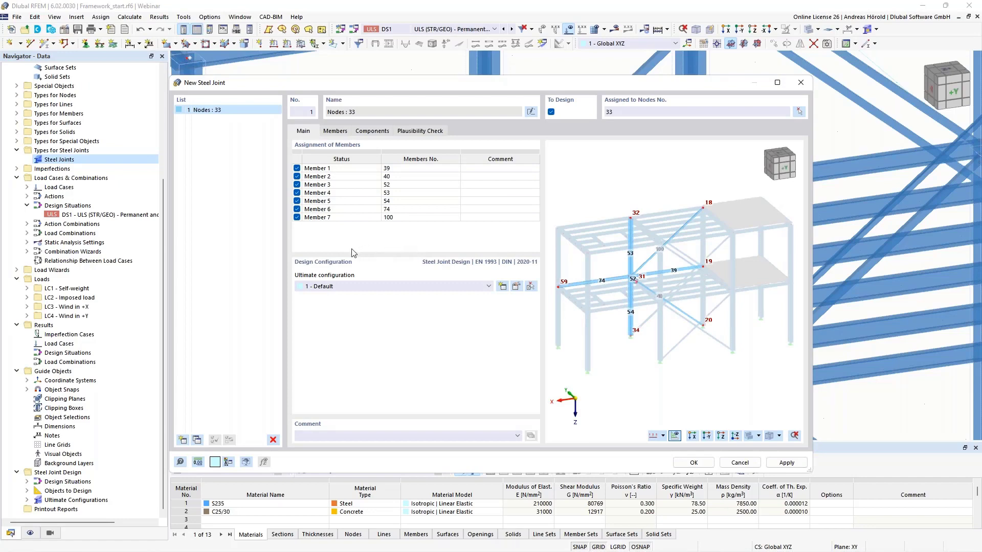
# Step: Examine the connection at node 33 in the preview and identify each of the seven assigned members in turn
pyautogui.scroll(5, 628, 292)
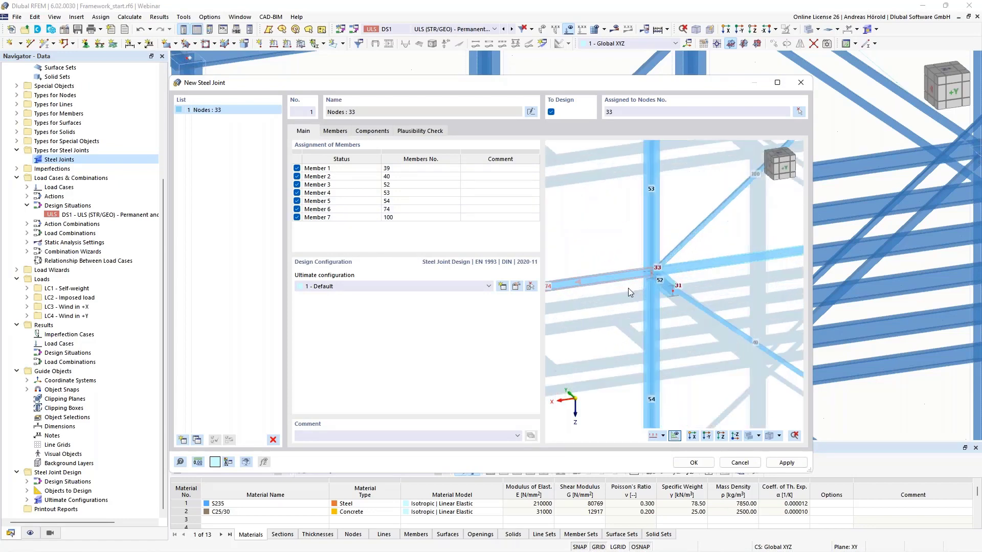
pyautogui.scroll(3, 655, 298)
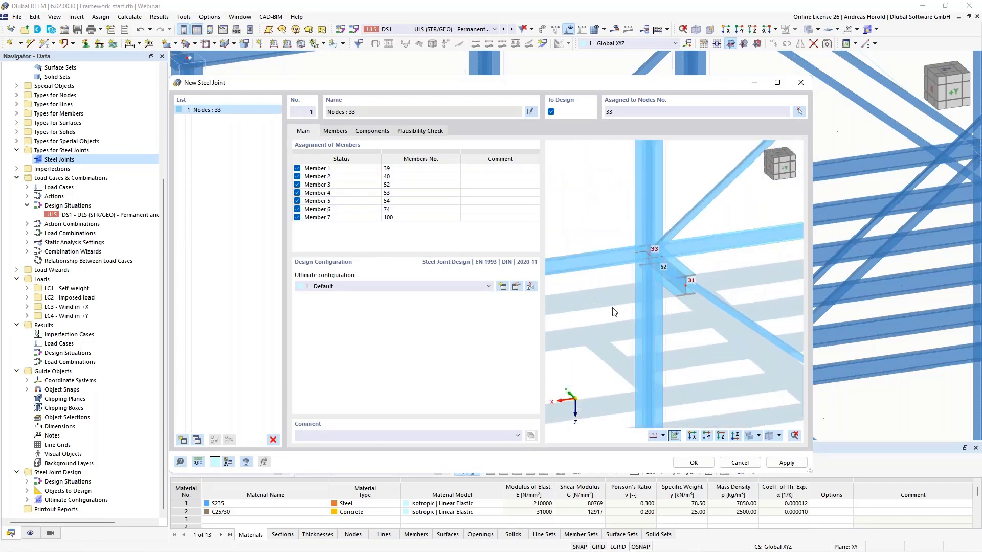
pyautogui.keyDown('ctrl'); pyautogui.moveTo(612, 308); pyautogui.dragTo(642, 290, button='middle'); pyautogui.keyUp('ctrl')
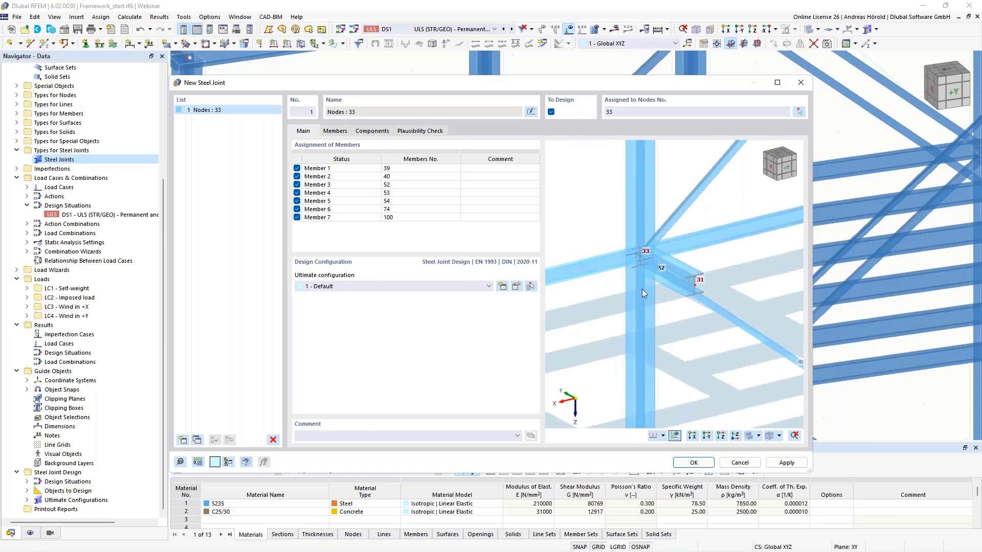
pyautogui.scroll(2, 638, 256)
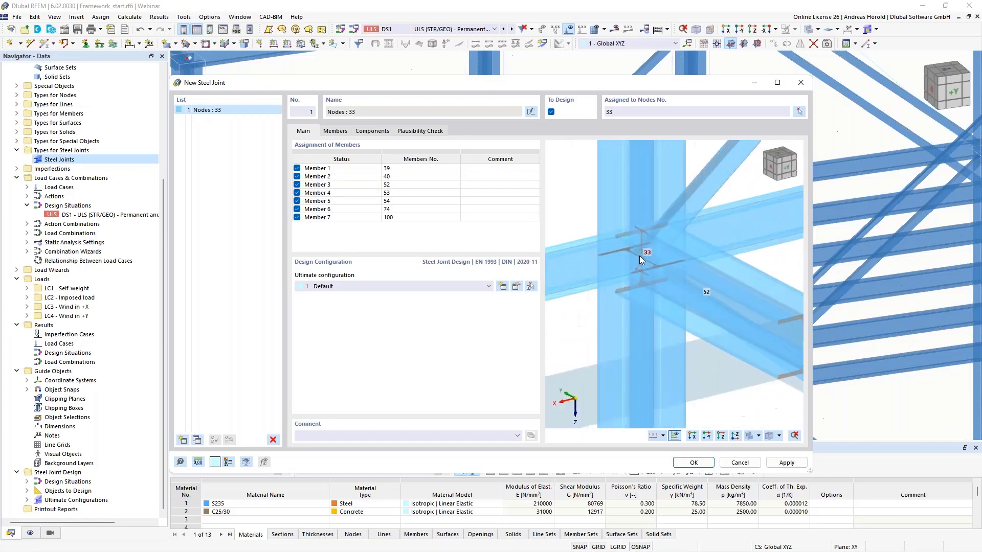
pyautogui.scroll(-3, 643, 257)
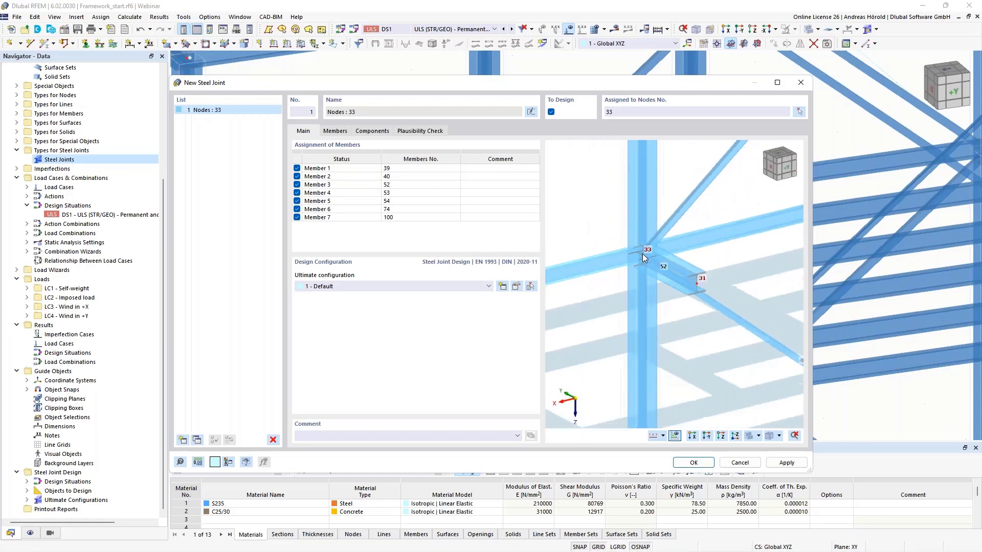
pyautogui.doubleClick(355, 170)
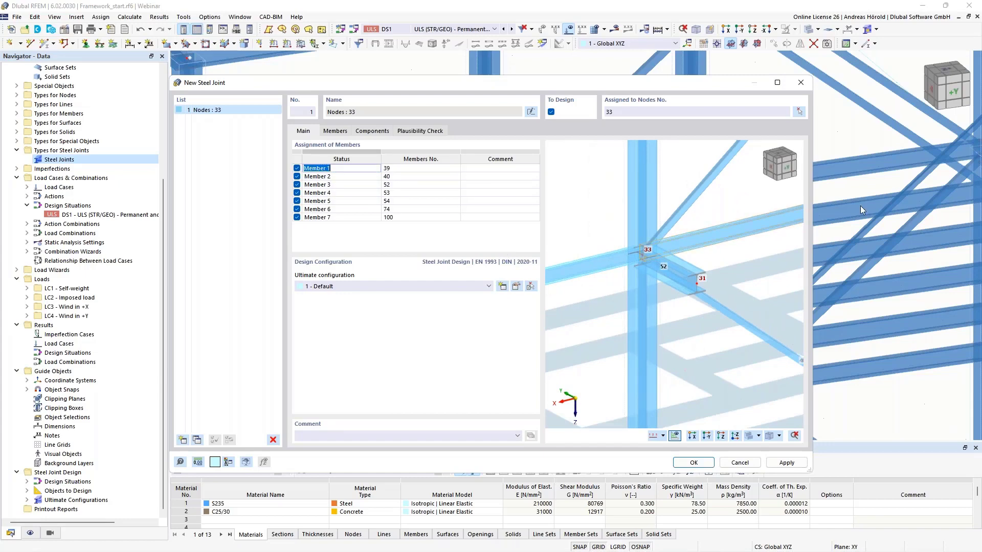
pyautogui.doubleClick(339, 176)
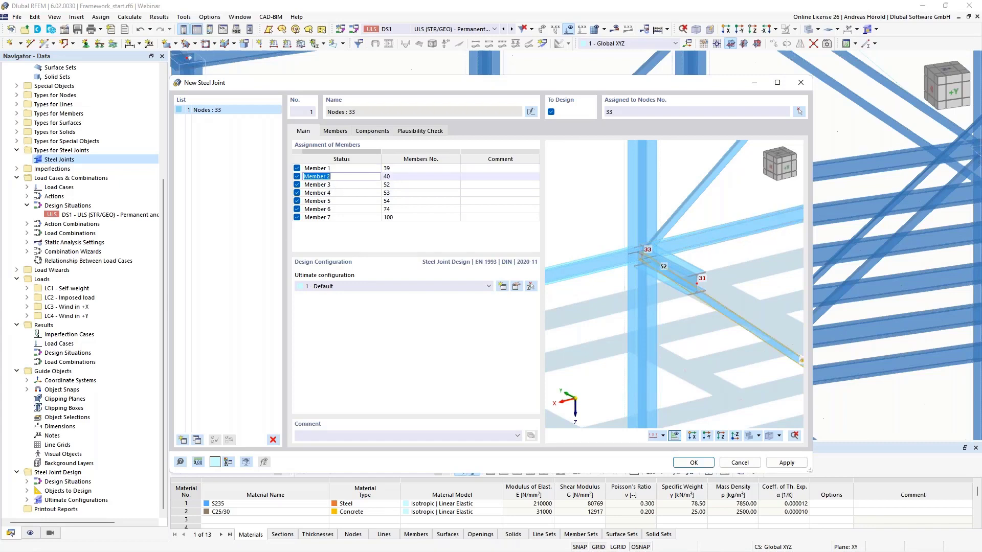
pyautogui.doubleClick(353, 185)
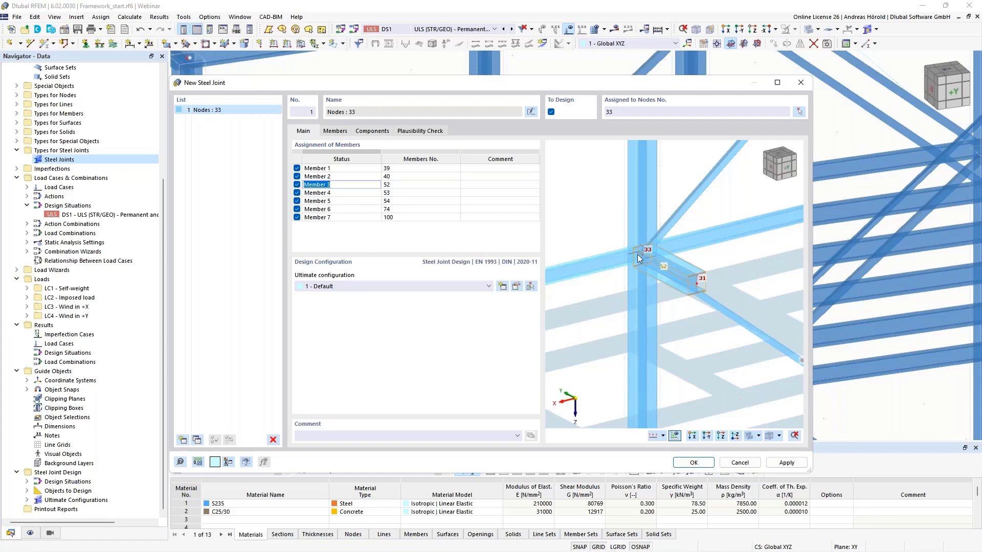
pyautogui.doubleClick(358, 193)
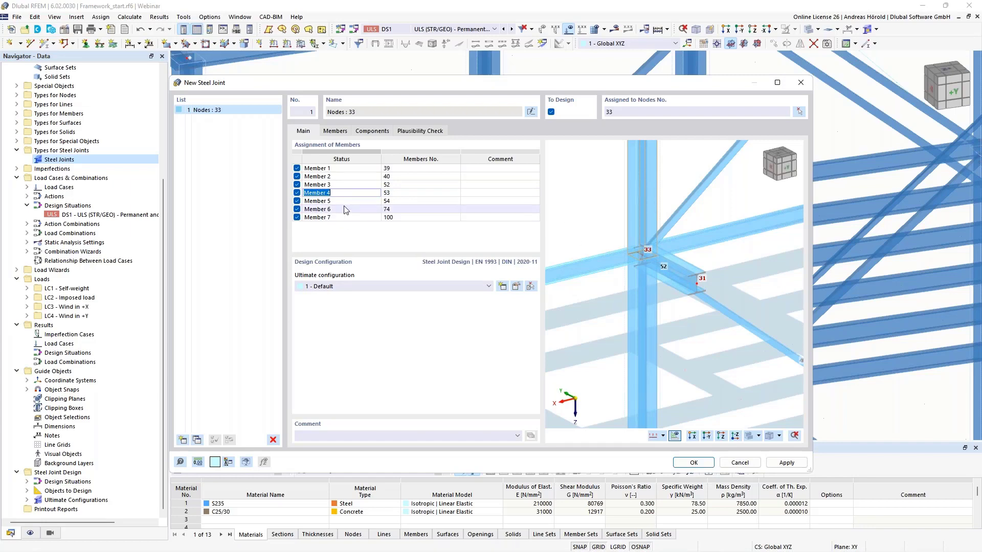
pyautogui.press('Down')
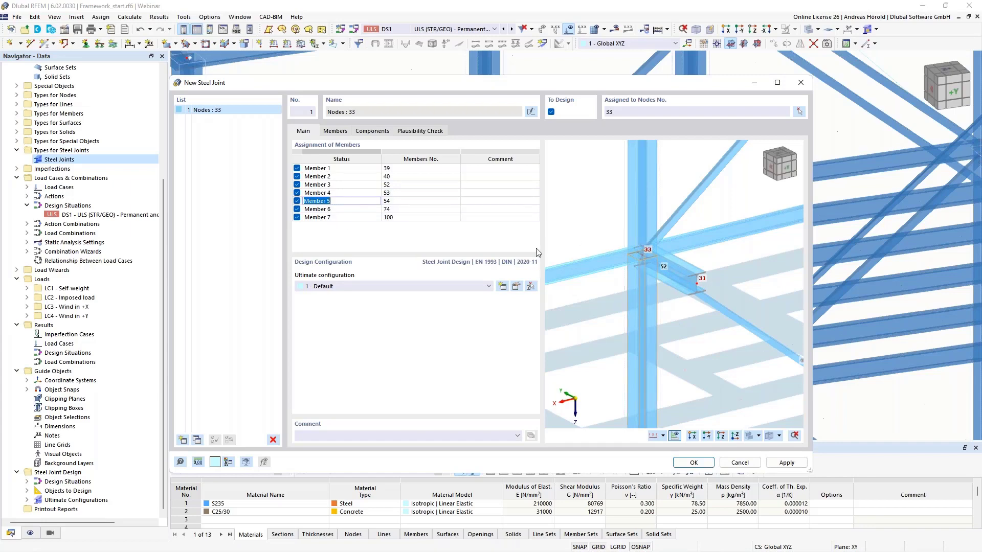
pyautogui.press('Down')
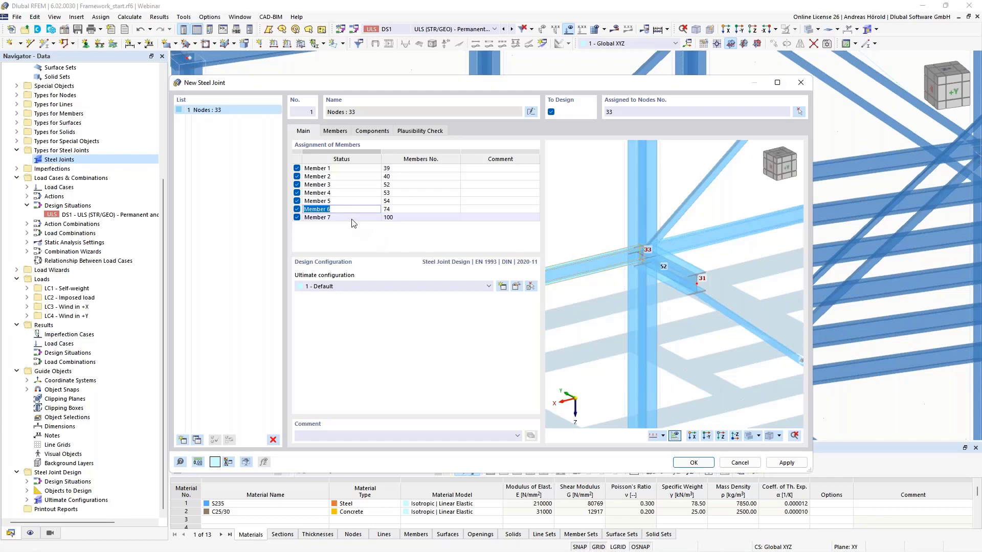
pyautogui.click(309, 217)
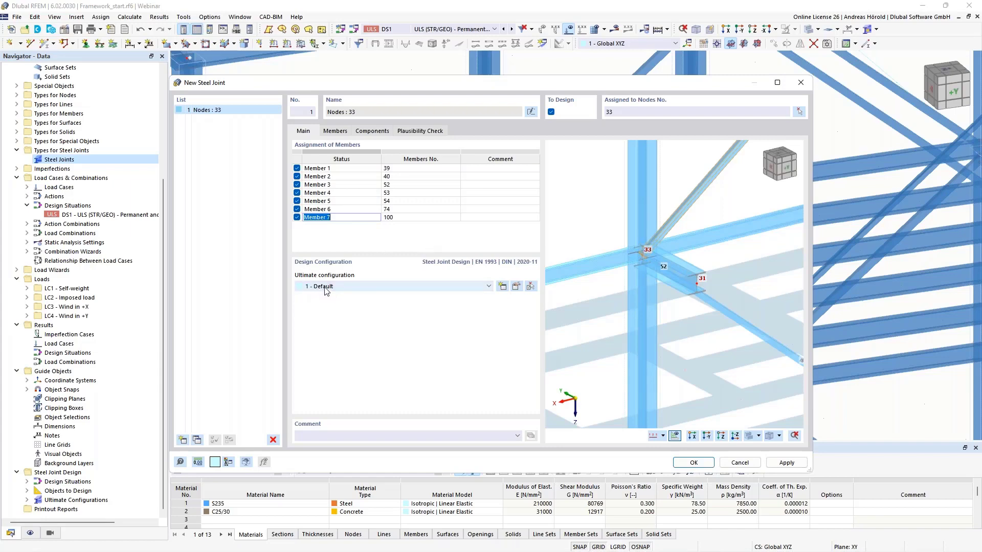
# Step: Review the default ultimate configuration's design parameters, including maximum iterations, load increments, and the mesh settings for members, plates, bolts and welds
pyautogui.click(517, 286)
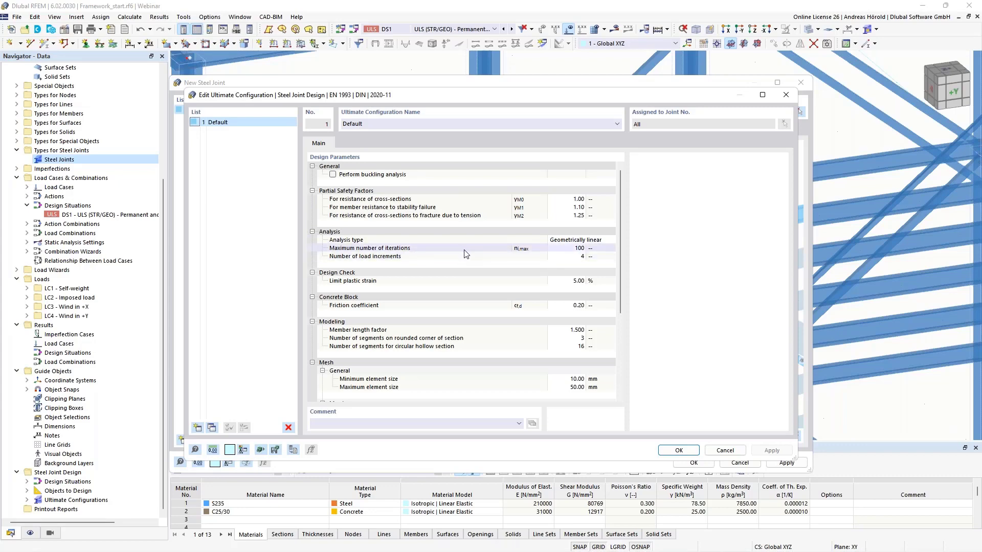
pyautogui.click(569, 248)
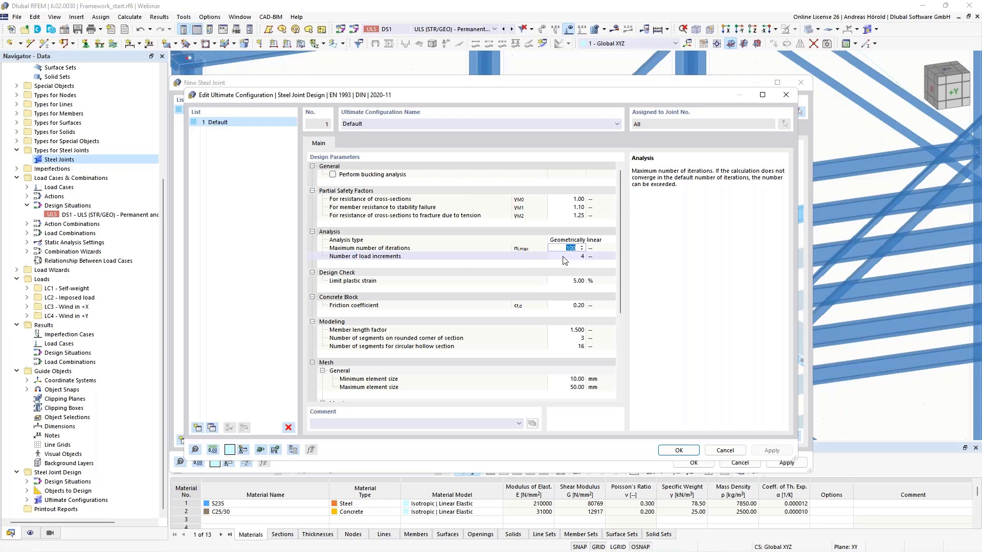
pyautogui.click(565, 256)
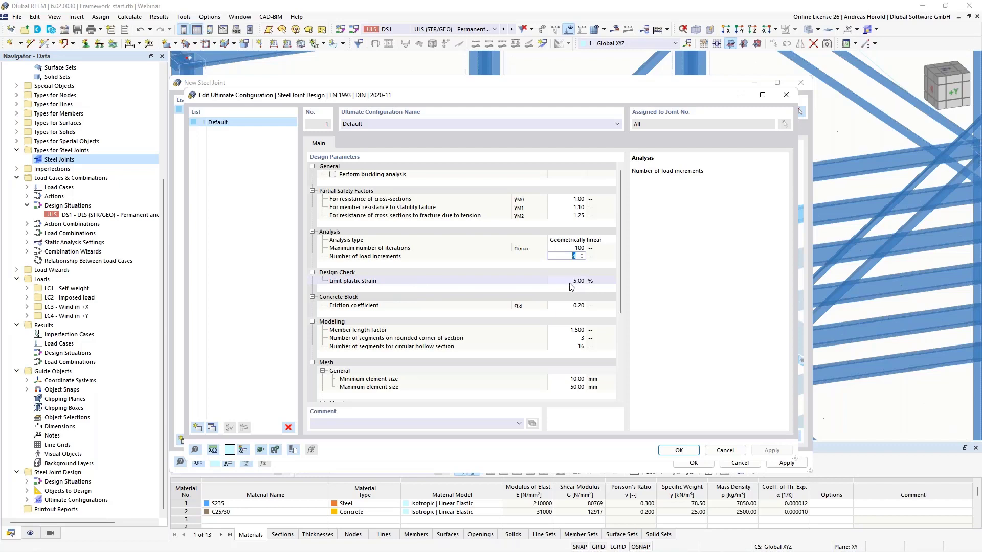
pyautogui.scroll(-5, 500, 328)
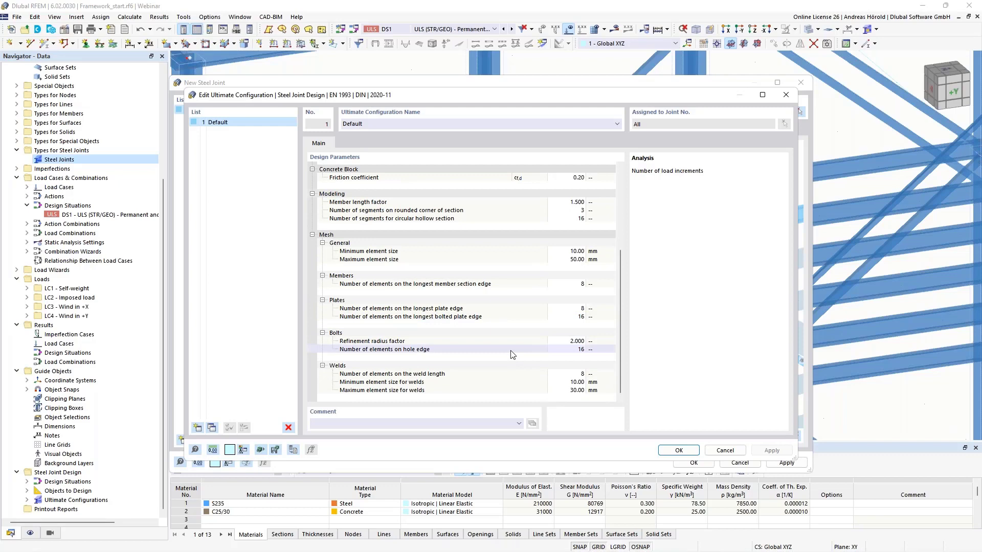
pyautogui.scroll(5, 513, 353)
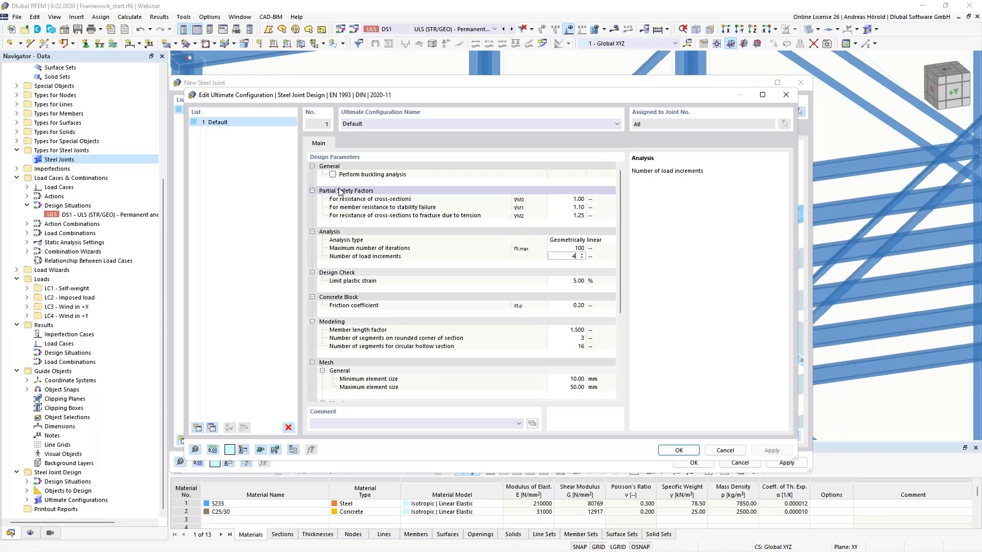
# Step: Enable buckling analysis to review its stability and static analysis settings, disable it again and close the ultimate configuration
pyautogui.click(333, 175)
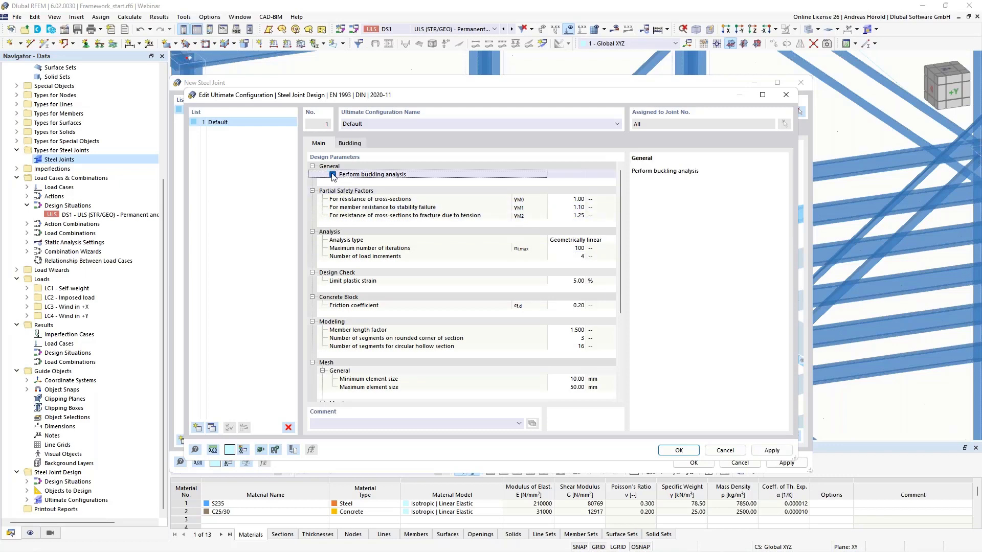
pyautogui.click(348, 144)
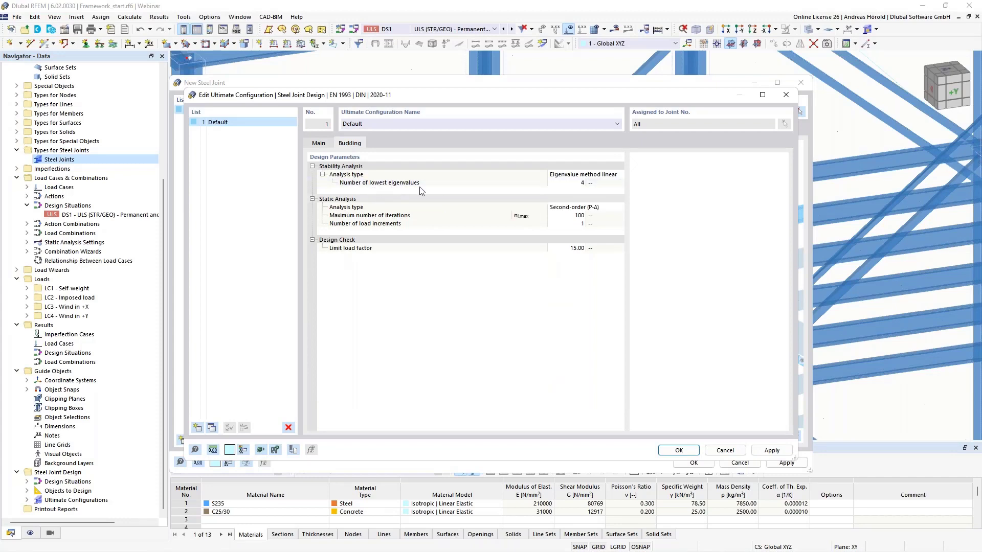
pyautogui.click(580, 184)
pyautogui.click(580, 184)
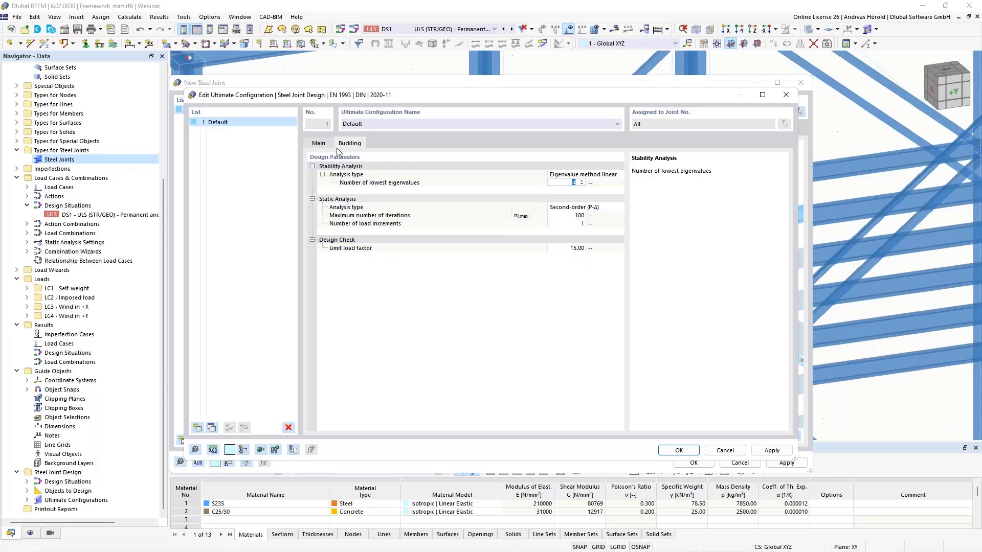
pyautogui.click(319, 144)
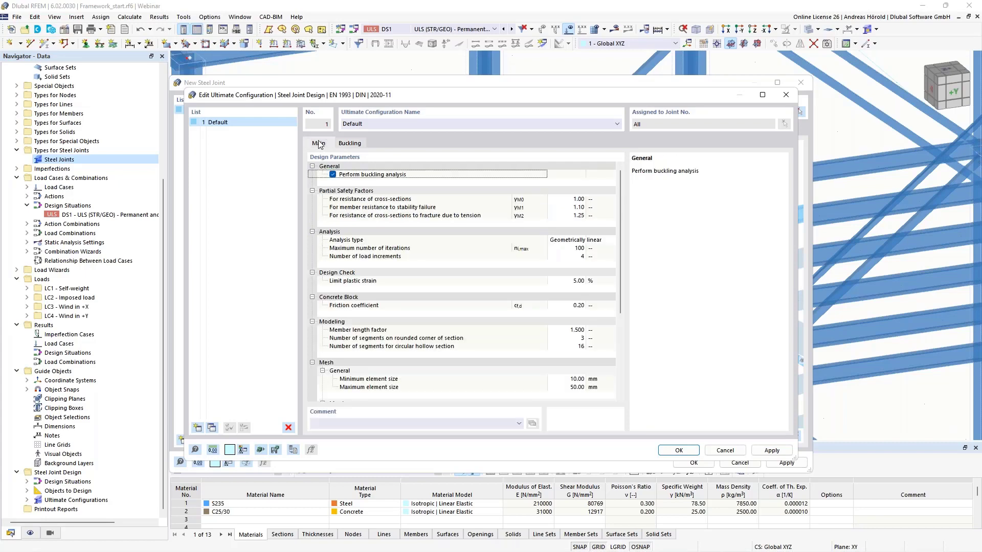
pyautogui.click(333, 175)
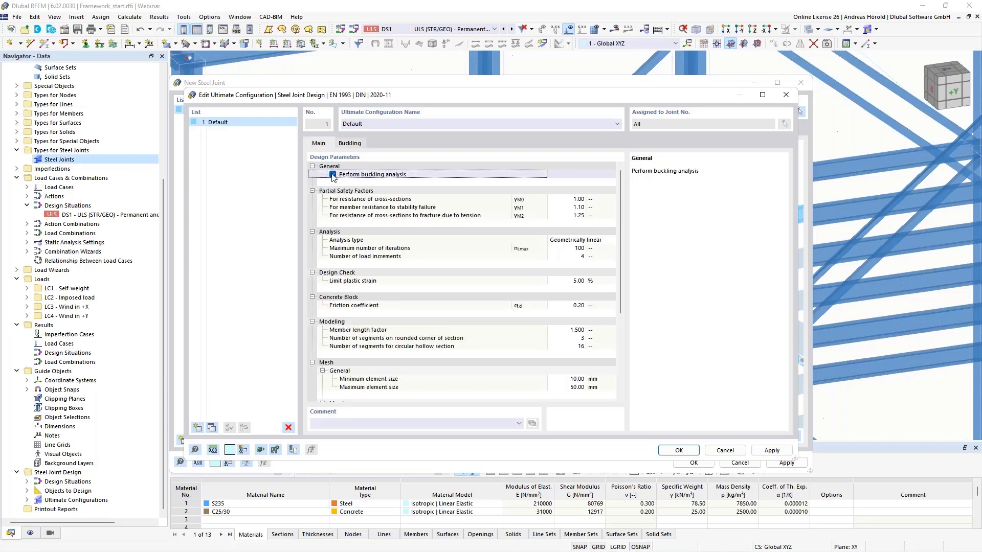
pyautogui.click(333, 175)
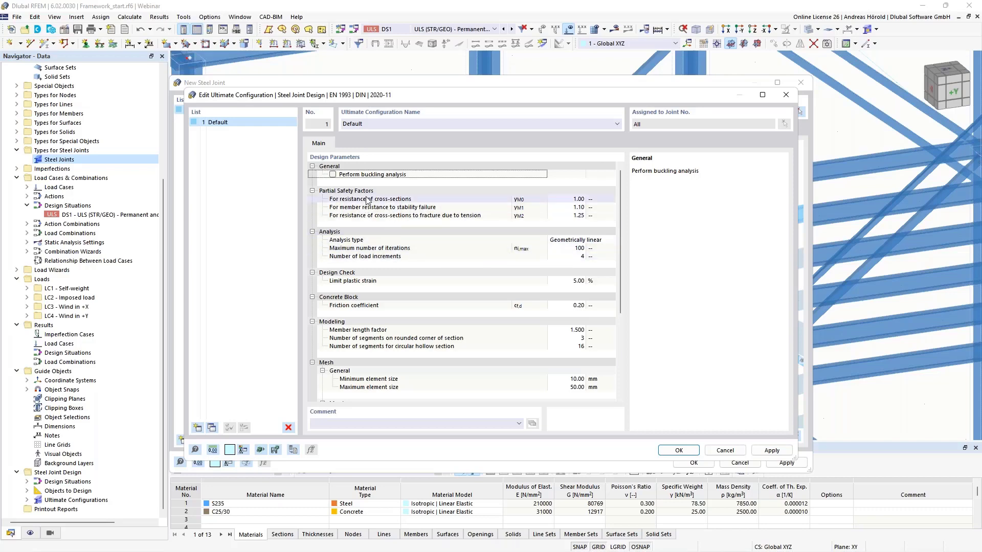
pyautogui.click(678, 450)
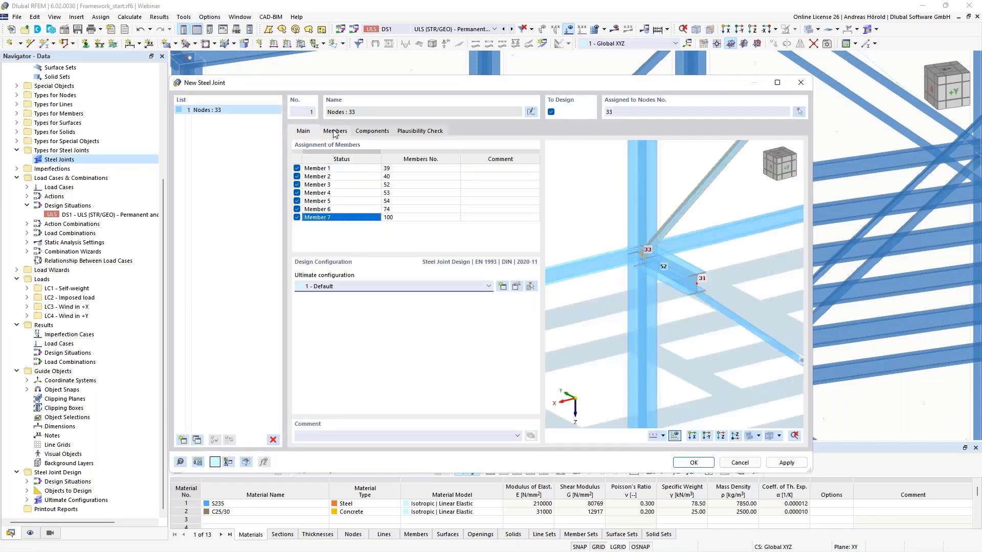
# Step: Make Member 5, the lower column segment, the joint's only supported end instead of Member 1, and check it in the preview
pyautogui.click(335, 132)
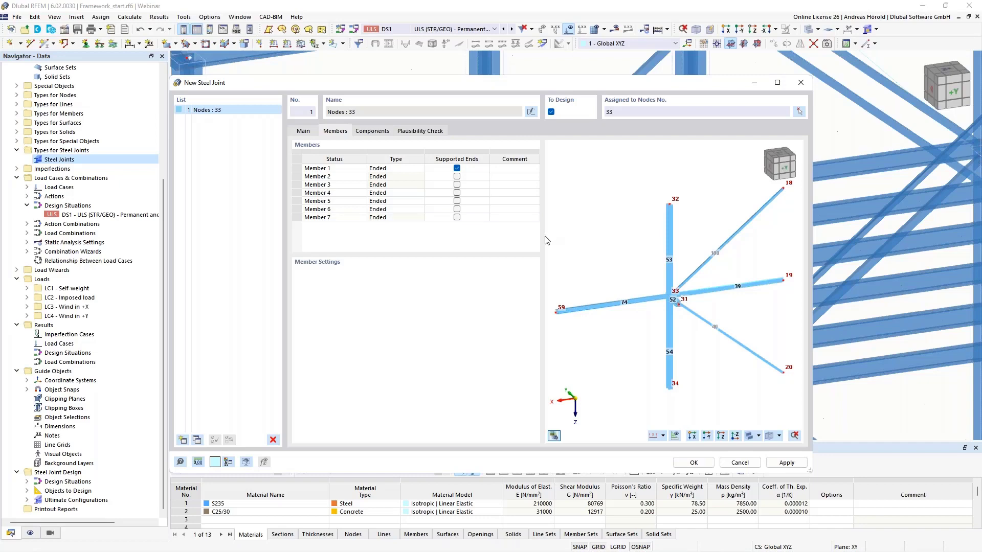
pyautogui.click(456, 210)
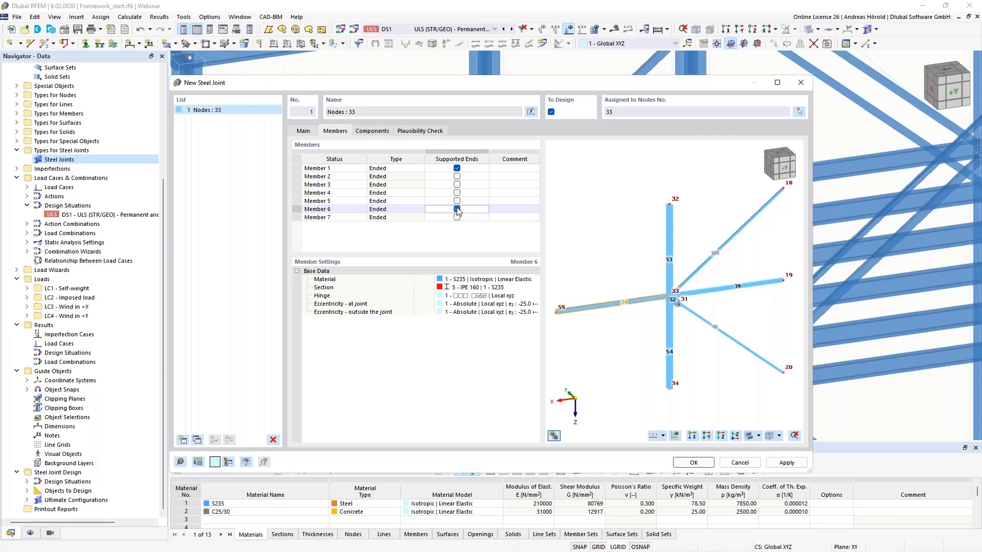
pyautogui.click(457, 202)
pyautogui.click(456, 208)
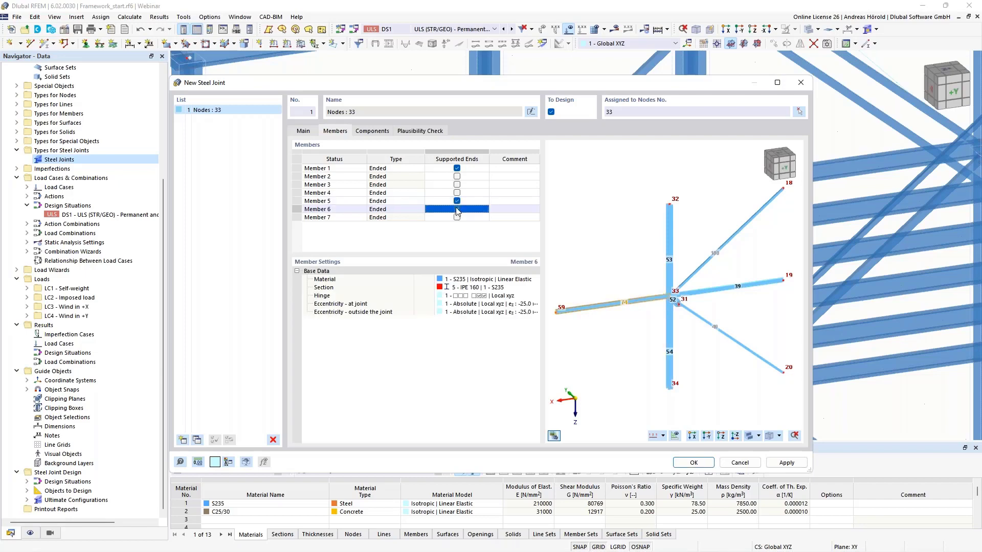
pyautogui.click(457, 162)
pyautogui.click(457, 168)
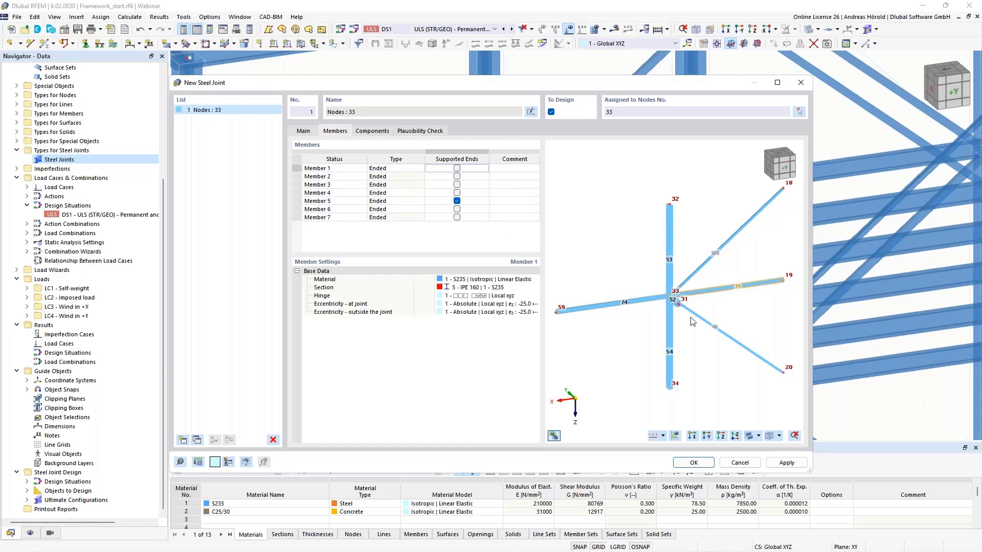
pyautogui.scroll(4, 671, 326)
pyautogui.click(488, 202)
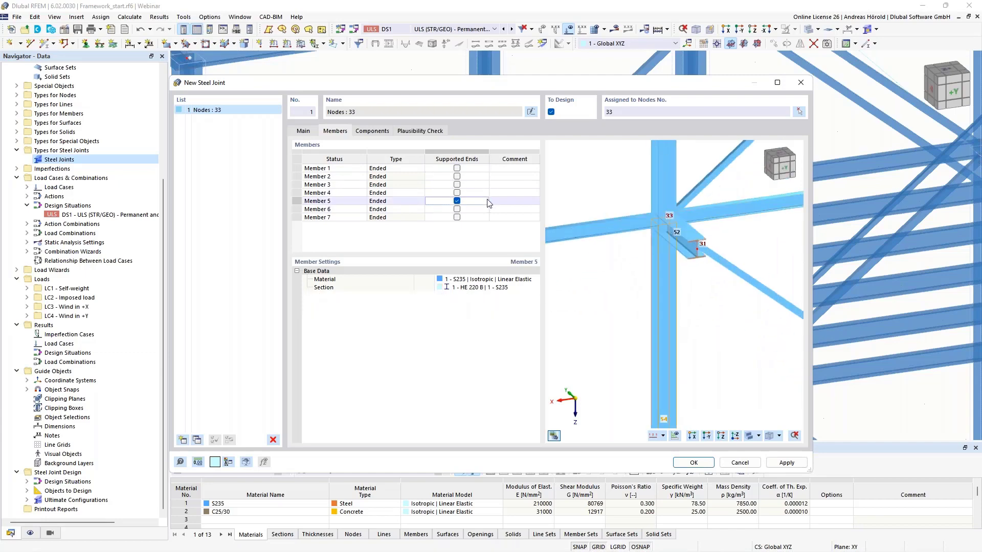
pyautogui.scroll(-4, 673, 342)
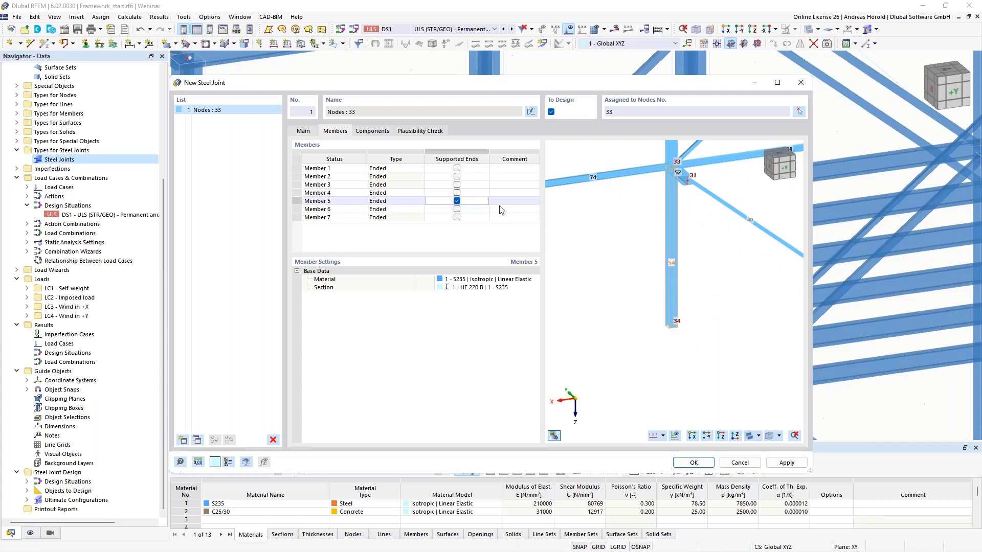
# Step: Set Member 4, the upper column segment, to Continuous with Member 5, and check the types of the other members
pyautogui.scroll(5, 663, 202)
pyautogui.moveTo(663, 202); pyautogui.dragTo(645, 283, button='middle')
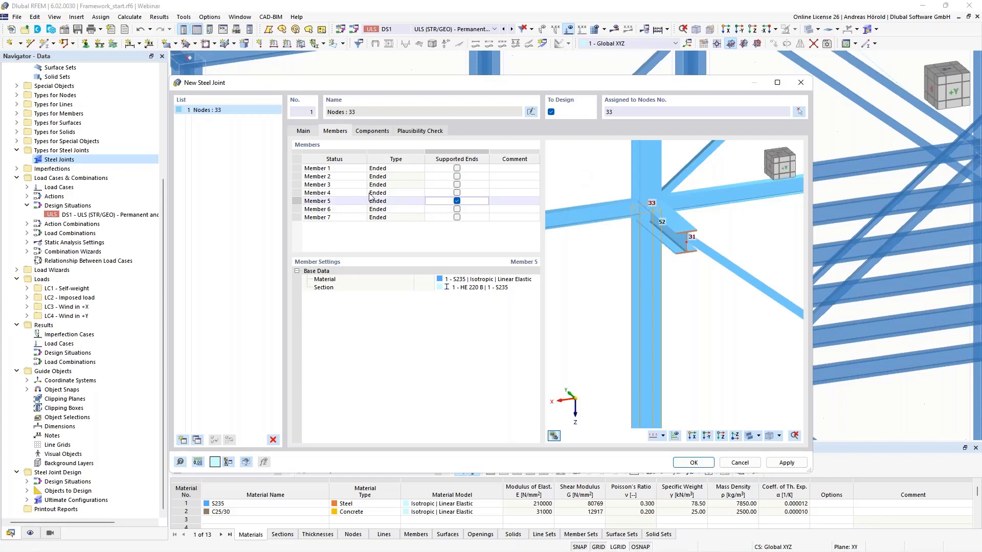
pyautogui.click(392, 193)
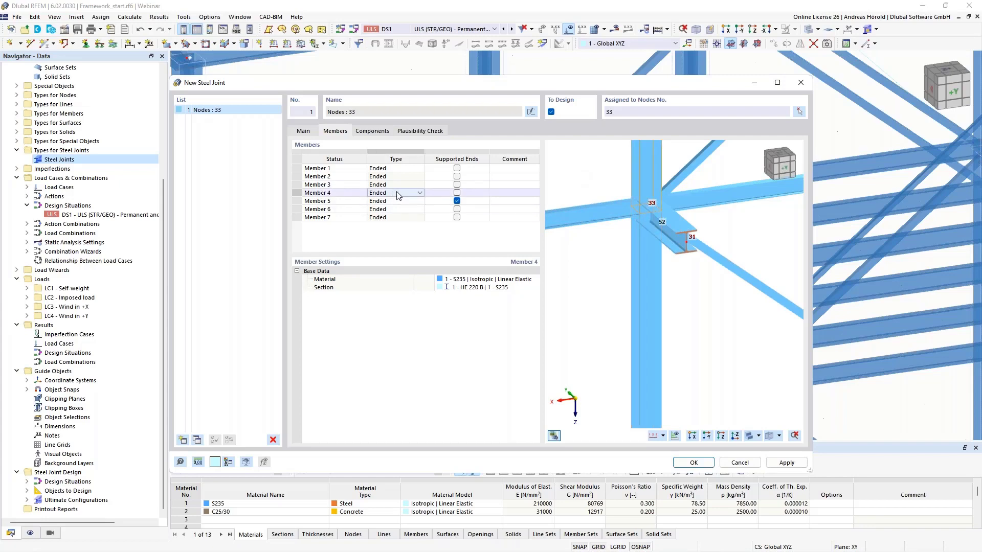
pyautogui.click(420, 193)
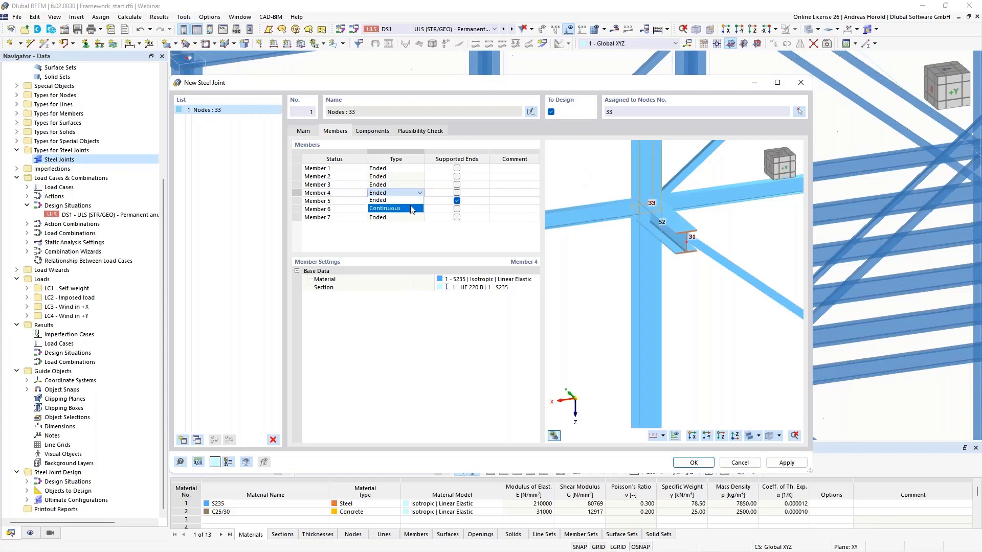
pyautogui.click(412, 209)
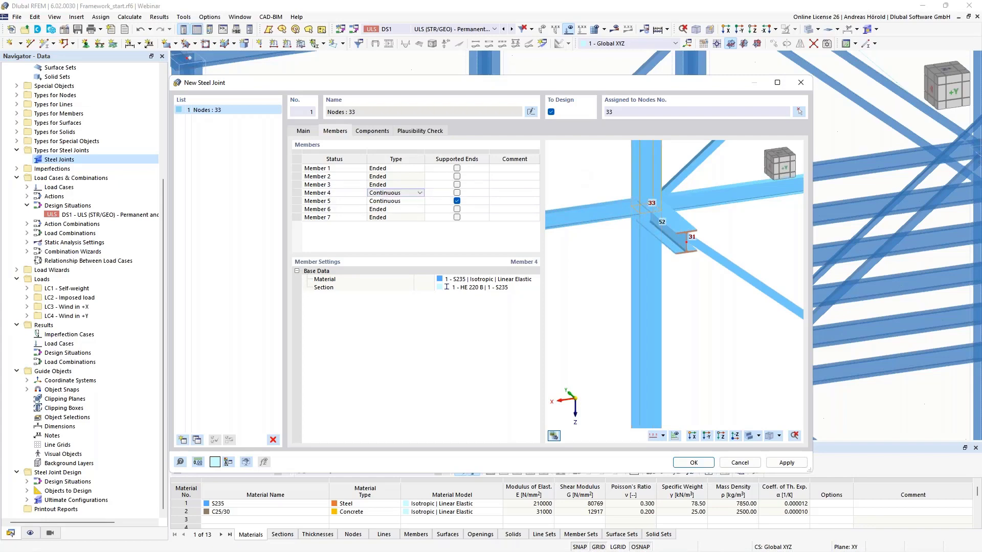
pyautogui.click(403, 202)
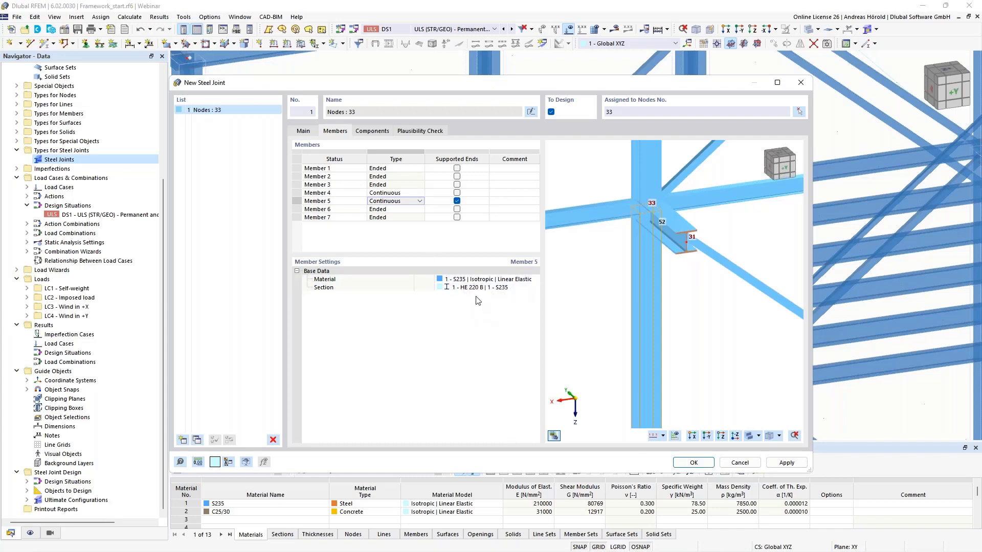
pyautogui.click(389, 209)
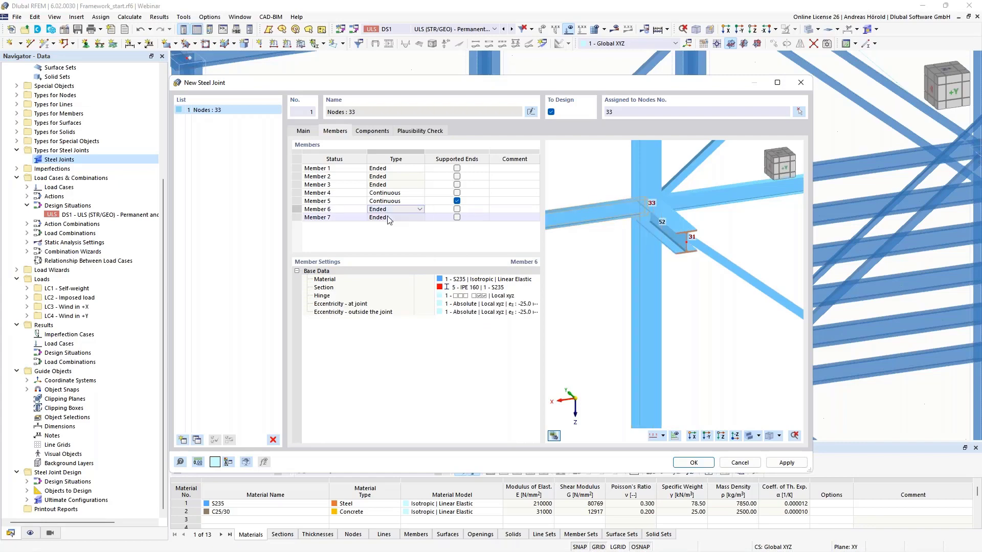
pyautogui.click(388, 217)
pyautogui.click(386, 194)
pyautogui.click(386, 177)
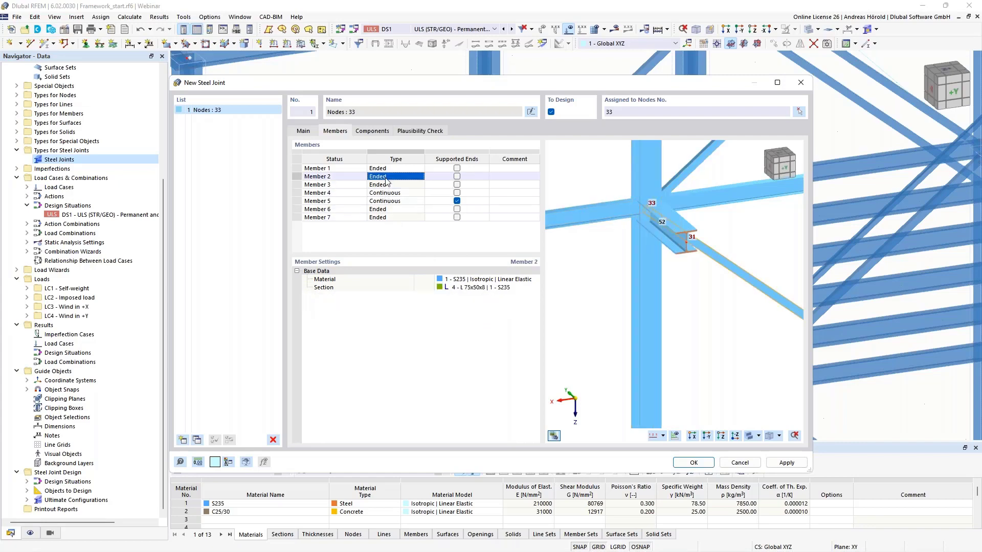
# Step: Review the available modification, stiffening, connection and other component types, and close the selection without adding any
pyautogui.click(368, 131)
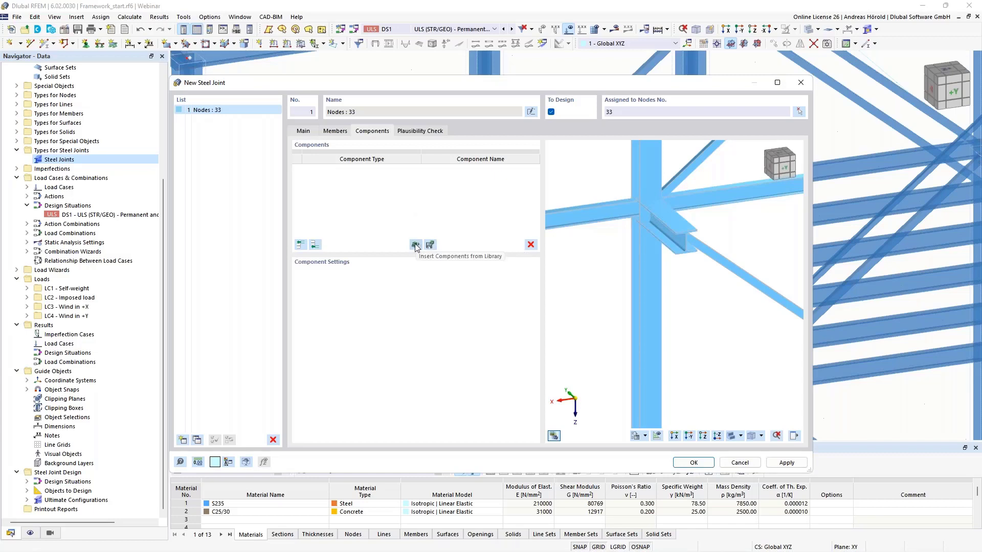
pyautogui.click(314, 245)
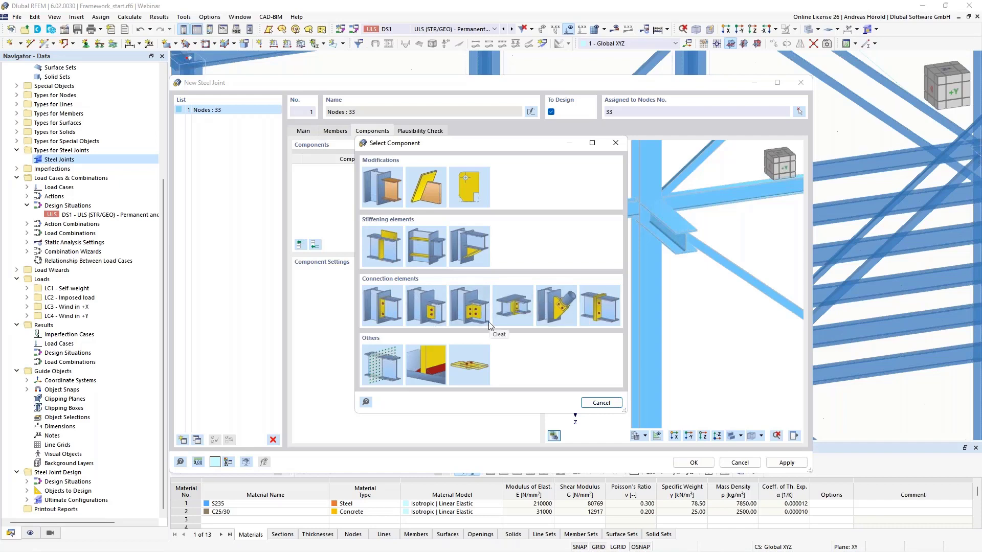
pyautogui.click(601, 402)
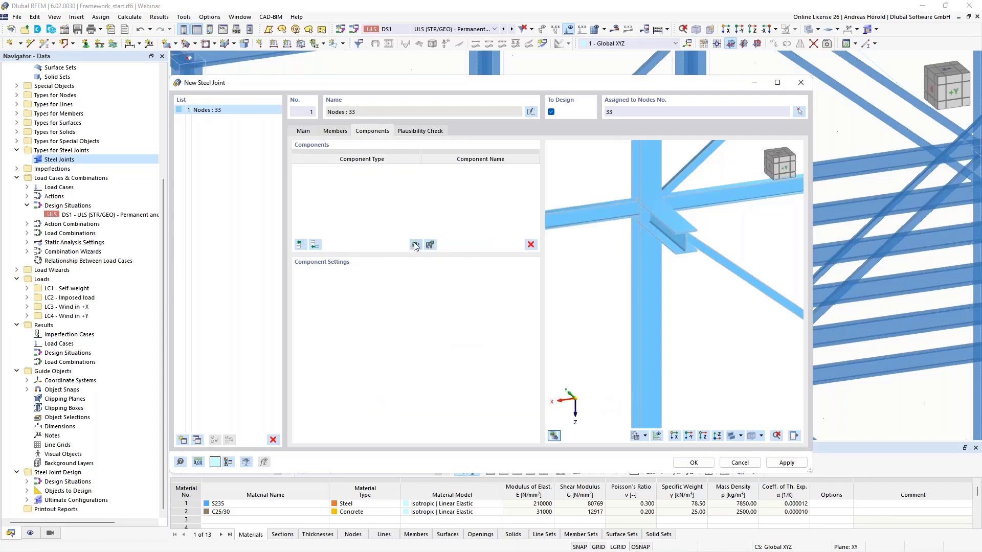
# Step: Open the steel joint template library and compare the rigid Beam to Column end plate, haunch and welded templates
pyautogui.click(415, 245)
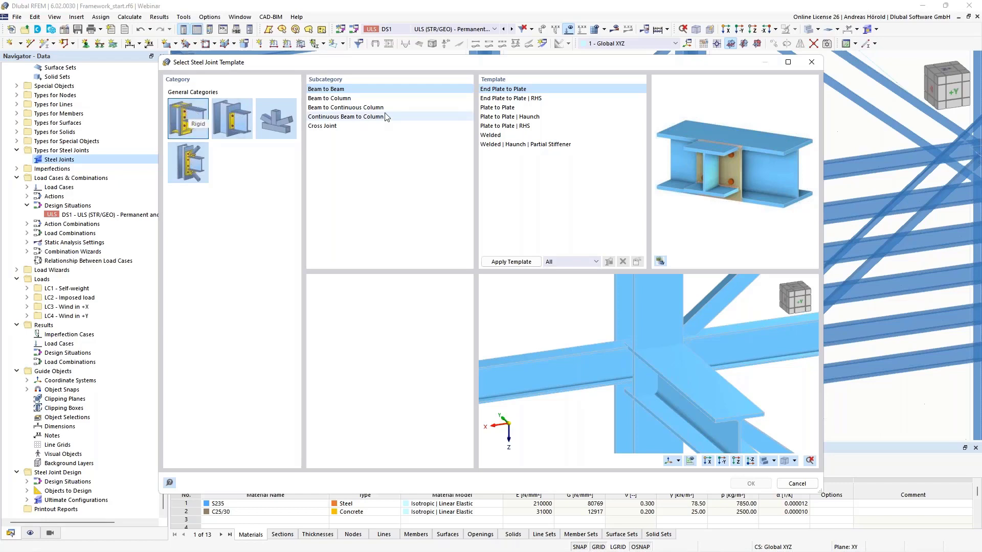
pyautogui.click(329, 99)
pyautogui.click(516, 108)
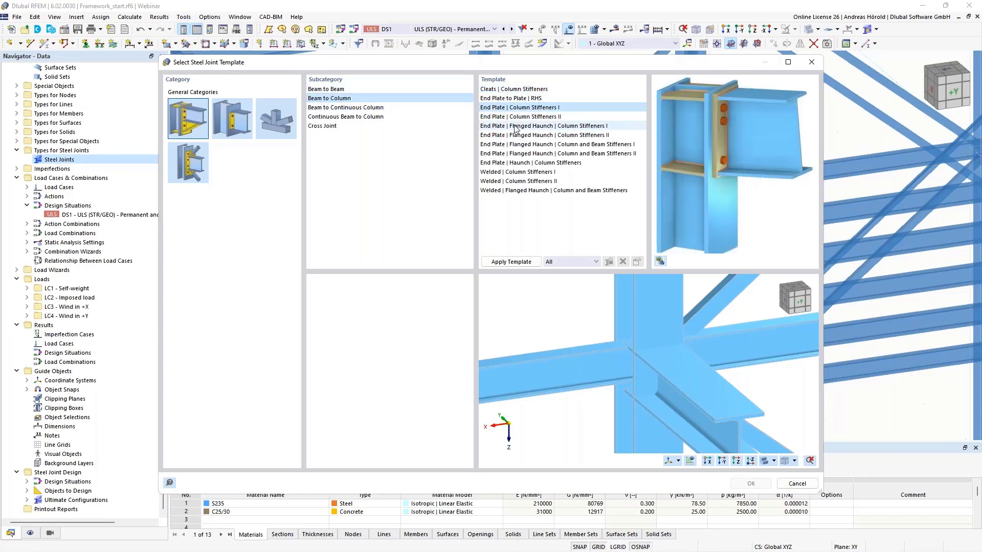
pyautogui.click(515, 127)
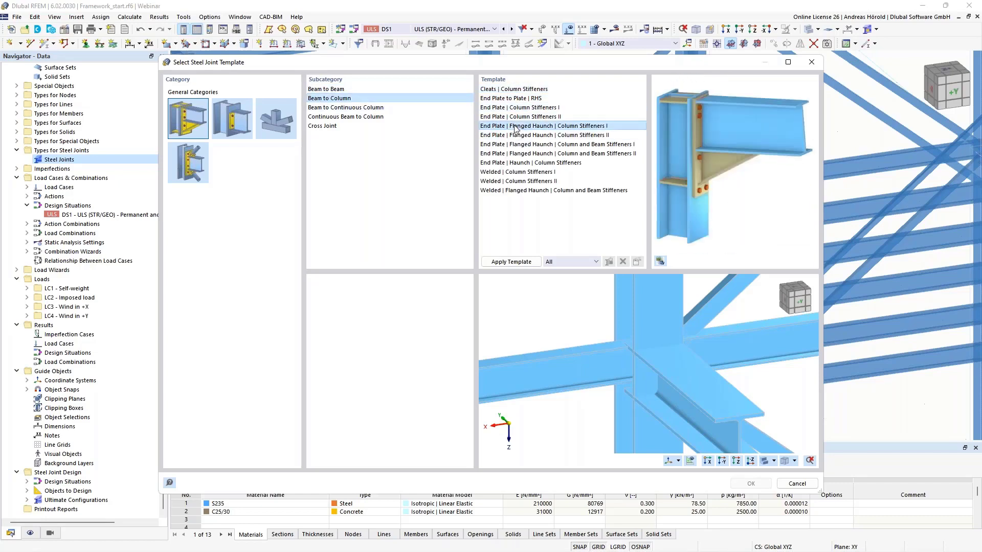
pyautogui.click(527, 163)
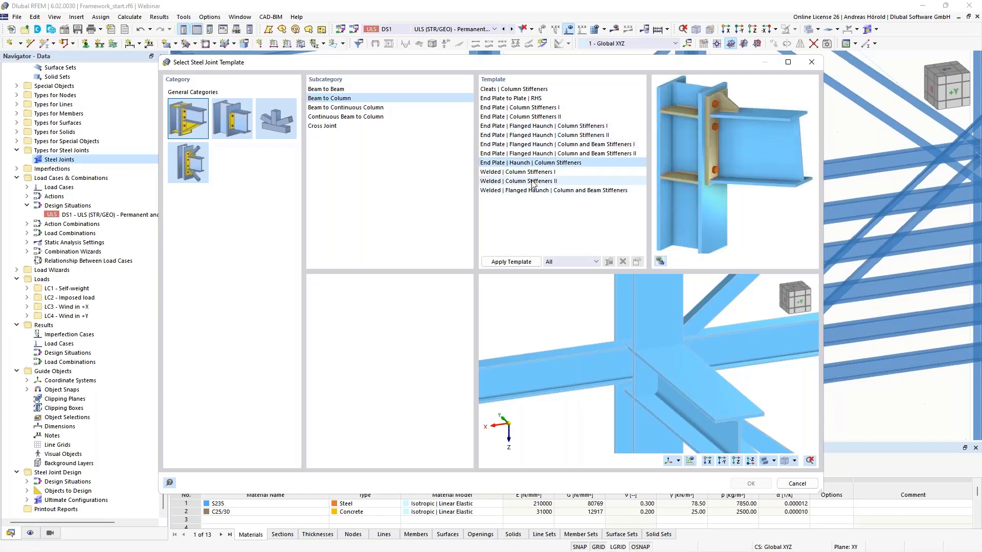
pyautogui.click(532, 182)
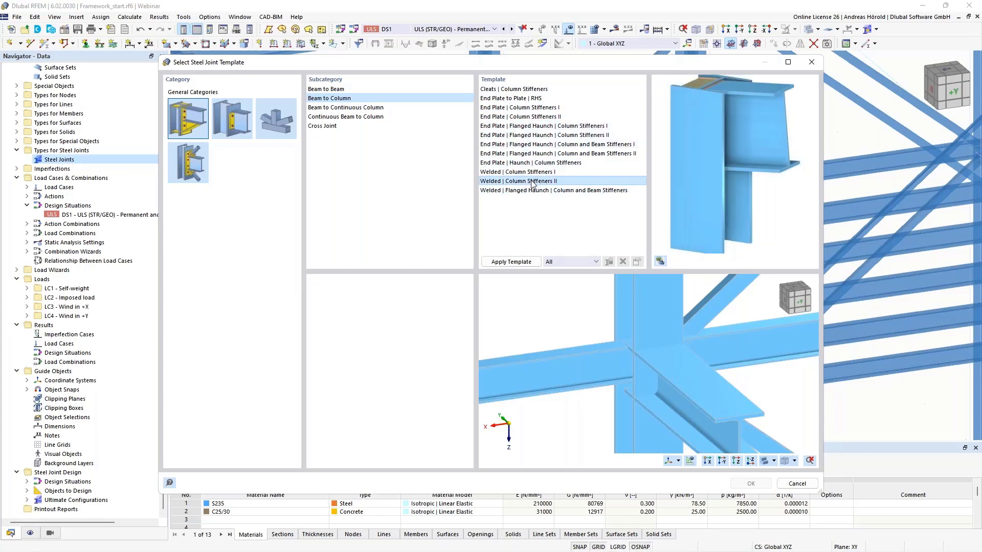
# Step: Review the rigid templates for Beam to Continuous Column, Continuous Beam to Column and Cross Joint, including Extended End Plate | Column Stiffeners
pyautogui.click(328, 108)
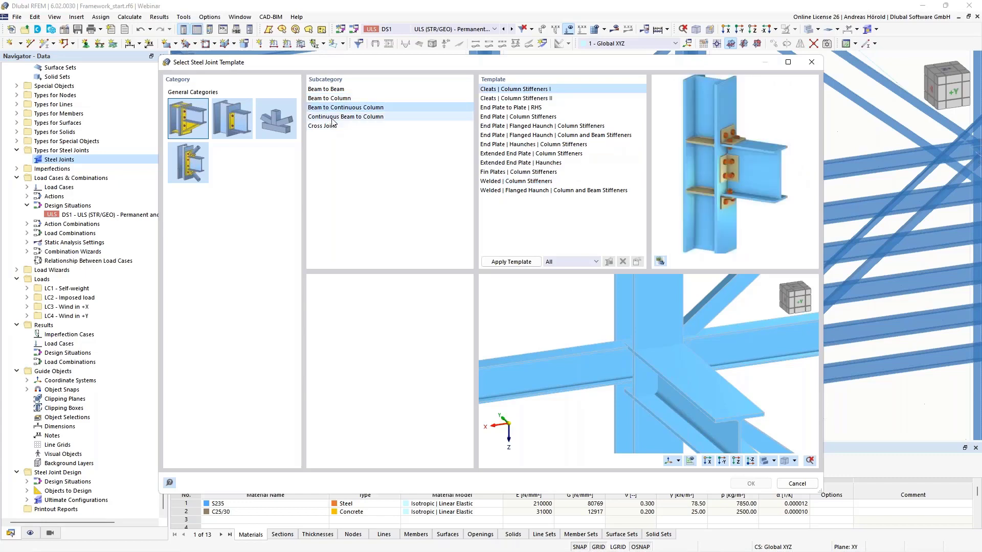
pyautogui.click(333, 117)
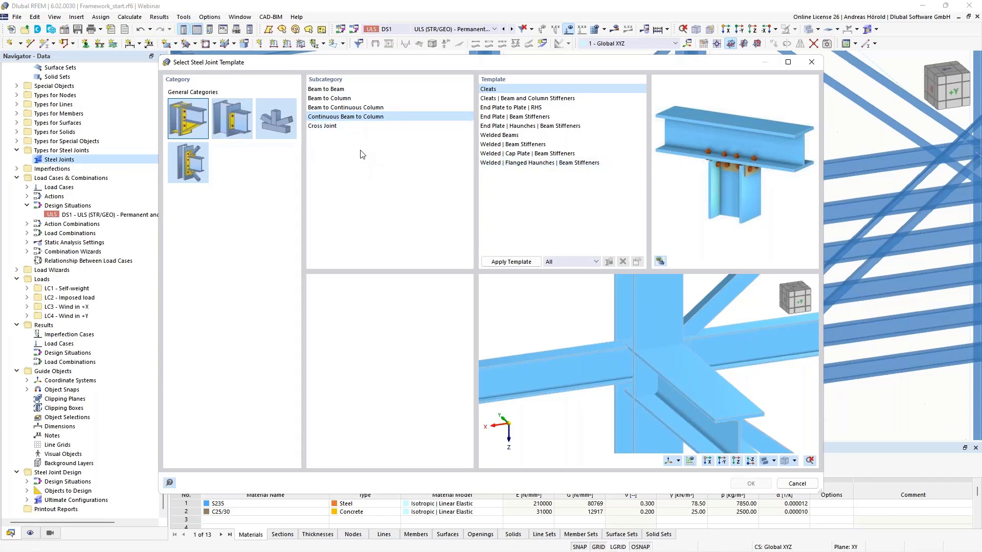
pyautogui.click(325, 126)
pyautogui.click(532, 136)
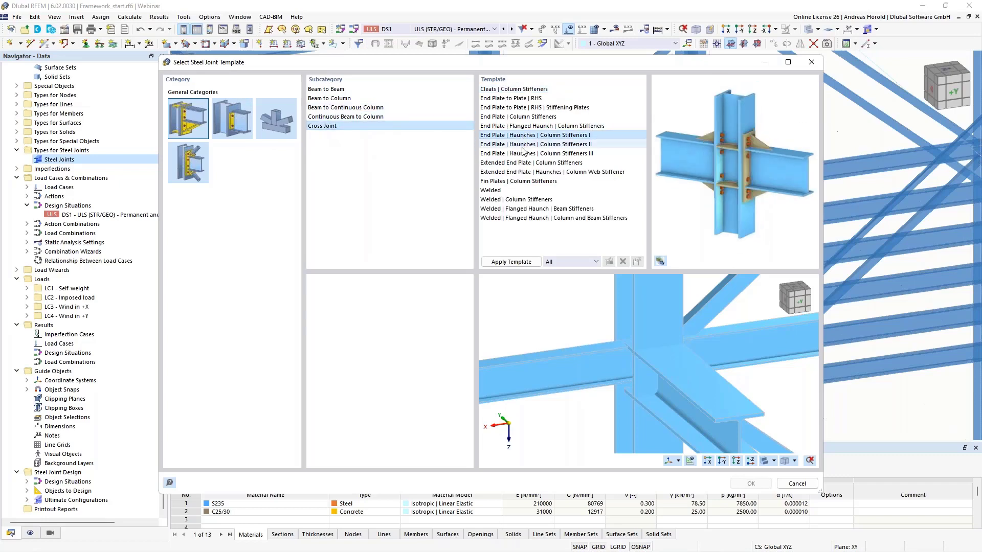
pyautogui.click(527, 165)
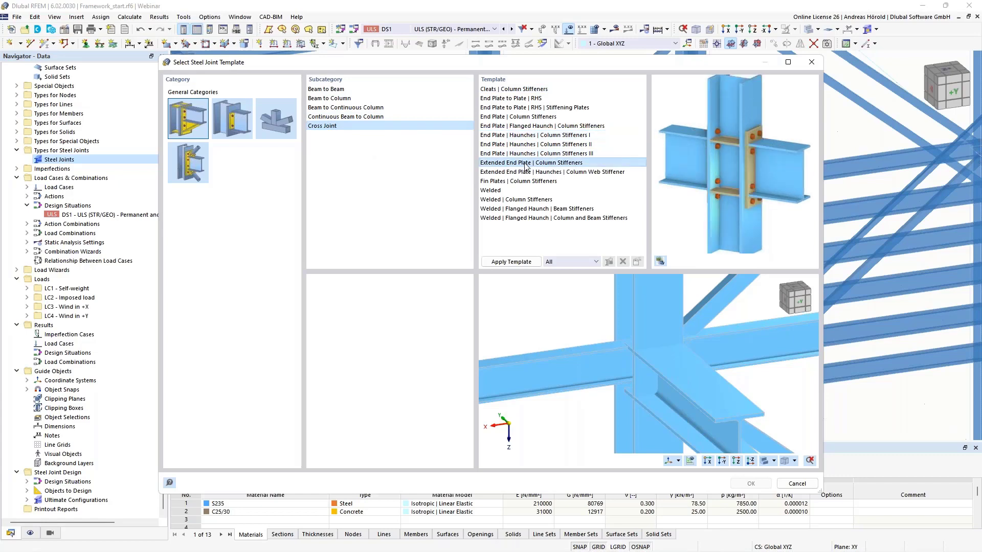
# Step: Compare the Cleats, Fin Plate and Short End Plate templates for Beam to Beam and Beam to Continuous Column connections
pyautogui.click(235, 118)
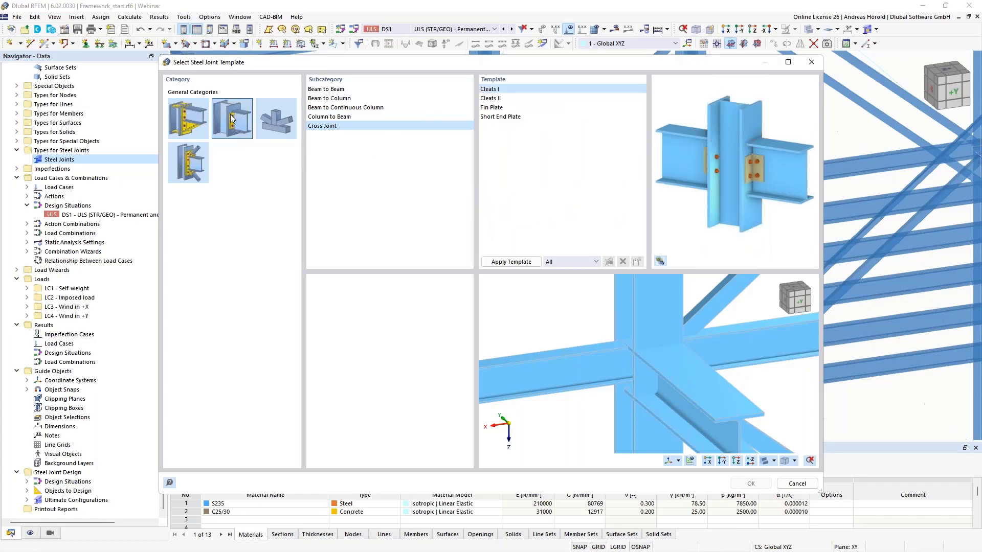
pyautogui.click(326, 89)
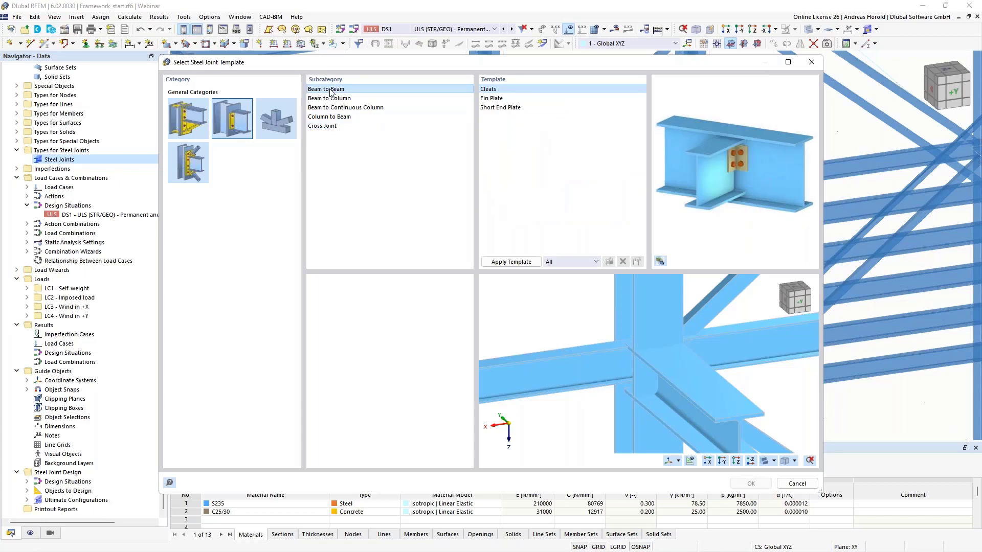
pyautogui.click(509, 98)
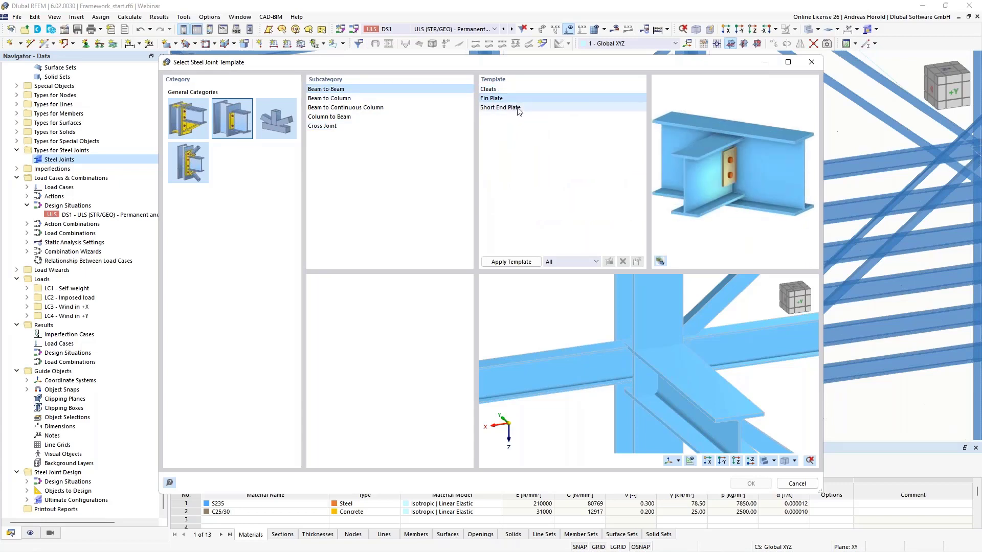
pyautogui.click(514, 108)
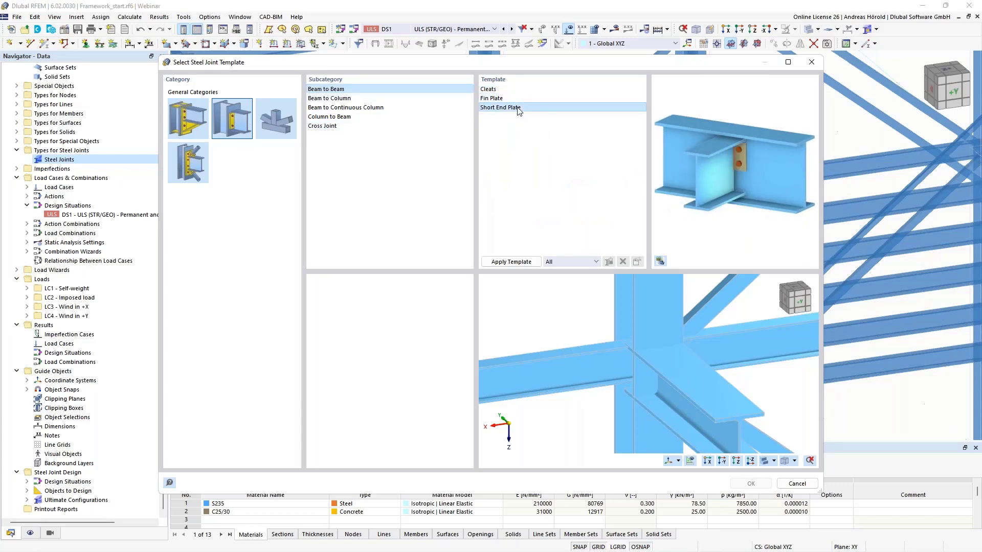
pyautogui.click(335, 108)
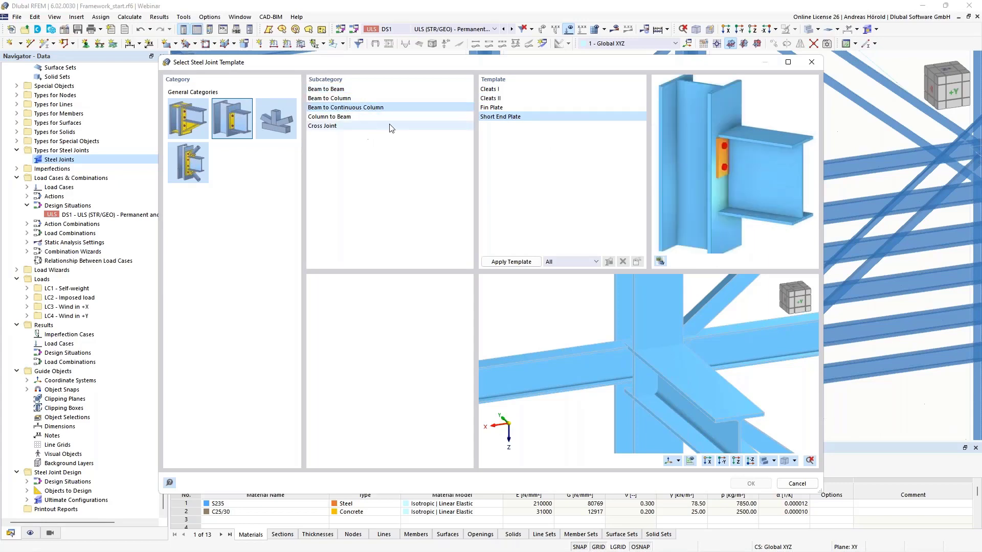
pyautogui.click(496, 90)
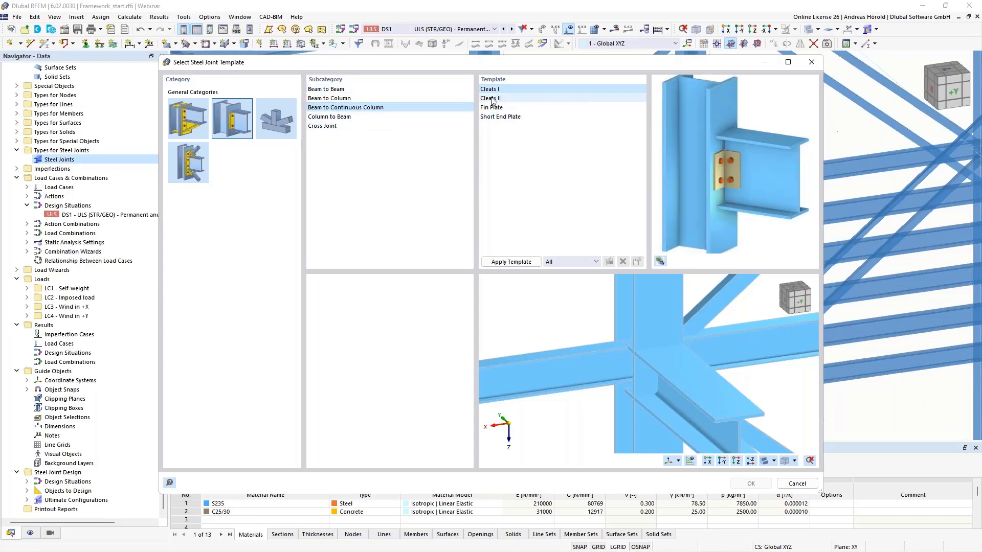
pyautogui.click(496, 98)
pyautogui.click(495, 116)
pyautogui.click(494, 108)
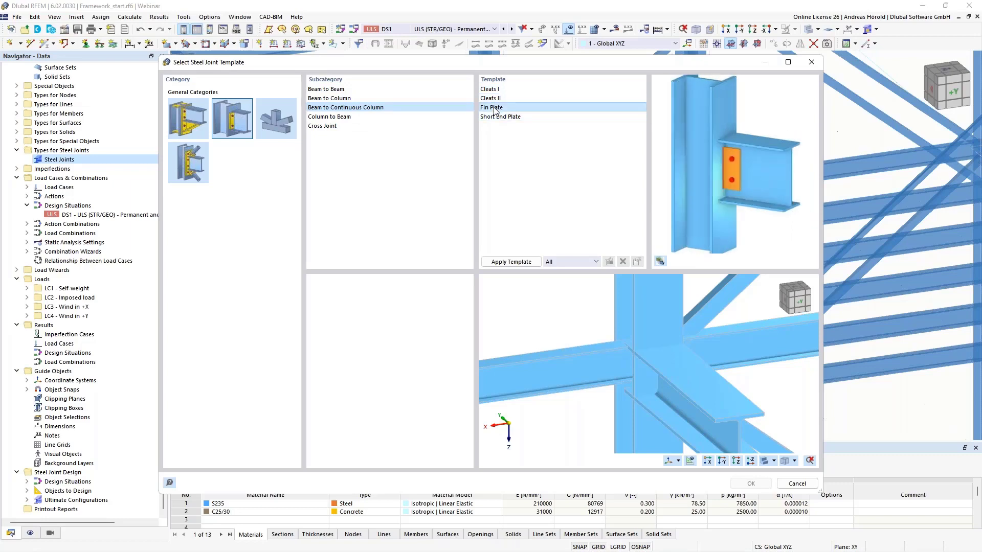
pyautogui.click(502, 117)
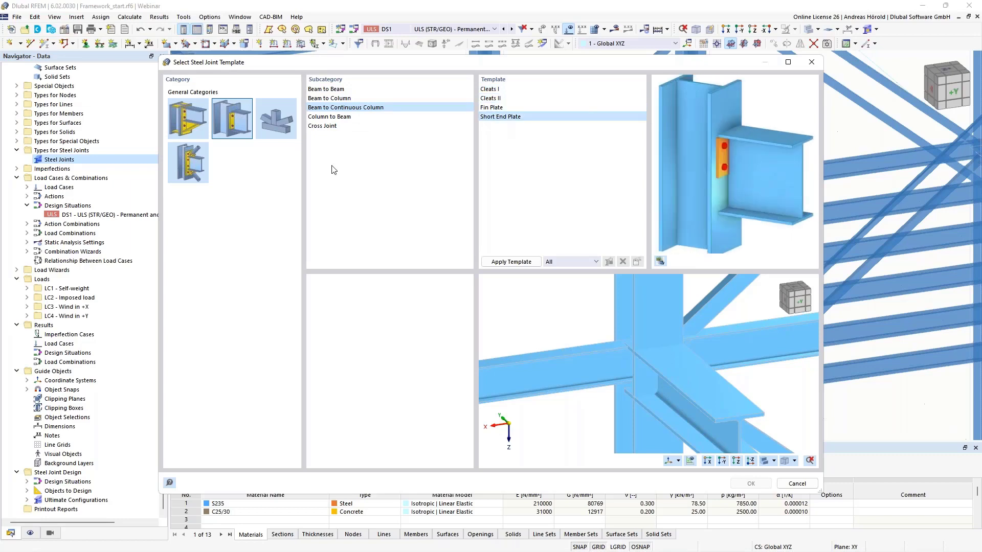
# Step: Review the K Joints, T Joints and X Joints templates, comparing the welded, connecting plate and RHS variants
pyautogui.click(274, 119)
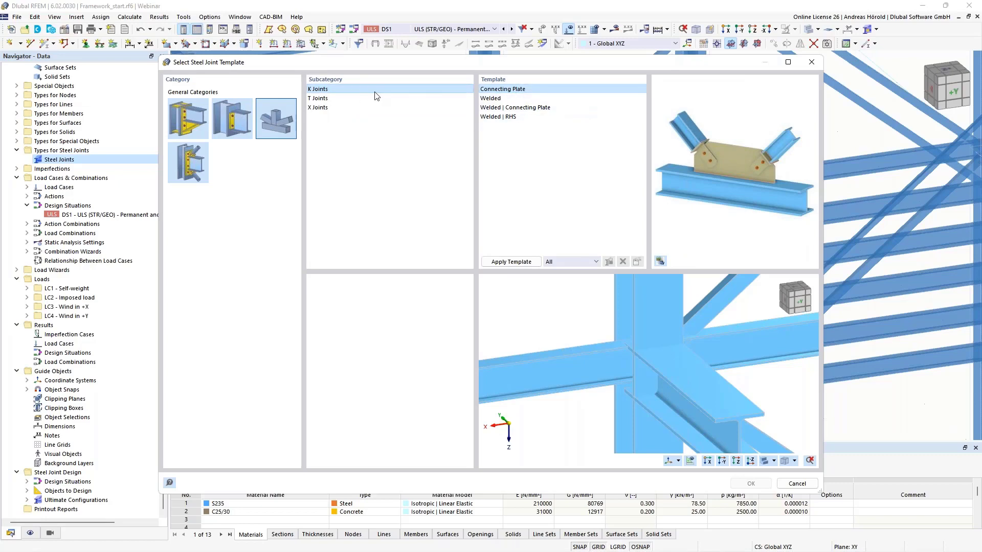
pyautogui.click(494, 99)
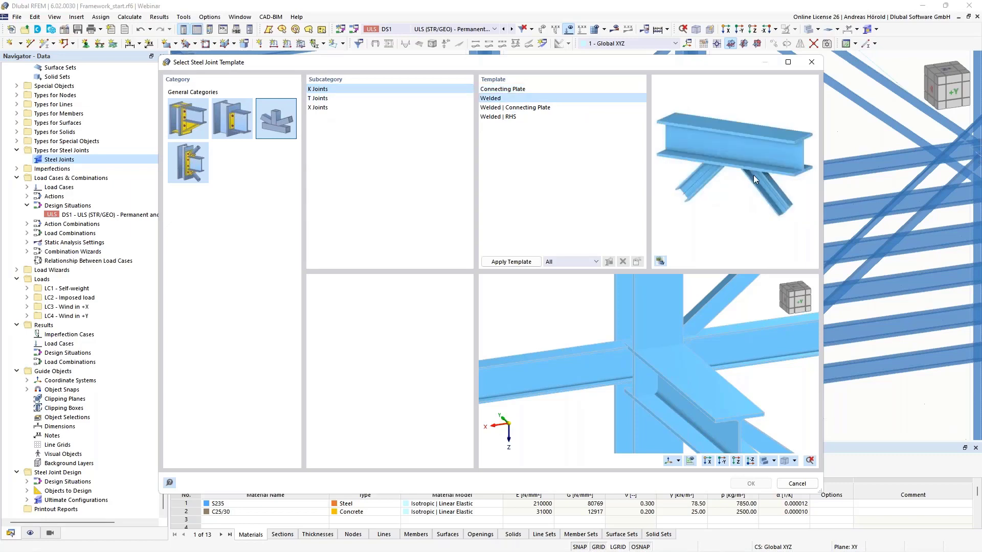
pyautogui.click(510, 109)
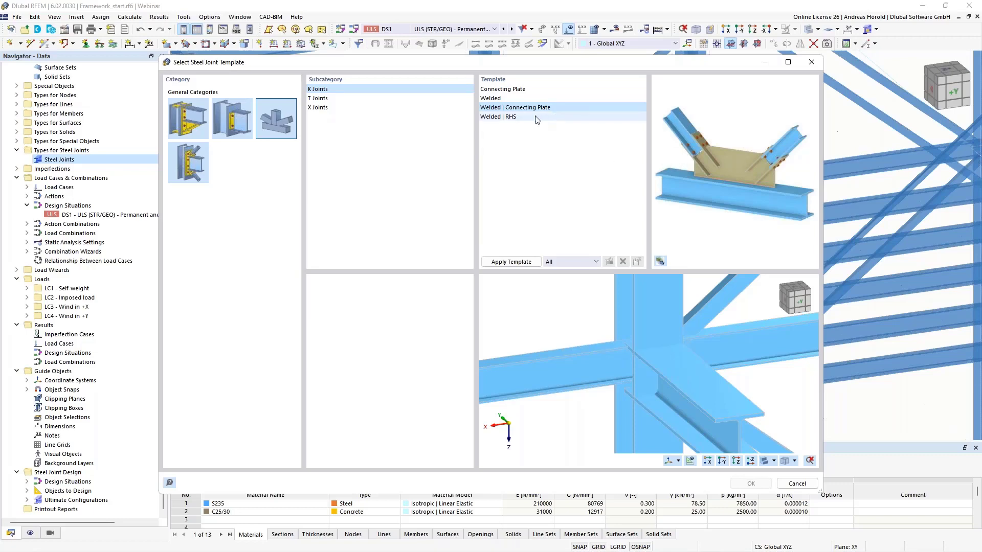
pyautogui.click(511, 118)
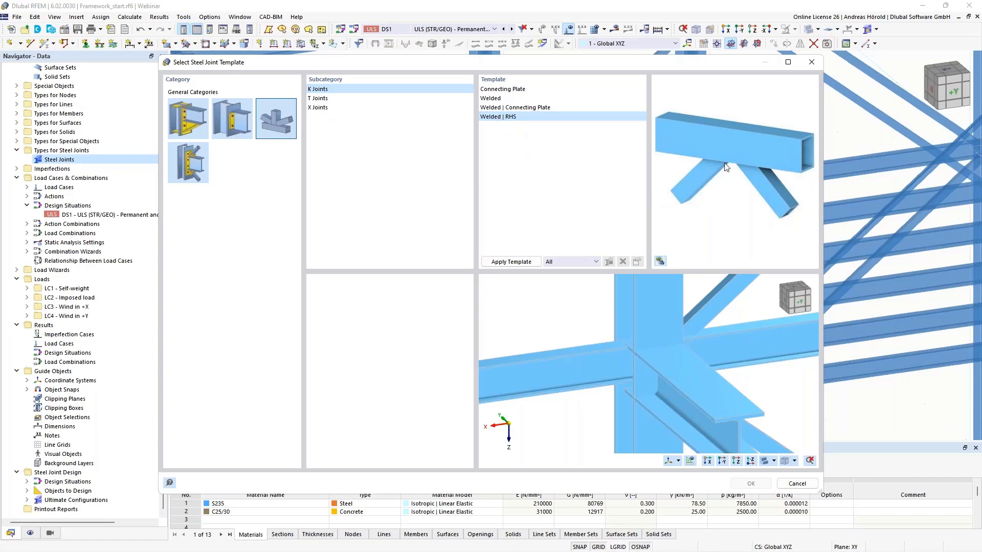
pyautogui.click(321, 100)
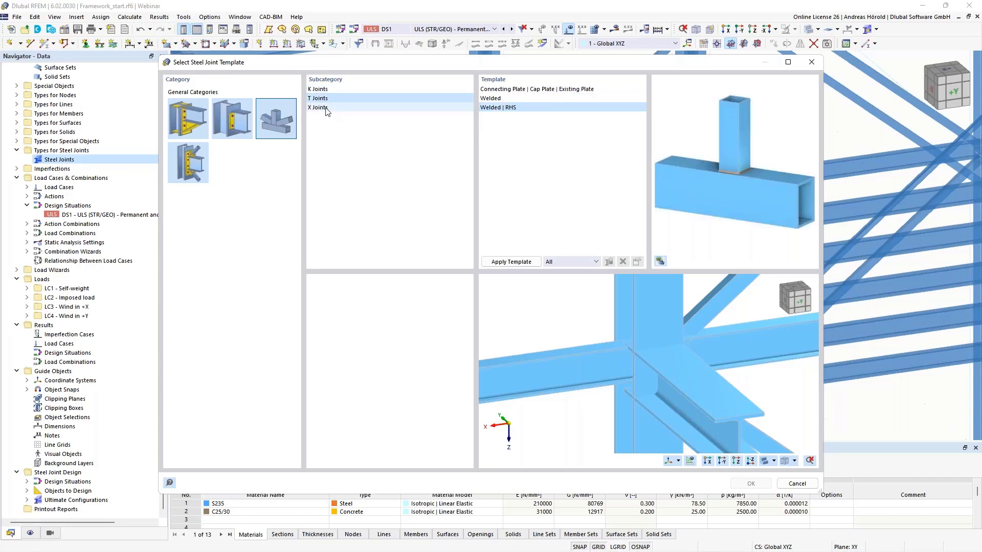
pyautogui.click(327, 109)
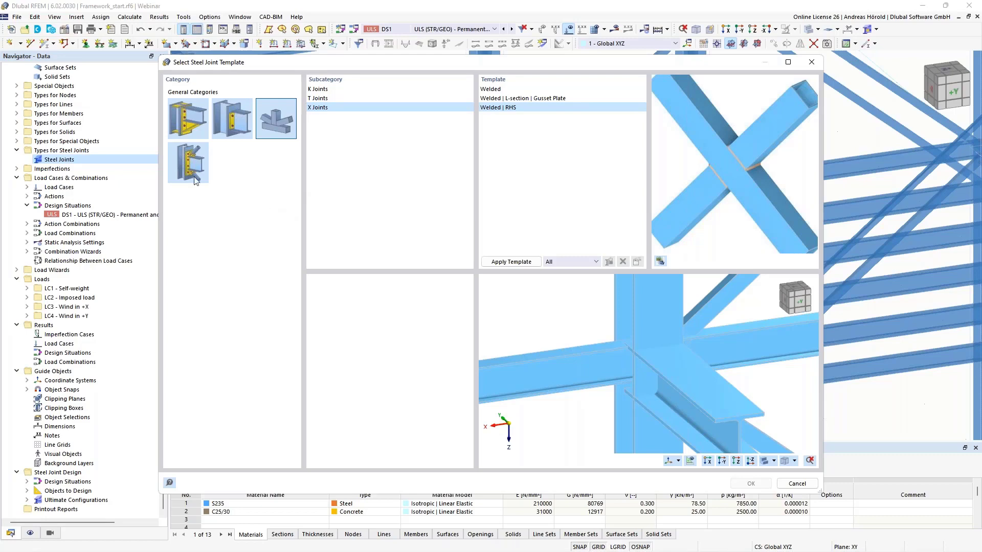
# Step: Review the braced joint templates for Beam to Column and Beam to Continuous Column, including End Plate | Haunch | Fin Plate
pyautogui.click(187, 164)
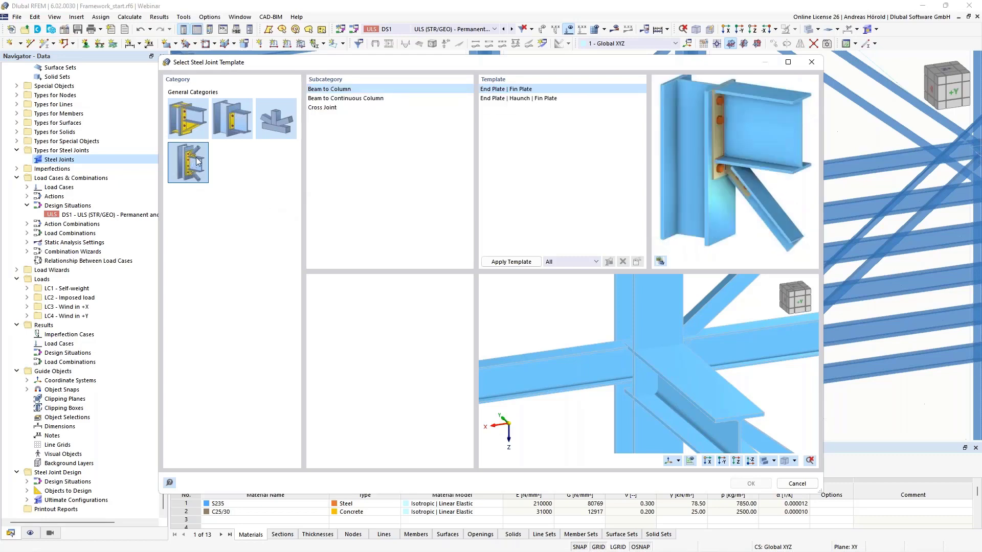
pyautogui.click(510, 99)
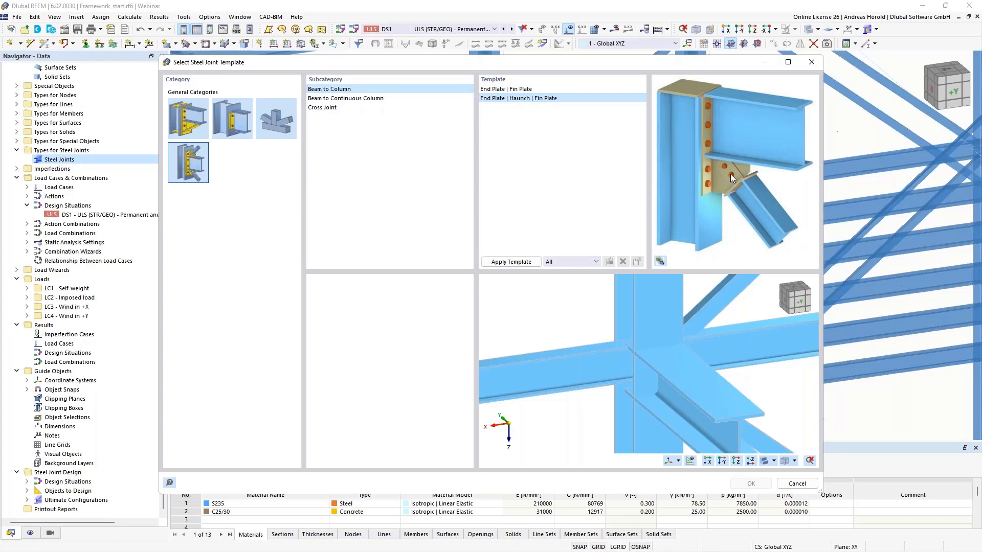
pyautogui.click(364, 99)
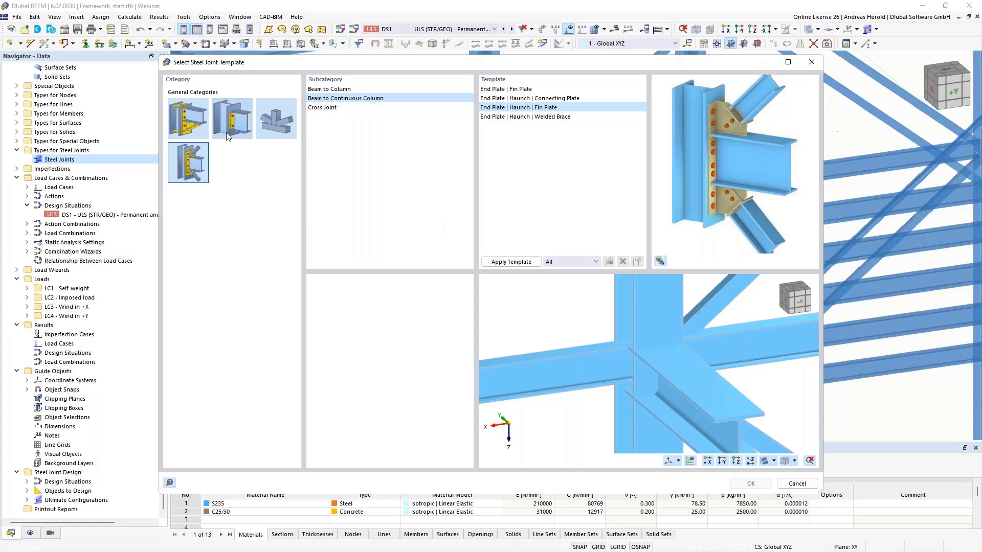
# Step: Apply the rigid Beam to Continuous Column template End Plate | Flanged Haunch | Column Stiffeners to the joint and accept it
pyautogui.click(186, 121)
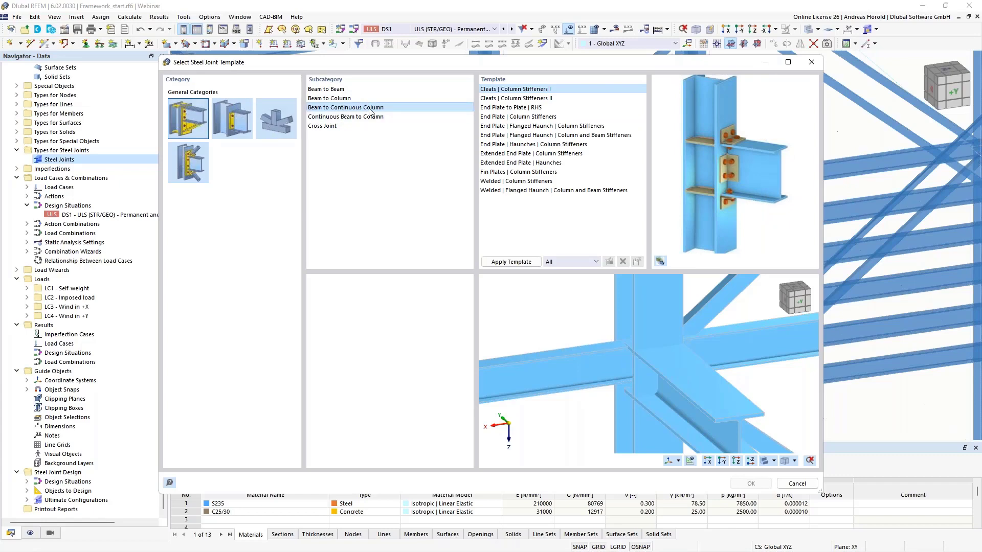
pyautogui.click(515, 131)
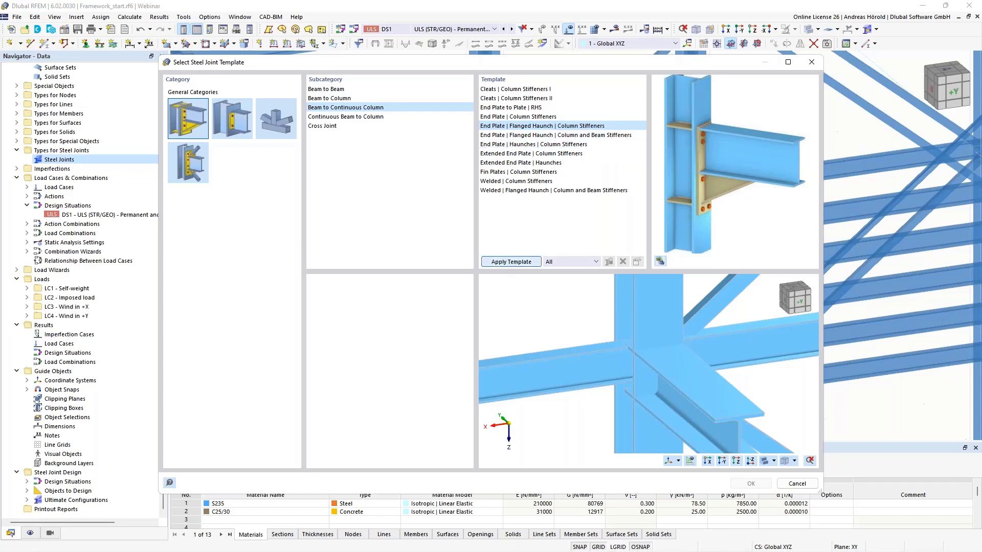
pyautogui.click(511, 262)
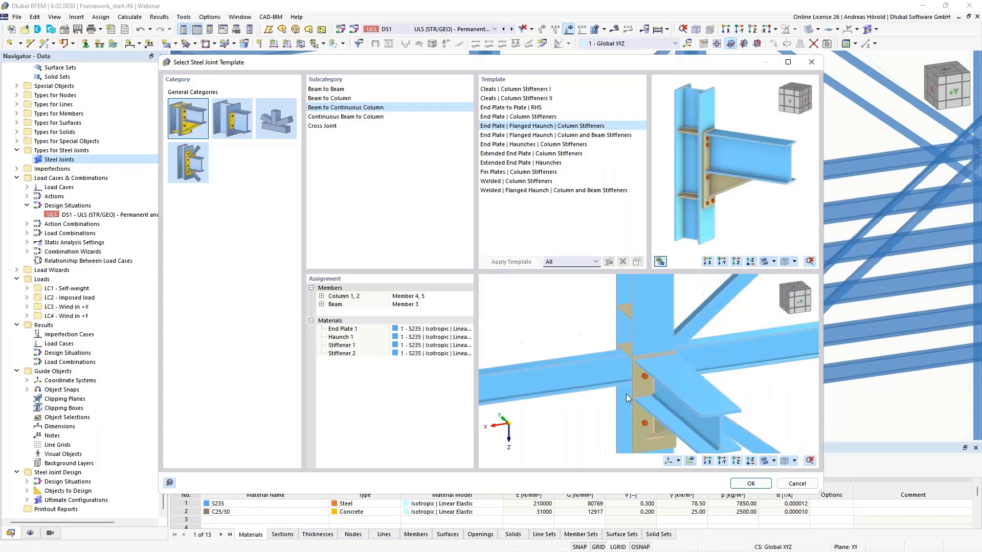
pyautogui.scroll(-2, 626, 394)
pyautogui.keyDown('ctrl'); pyautogui.moveTo(631, 409); pyautogui.dragTo(654, 381, button='middle'); pyautogui.keyUp('ctrl')
pyautogui.scroll(3, 688, 409)
pyautogui.scroll(-2, 679, 357)
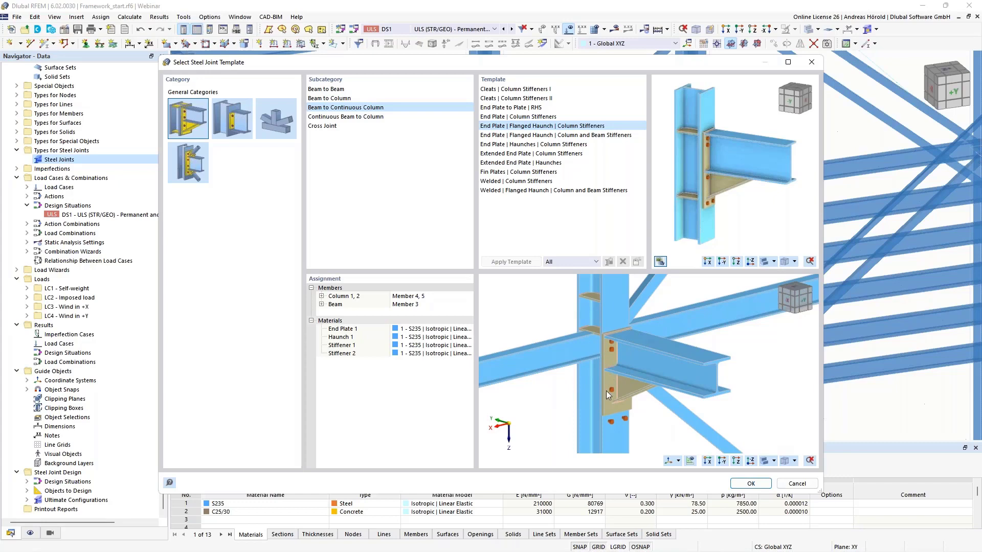
pyautogui.click(748, 484)
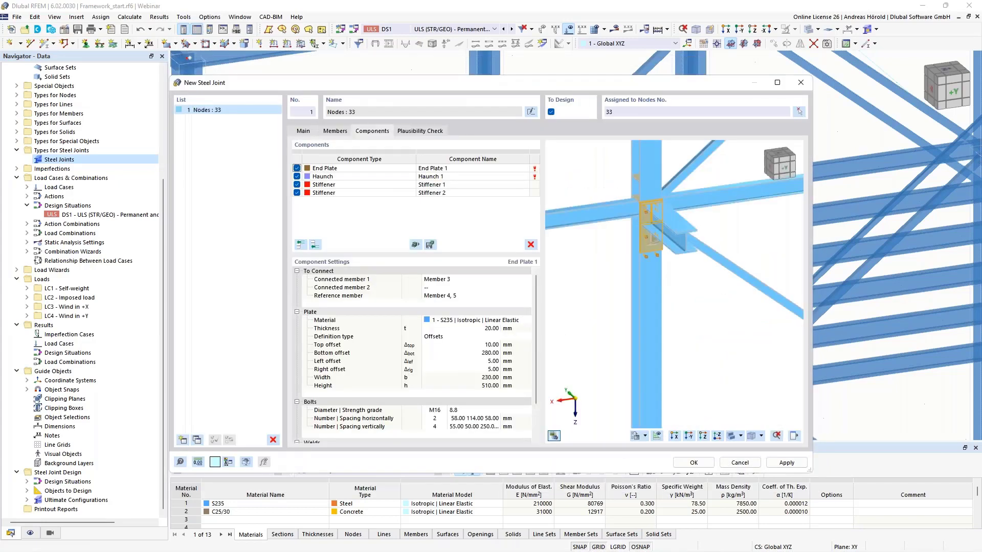
# Step: Enlarge and reposition the New Steel Joint dialog, with the preview showing a close view of the connection
pyautogui.scroll(4, 677, 212)
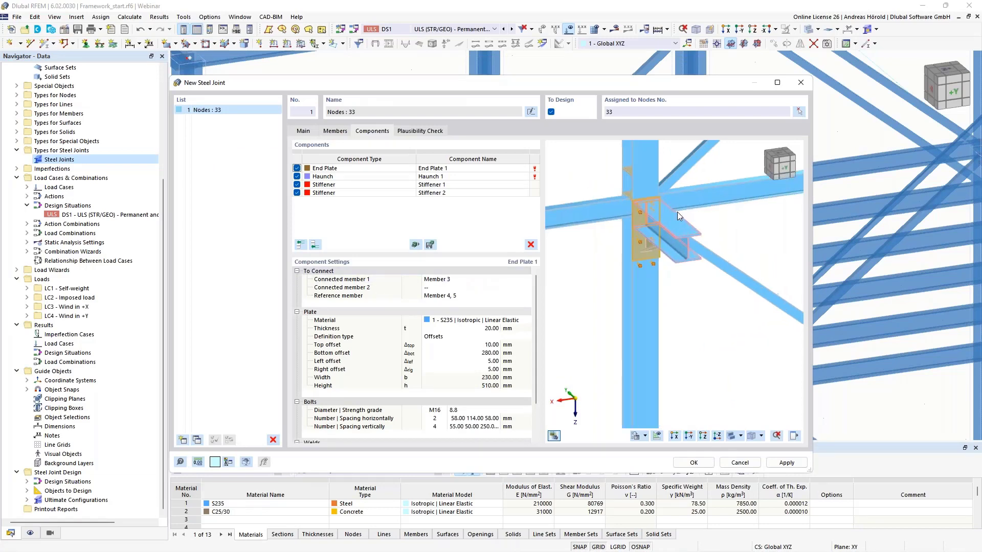
pyautogui.keyDown('ctrl'); pyautogui.moveTo(689, 301); pyautogui.dragTo(676, 255, button='middle'); pyautogui.keyUp('ctrl')
pyautogui.scroll(2, 680, 258)
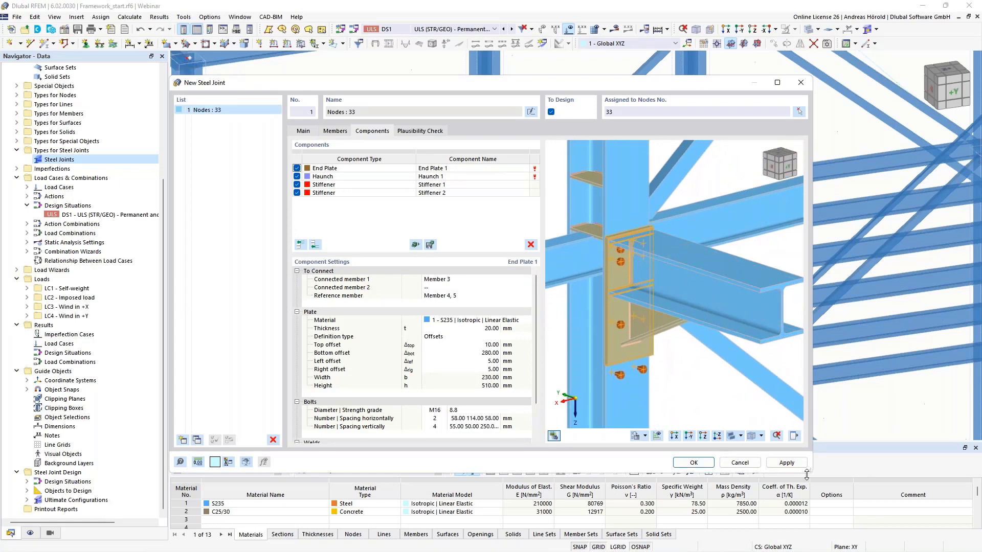
pyautogui.moveTo(807, 474); pyautogui.dragTo(975, 550)
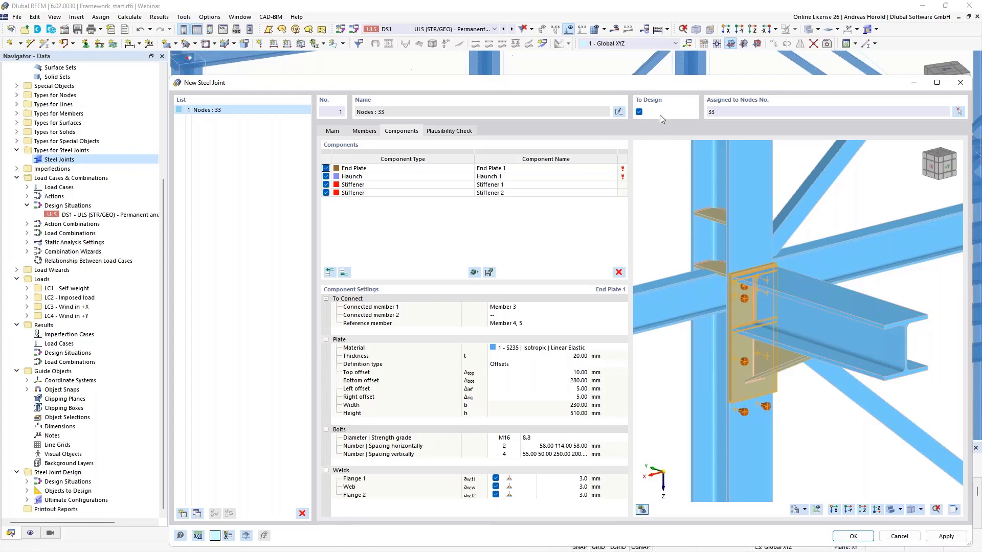
pyautogui.moveTo(656, 89); pyautogui.dragTo(521, 52)
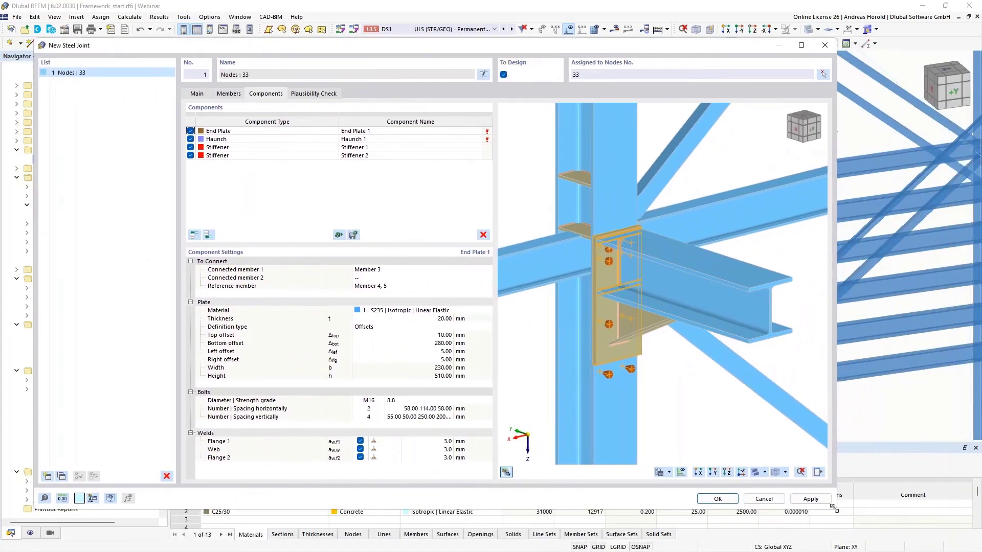
pyautogui.moveTo(855, 513); pyautogui.dragTo(916, 534)
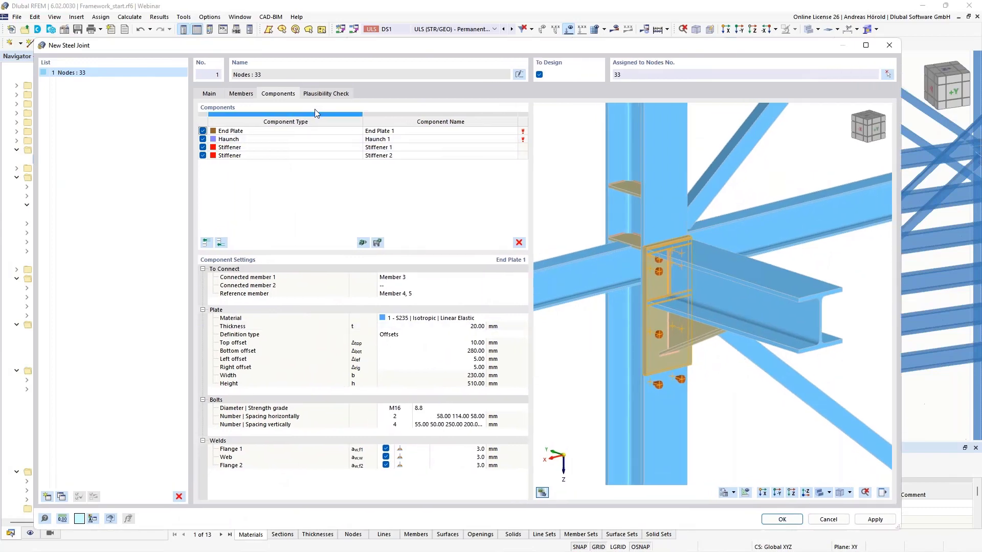
# Step: Check the end plate's connected and reference members, and set the plate thickness to 15 mm
pyautogui.doubleClick(392, 132)
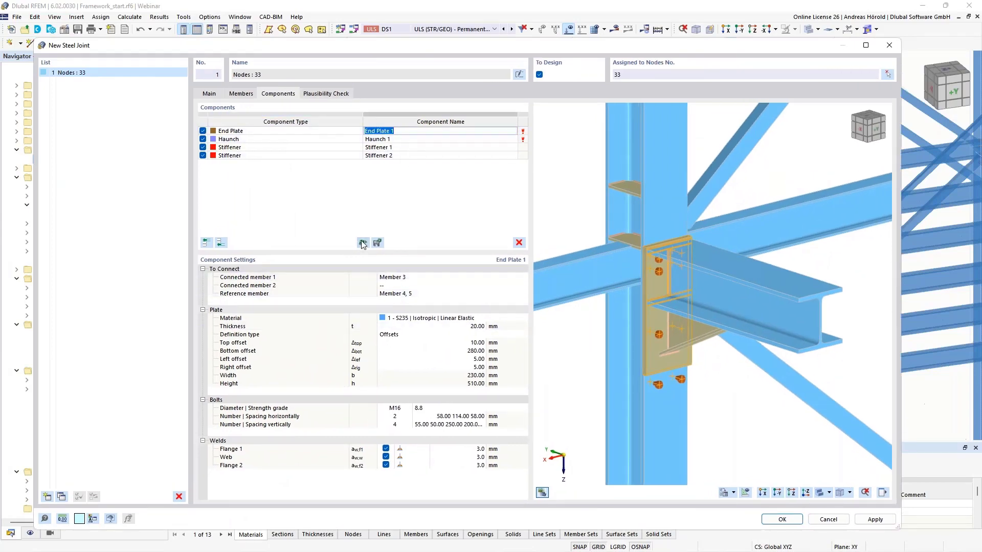
pyautogui.click(421, 286)
pyautogui.click(420, 277)
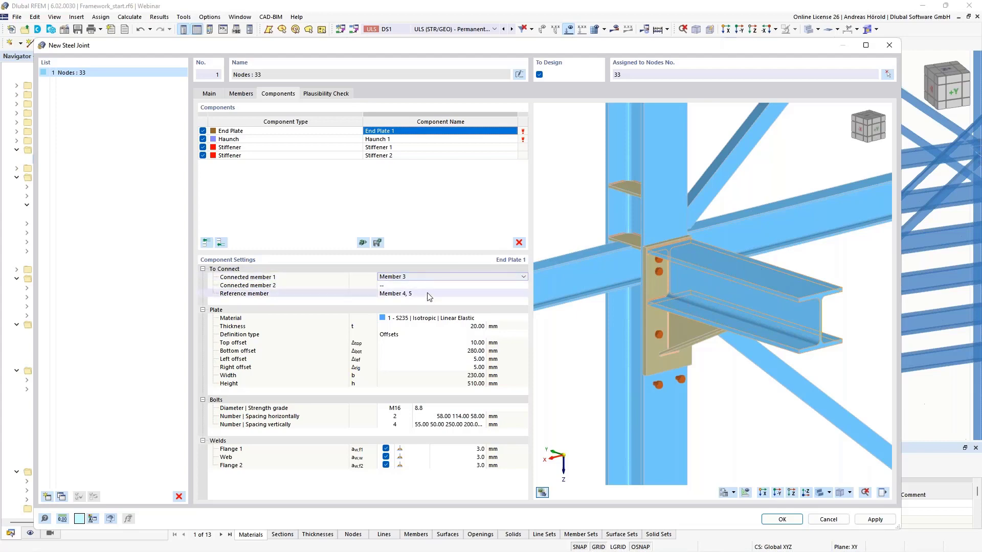
pyautogui.click(449, 294)
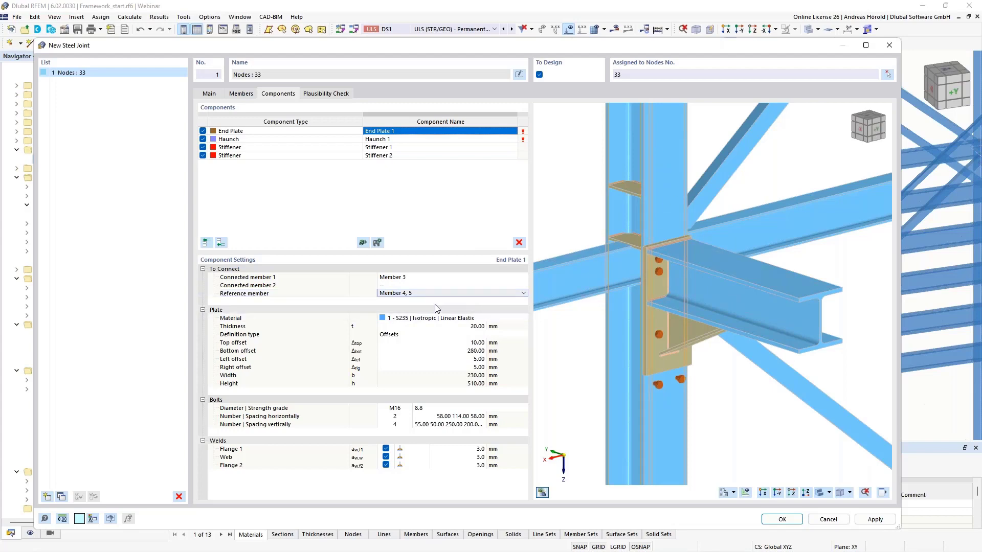
pyautogui.click(475, 326)
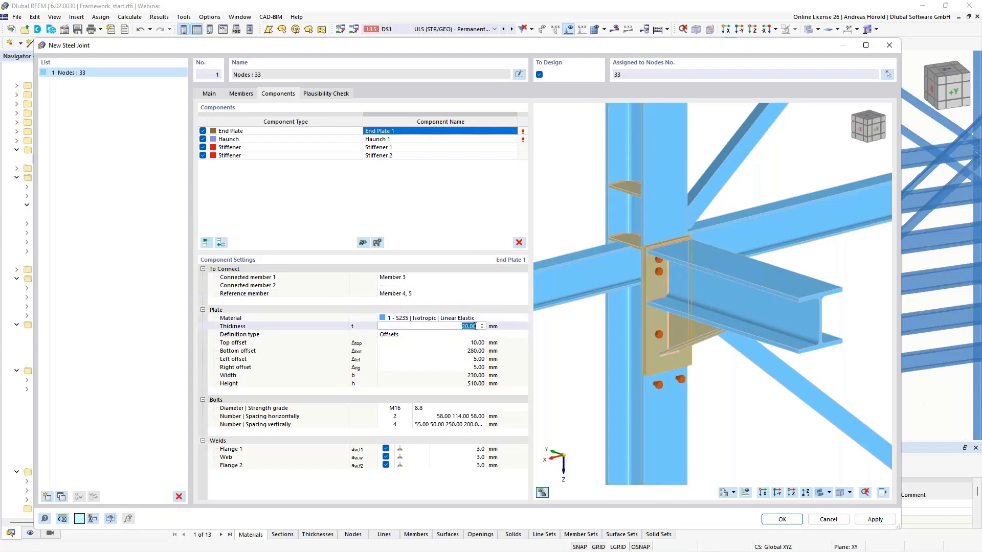
pyautogui.write('15')
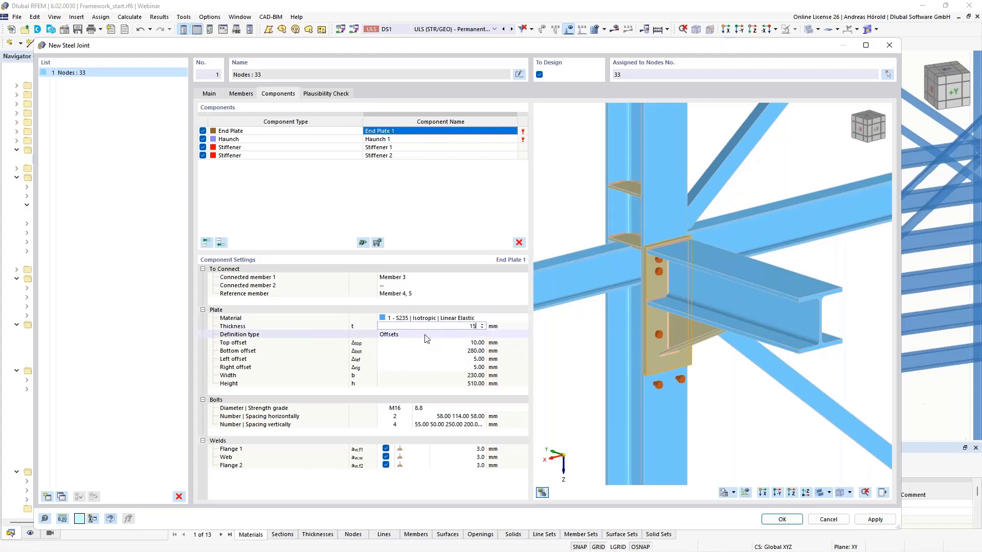
pyautogui.click(427, 338)
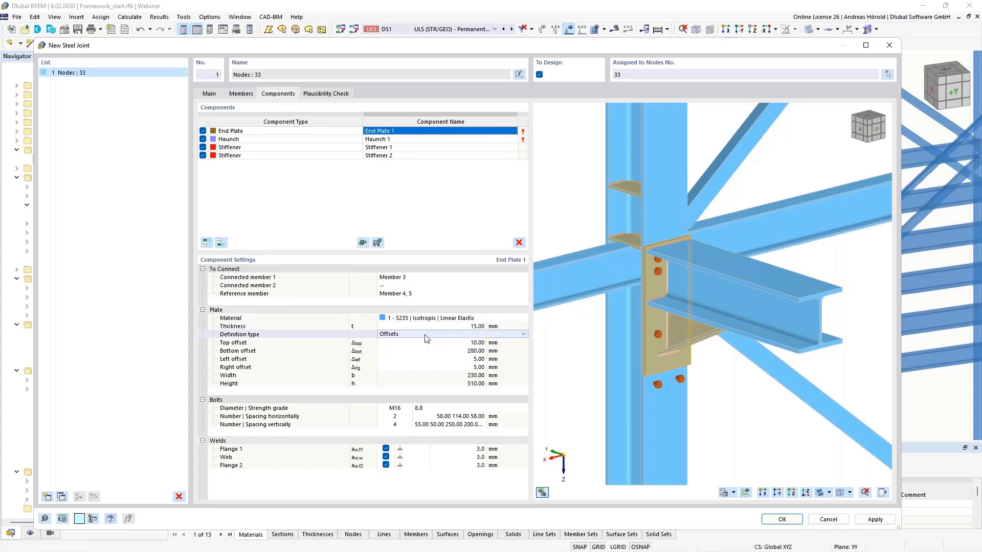
# Step: Set the end plate's bottom offset to 210 mm
pyautogui.click(460, 352)
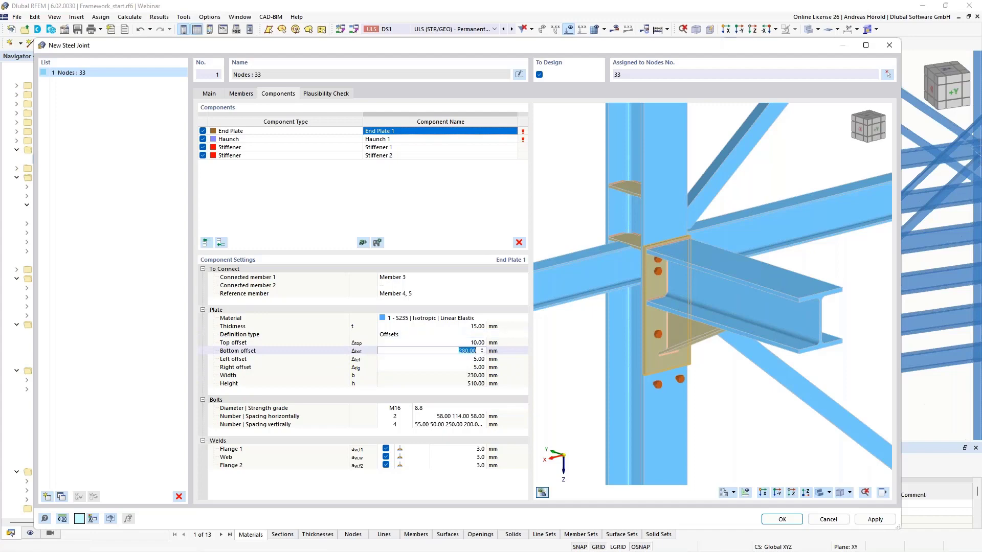
pyautogui.write('210')
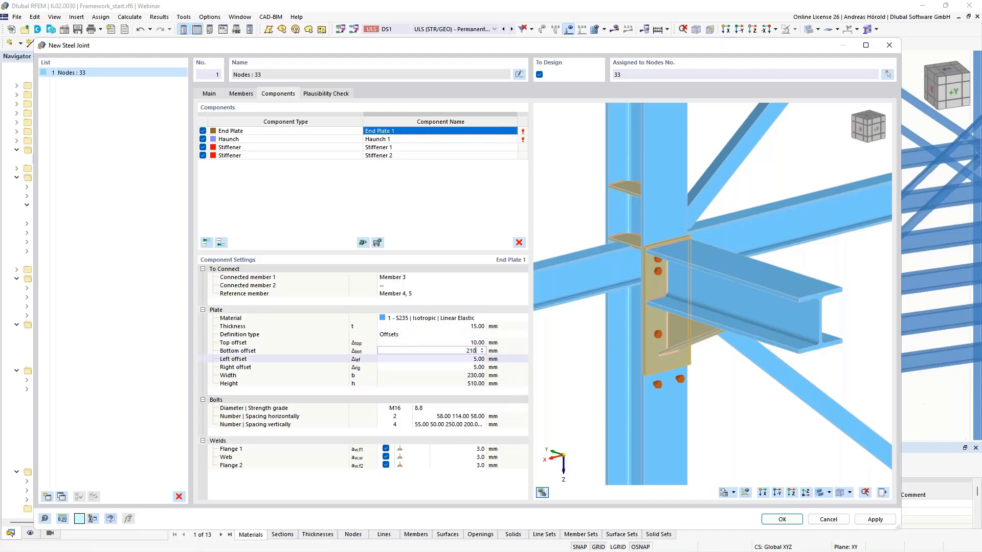
pyautogui.press('Tab')
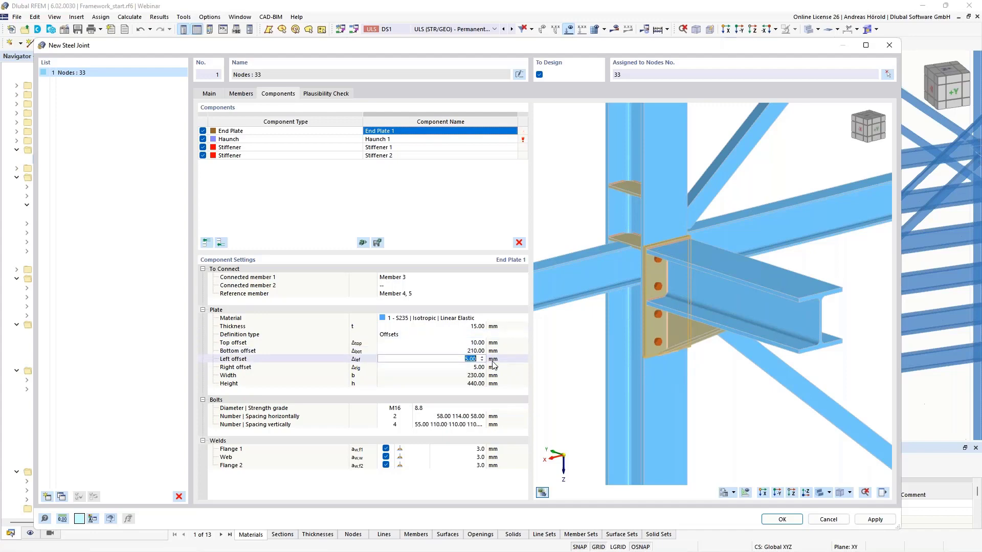
# Step: Set the end plate's left and right offsets to 0 mm so that its edges align with the beam flange
pyautogui.scroll(5, 609, 369)
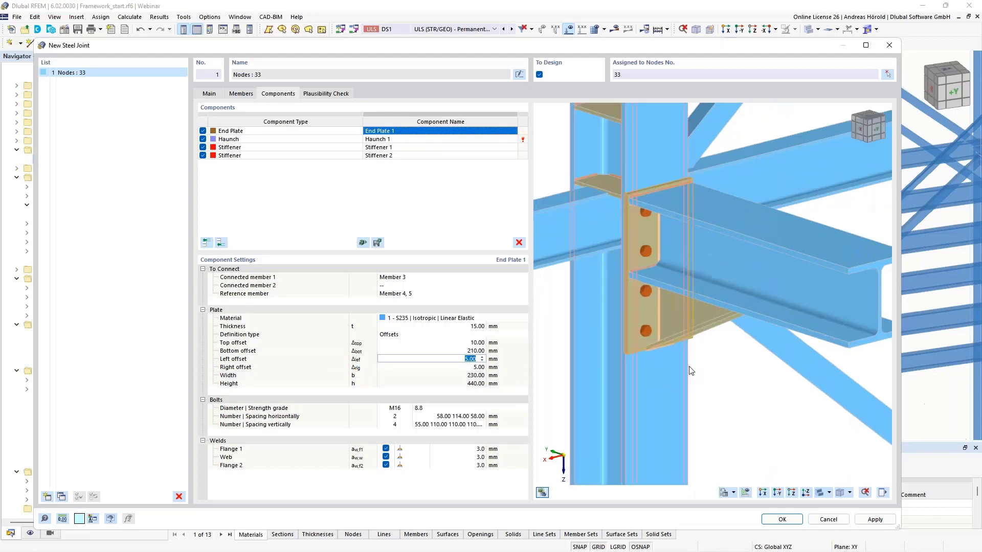
pyautogui.scroll(3, 707, 347)
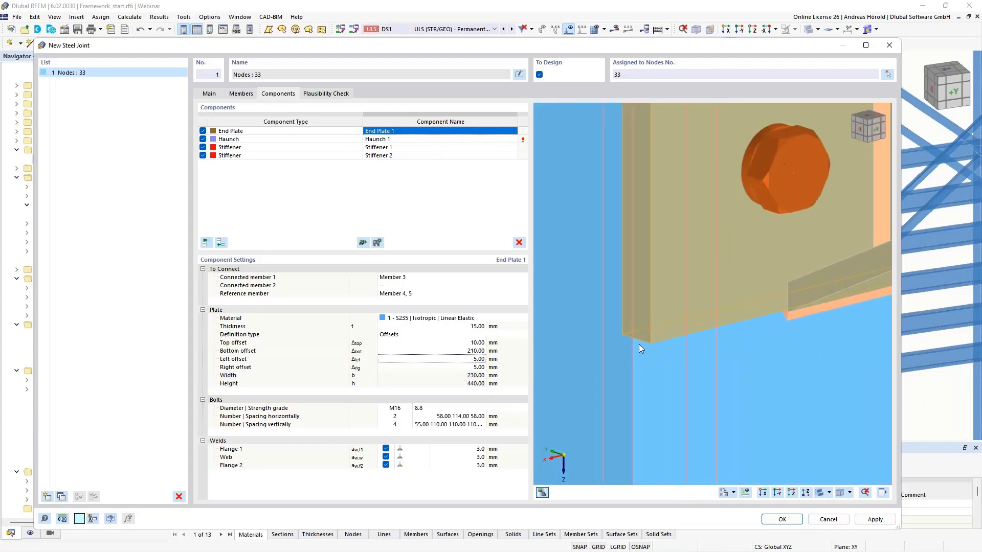
pyautogui.write('0')
pyautogui.press('Tab')
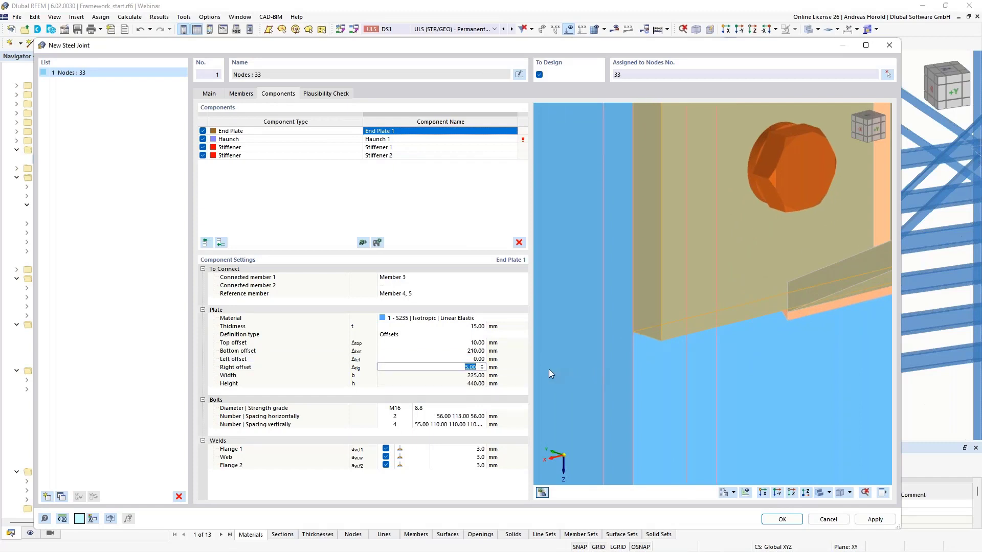
pyautogui.write('0')
pyautogui.press('Tab')
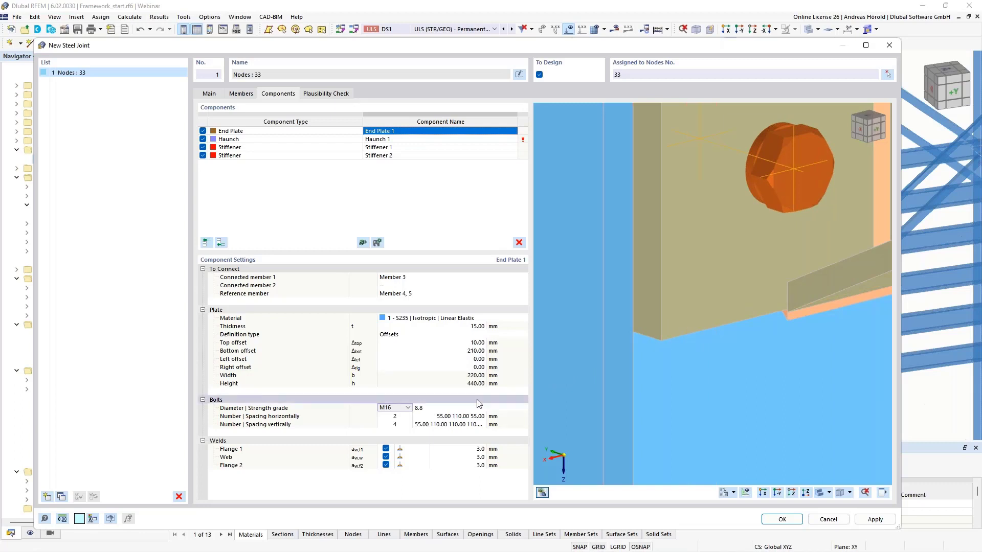
# Step: Set the end plate bolts to diameter M20 and strength grade 10.9
pyautogui.scroll(-6, 768, 341)
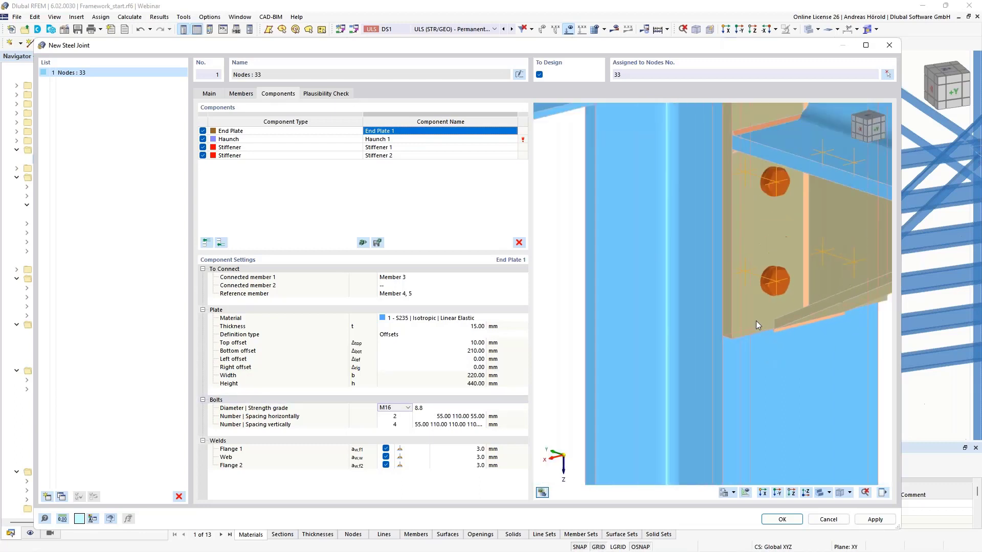
pyautogui.scroll(5, 755, 317)
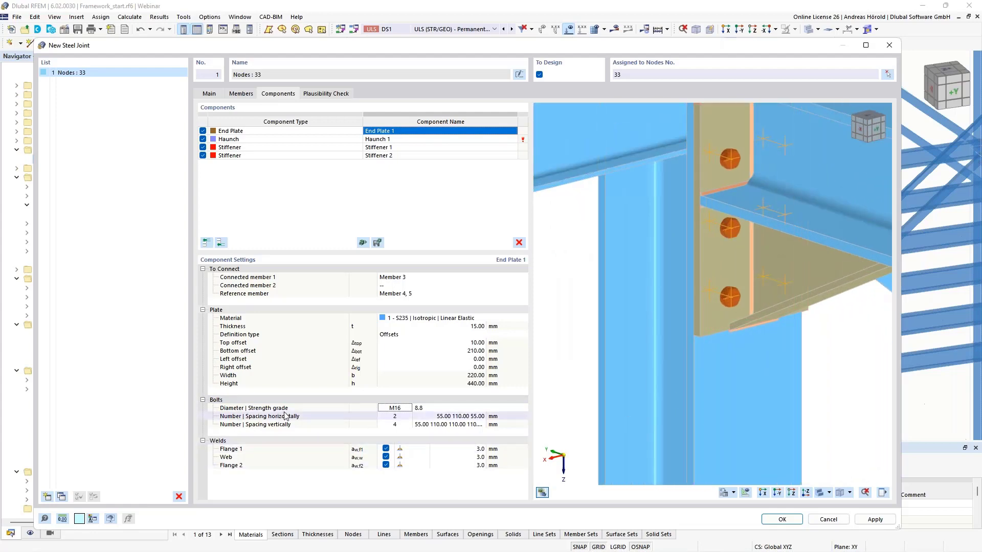
pyautogui.click(406, 409)
pyautogui.click(408, 408)
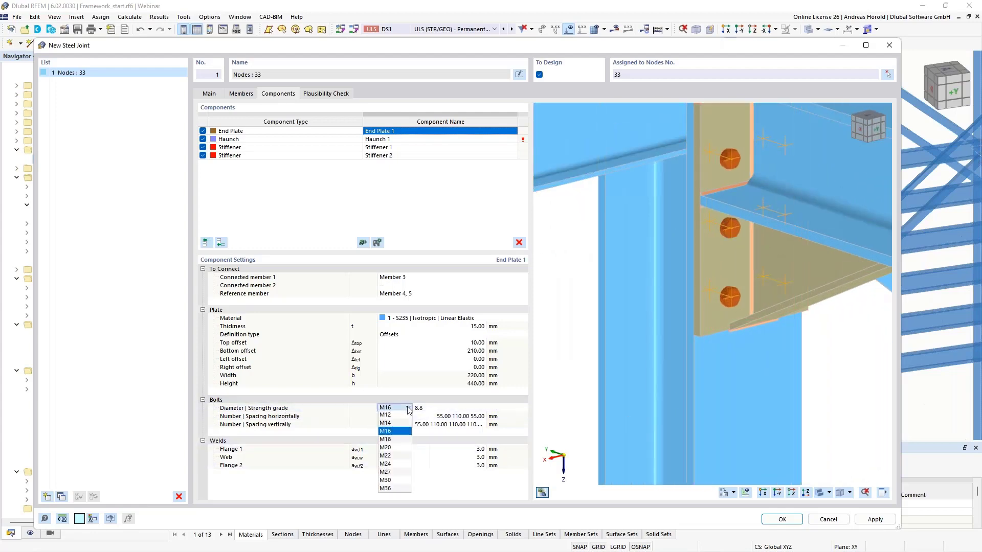
pyautogui.click(397, 448)
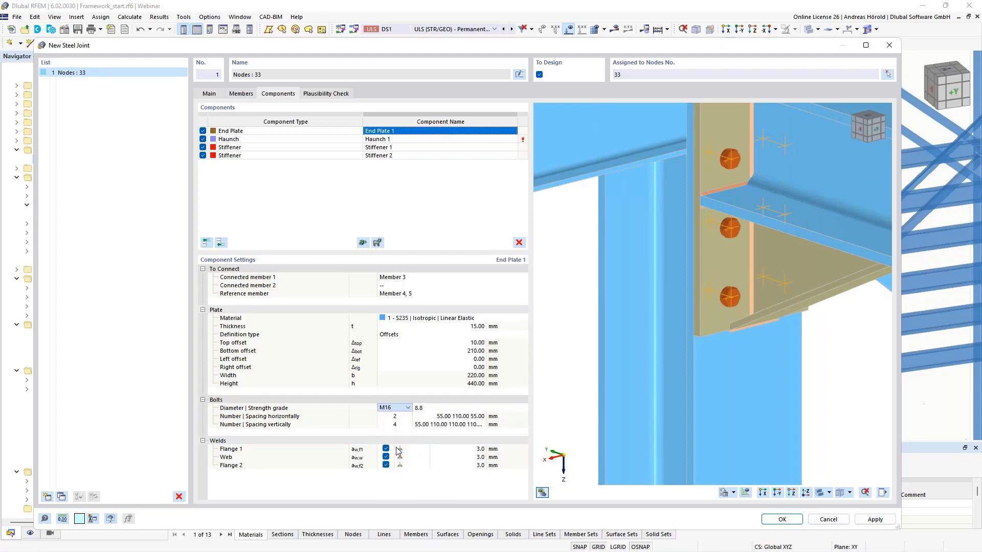
pyautogui.click(435, 409)
pyautogui.click(436, 411)
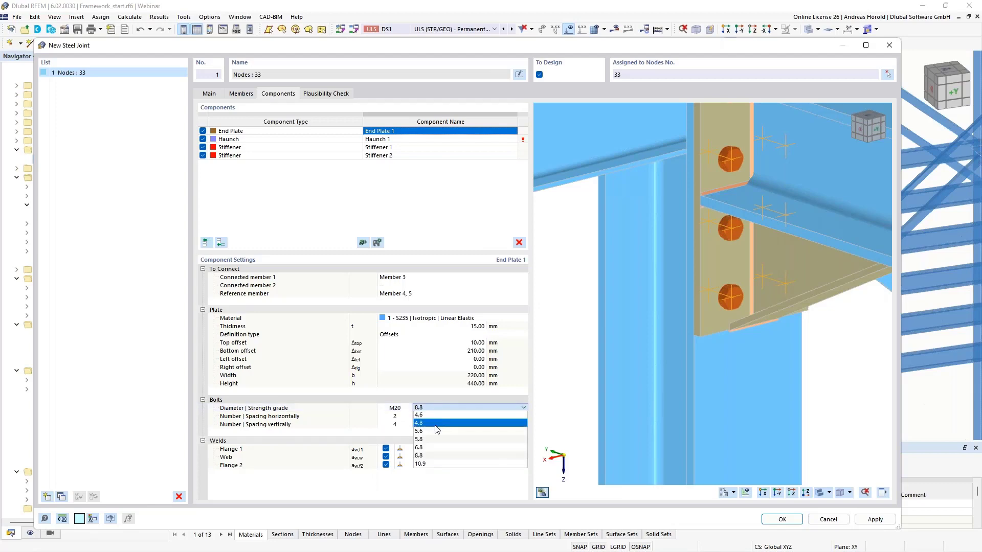
pyautogui.click(437, 463)
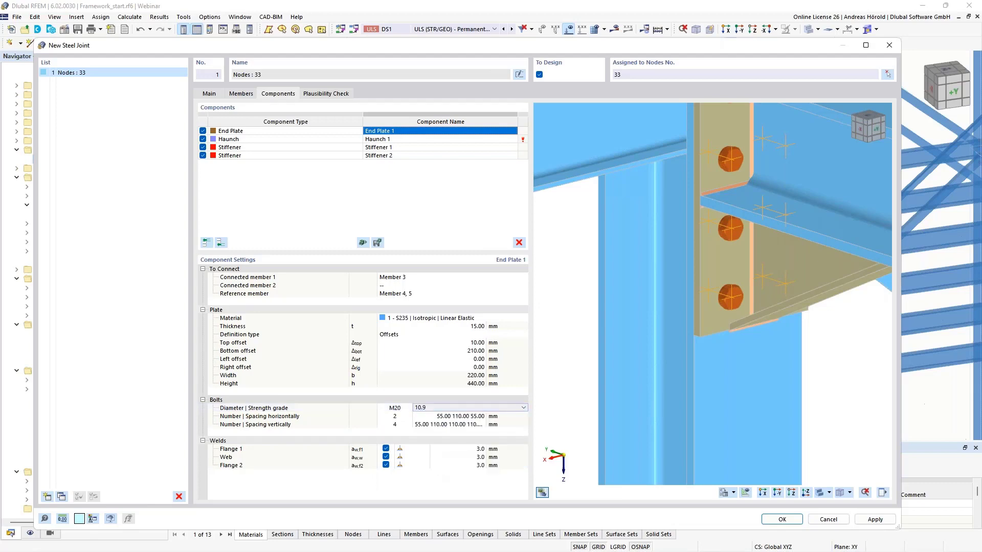
# Step: Reduce the end plate's number of bolts in the vertical direction to 3
pyautogui.click(444, 417)
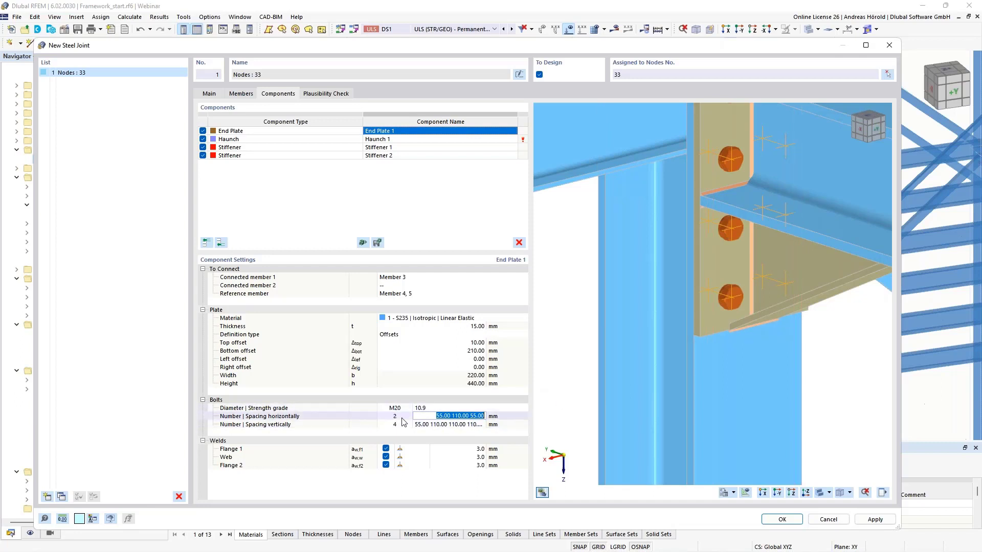
pyautogui.click(432, 425)
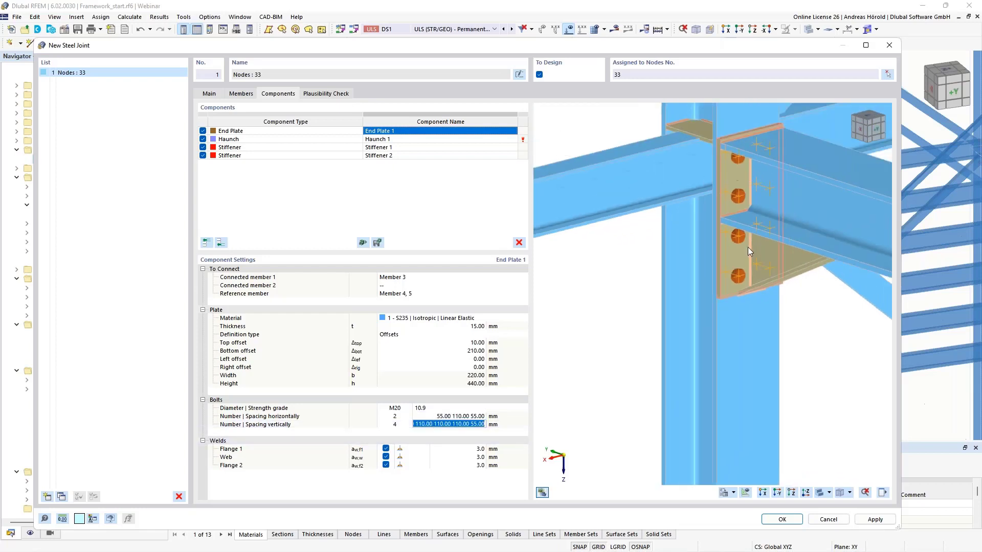
pyautogui.scroll(5, 747, 247)
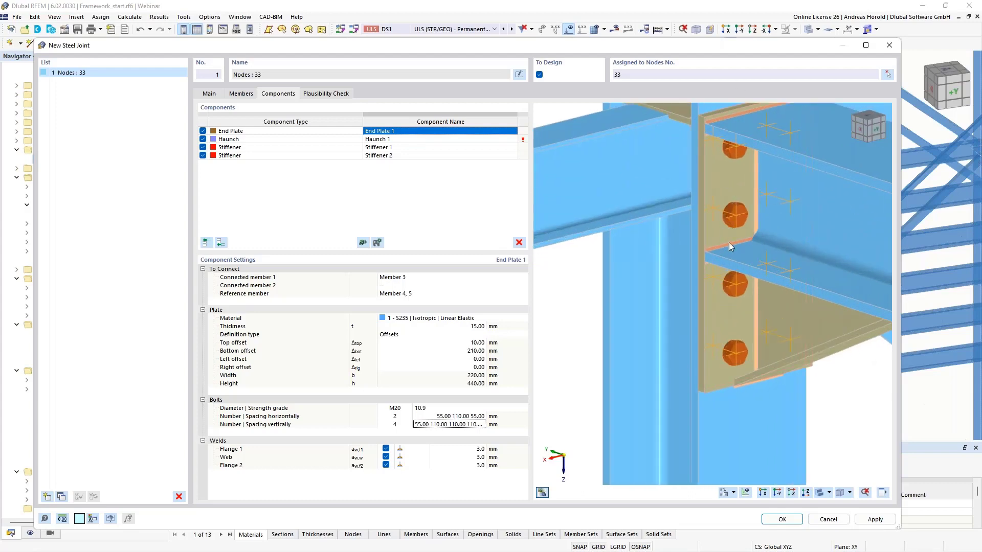
pyautogui.click(395, 424)
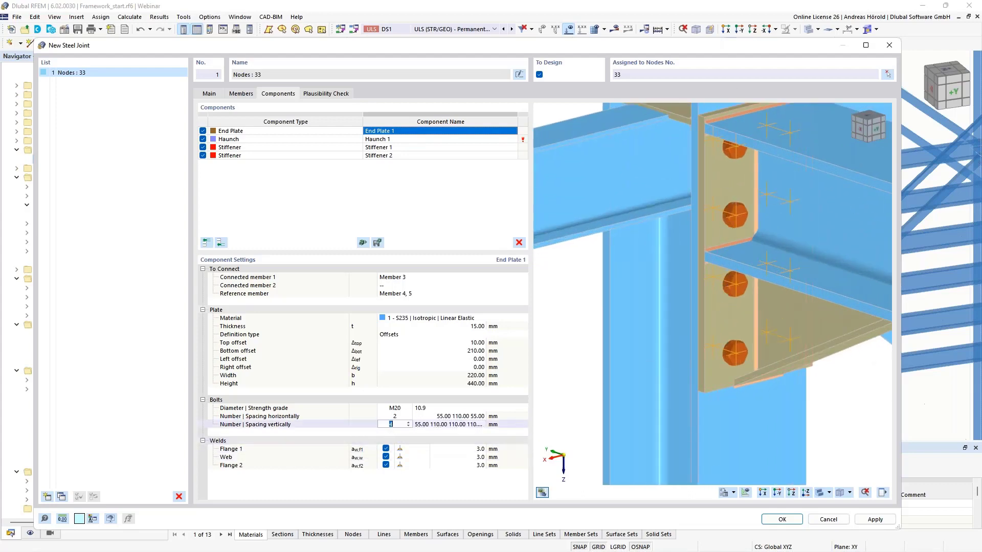
pyautogui.click(408, 427)
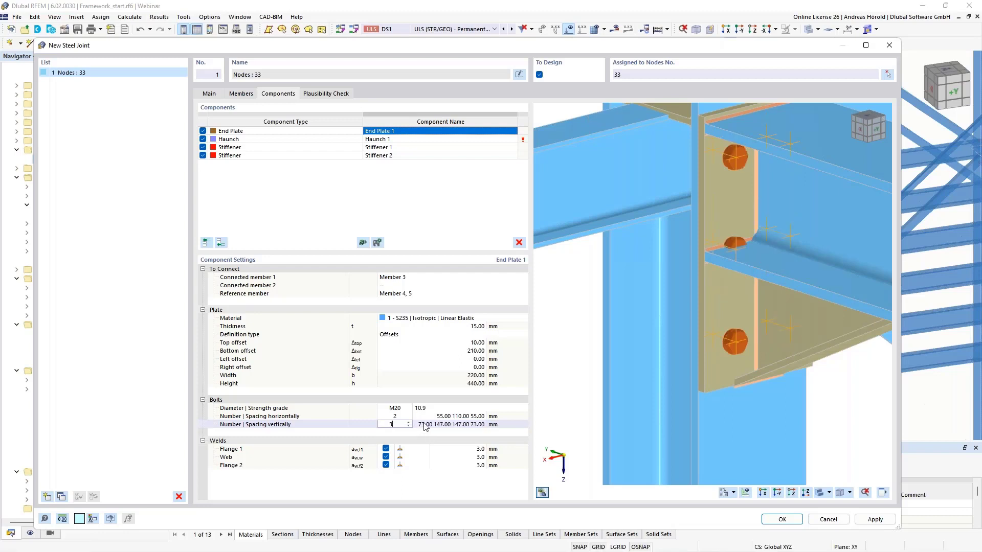
# Step: Set the end plate's vertical bolt spacing to 70, 95 and 150 mm
pyautogui.press('Tab')
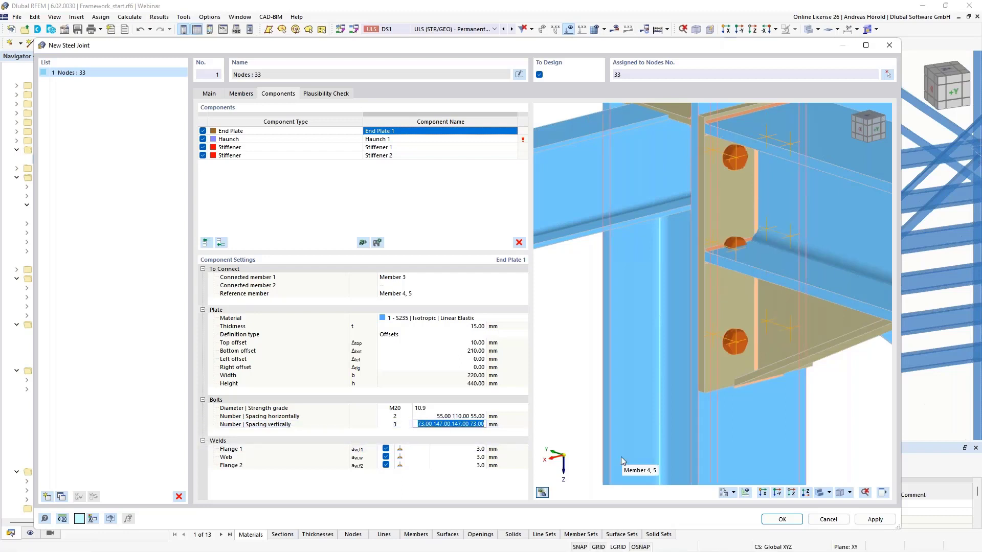
pyautogui.write('7')
pyautogui.write('0 95')
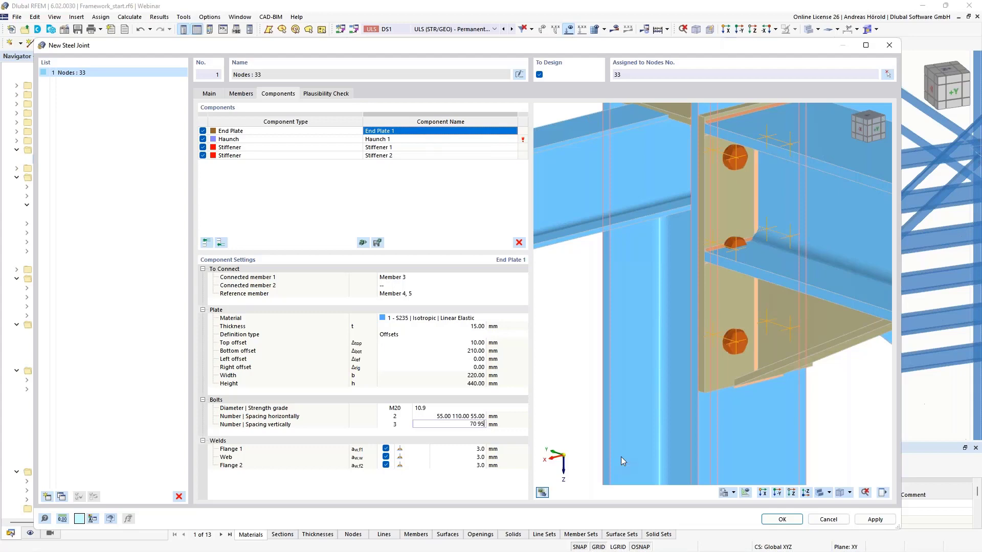
pyautogui.write(' 150')
pyautogui.press('Return')
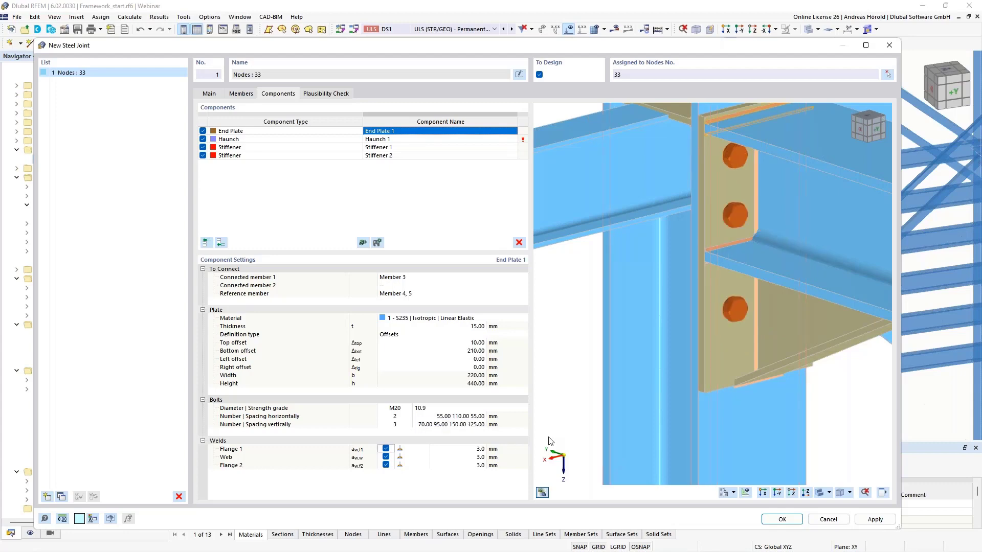
# Step: Review the weld types for the end plate's flange 1 and set that weld's thickness to 6 mm
pyautogui.click(423, 449)
pyautogui.click(424, 449)
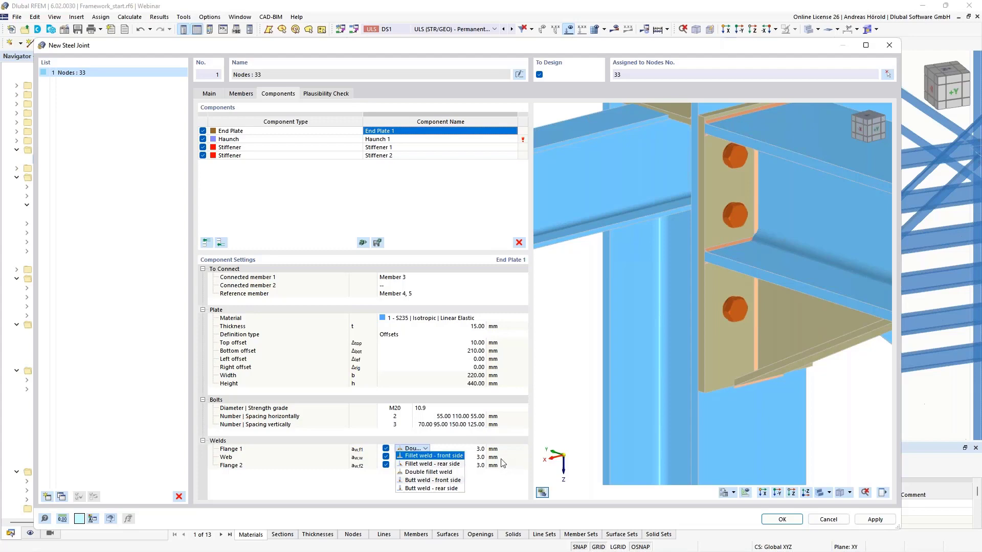
pyautogui.click(480, 449)
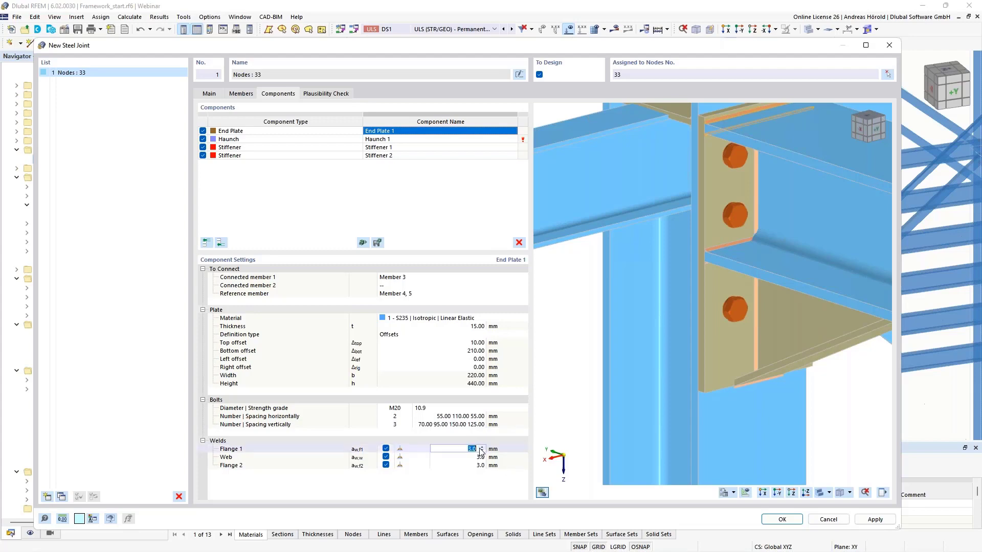
pyautogui.write('6')
pyautogui.press('Return')
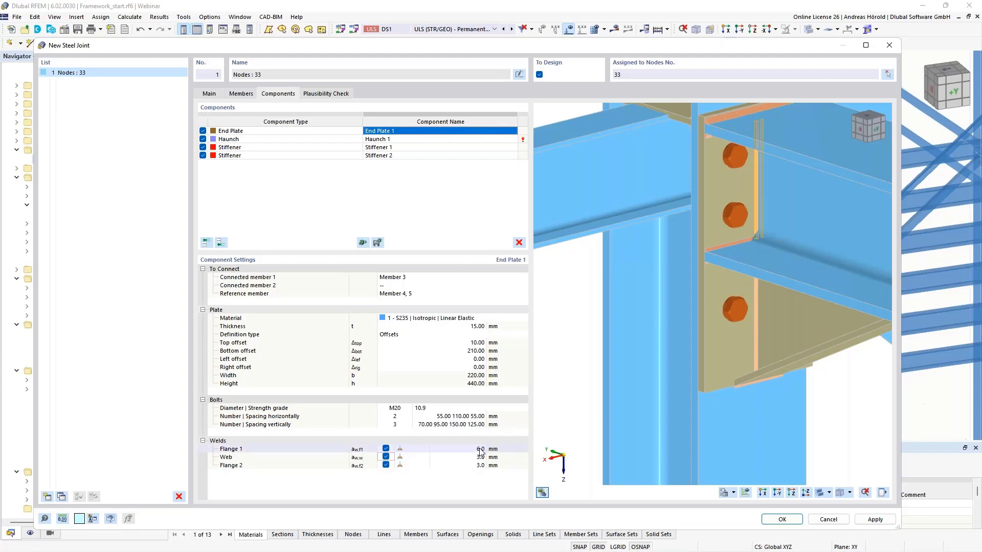
# Step: Set the end plate's web weld to 4 mm and its flange 2 weld to 6 mm
pyautogui.click(479, 456)
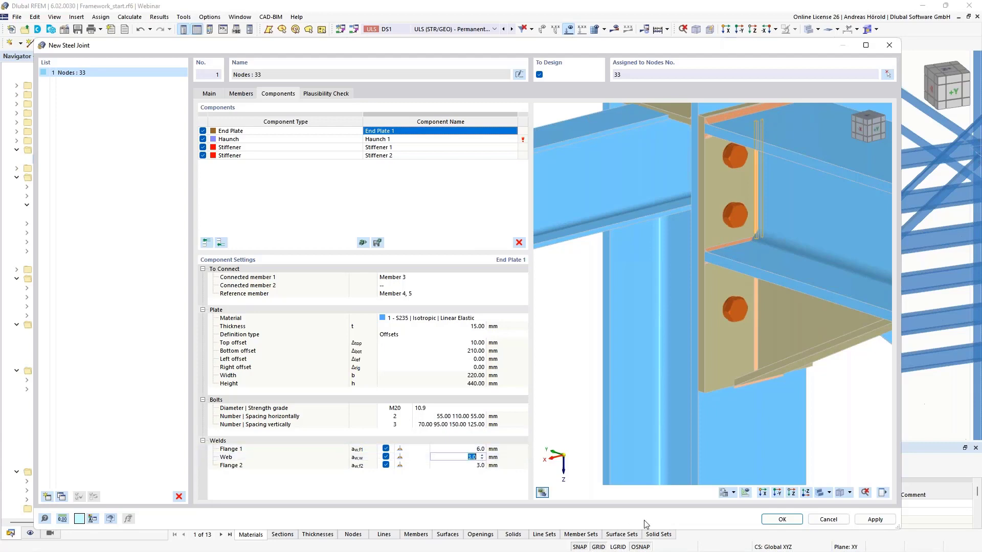
pyautogui.write('4')
pyautogui.press('Return')
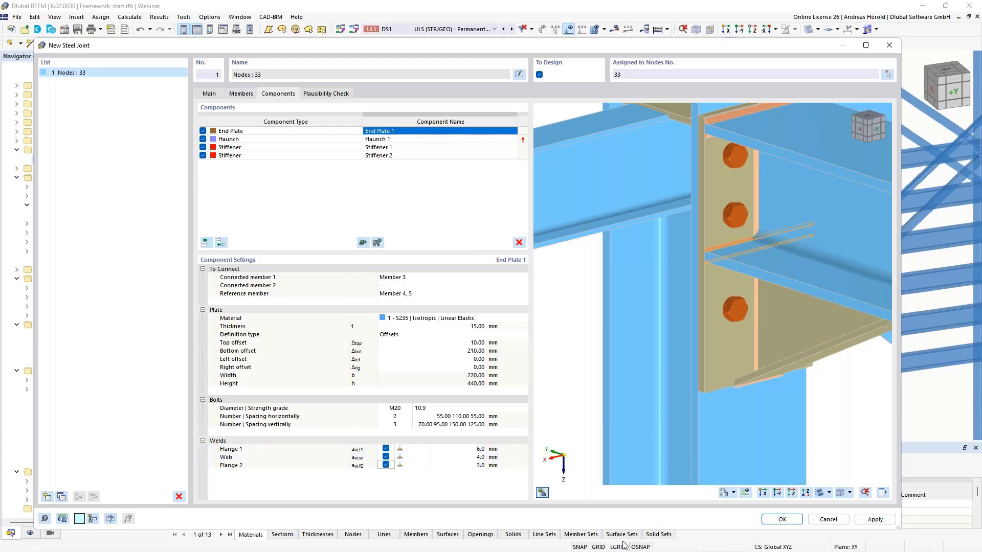
pyautogui.press('Tab')
pyautogui.write('6')
pyautogui.press('Return')
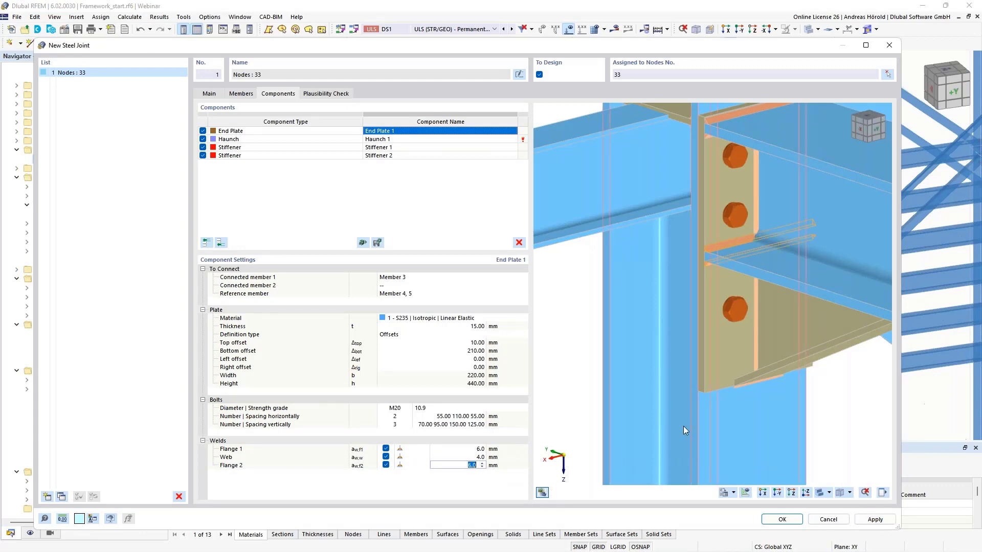
# Step: Check the haunch's extended member and reference plate, and set the haunch plate height to 180 mm
pyautogui.scroll(2, 728, 391)
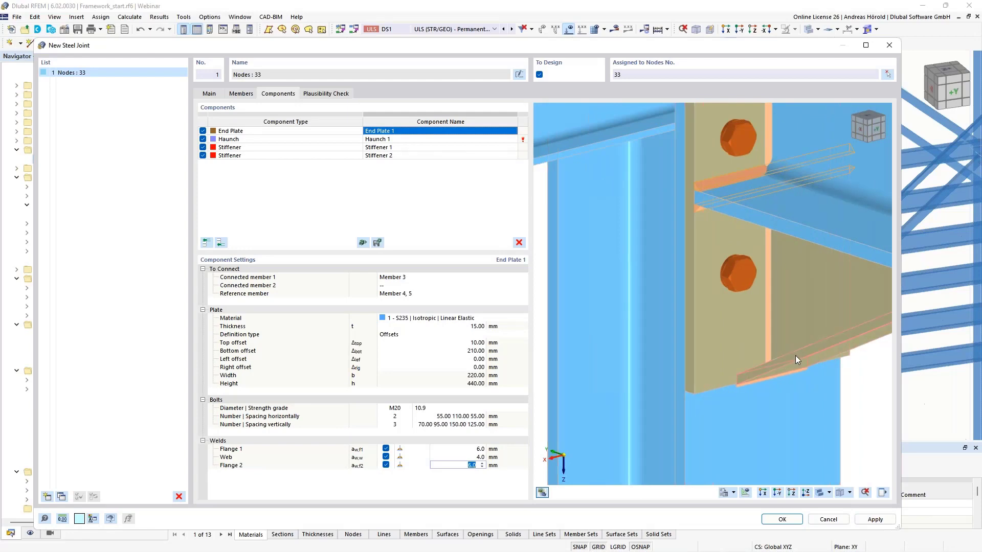
pyautogui.click(430, 139)
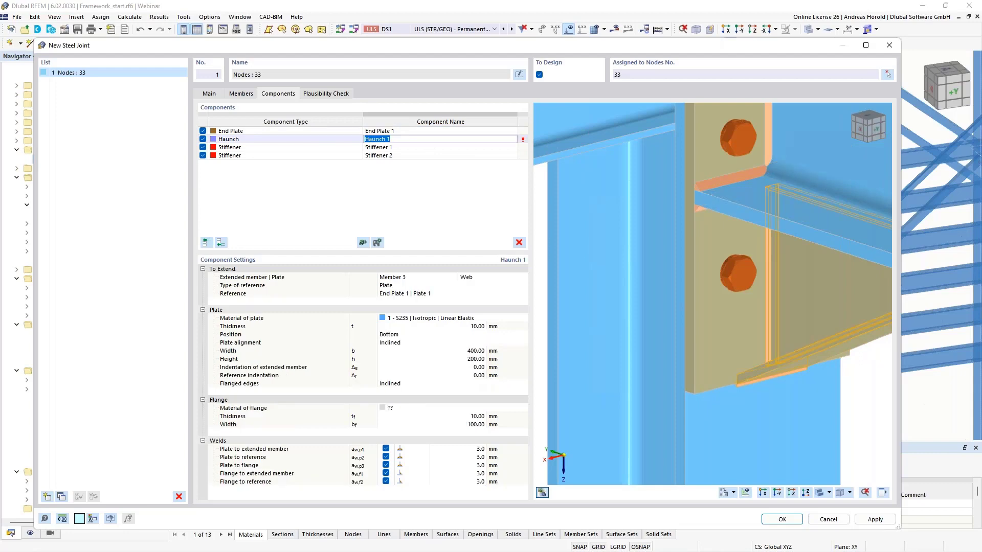
pyautogui.click(411, 277)
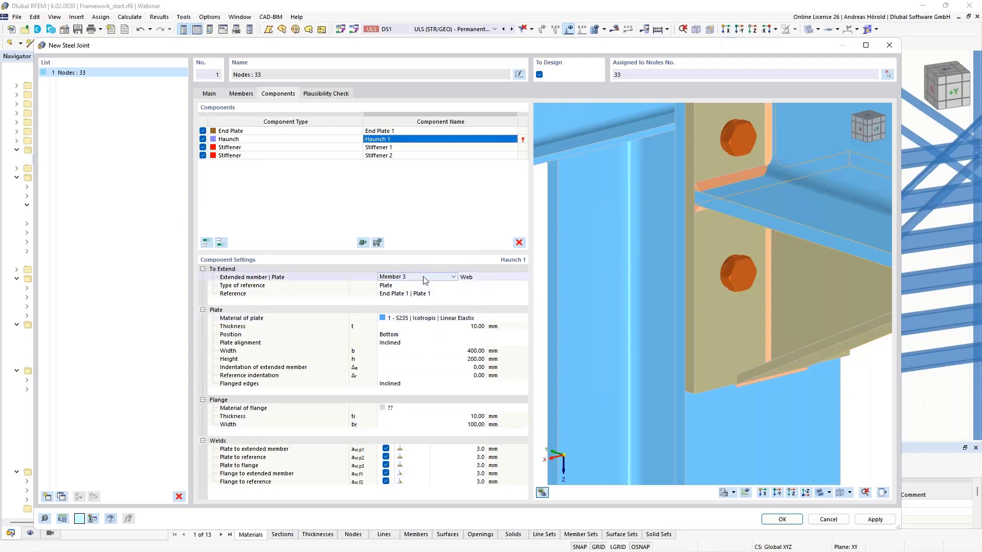
pyautogui.scroll(-5, 742, 287)
pyautogui.moveTo(773, 274); pyautogui.dragTo(693, 258, button='middle')
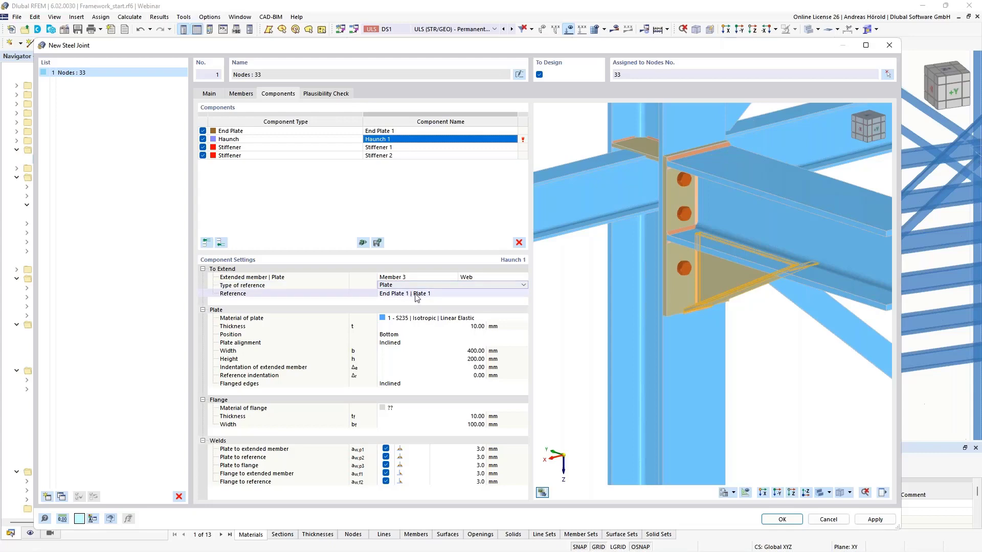
pyautogui.click(413, 295)
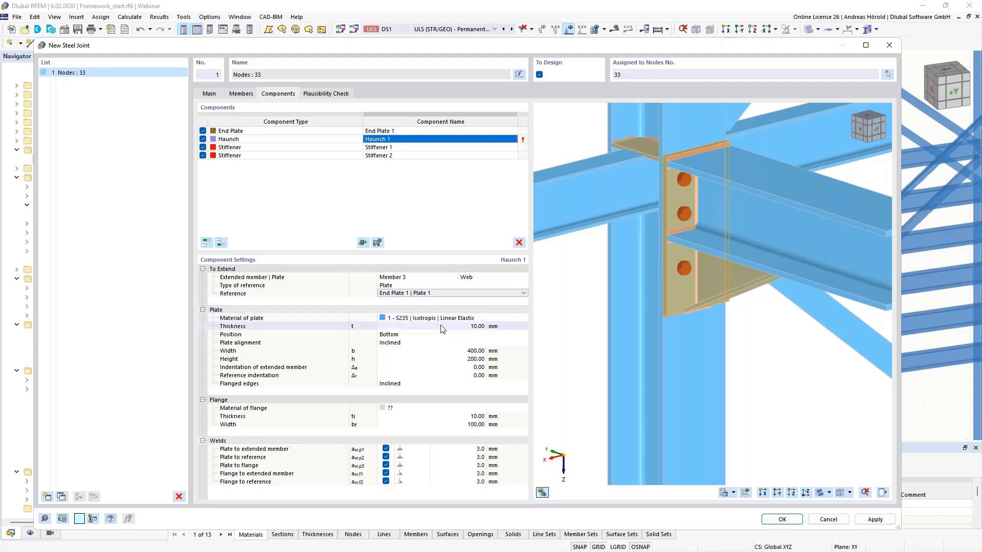
pyautogui.click(468, 359)
pyautogui.write('1')
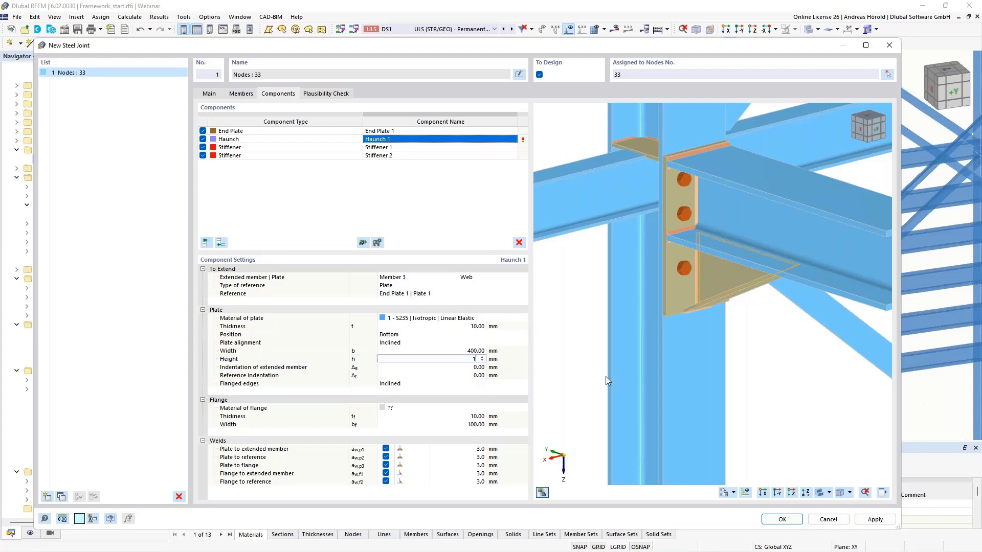
pyautogui.write('80')
pyautogui.press('Tab')
# Step: Assign material 1 - S235 to the haunch flange and set the flange width to 200 mm
pyautogui.scroll(3, 705, 312)
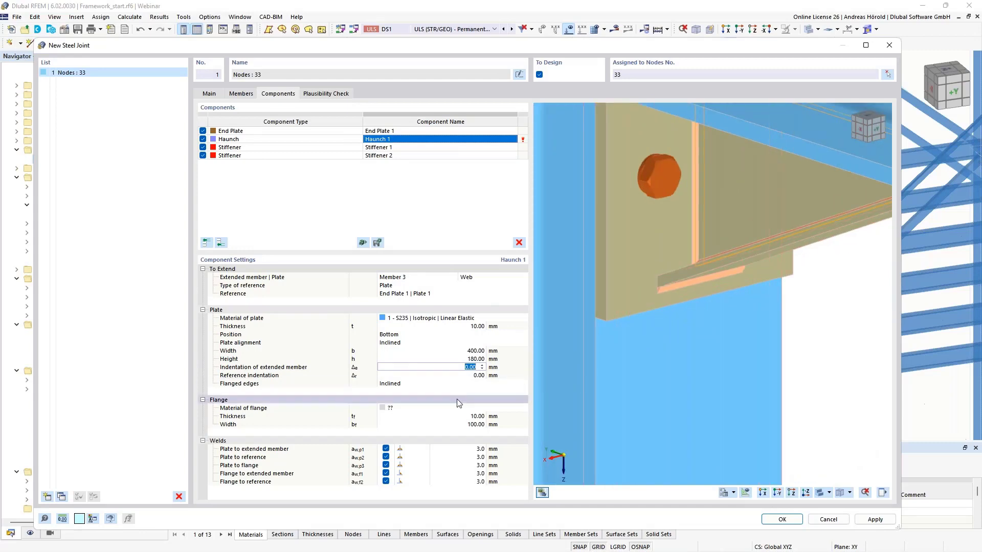
pyautogui.click(435, 408)
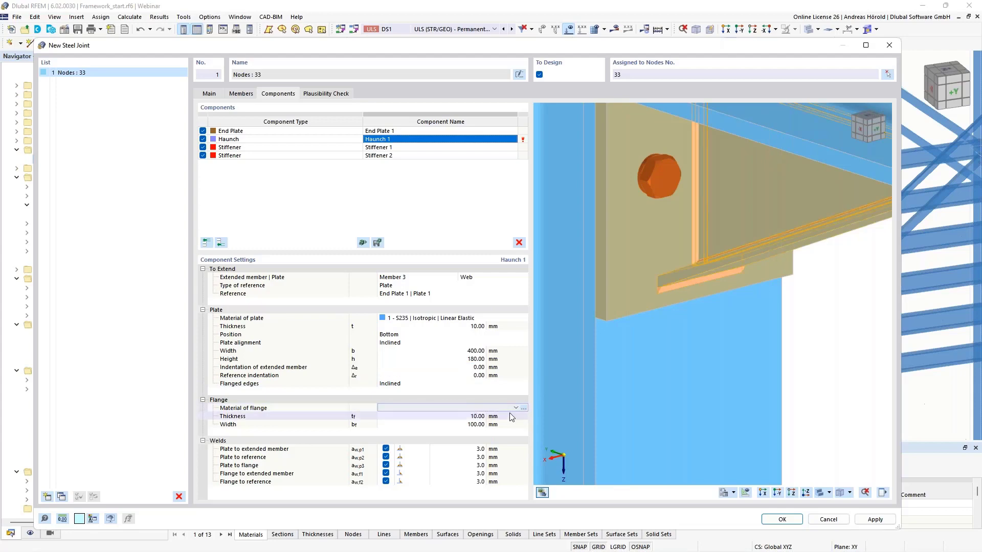
pyautogui.click(434, 409)
pyautogui.click(461, 415)
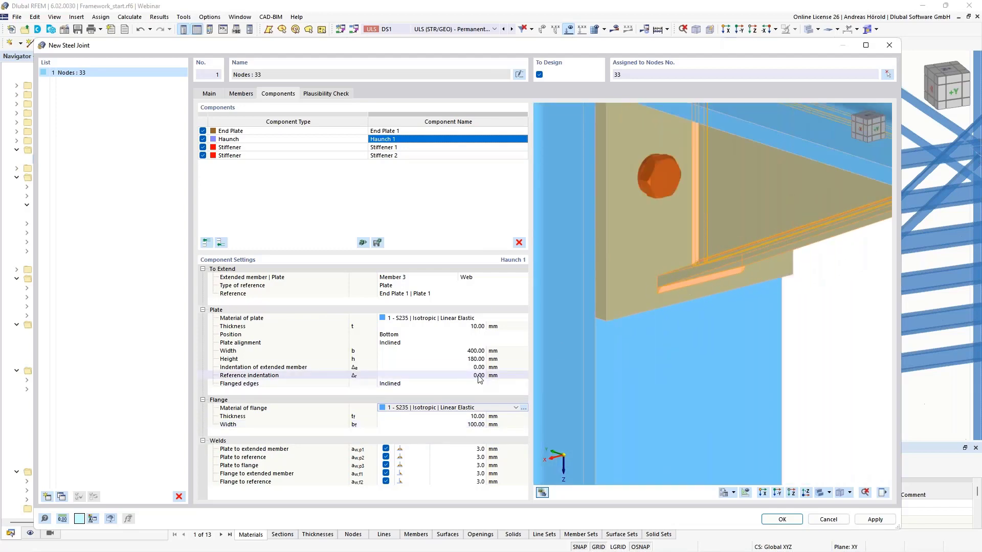
pyautogui.click(466, 424)
pyautogui.write('2')
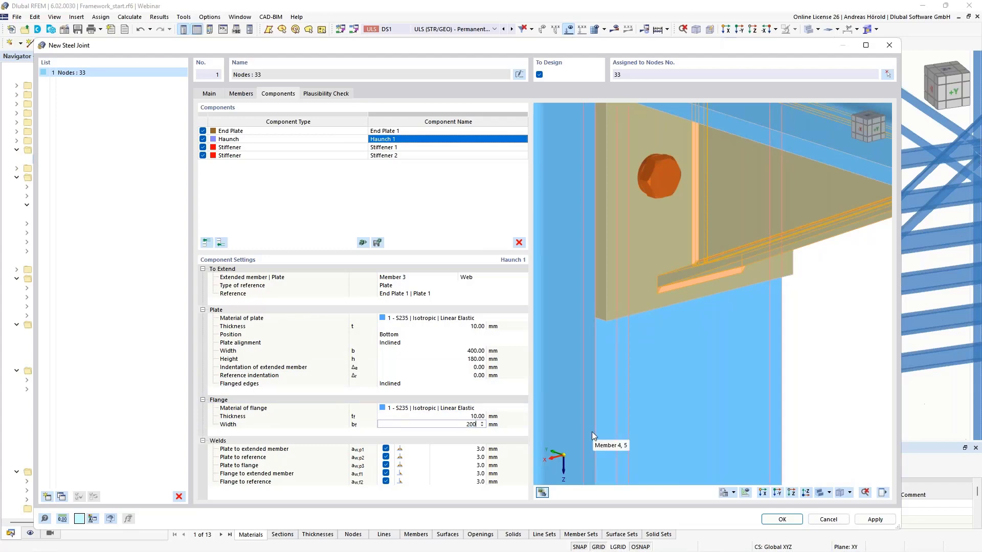
pyautogui.write('00')
pyautogui.press('Return')
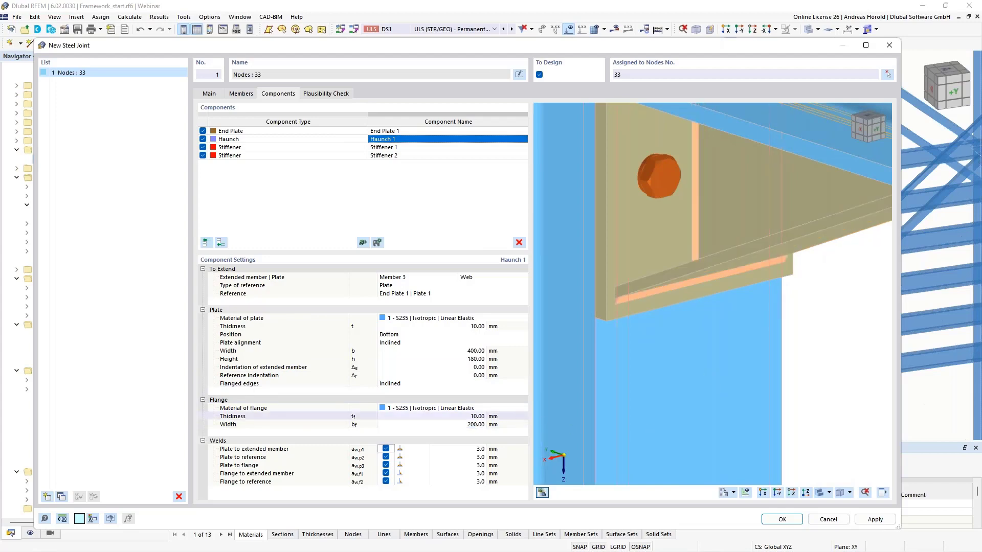
# Step: Set the haunch's plate-to-extended-member weld thickness to 4 mm, keeping the double fillet weld type
pyautogui.click(467, 449)
pyautogui.scroll(-5, 750, 324)
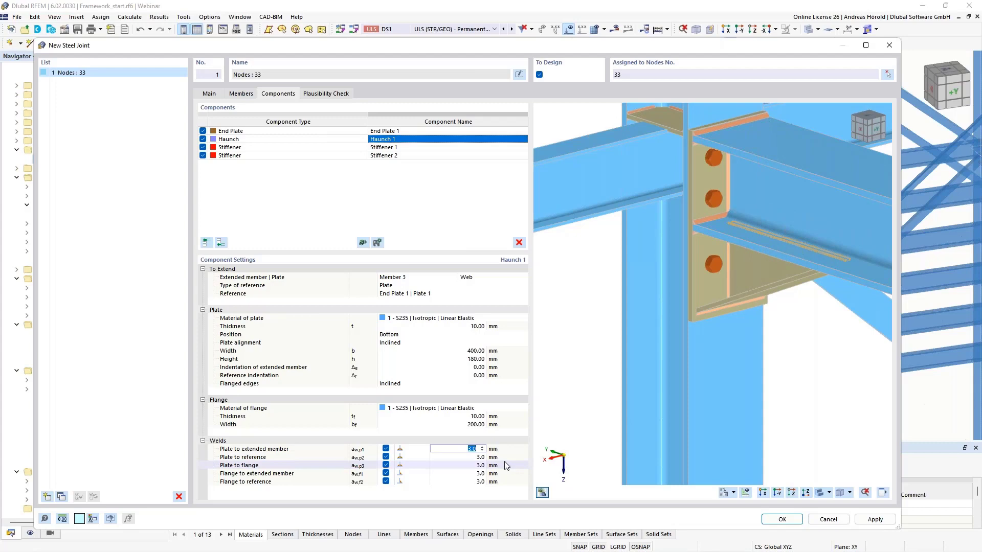
pyautogui.write('4')
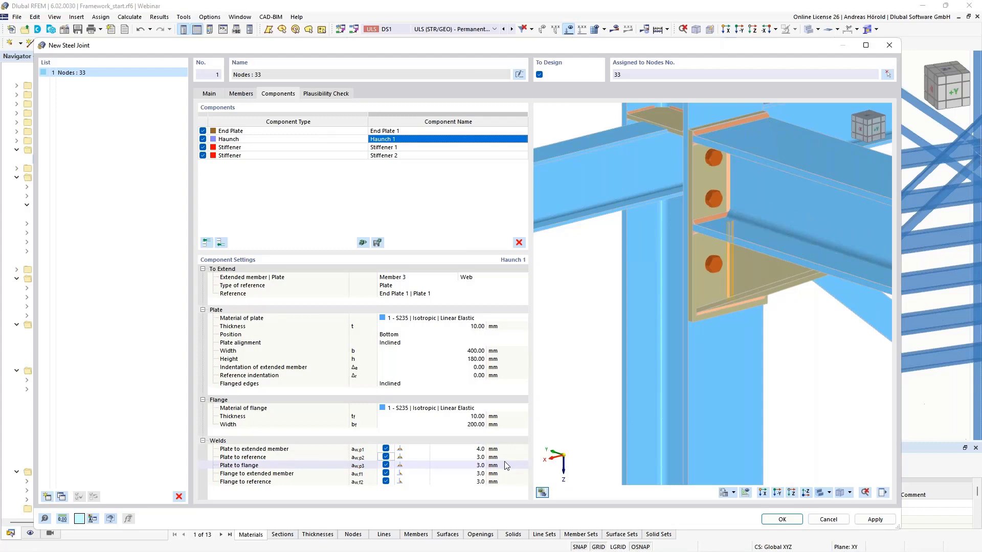
pyautogui.click(416, 450)
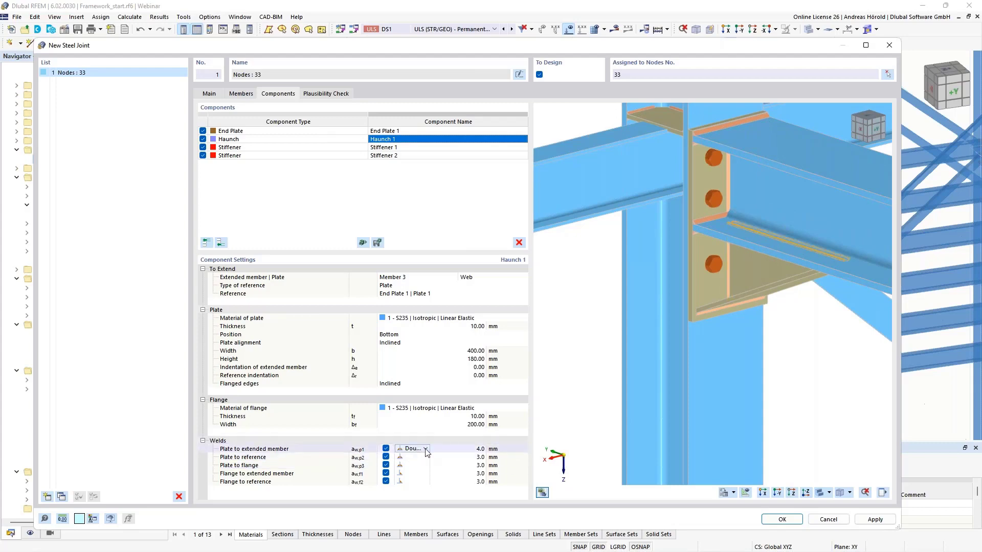
pyautogui.click(426, 450)
pyautogui.click(425, 450)
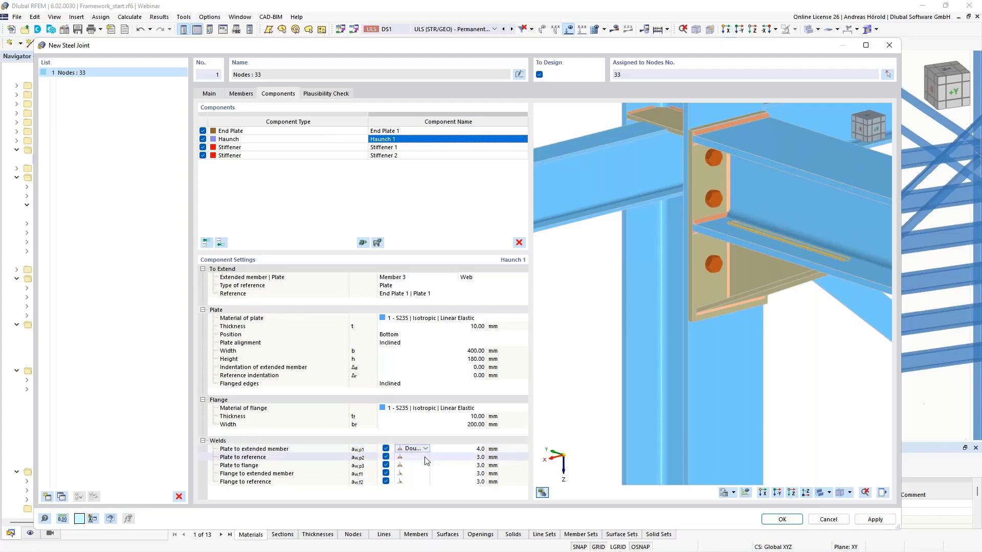
# Step: Set the haunch's plate-to-reference and plate-to-flange welds to 4 mm
pyautogui.click(478, 458)
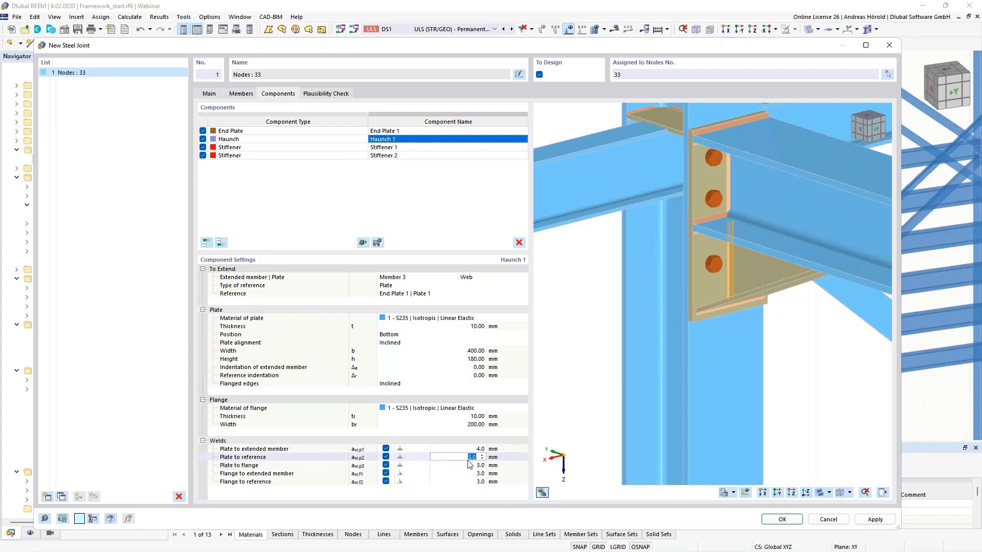
pyautogui.write('4')
pyautogui.press('Tab')
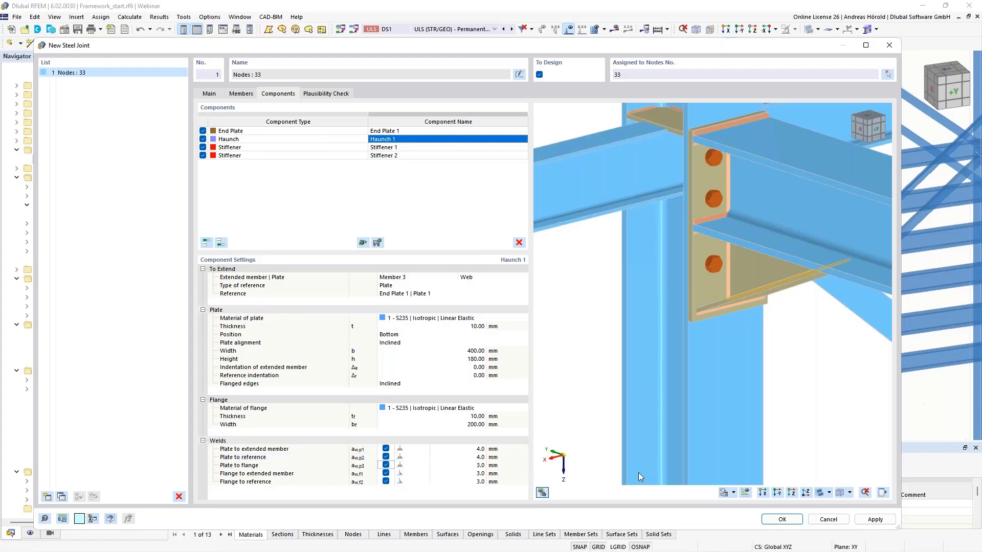
pyautogui.click(463, 466)
pyautogui.press('Tab')
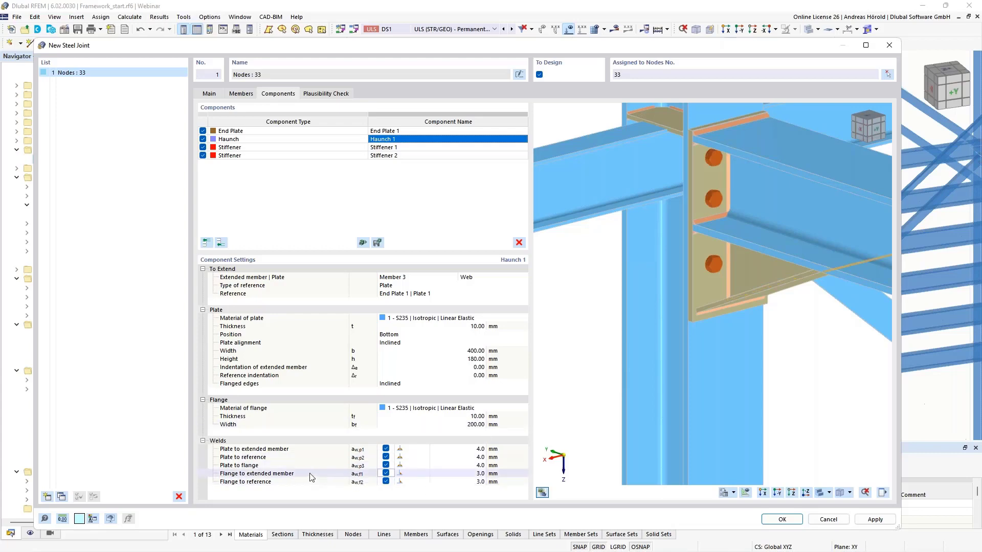
# Step: Change the haunch's flange-to-extended-member weld to a butt weld on the rear side
pyautogui.click(419, 475)
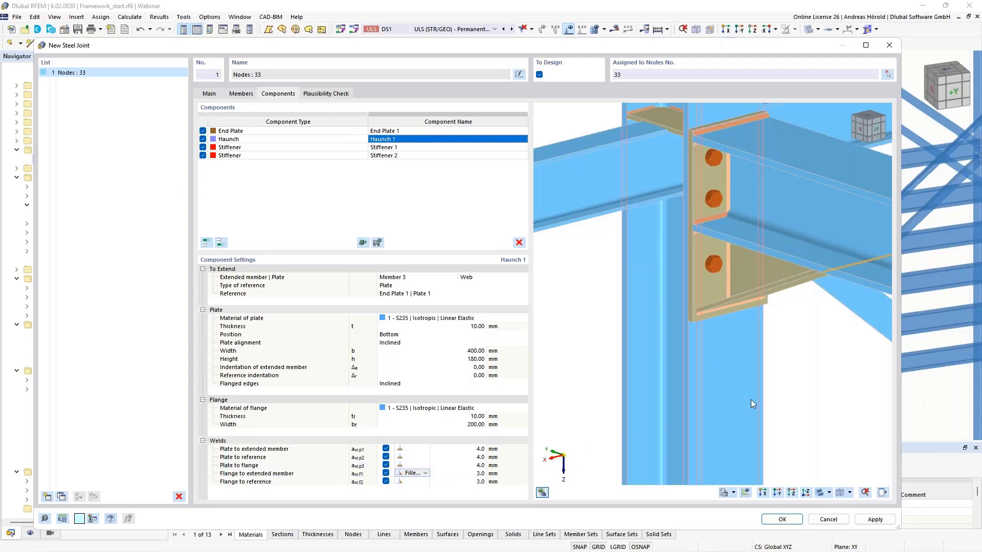
pyautogui.keyDown('ctrl'); pyautogui.moveTo(750, 401); pyautogui.dragTo(818, 376, button='middle'); pyautogui.keyUp('ctrl')
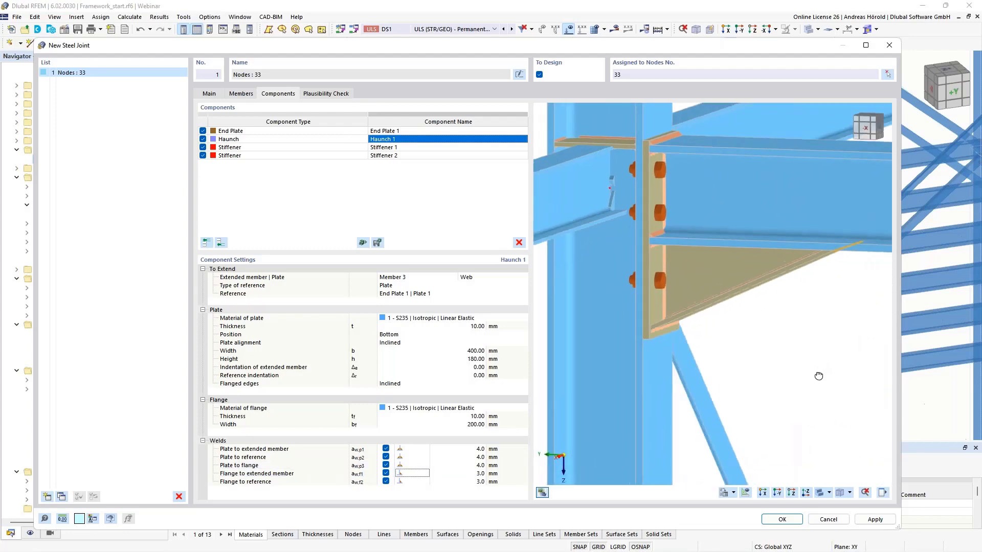
pyautogui.scroll(5, 818, 373)
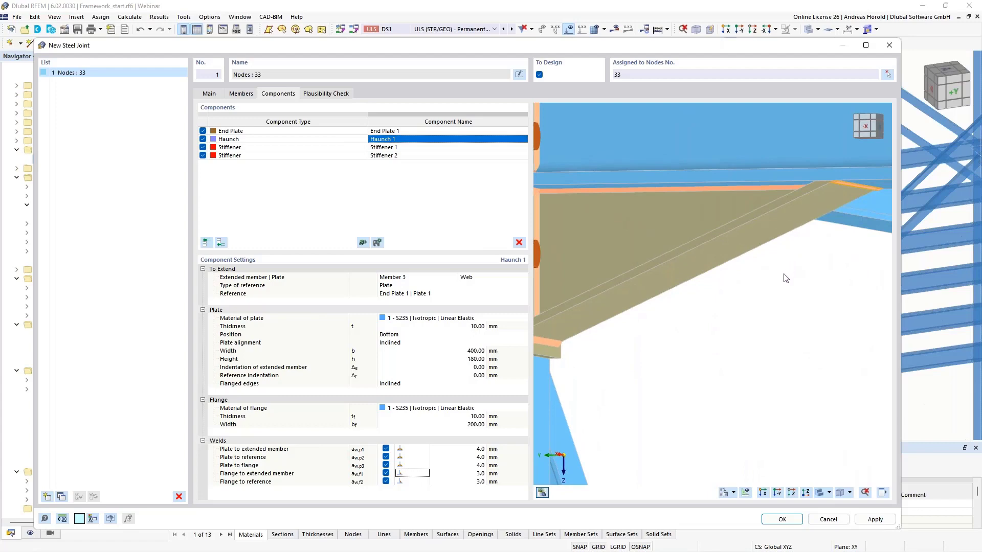
pyautogui.click(424, 477)
pyautogui.click(425, 474)
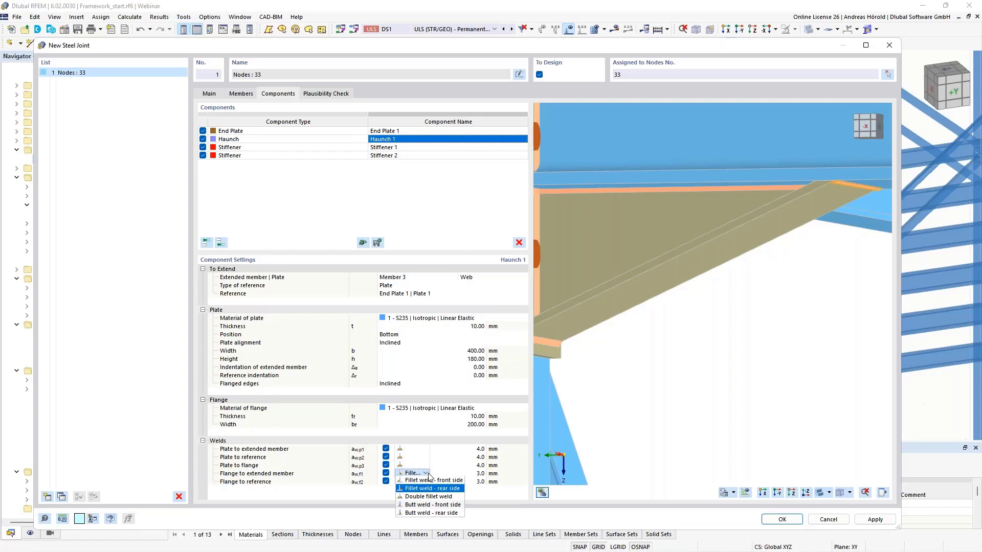
pyautogui.click(438, 514)
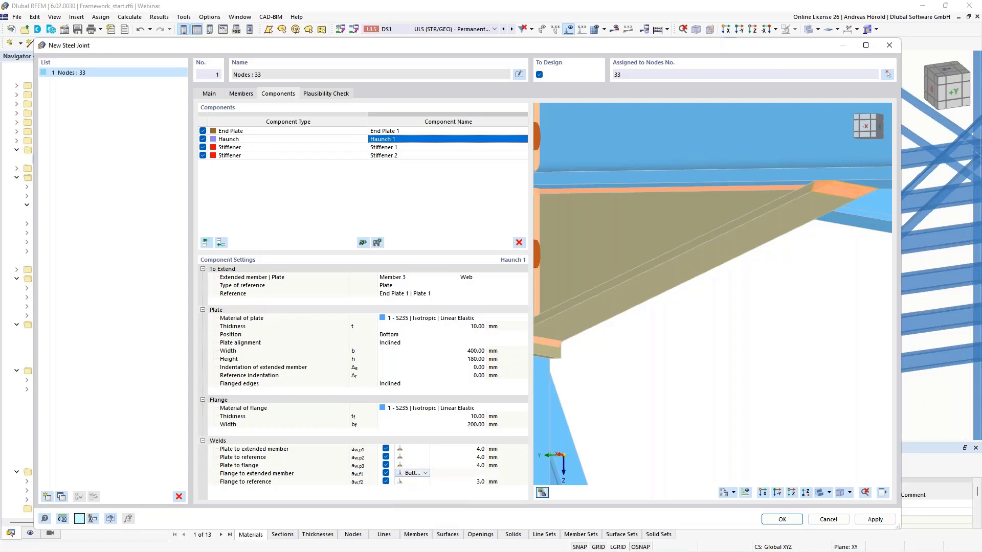
# Step: Make the haunch's flange-to-reference weld a double fillet weld with a thickness of 5 mm
pyautogui.click(416, 482)
pyautogui.scroll(-5, 588, 407)
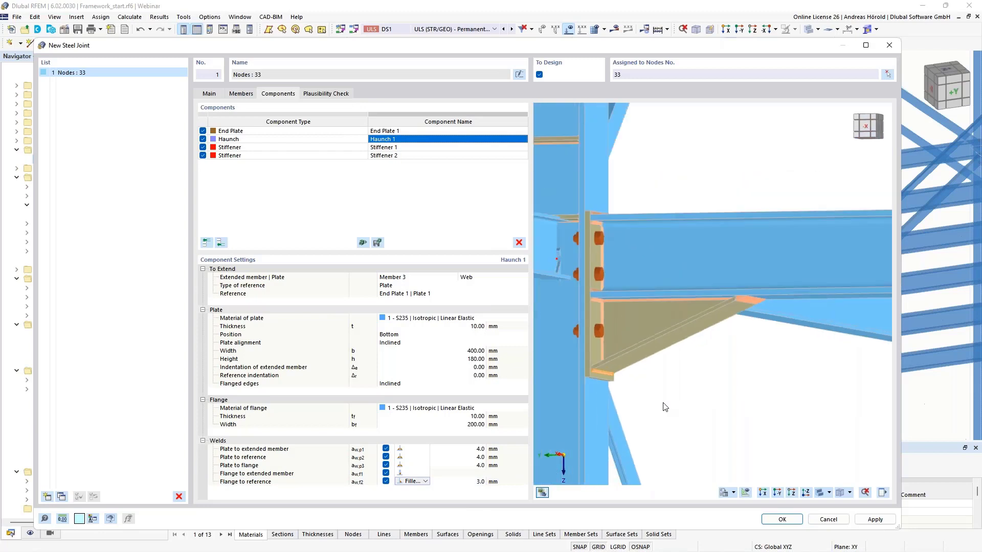
pyautogui.scroll(5, 664, 407)
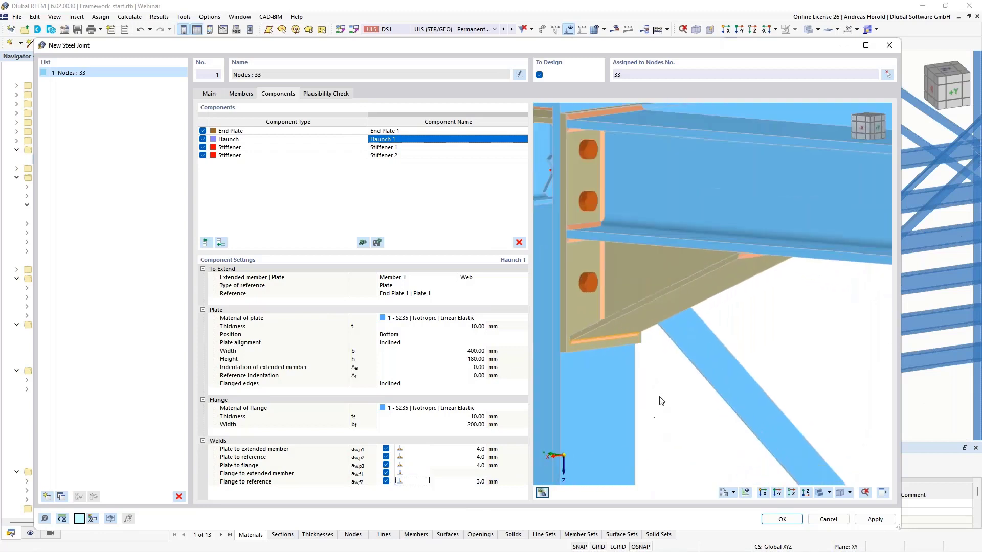
pyautogui.scroll(4, 662, 400)
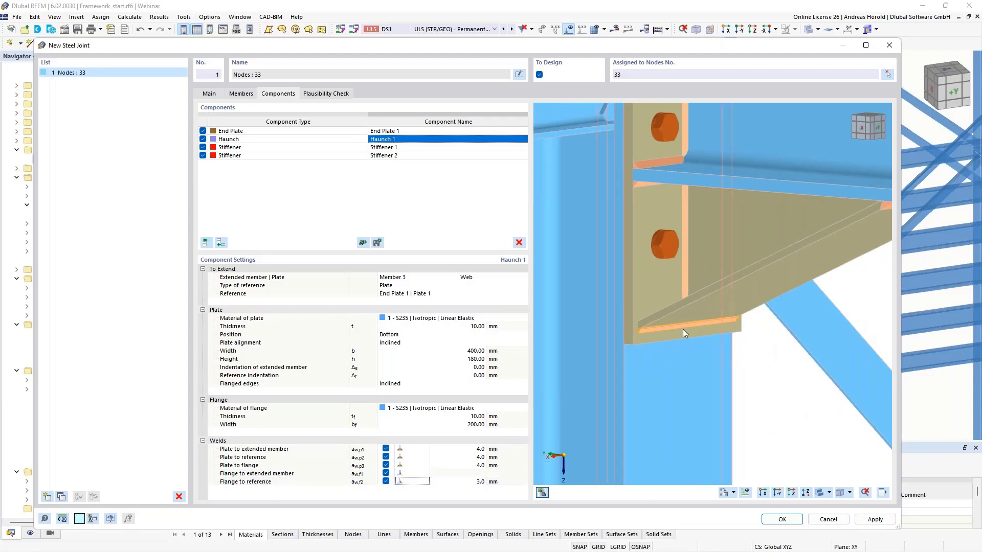
pyautogui.click(415, 482)
pyautogui.click(424, 482)
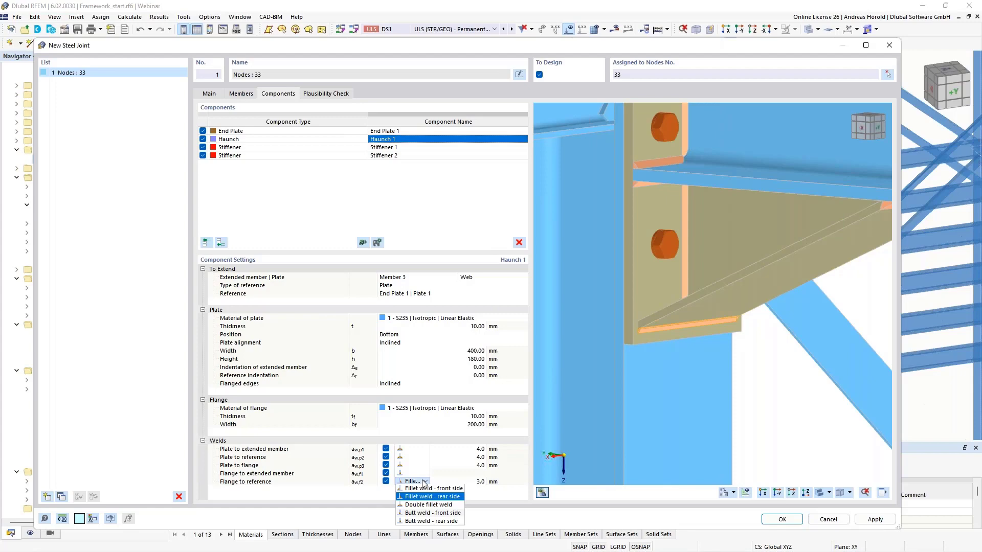
pyautogui.click(440, 505)
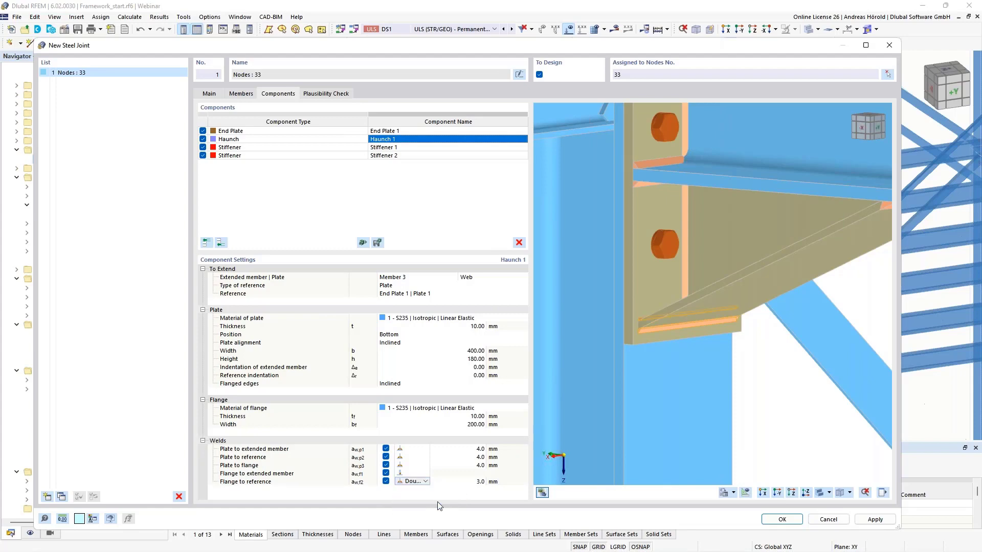
pyautogui.click(479, 482)
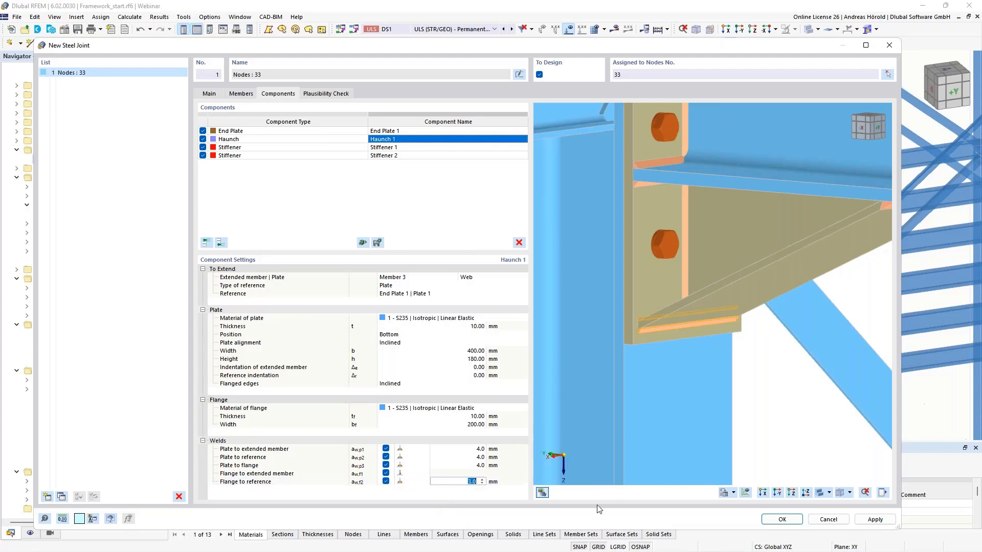
pyautogui.write('5')
pyautogui.press('Return')
pyautogui.scroll(-5, 651, 305)
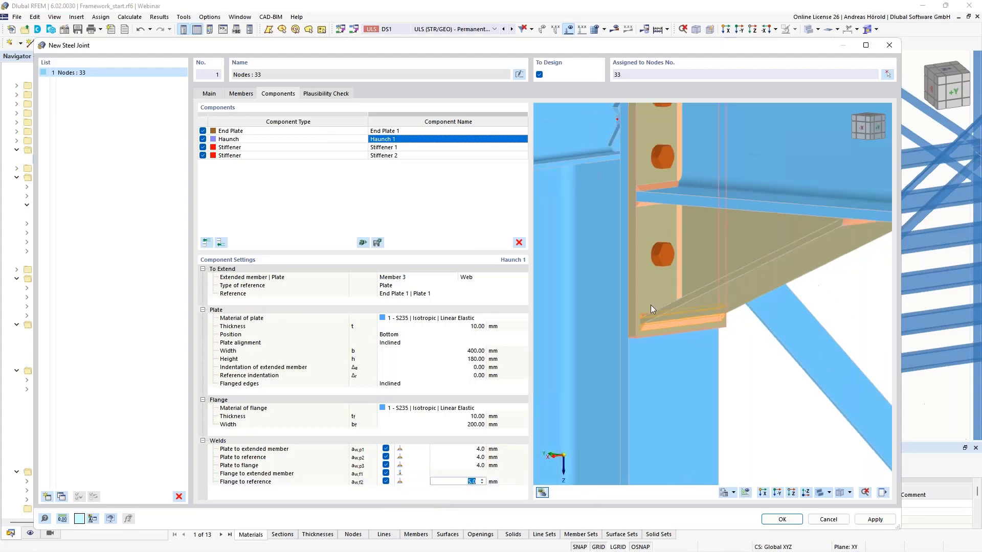
pyautogui.moveTo(691, 316); pyautogui.dragTo(751, 373, button='middle')
# Step: Set the weld thickness of Stiffener 1 to 4 mm
pyautogui.click(419, 149)
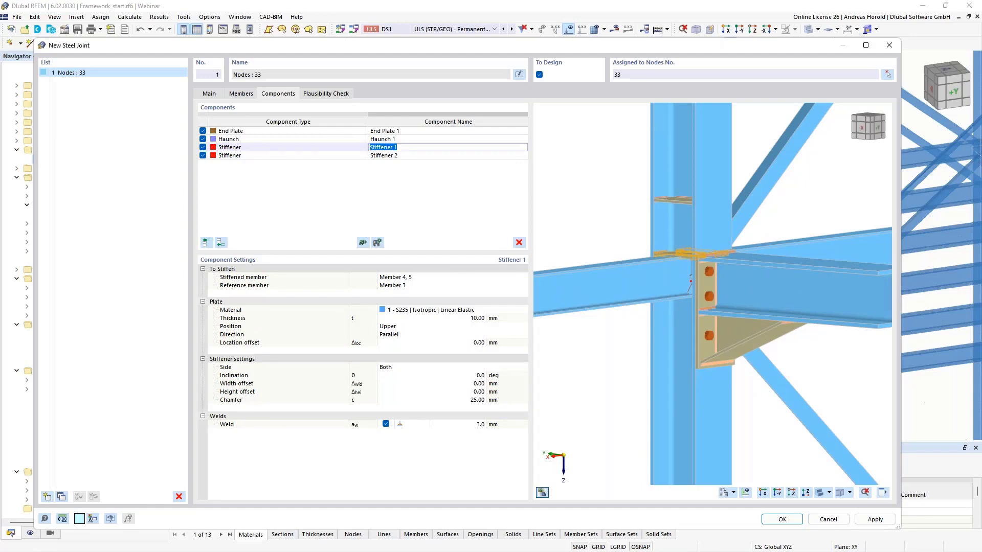
pyautogui.scroll(2, 661, 268)
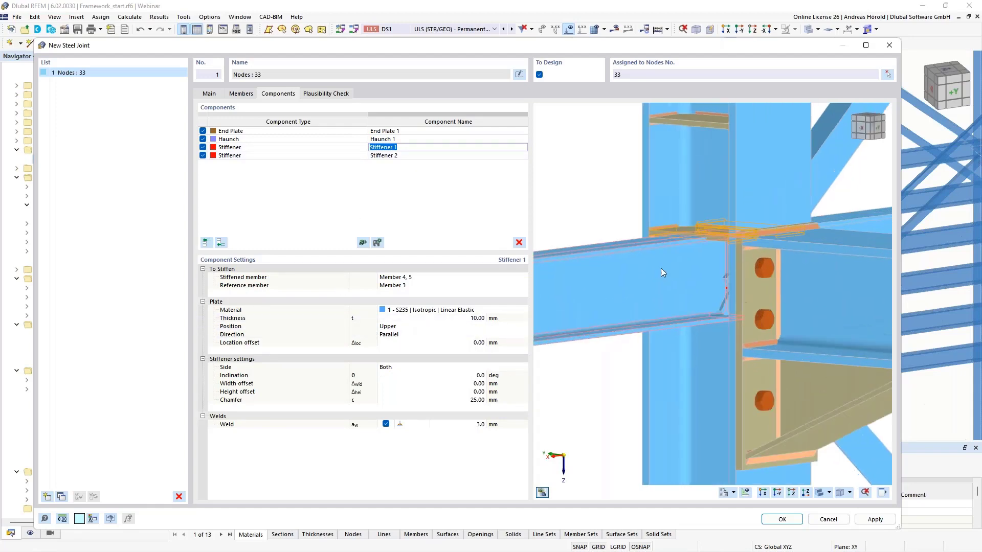
pyautogui.scroll(-2, 729, 244)
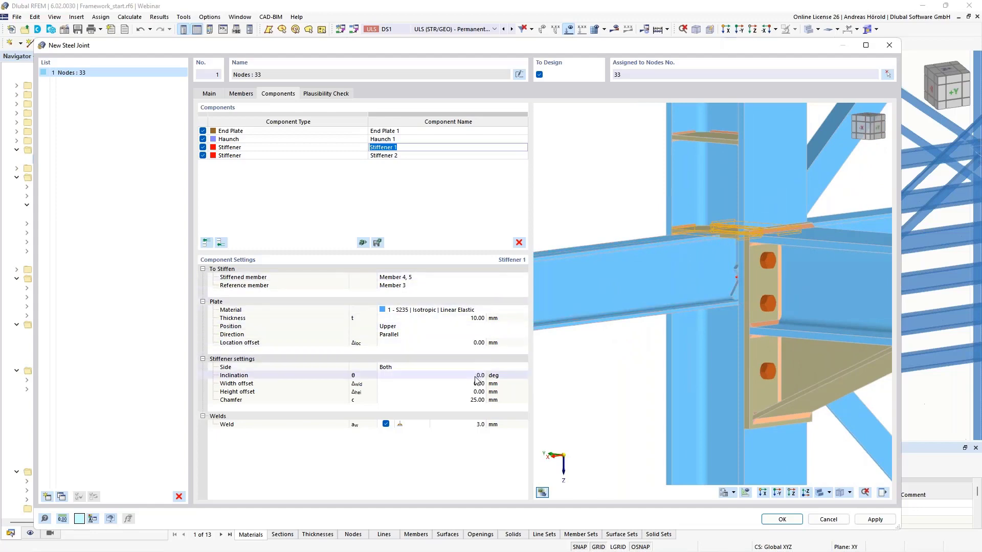
pyautogui.click(479, 424)
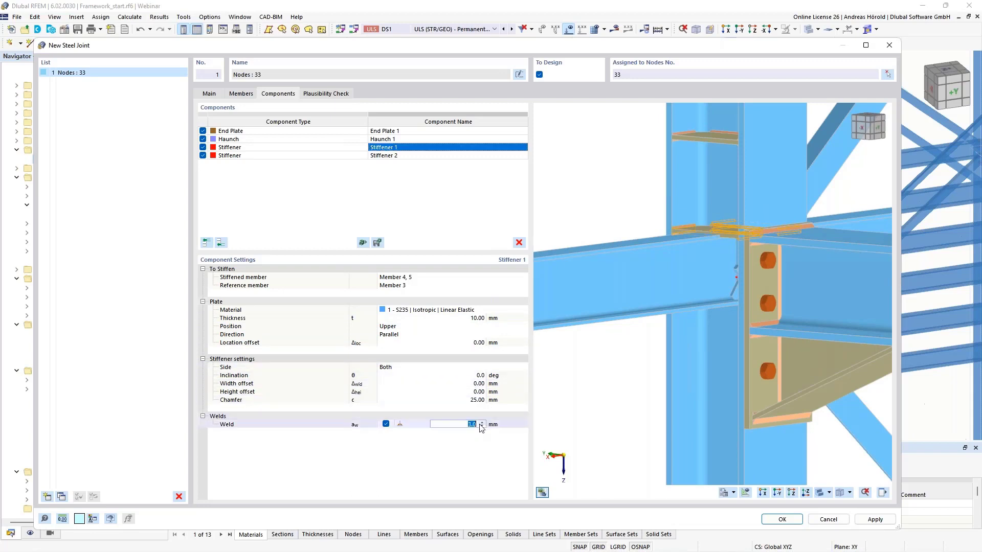
pyautogui.write('4')
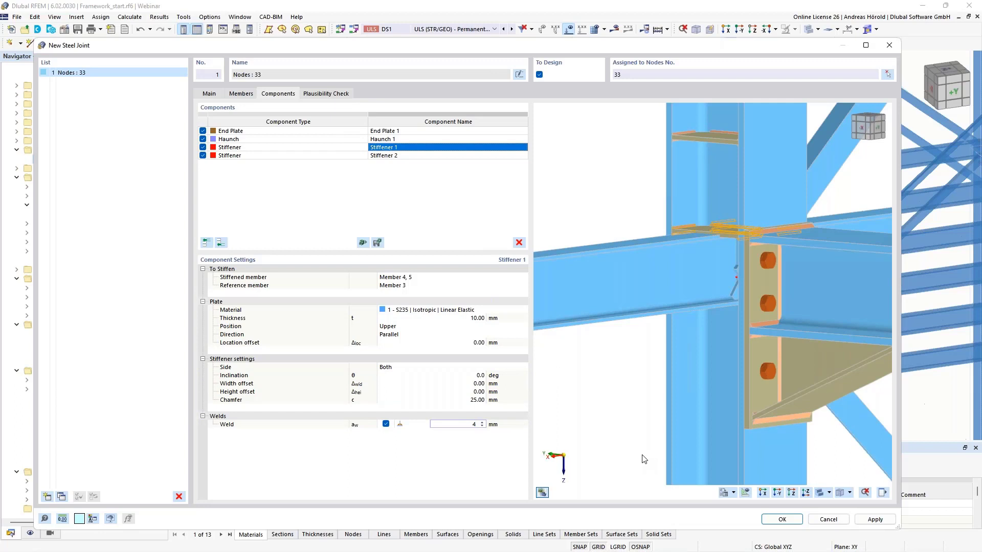
pyautogui.press('Return')
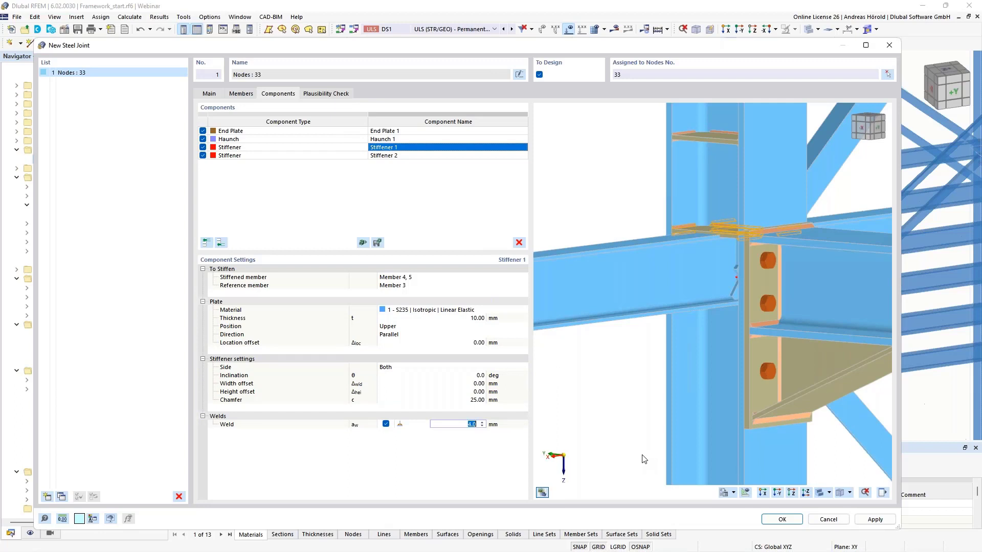
# Step: Set the location offset of Stiffener 2 to -400 mm
pyautogui.doubleClick(435, 155)
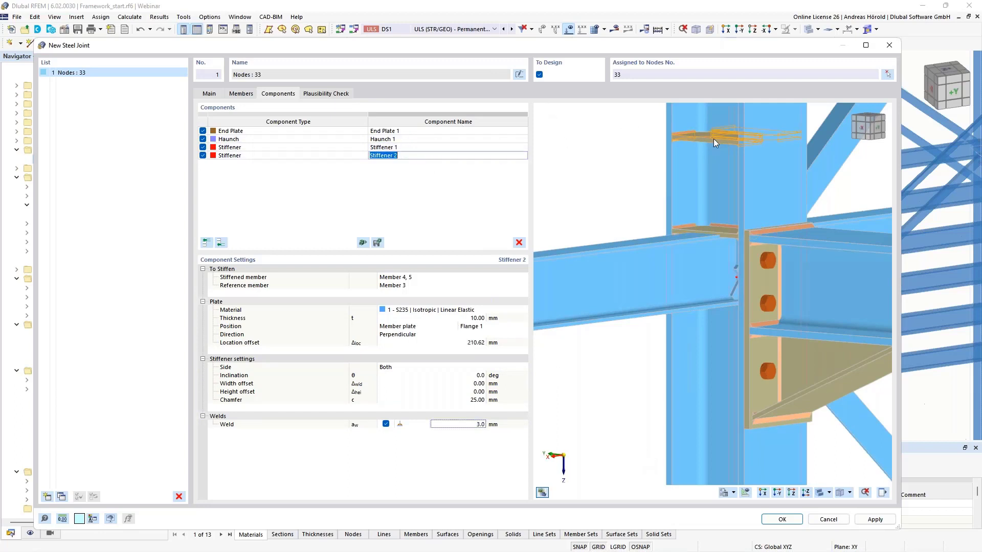
pyautogui.click(468, 343)
pyautogui.write('-400')
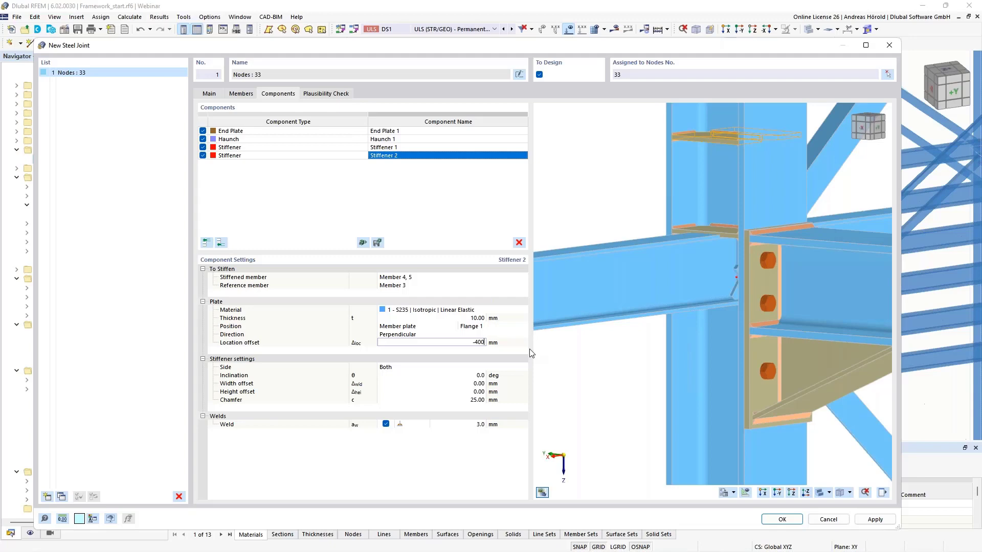
pyautogui.press('Tab')
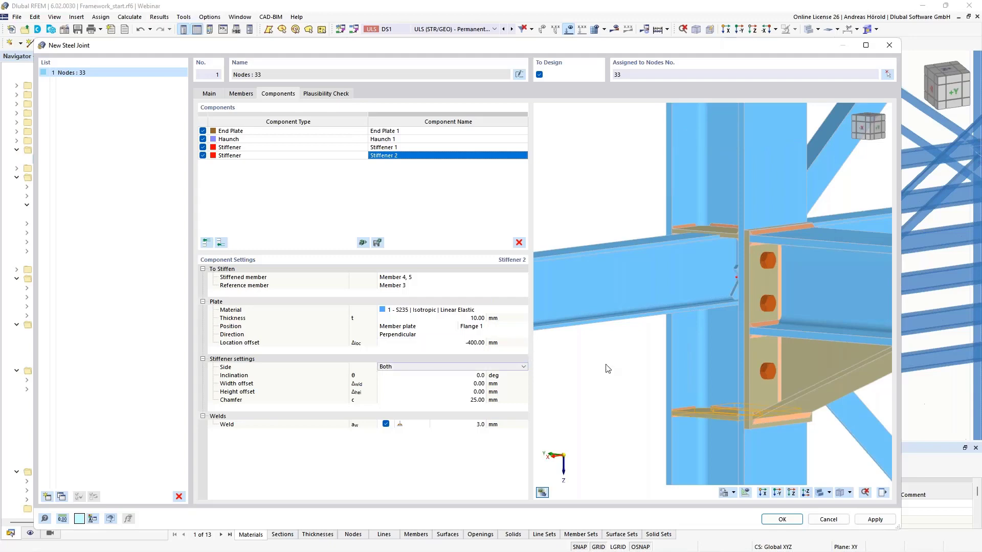
pyautogui.scroll(4, 736, 439)
pyautogui.scroll(-2, 735, 438)
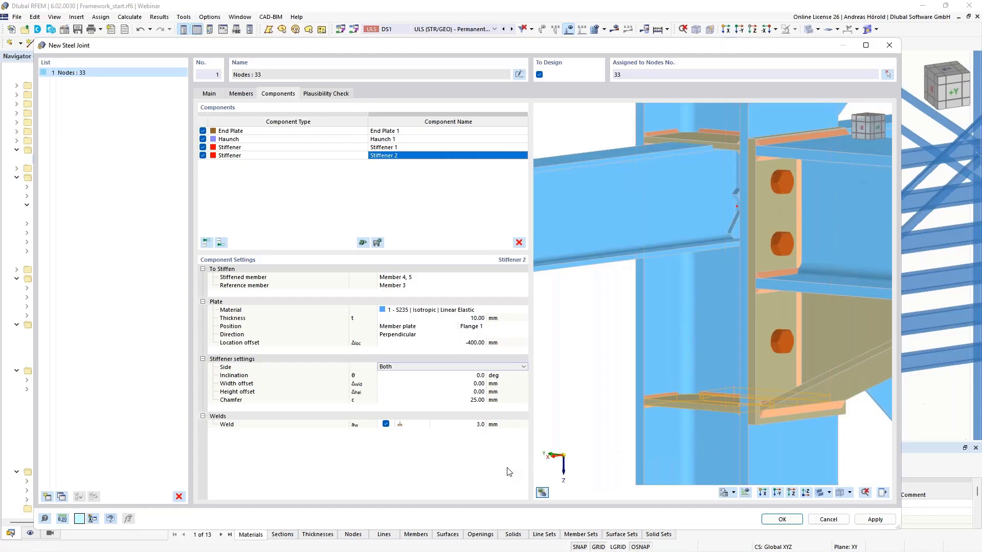
# Step: Set the weld thickness of Stiffener 2 to 4 mm
pyautogui.click(473, 424)
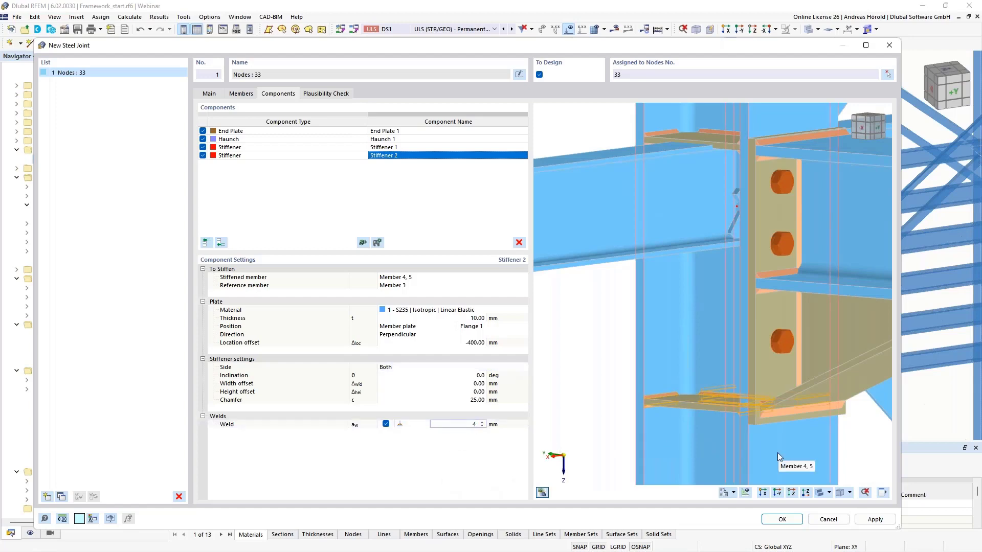
pyautogui.press('Up')
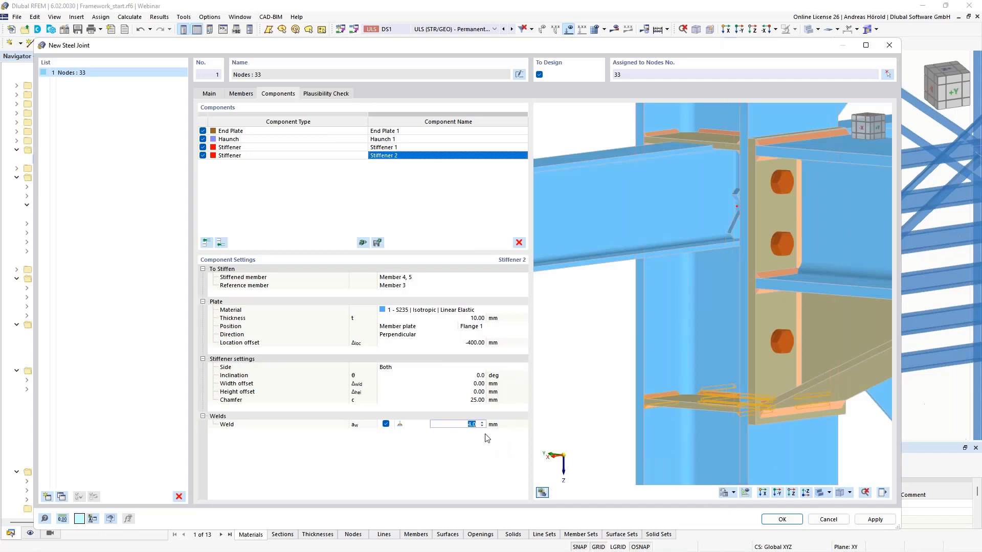
pyautogui.click(558, 391)
pyautogui.scroll(-3, 622, 391)
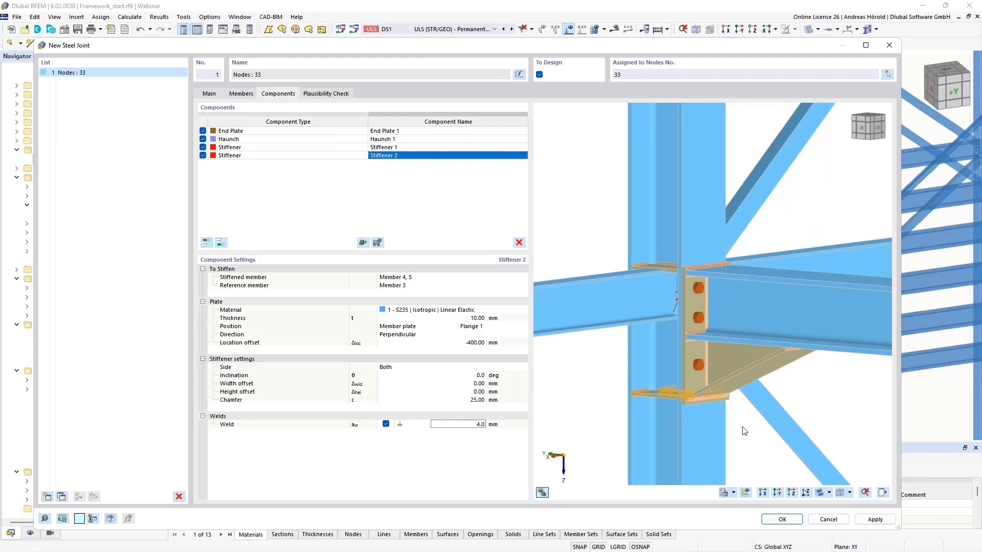
# Step: Review the joint in the preview and look at the options for saving it as a new steel joint template, without saving
pyautogui.moveTo(745, 431)
pyautogui.keyDown('ctrl'); pyautogui.mouseDown(button='middle')
pyautogui.moveTo(750, 454)
pyautogui.moveTo(754, 436)
pyautogui.moveTo(628, 425)
pyautogui.moveTo(746, 429)
pyautogui.mouseUp(button='middle'); pyautogui.keyUp('ctrl')
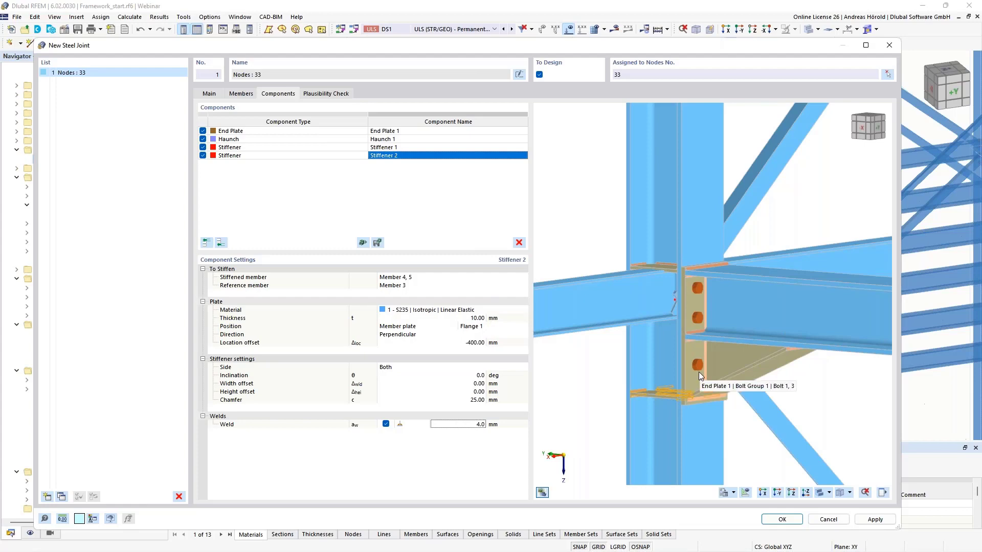
pyautogui.scroll(-5, 695, 376)
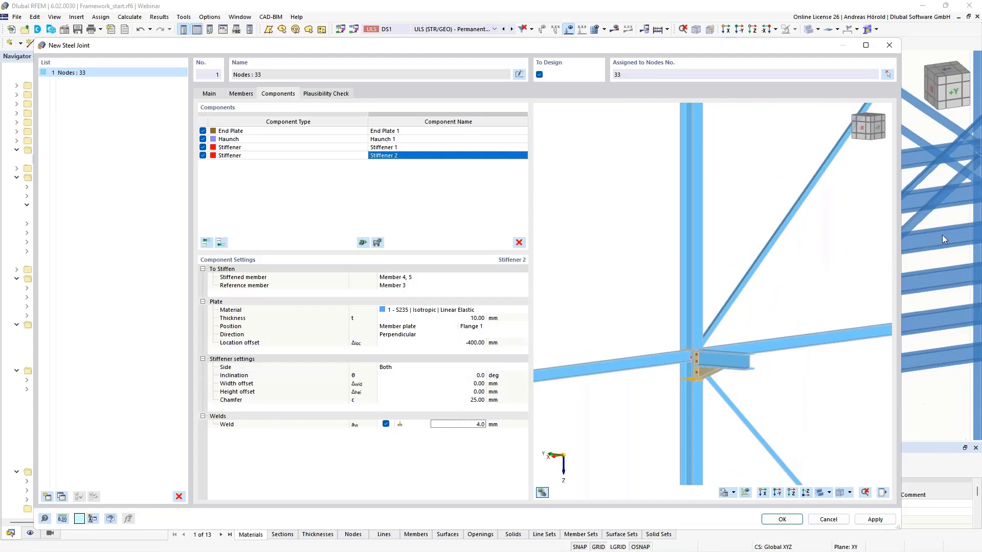
pyautogui.scroll(5, 686, 371)
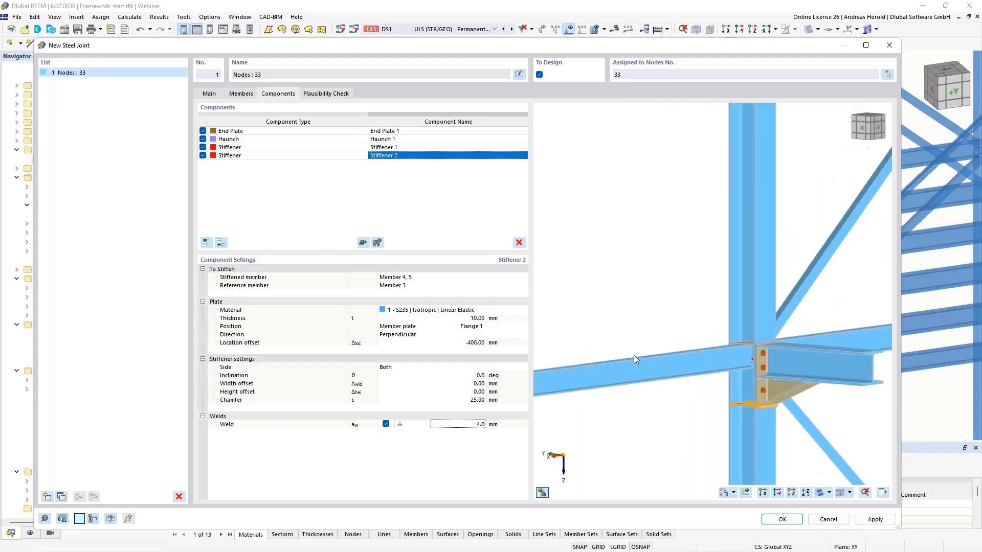
pyautogui.click(377, 243)
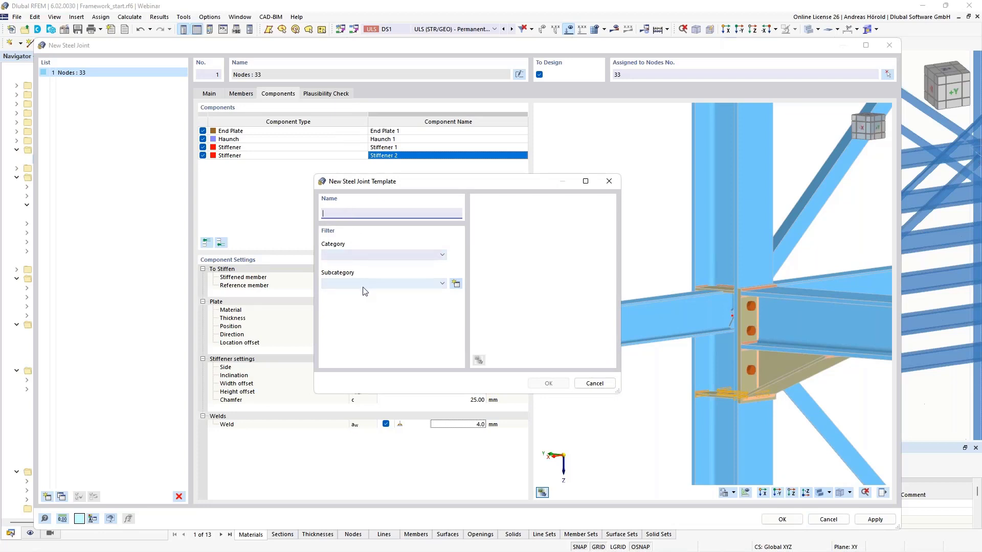
pyautogui.click(593, 384)
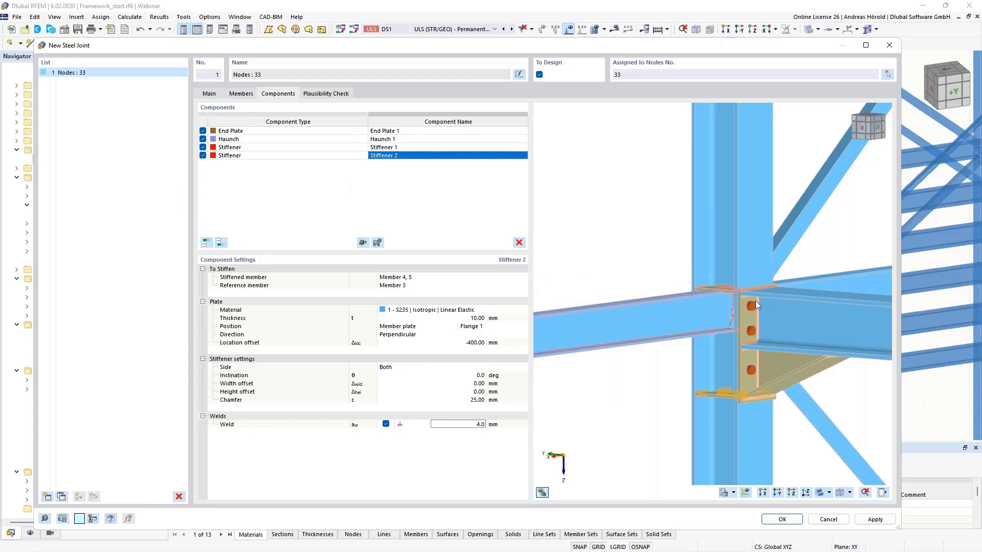
# Step: Add another end plate component to the joint and assign Member 1 as its first connected member
pyautogui.keyDown('ctrl'); pyautogui.moveTo(818, 379); pyautogui.dragTo(690, 383, button='middle'); pyautogui.keyUp('ctrl')
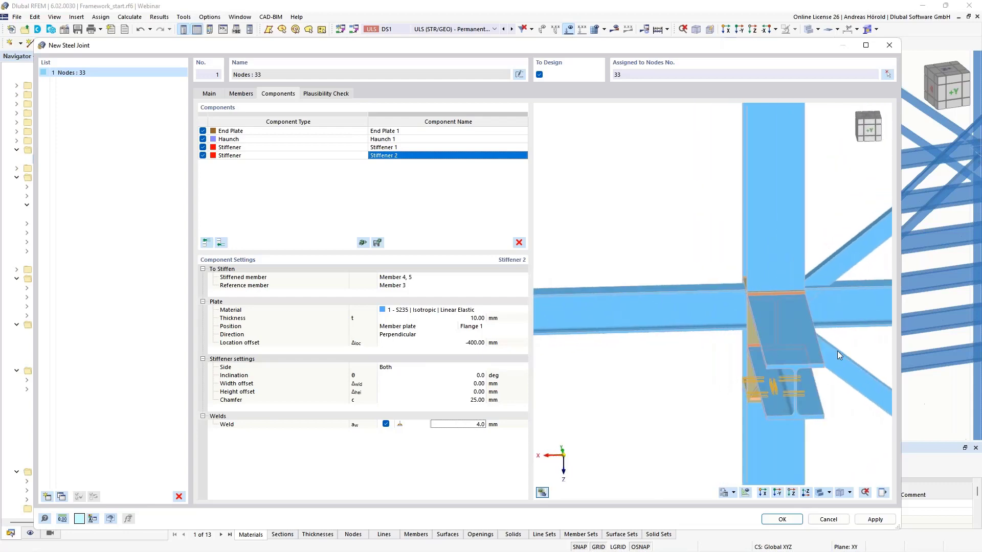
pyautogui.moveTo(770, 352); pyautogui.dragTo(612, 358, button='middle')
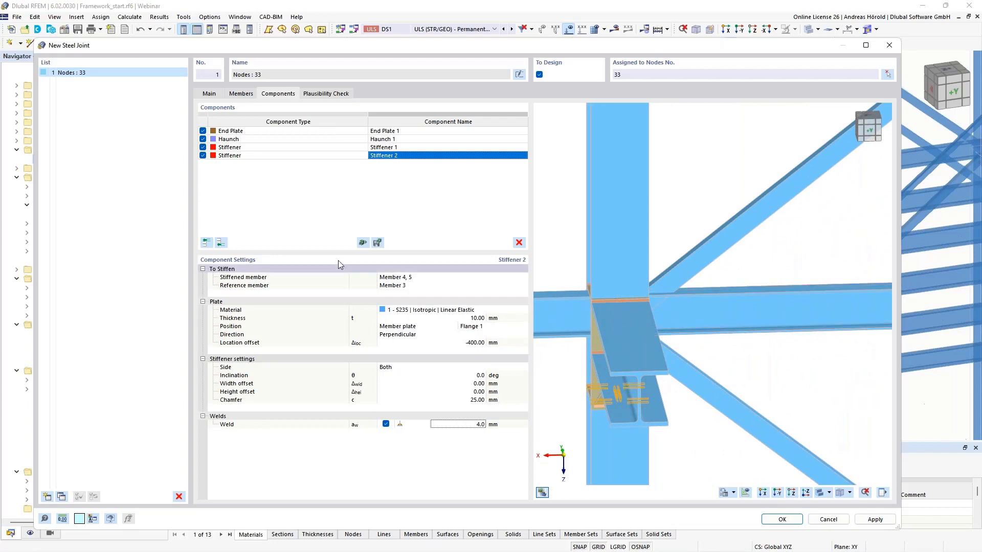
pyautogui.click(221, 243)
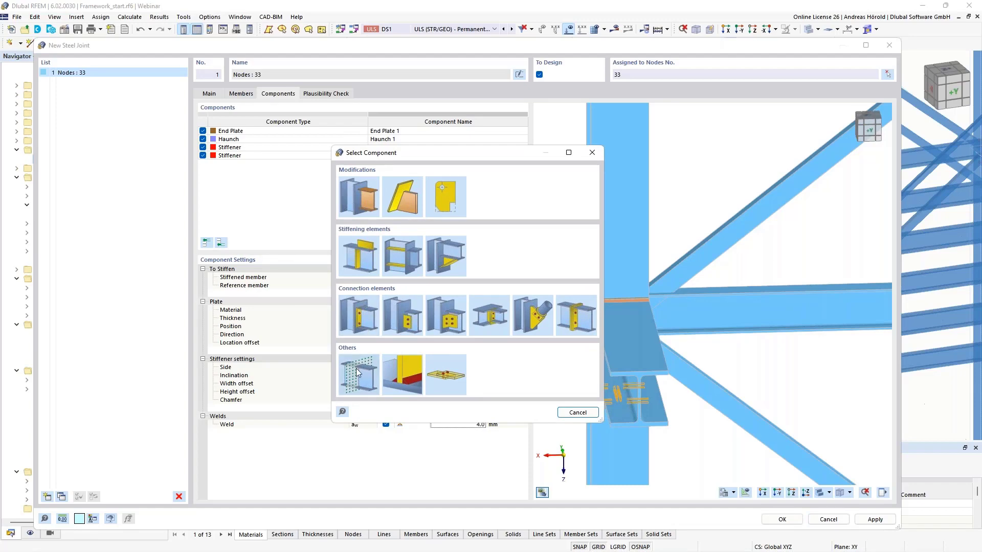
pyautogui.click(360, 318)
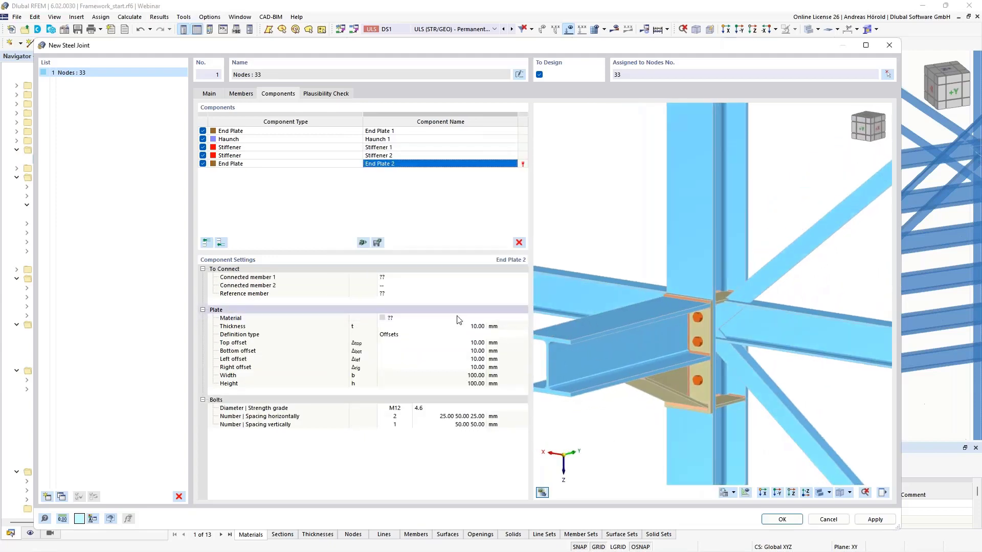
pyautogui.click(389, 278)
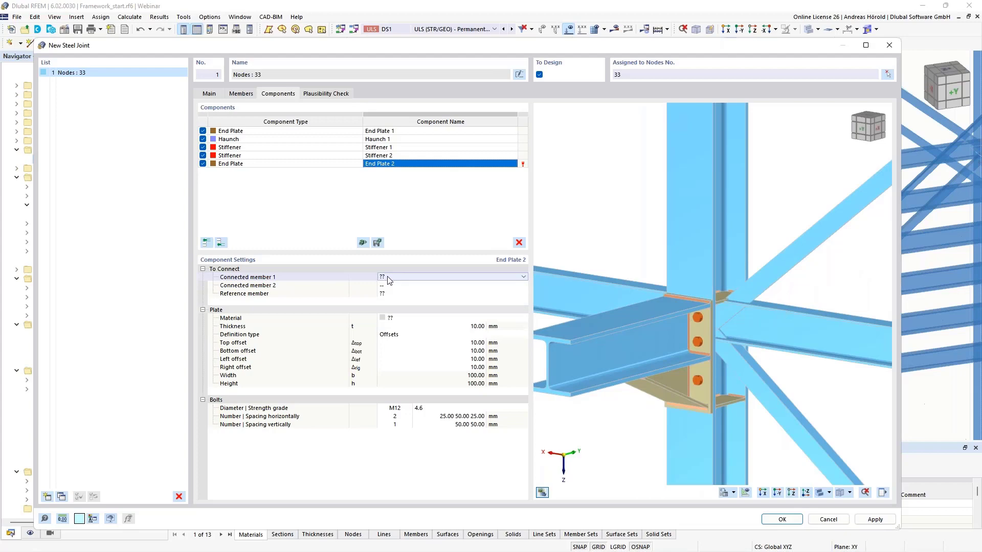
pyautogui.click(417, 279)
pyautogui.click(418, 293)
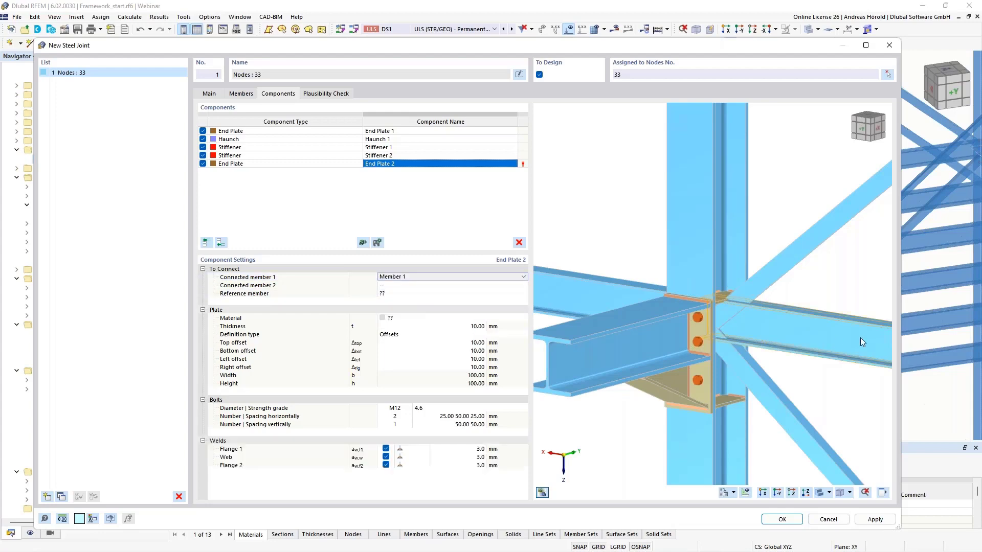
# Step: Assign Member 6 as the second connected member of End Plate 2 and Member 4, 5 as its reference member
pyautogui.scroll(4, 805, 345)
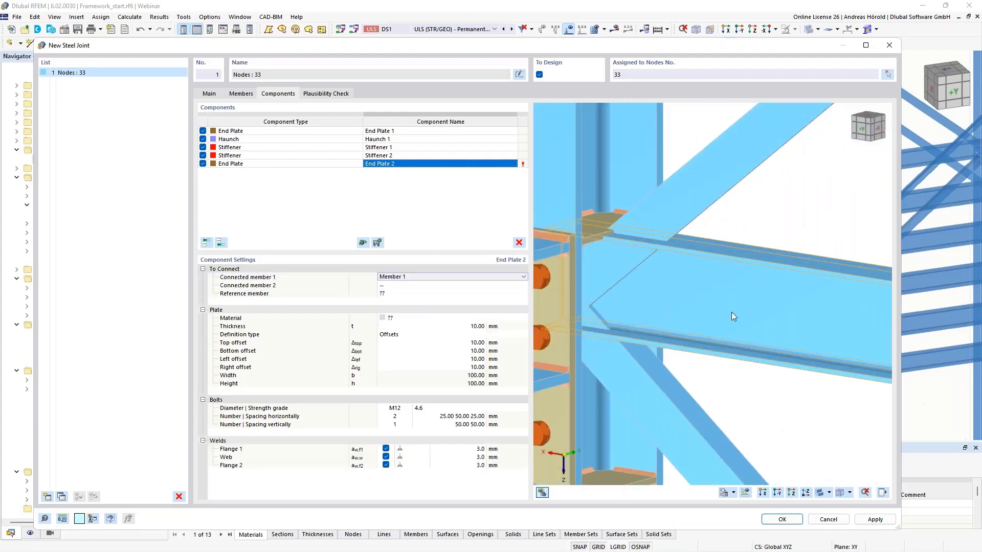
pyautogui.scroll(-4, 734, 317)
pyautogui.moveTo(674, 345); pyautogui.dragTo(721, 344, button='middle')
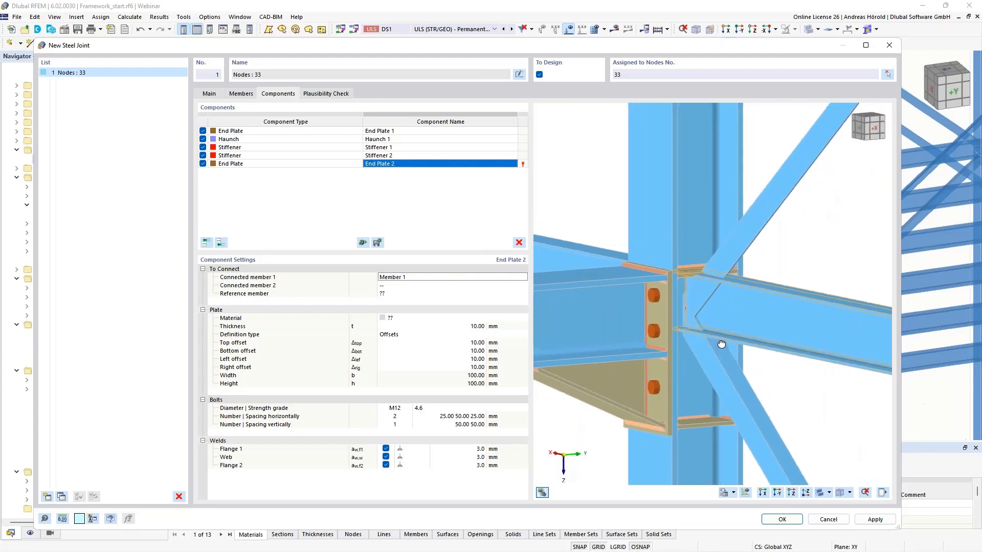
pyautogui.click(405, 286)
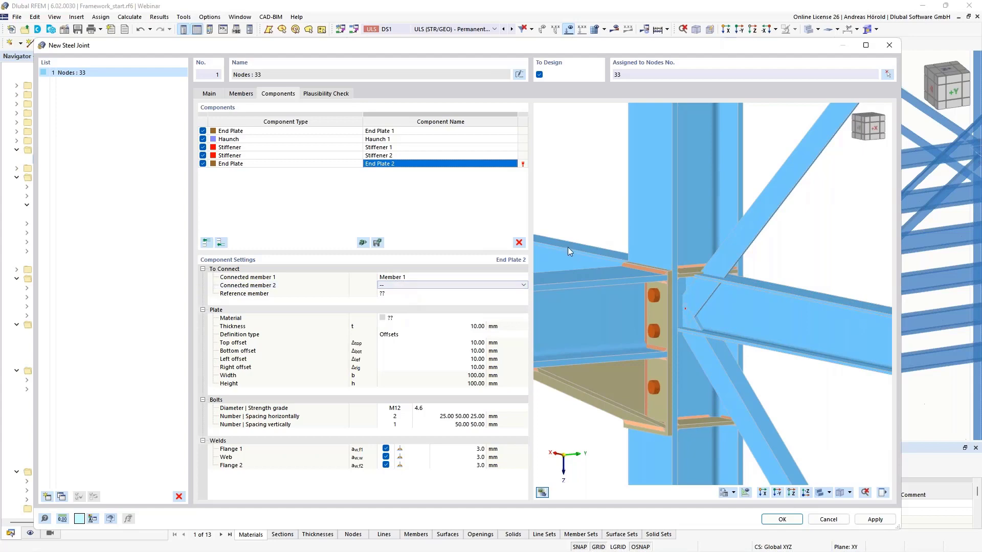
pyautogui.click(522, 285)
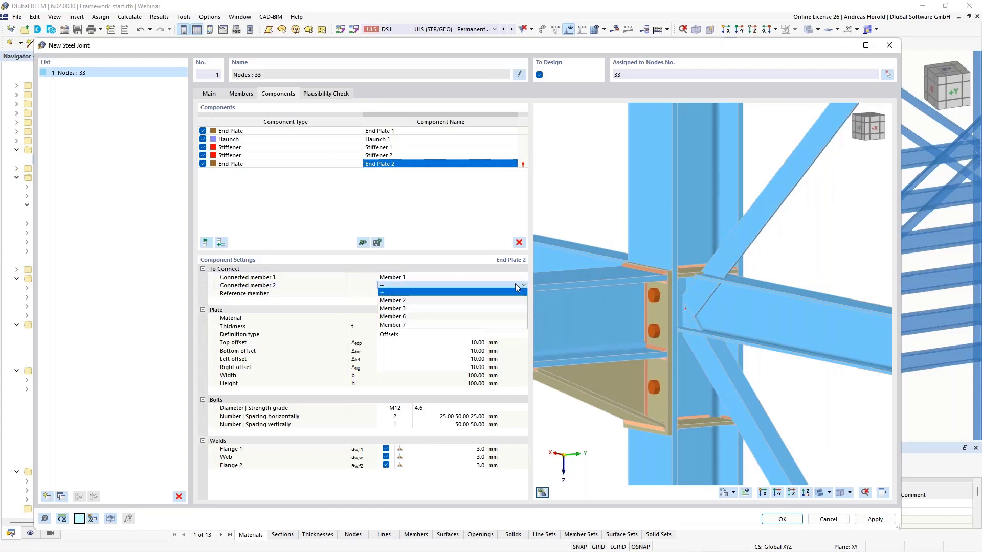
pyautogui.click(453, 317)
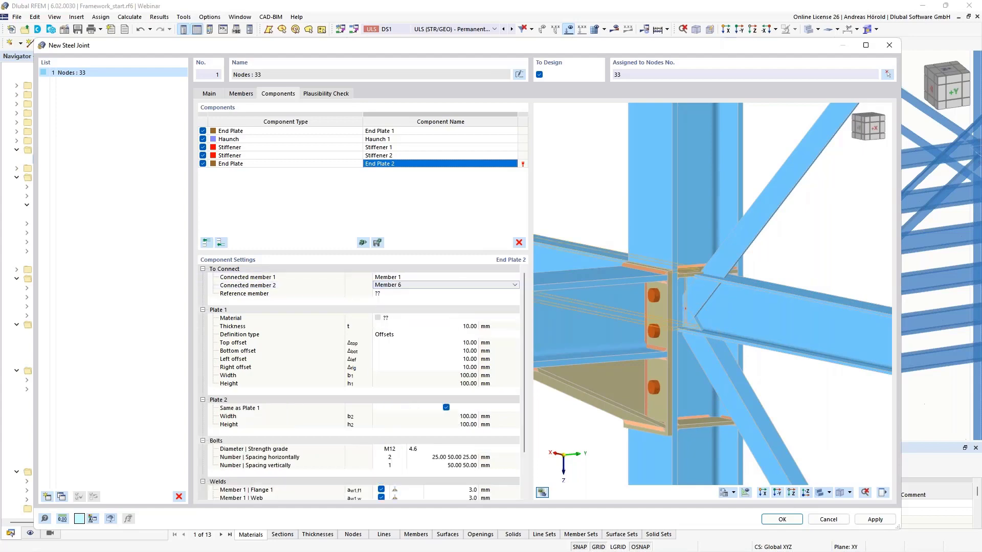
pyautogui.click(415, 294)
pyautogui.click(414, 295)
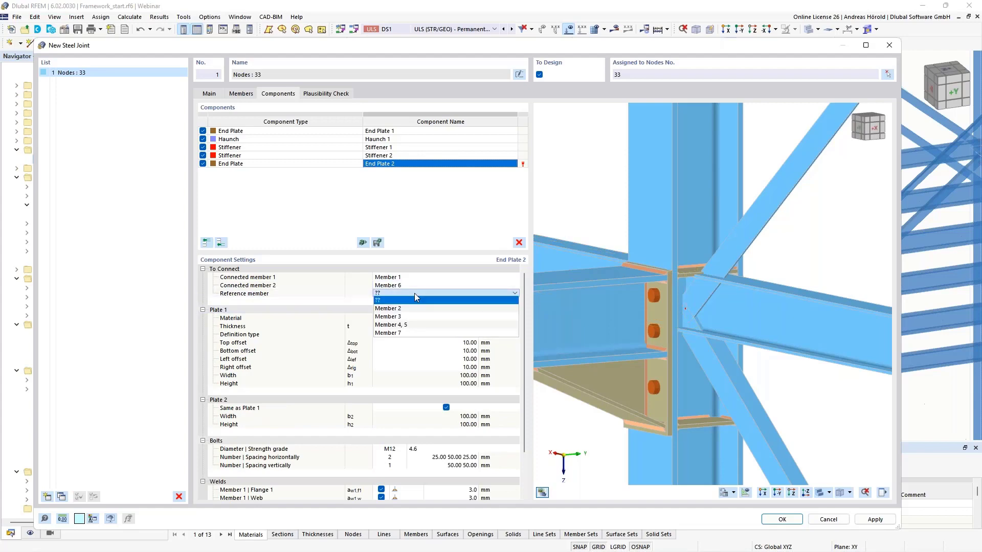
pyautogui.click(419, 325)
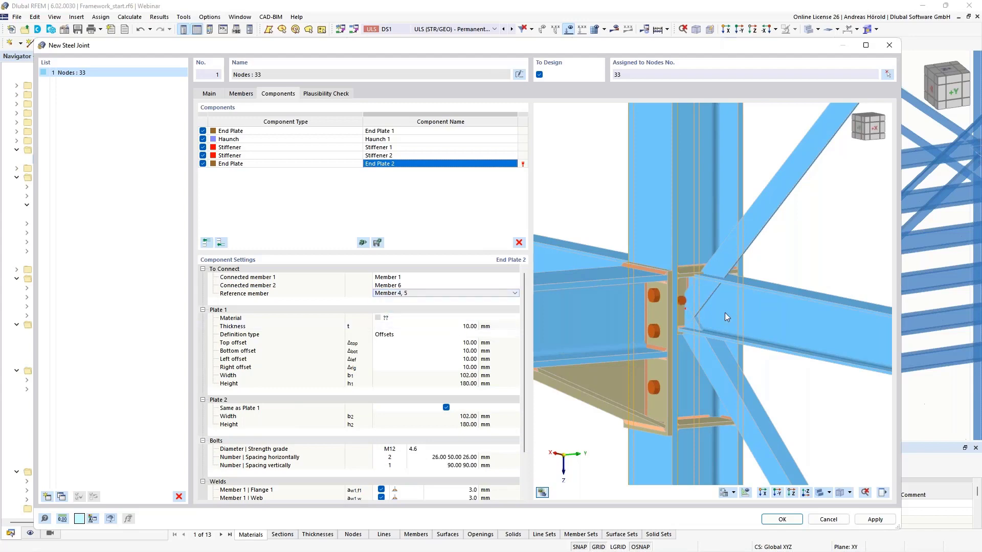
# Step: Assign the material 1 - S235 to Plate 1 of End Plate 2
pyautogui.scroll(5, 722, 307)
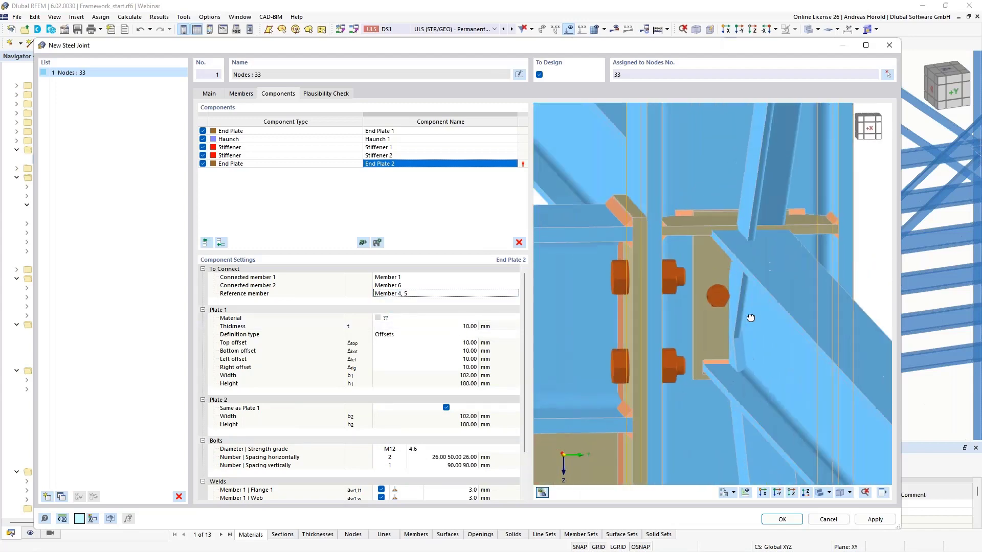
pyautogui.scroll(3, 750, 318)
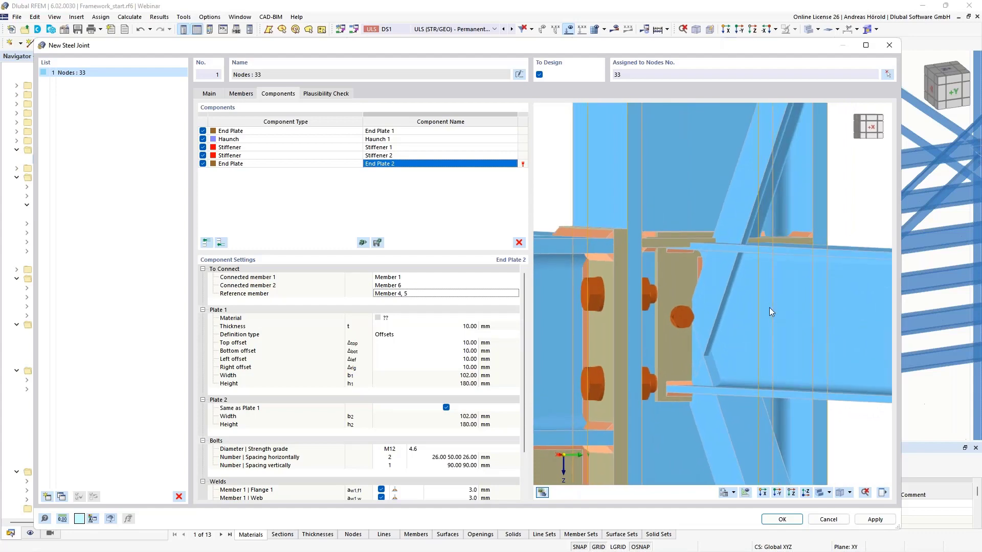
pyautogui.click(429, 319)
pyautogui.click(430, 320)
pyautogui.click(430, 324)
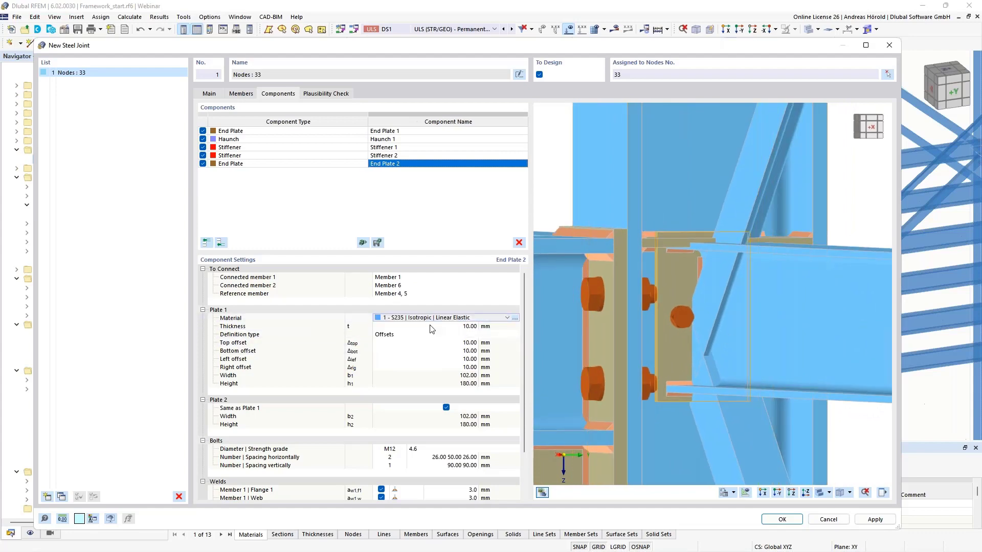
# Step: Set the top offset of Plate 1 in End Plate 2 to -20 mm
pyautogui.click(463, 343)
pyautogui.click(463, 343)
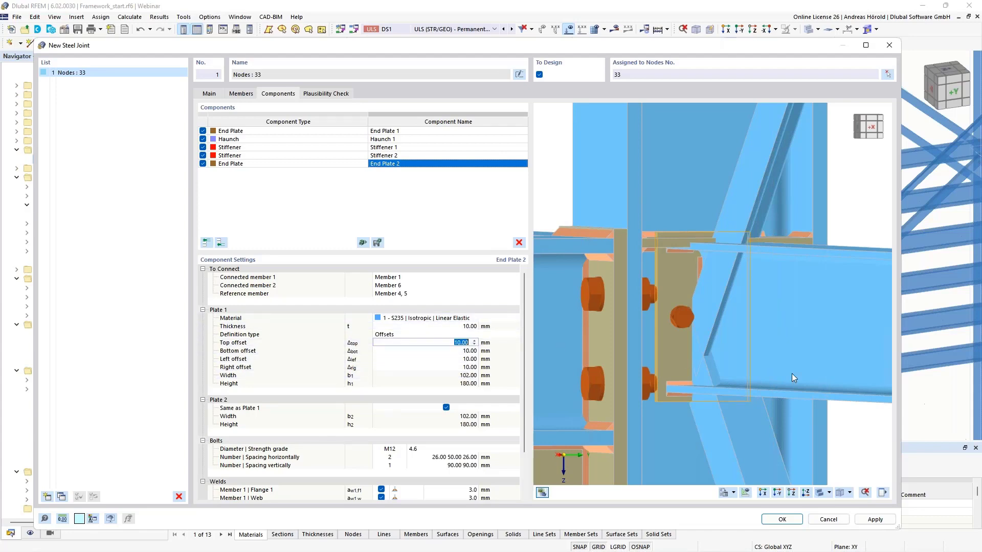
pyautogui.press('BackSpace')
pyautogui.write('-20')
pyautogui.press('Tab')
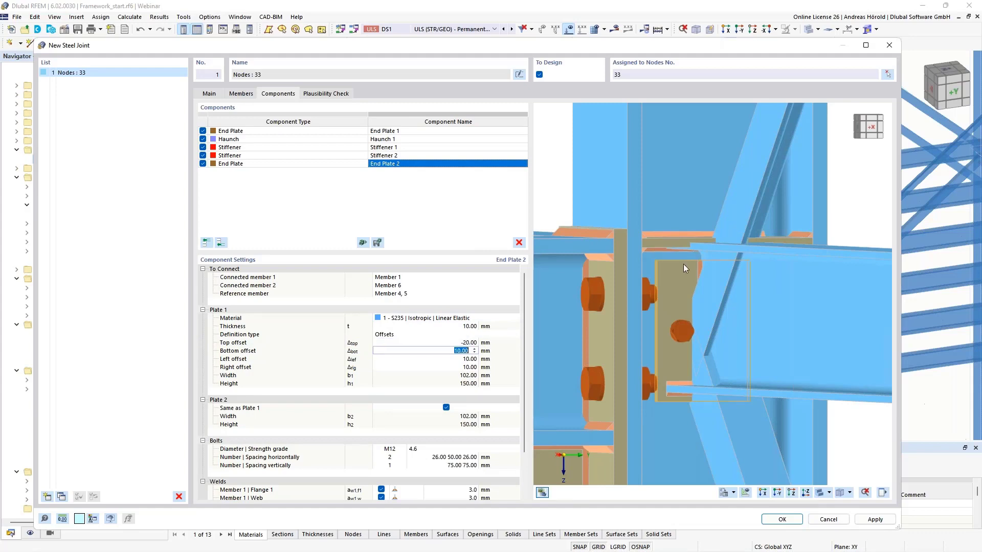
# Step: Set the bottom offset of Plate 1 in End Plate 2 to -20 mm
pyautogui.scroll(4, 687, 263)
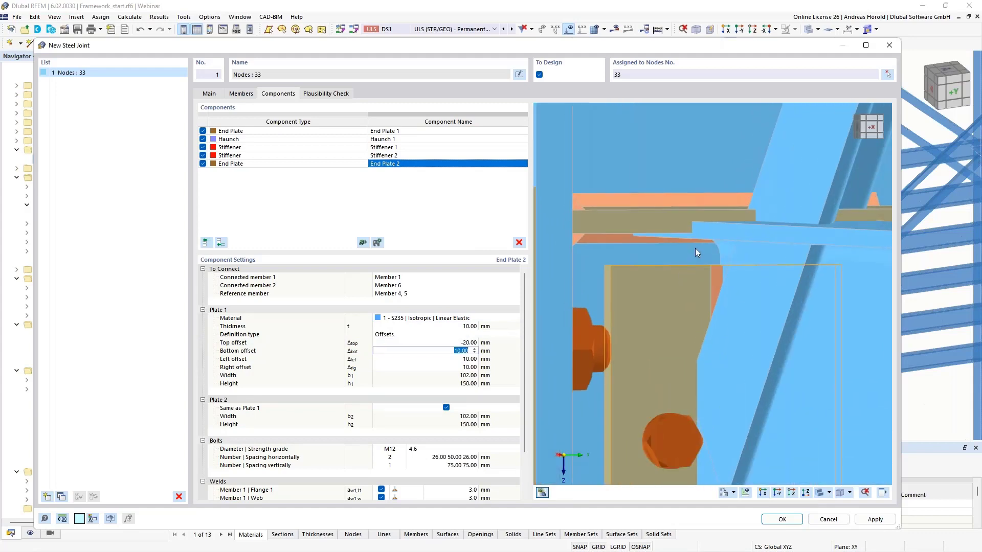
pyautogui.scroll(-3, 664, 294)
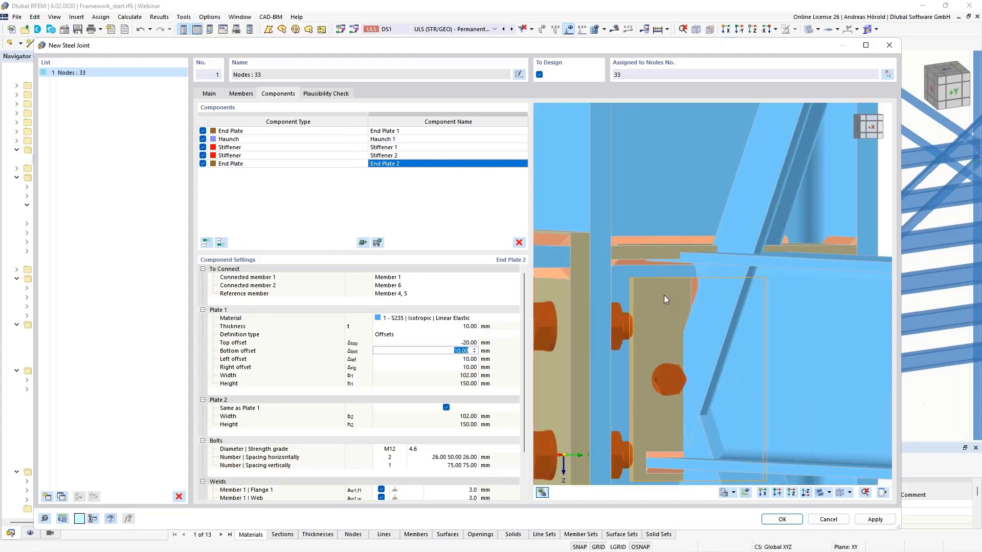
pyautogui.scroll(1, 661, 322)
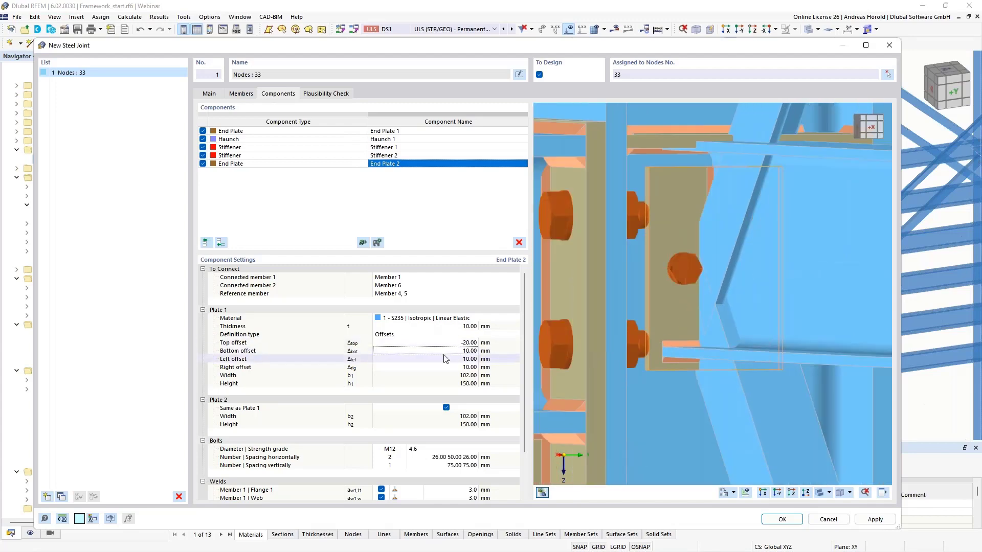
pyautogui.write('-20')
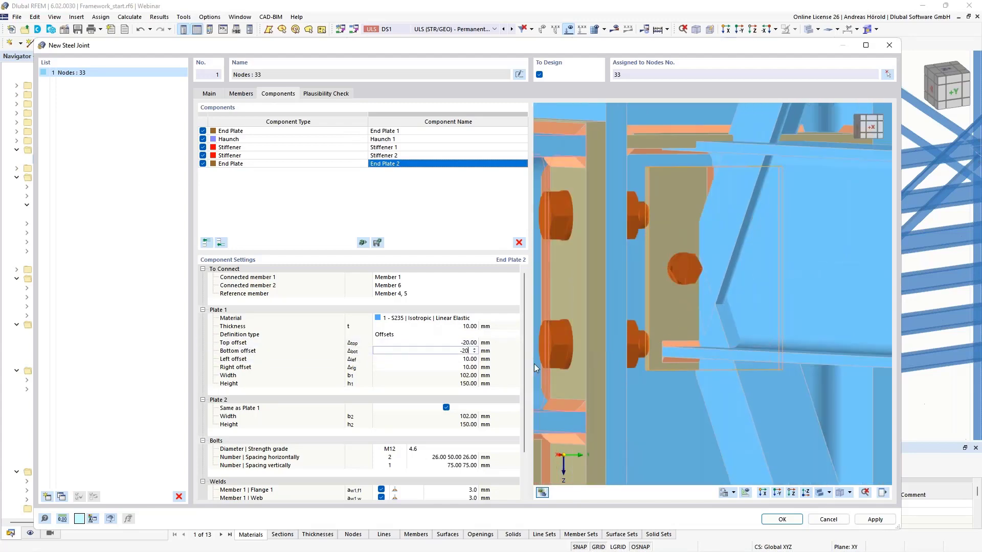
pyautogui.press('Tab')
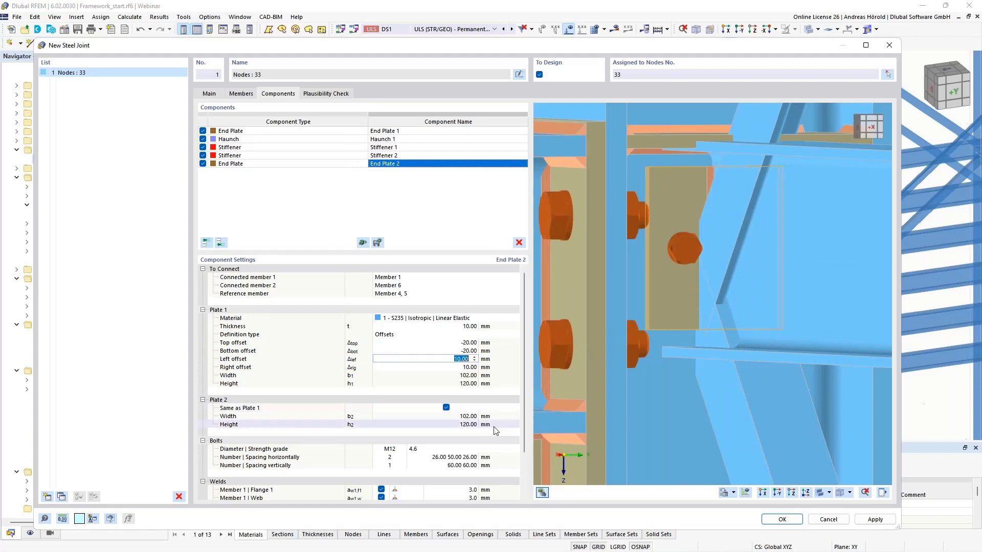
# Step: Set the horizontal edge spacing of the End Plate 2 bolts to 20 mm
pyautogui.scroll(-2, 466, 429)
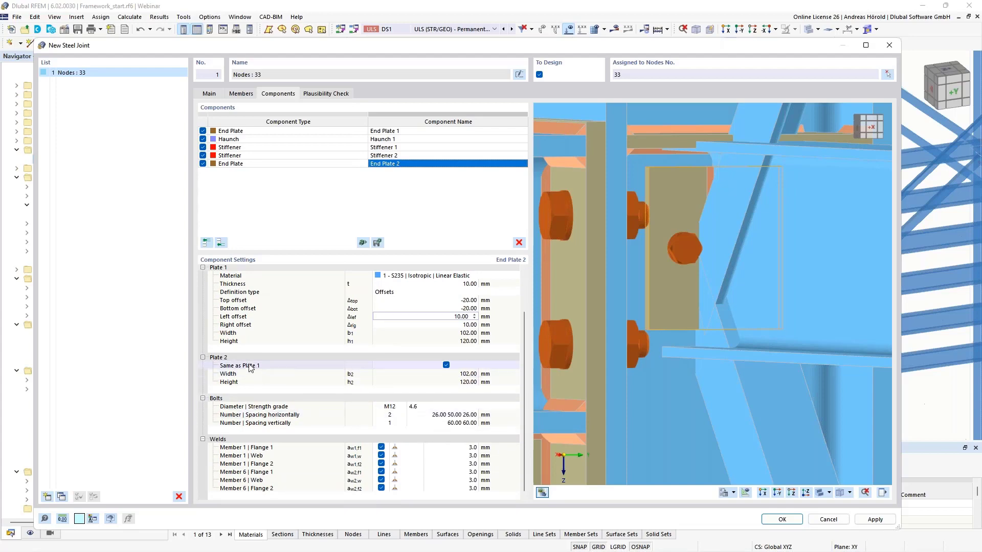
pyautogui.scroll(-5, 625, 354)
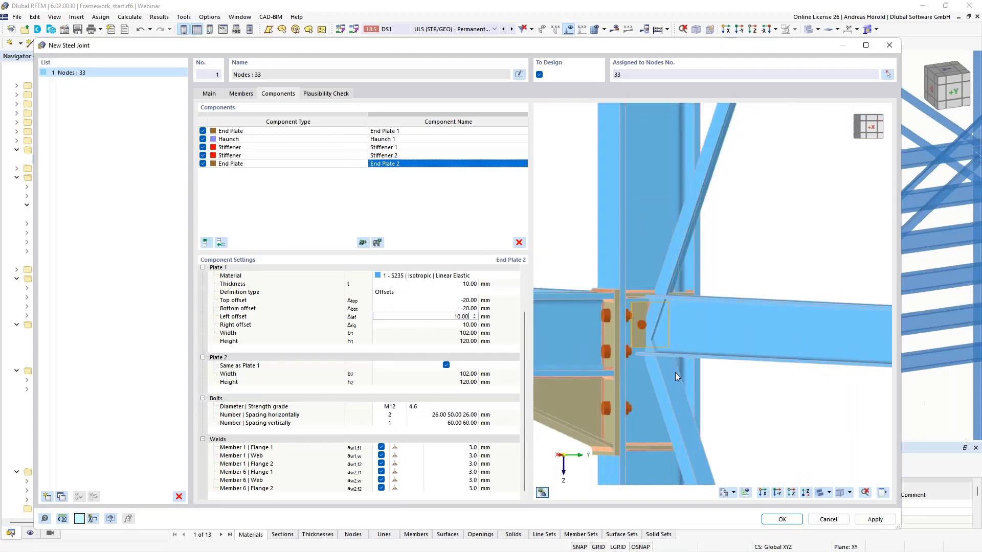
pyautogui.keyDown('ctrl'); pyautogui.moveTo(599, 376); pyautogui.dragTo(709, 363, button='middle'); pyautogui.keyUp('ctrl')
pyautogui.scroll(5, 706, 353)
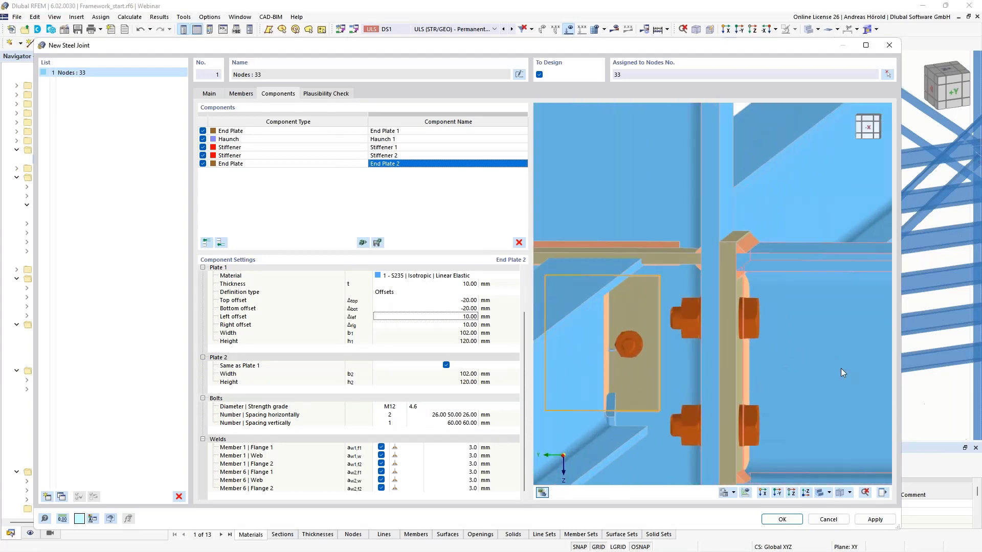
pyautogui.moveTo(665, 404); pyautogui.dragTo(549, 383, button='middle')
pyautogui.keyDown('ctrl'); pyautogui.moveTo(772, 412); pyautogui.dragTo(779, 340, button='middle'); pyautogui.keyUp('ctrl')
pyautogui.scroll(-5, 719, 375)
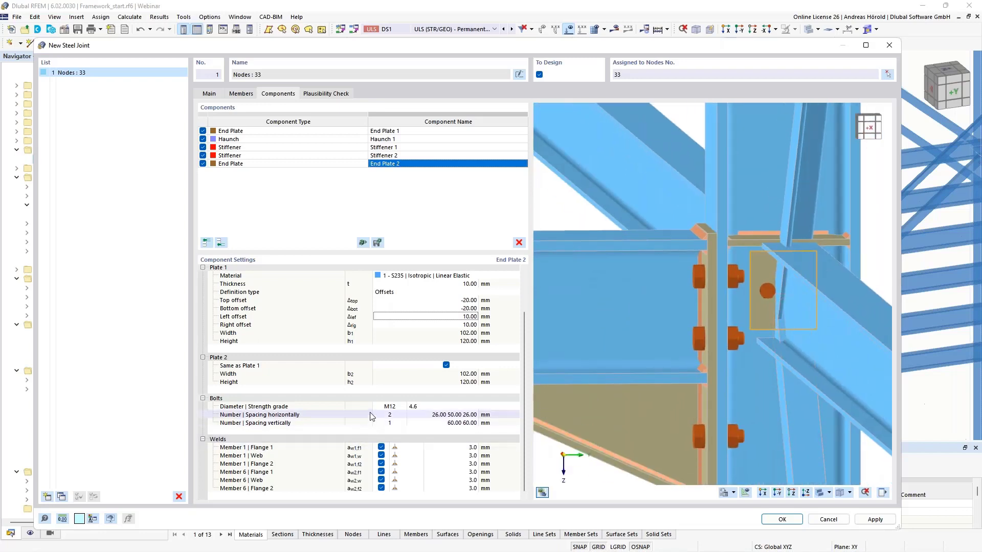
pyautogui.click(433, 416)
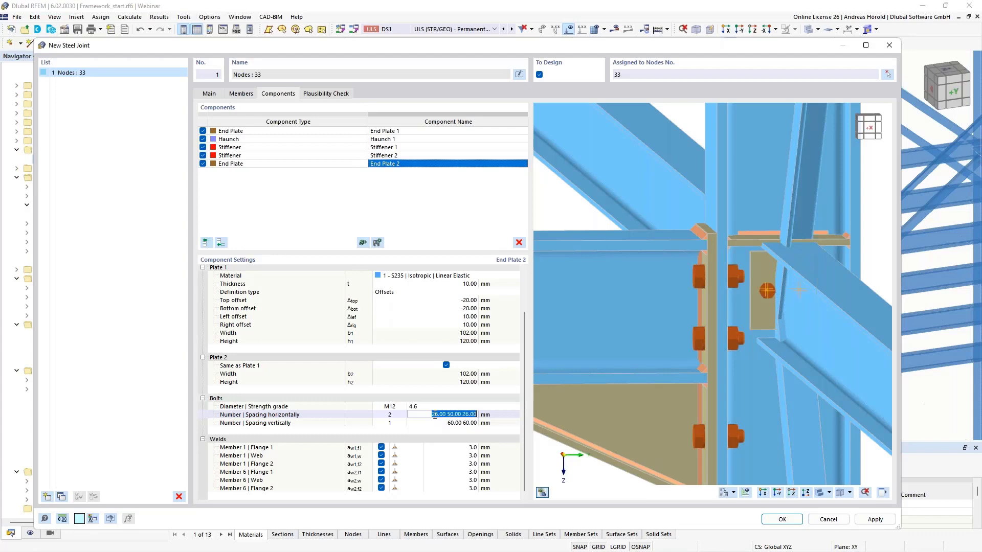
pyautogui.write('20')
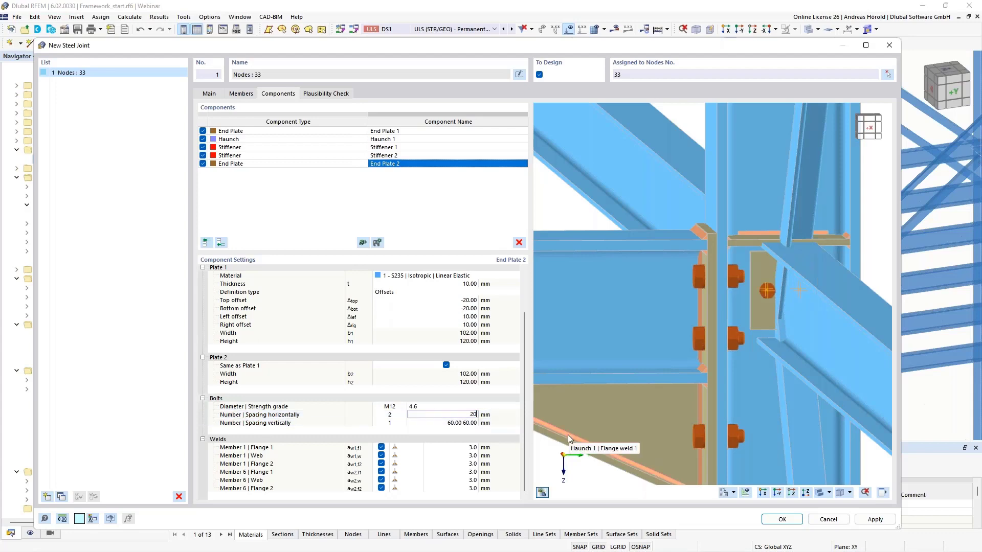
pyautogui.press('Tab')
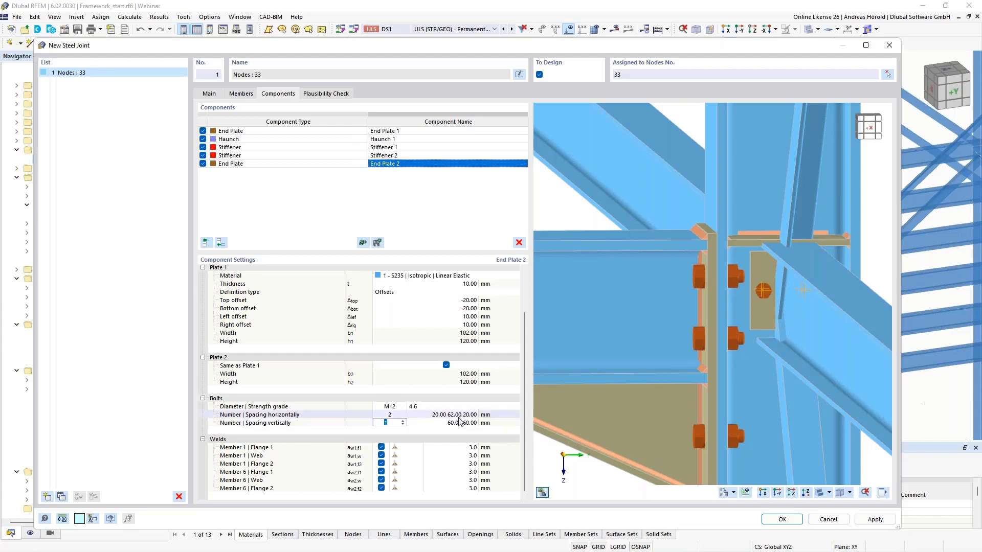
# Step: Increase the vertical bolt number of End Plate 2 to 2 and set the vertical edge spacing to 35 mm
pyautogui.scroll(3, 773, 312)
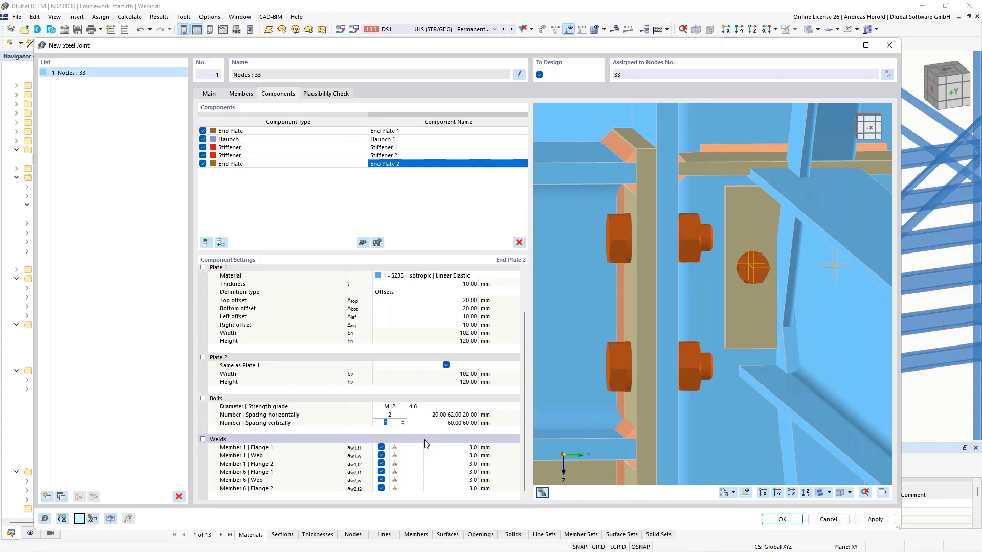
pyautogui.click(402, 422)
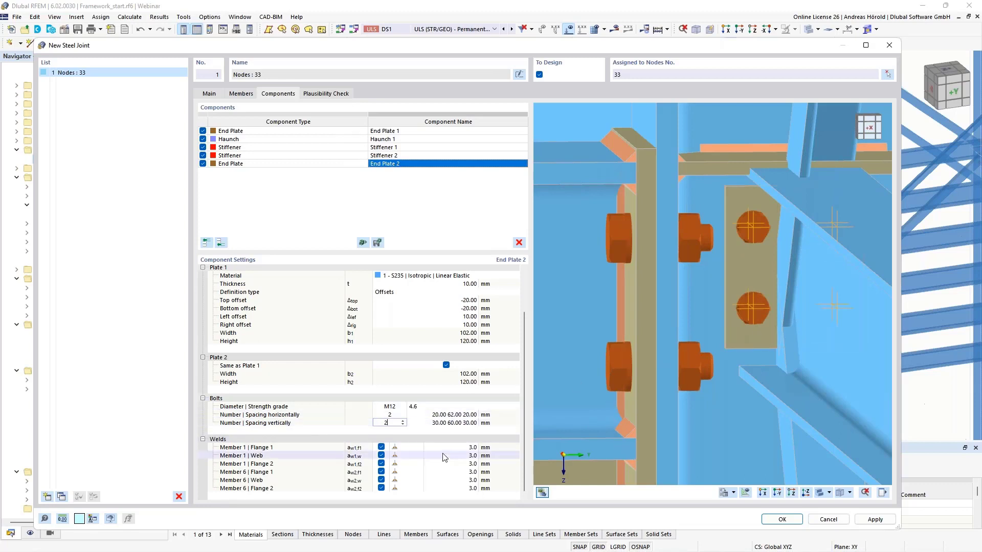
pyautogui.press('Tab')
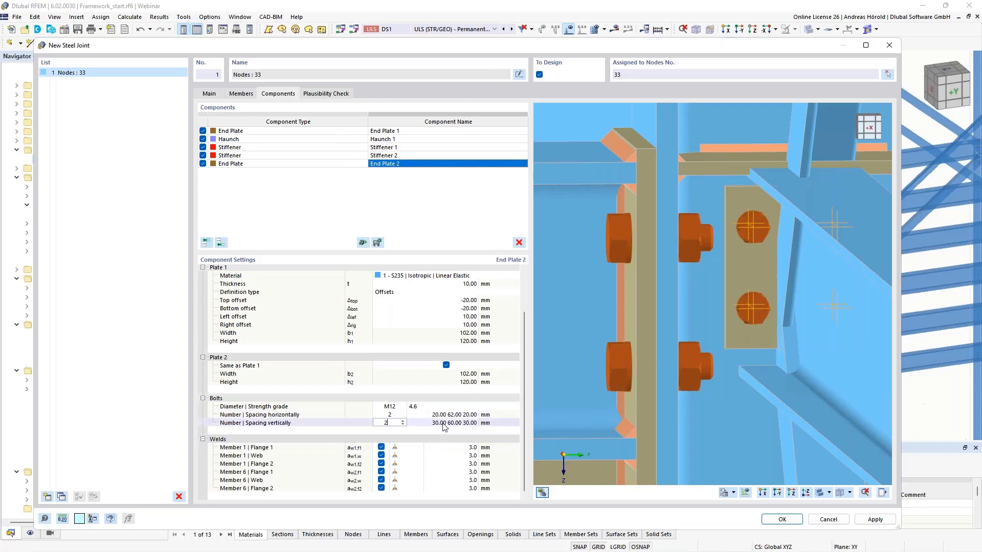
pyautogui.write('35')
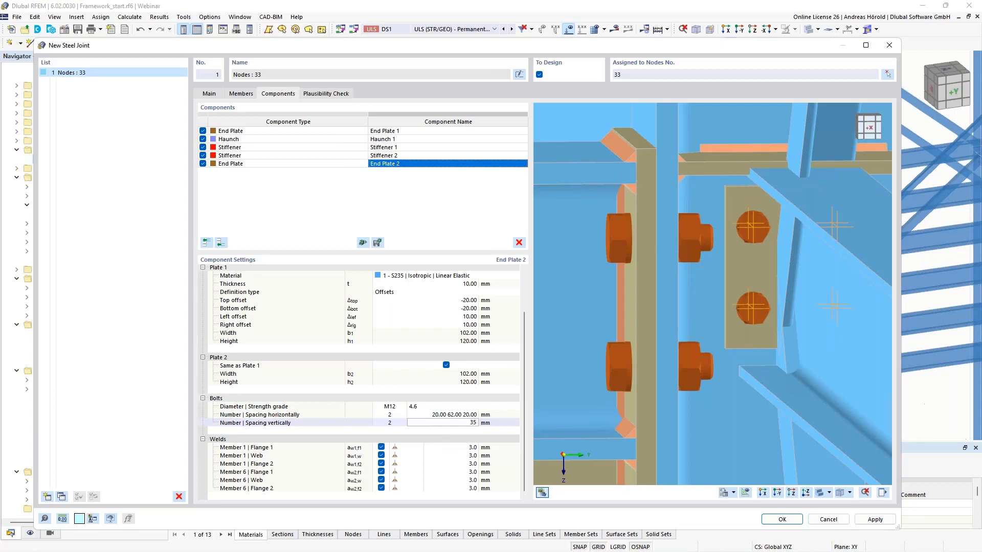
pyautogui.press('Return')
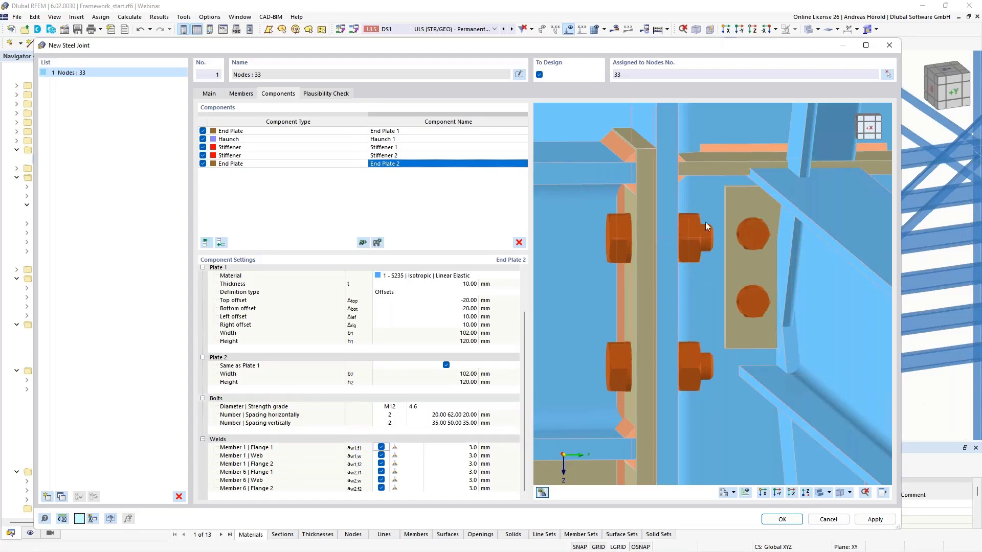
# Step: Remove the welds at both flanges of Member 1 and Member 6 in End Plate 2
pyautogui.click(381, 447)
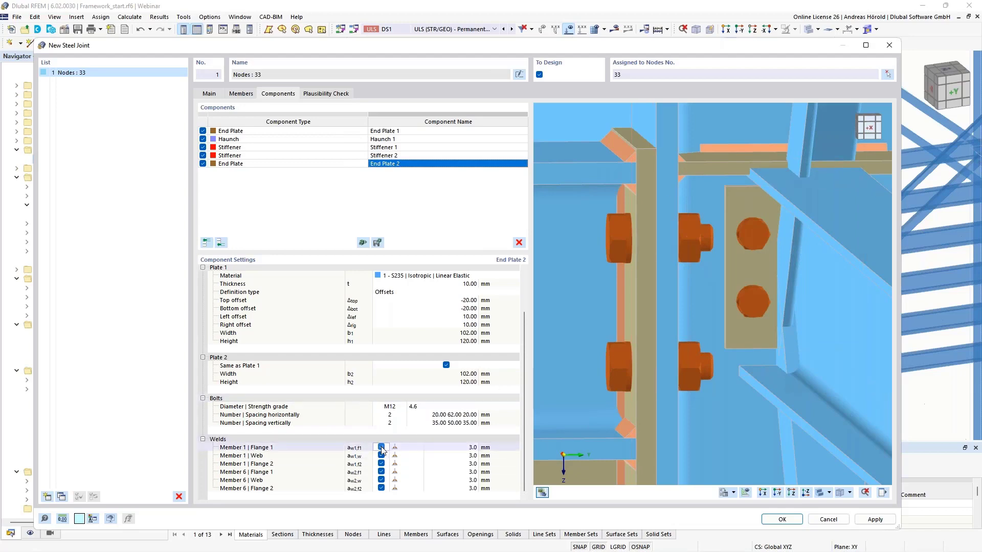
pyautogui.click(382, 464)
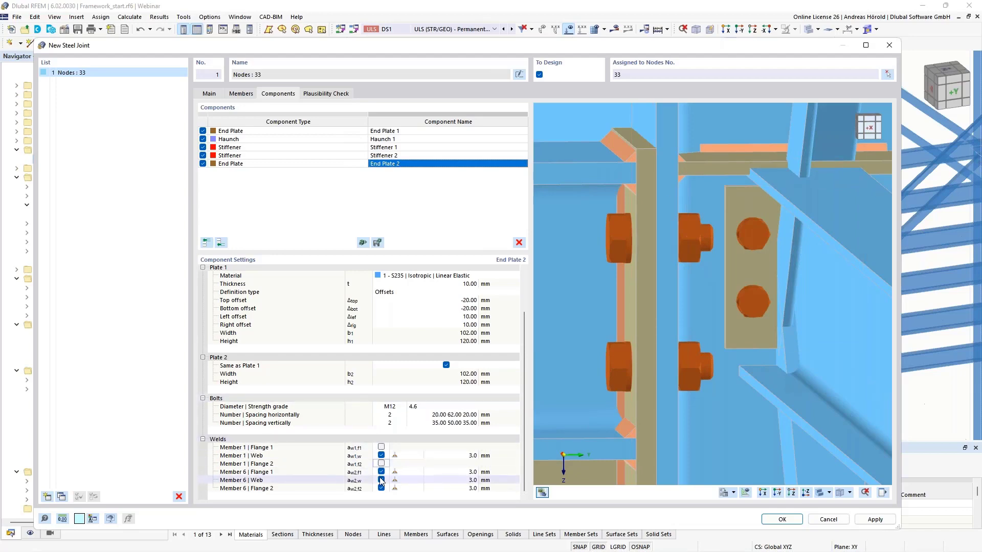
pyautogui.click(381, 471)
pyautogui.click(381, 488)
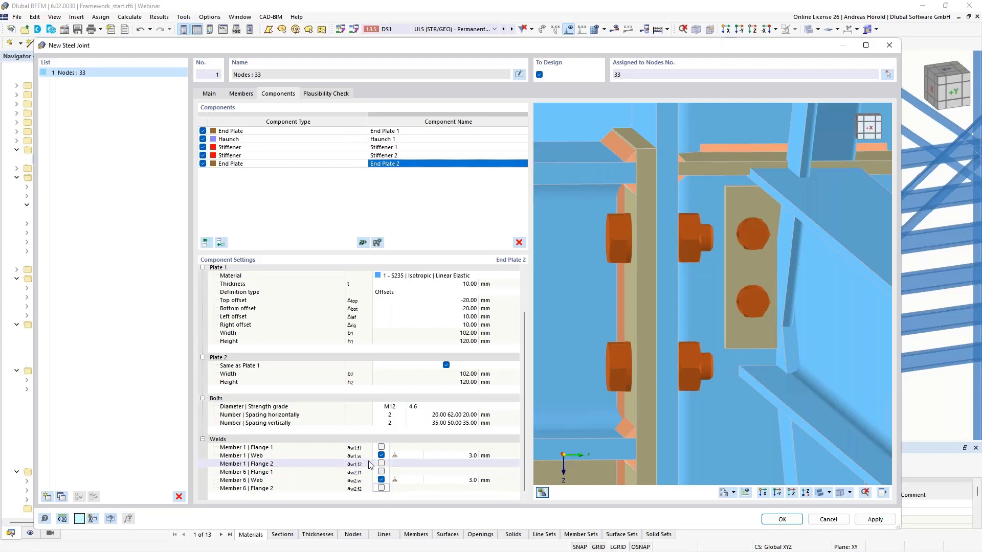
# Step: Use a double fillet weld for the Member 1 web and set the web welds of Members 1 and 6 to 4 mm
pyautogui.click(406, 456)
pyautogui.click(419, 456)
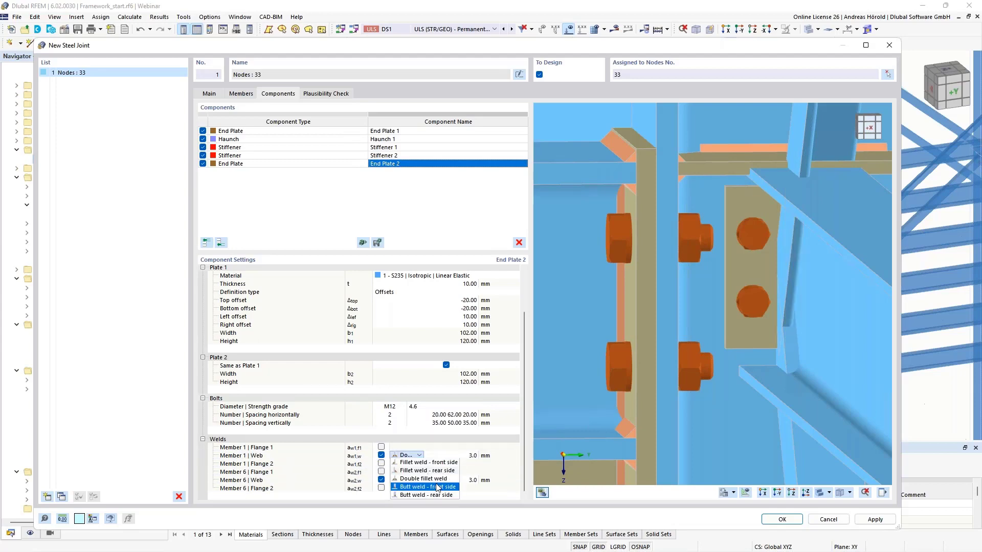
pyautogui.click(441, 479)
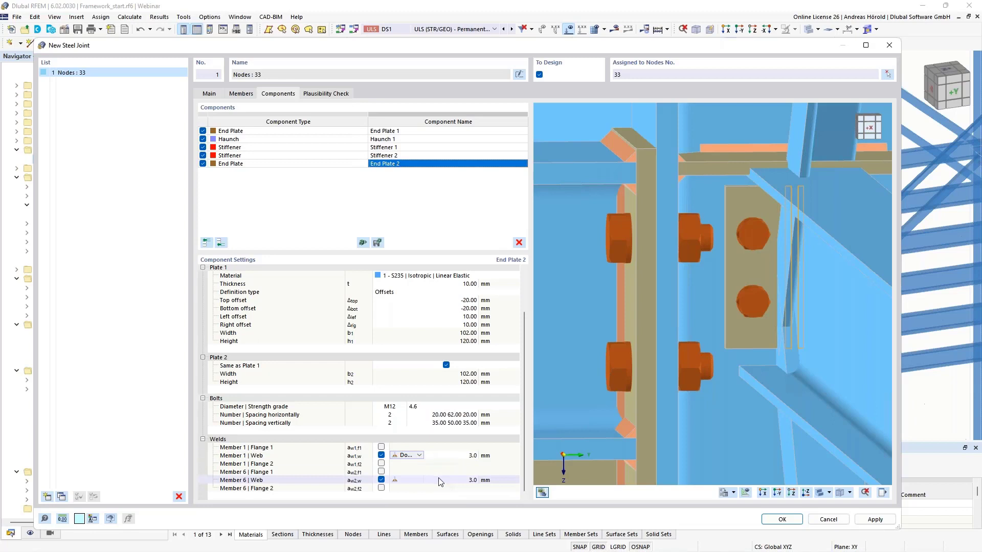
pyautogui.click(471, 456)
pyautogui.write('4')
pyautogui.press('Return')
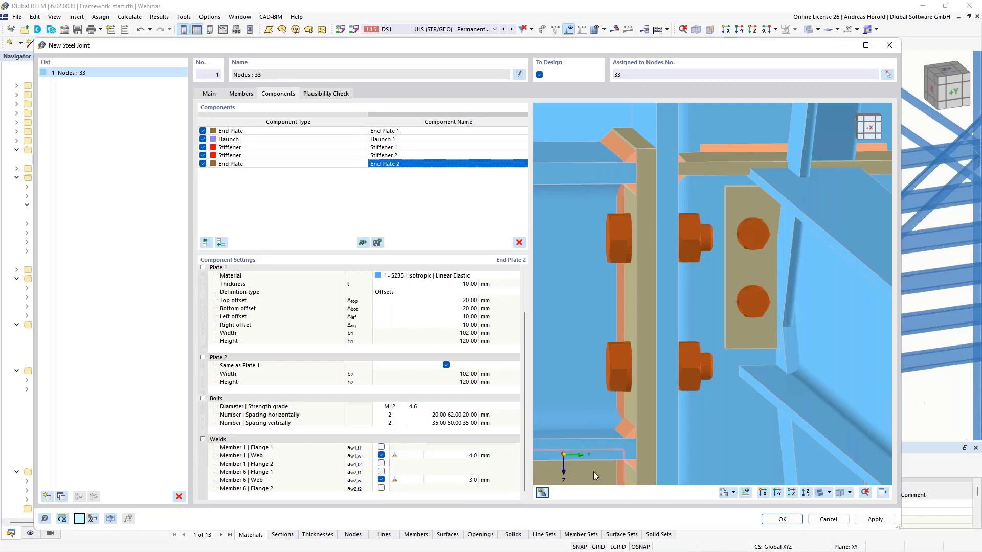
pyautogui.click(465, 479)
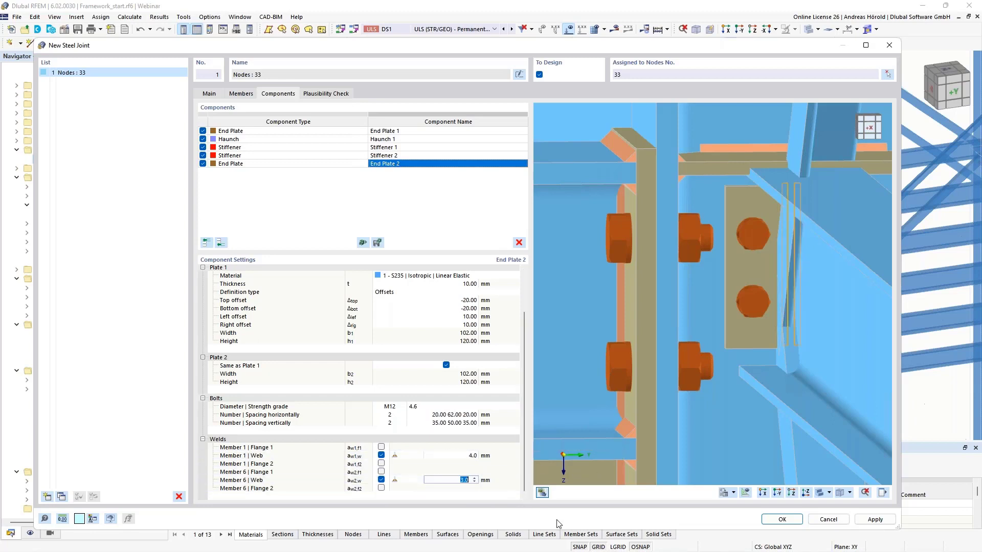
pyautogui.write('4')
pyautogui.press('Return')
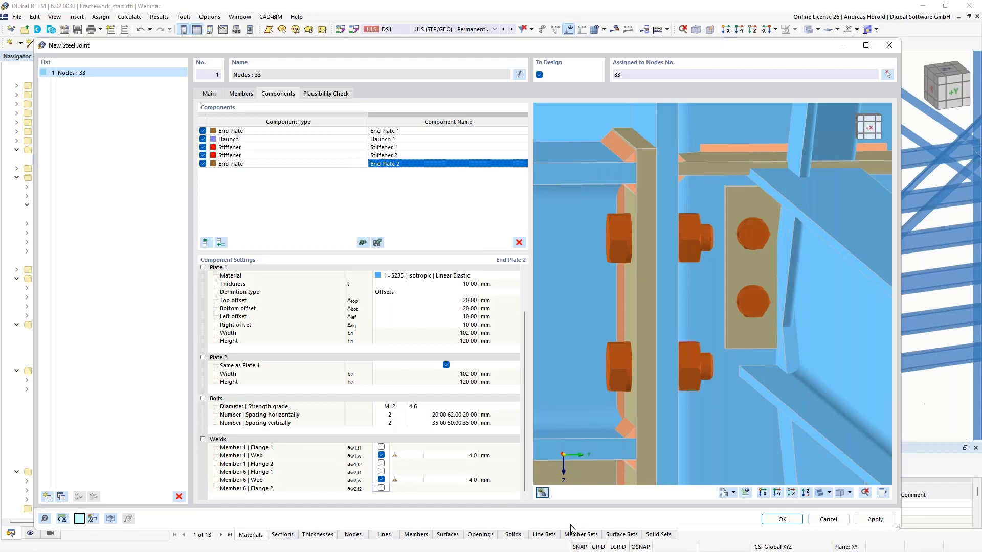
# Step: Examine the joint preview from several sides around End Plate 2, Stiffener 1 and the connected beam ends
pyautogui.scroll(-4, 619, 366)
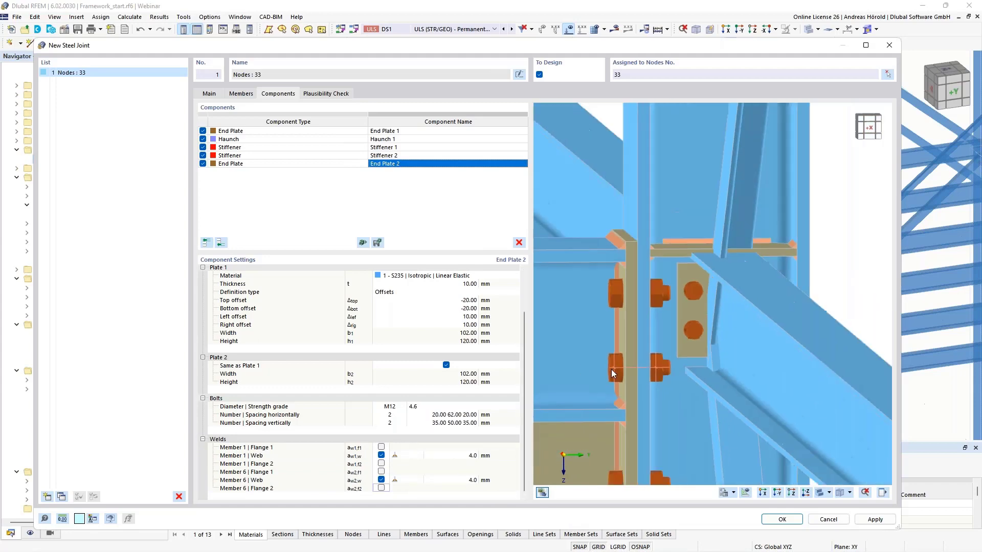
pyautogui.keyDown('ctrl'); pyautogui.moveTo(611, 388); pyautogui.dragTo(820, 380, button='middle'); pyautogui.keyUp('ctrl')
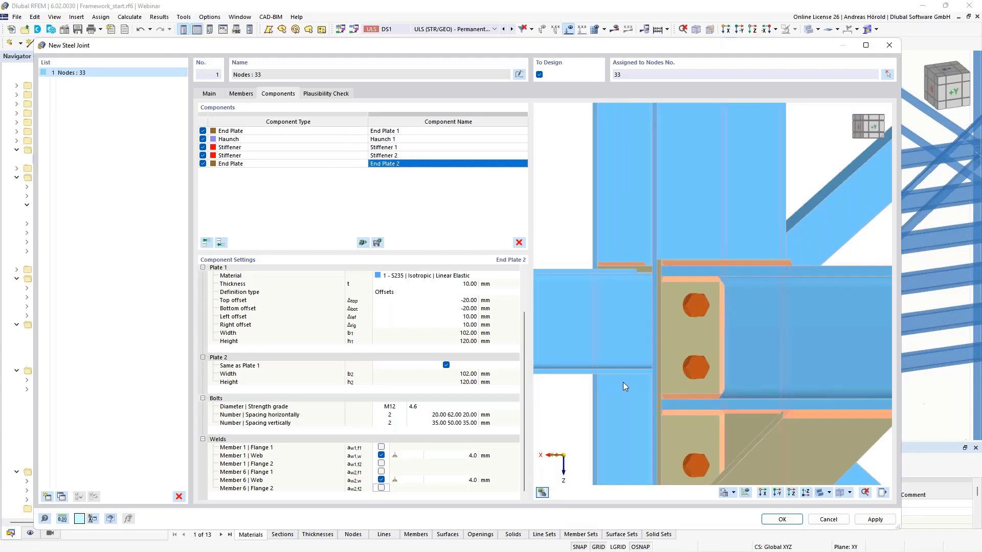
pyautogui.scroll(-4, 623, 387)
pyautogui.keyDown('ctrl'); pyautogui.moveTo(623, 387); pyautogui.dragTo(720, 382, button='middle'); pyautogui.keyUp('ctrl')
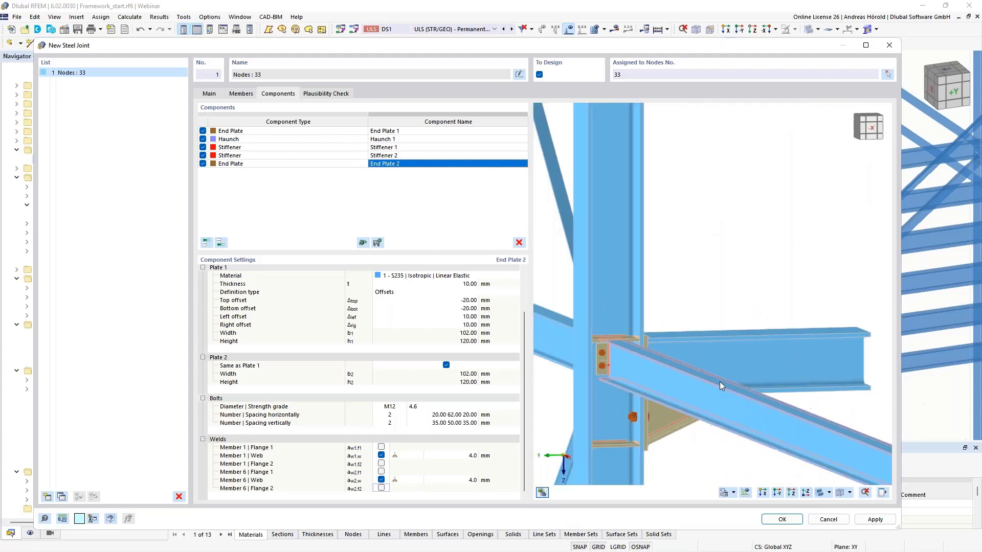
pyautogui.keyDown('ctrl'); pyautogui.moveTo(799, 376); pyautogui.dragTo(744, 403, button='middle'); pyautogui.keyUp('ctrl')
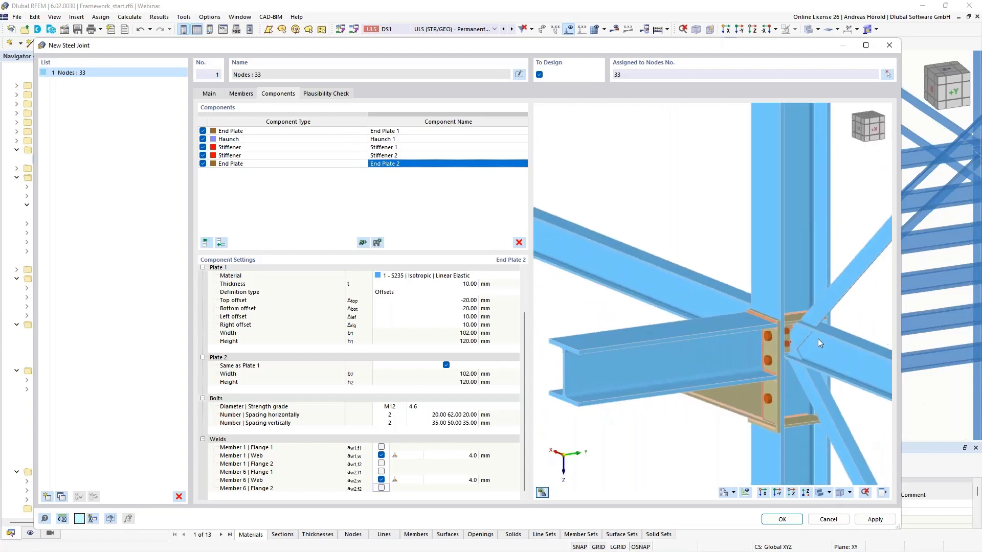
pyautogui.scroll(3, 722, 367)
pyautogui.keyDown('ctrl'); pyautogui.moveTo(722, 368); pyautogui.dragTo(809, 377, button='middle'); pyautogui.keyUp('ctrl')
pyautogui.scroll(4, 751, 354)
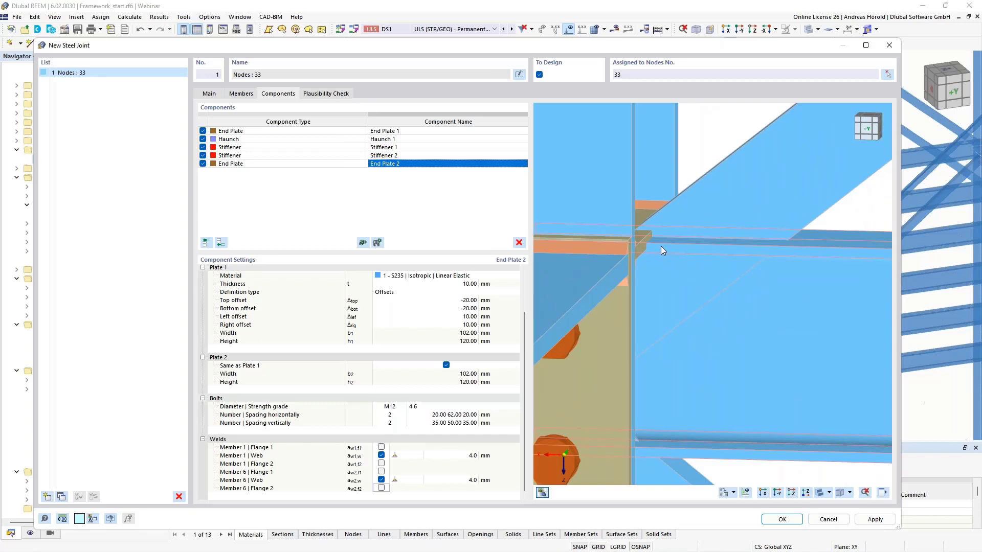
pyautogui.keyDown('ctrl'); pyautogui.moveTo(725, 296); pyautogui.dragTo(738, 397, button='middle'); pyautogui.keyUp('ctrl')
pyautogui.scroll(-3, 787, 352)
pyautogui.moveTo(787, 352); pyautogui.dragTo(698, 302, button='middle')
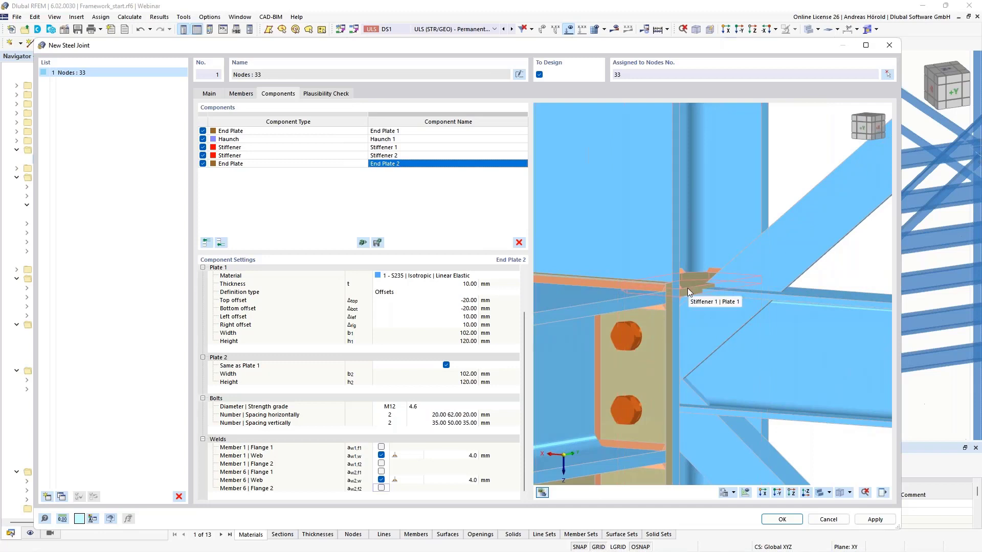
pyautogui.scroll(2, 687, 287)
pyautogui.scroll(-2, 687, 287)
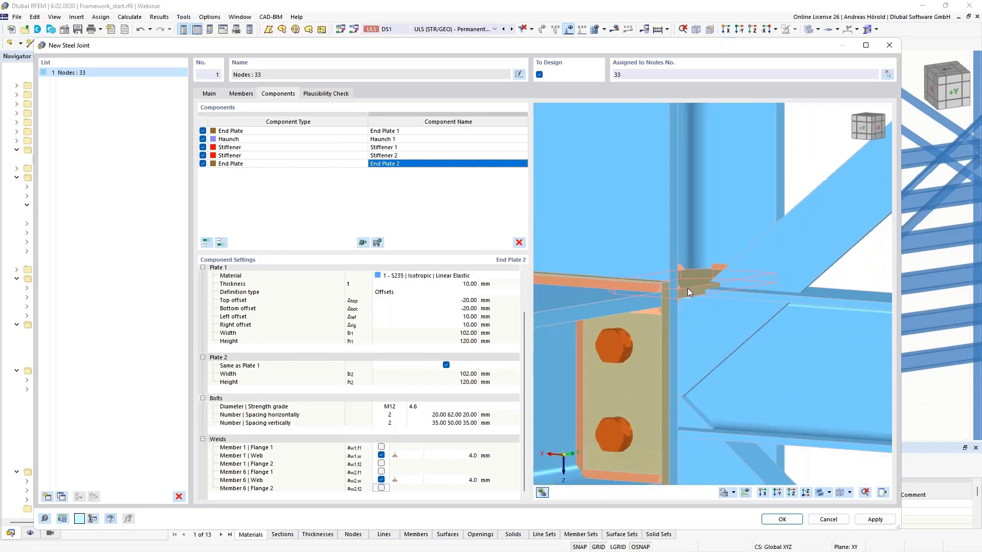
pyautogui.keyDown('ctrl'); pyautogui.moveTo(735, 385); pyautogui.dragTo(768, 380, button='middle'); pyautogui.keyUp('ctrl')
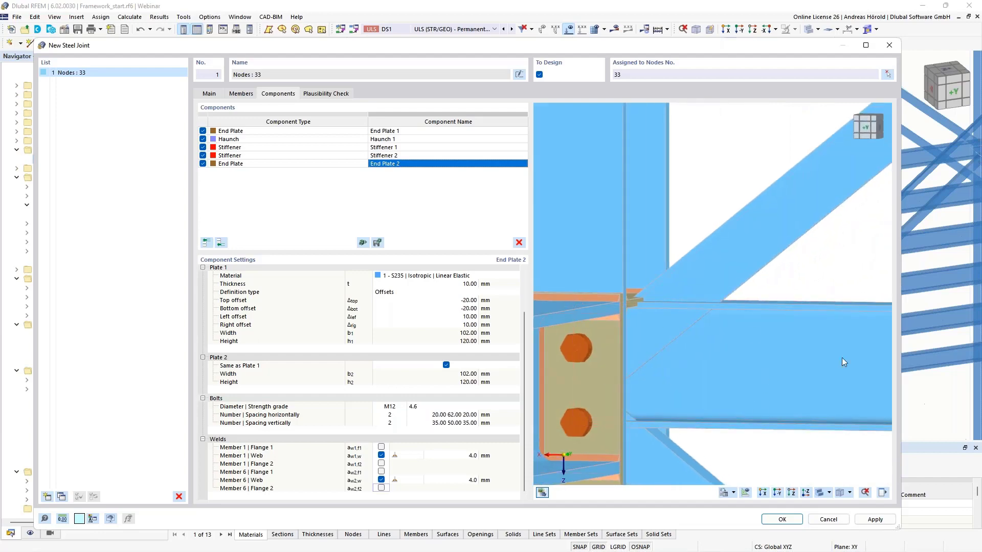
# Step: Show the object visibility list beside the joint preview and hide Member 7 in the view
pyautogui.click(883, 493)
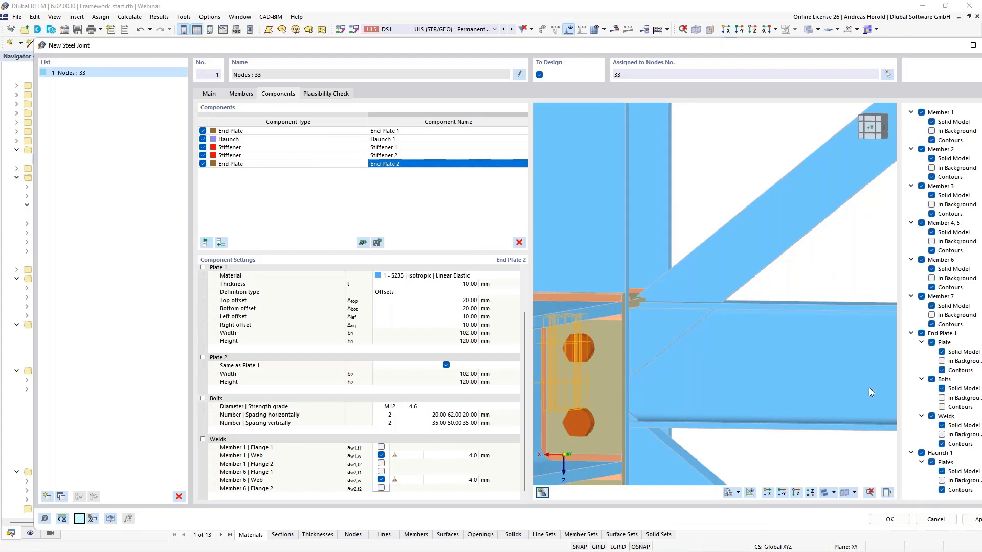
pyautogui.moveTo(847, 47); pyautogui.dragTo(806, 42)
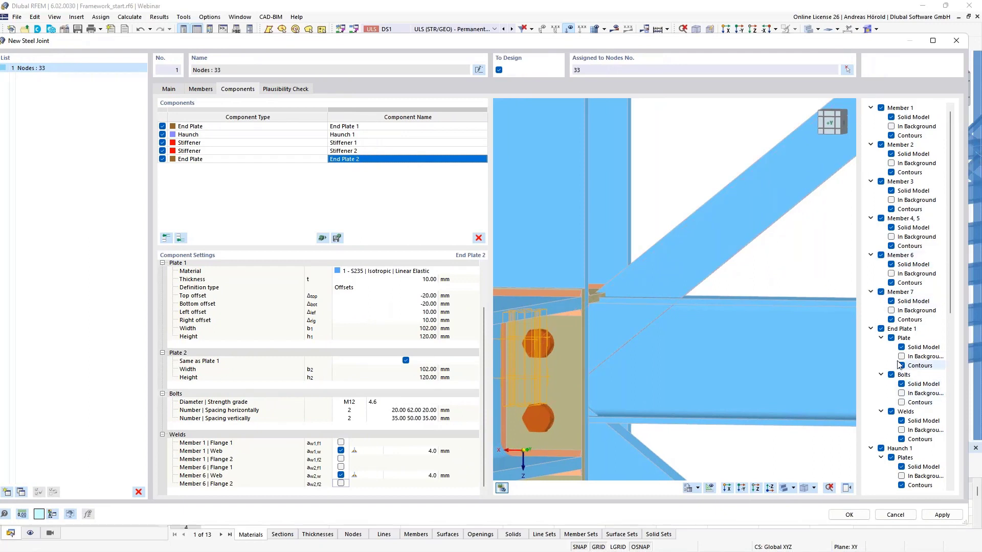
pyautogui.click(880, 292)
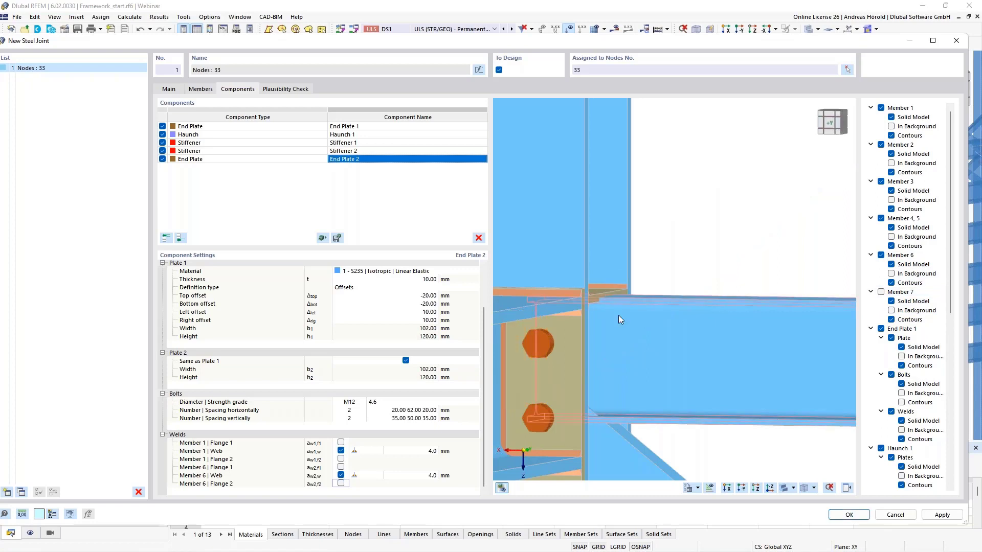
pyautogui.moveTo(680, 360); pyautogui.dragTo(810, 335, button='middle')
pyautogui.scroll(2, 767, 324)
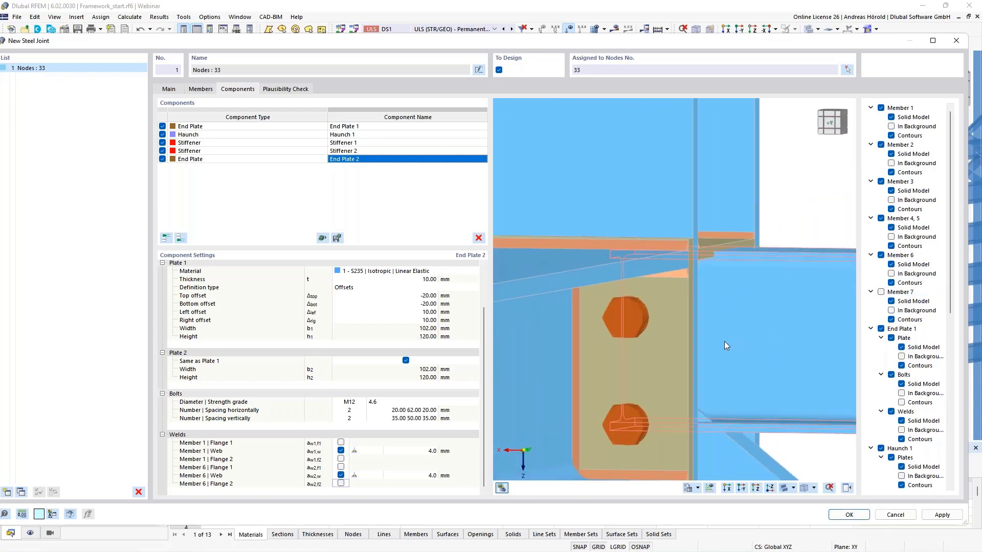
pyautogui.keyDown('ctrl'); pyautogui.moveTo(724, 341); pyautogui.dragTo(702, 350, button='middle'); pyautogui.keyUp('ctrl')
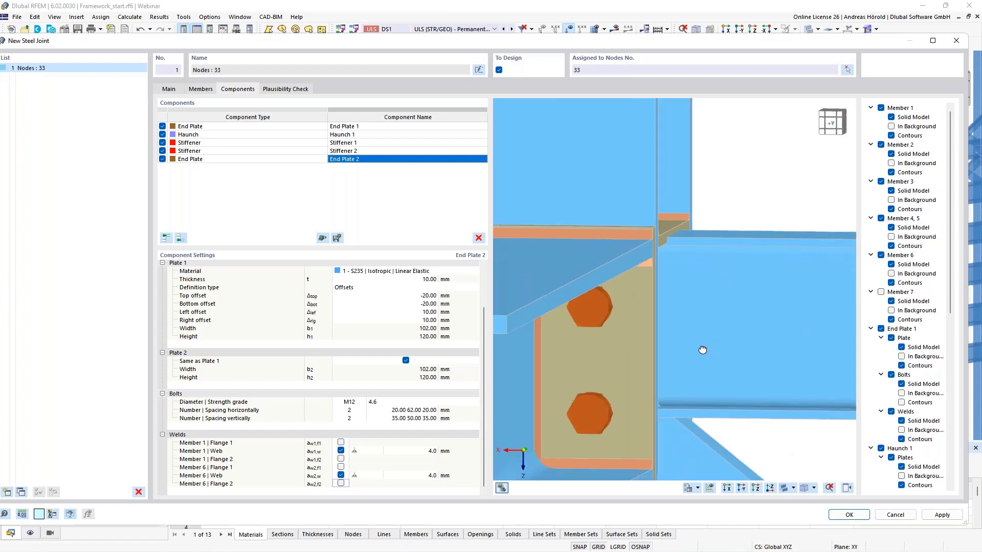
# Step: Add a Member Cut component to the joint with Member 1 as the member to cut
pyautogui.click(181, 238)
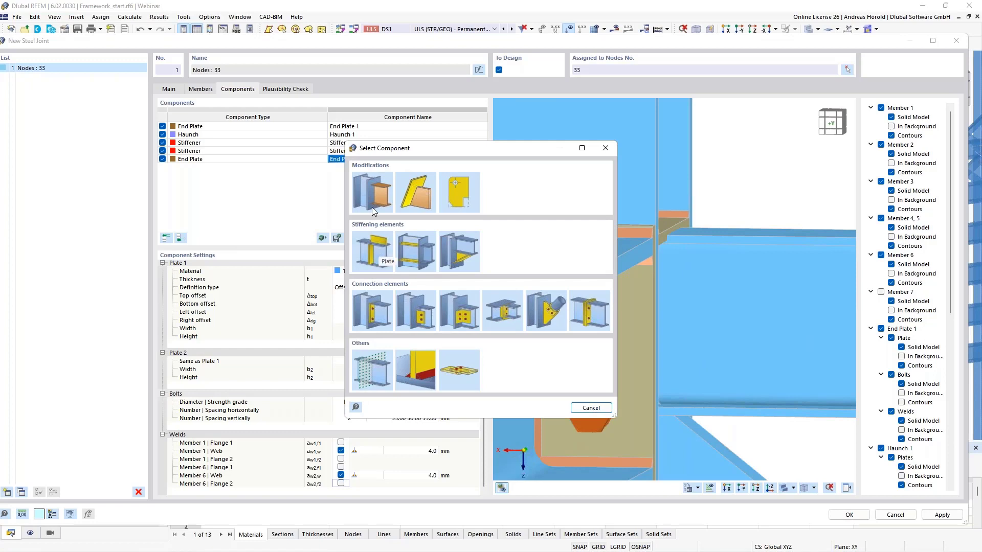
pyautogui.click(372, 190)
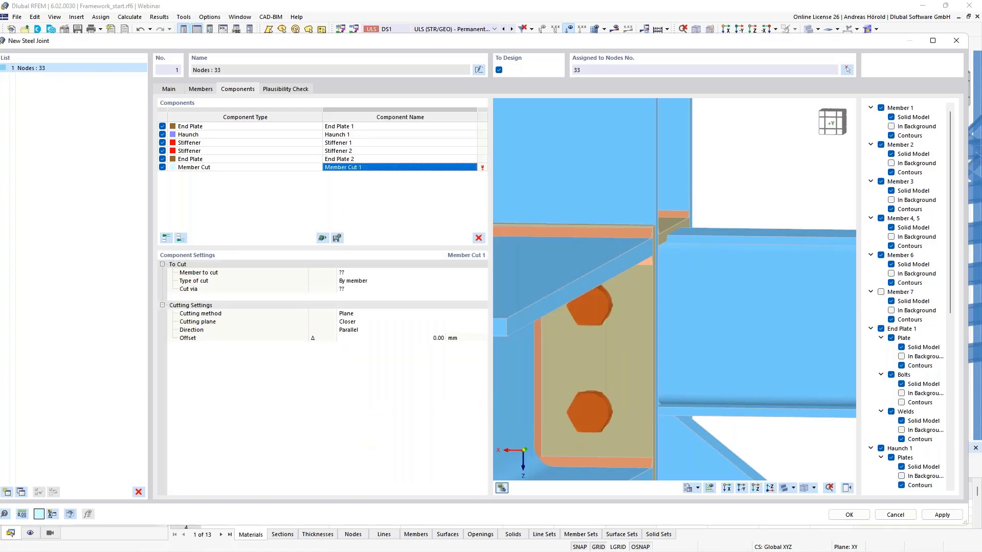
pyautogui.click(357, 273)
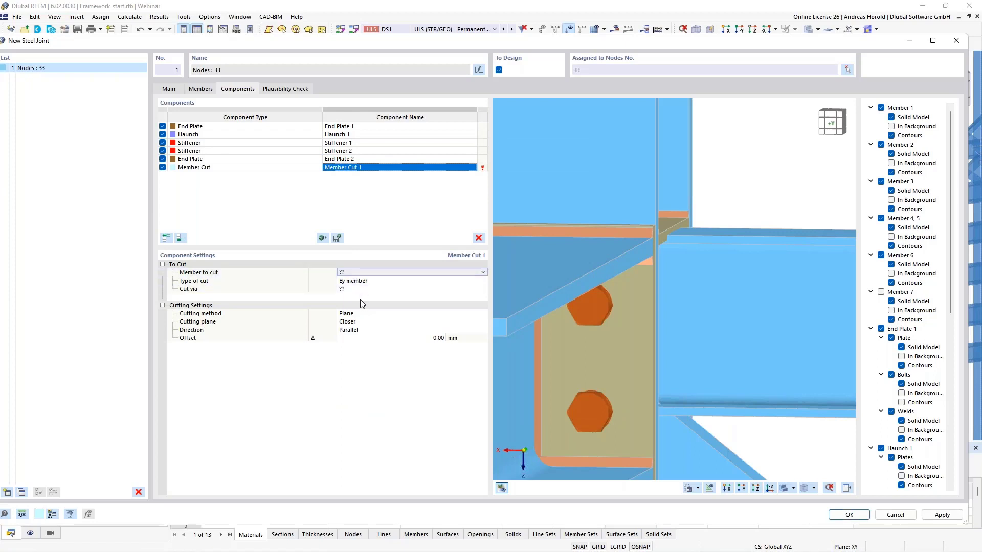
pyautogui.click(366, 272)
pyautogui.click(369, 288)
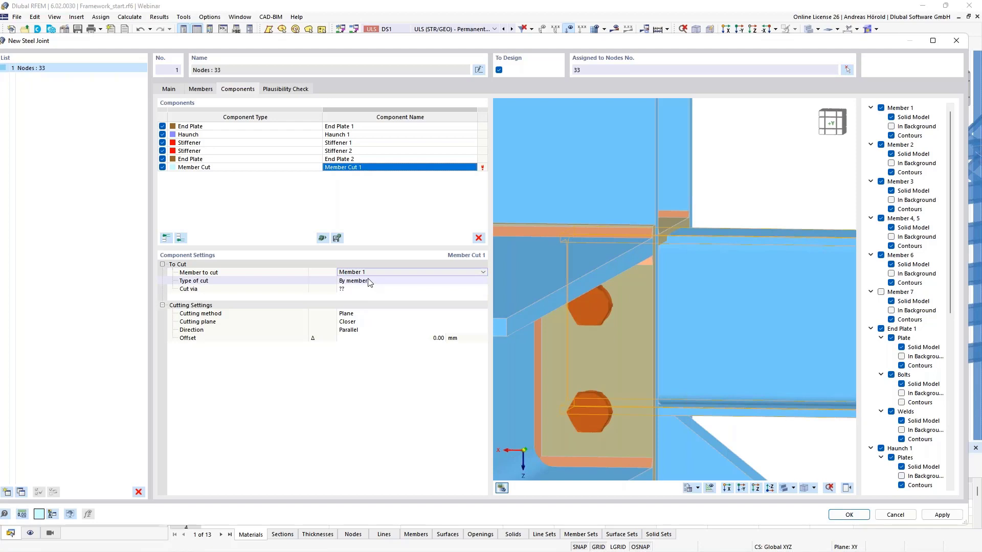
# Step: Set Member Cut 1 to cut by plate via Plate 1 of Stiffener 1
pyautogui.click(370, 283)
pyautogui.click(372, 306)
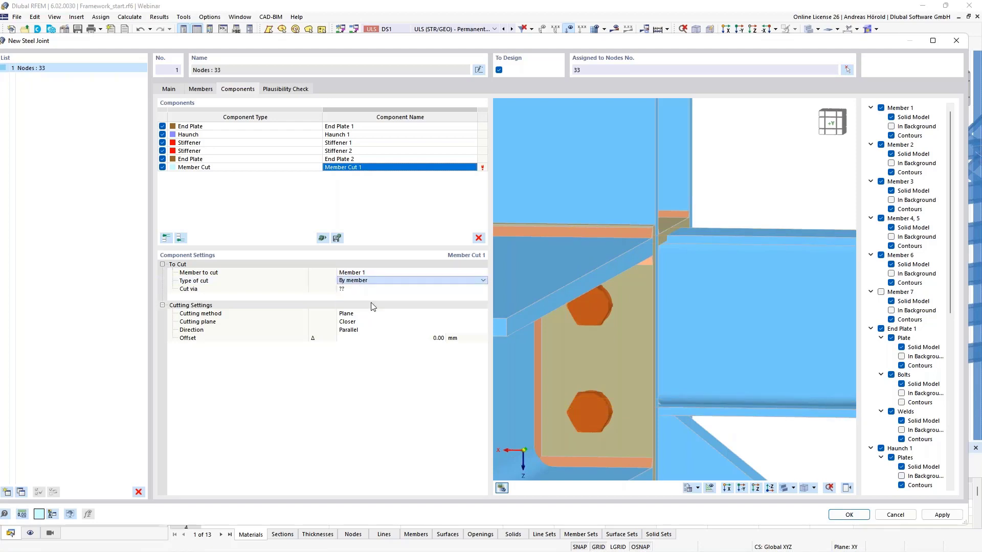
pyautogui.click(366, 290)
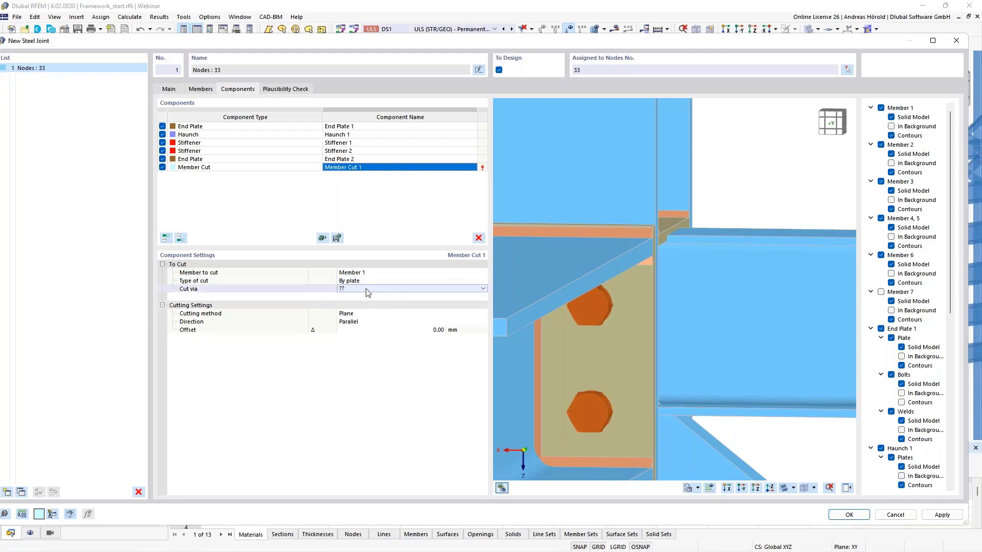
pyautogui.click(366, 290)
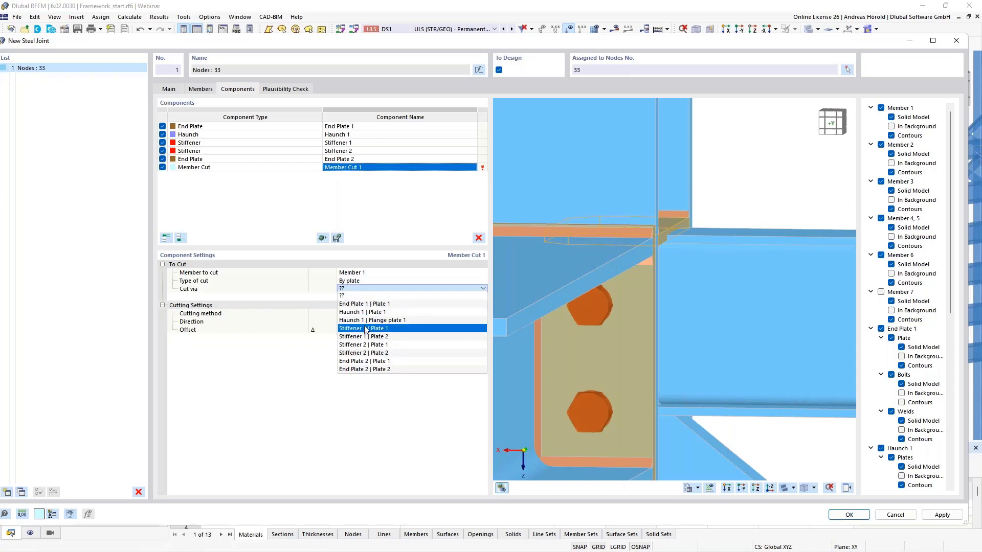
pyautogui.click(399, 333)
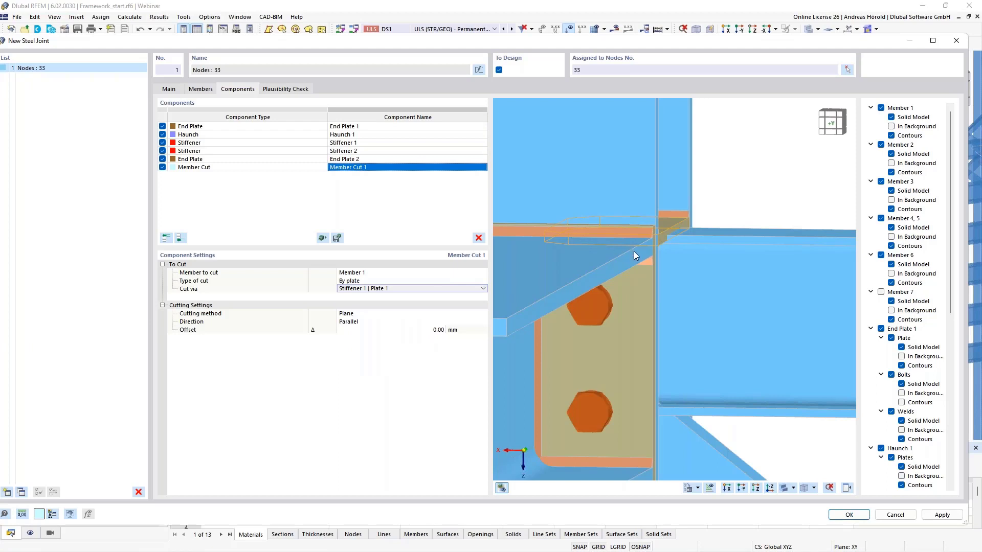
# Step: Set the cutting method of Member Cut 1 to Surface with an offset of 15 mm
pyautogui.click(371, 314)
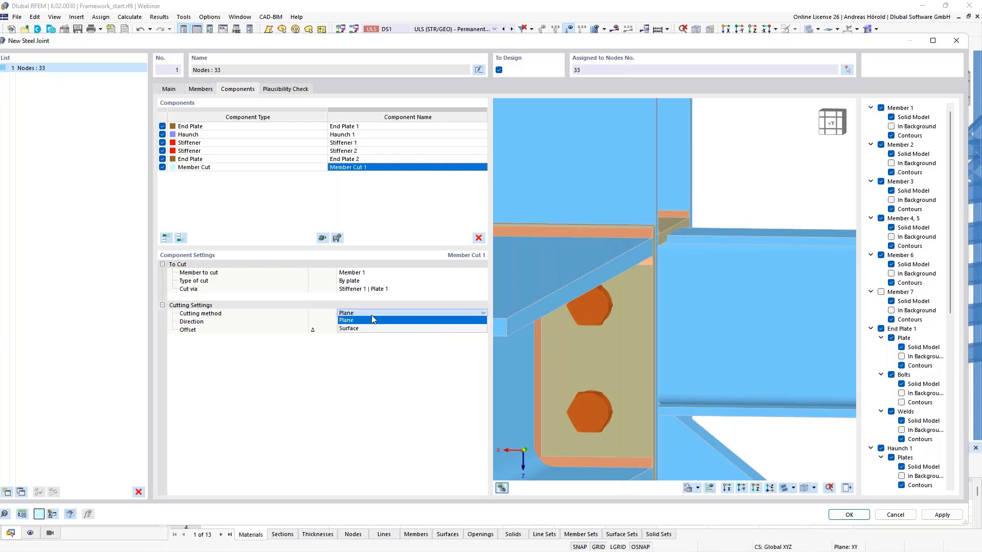
pyautogui.click(371, 322)
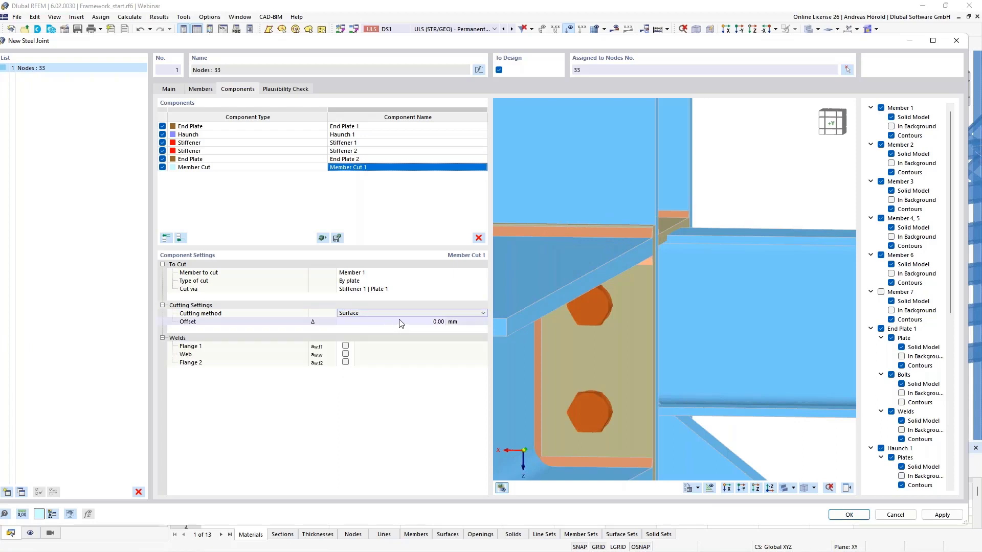
pyautogui.click(427, 321)
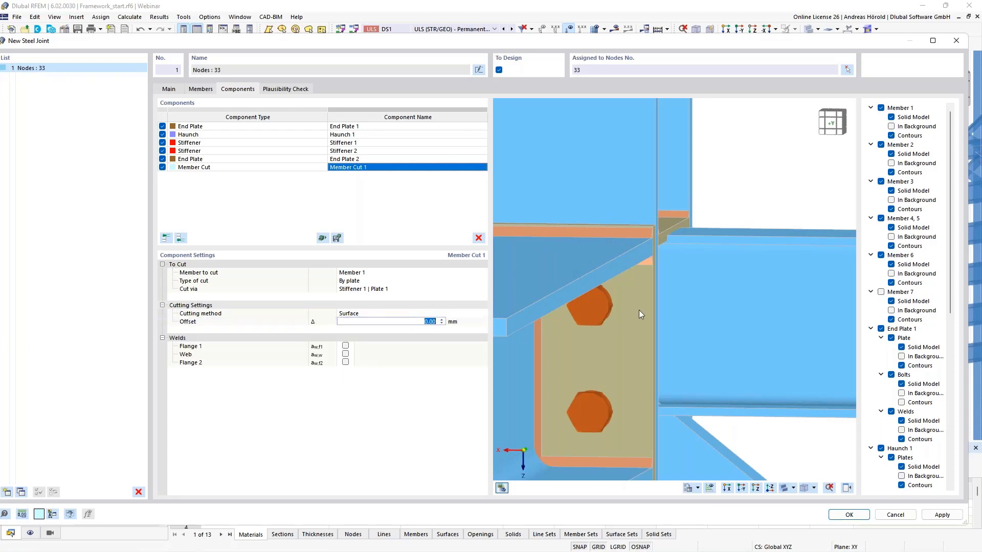
pyautogui.write('15')
pyautogui.press('Return')
pyautogui.scroll(5, 651, 281)
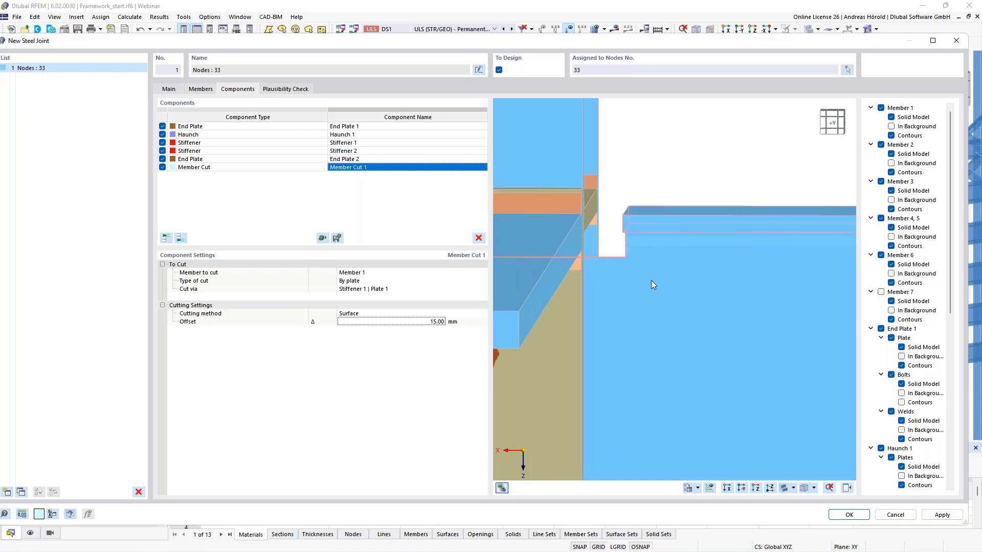
pyautogui.moveTo(651, 281); pyautogui.dragTo(734, 302, button='middle')
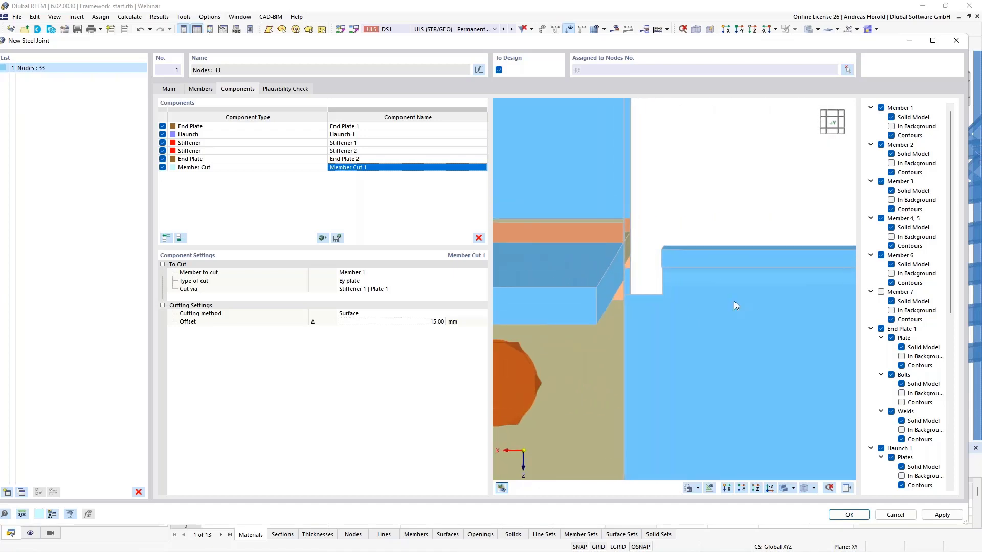
pyautogui.scroll(-4, 696, 283)
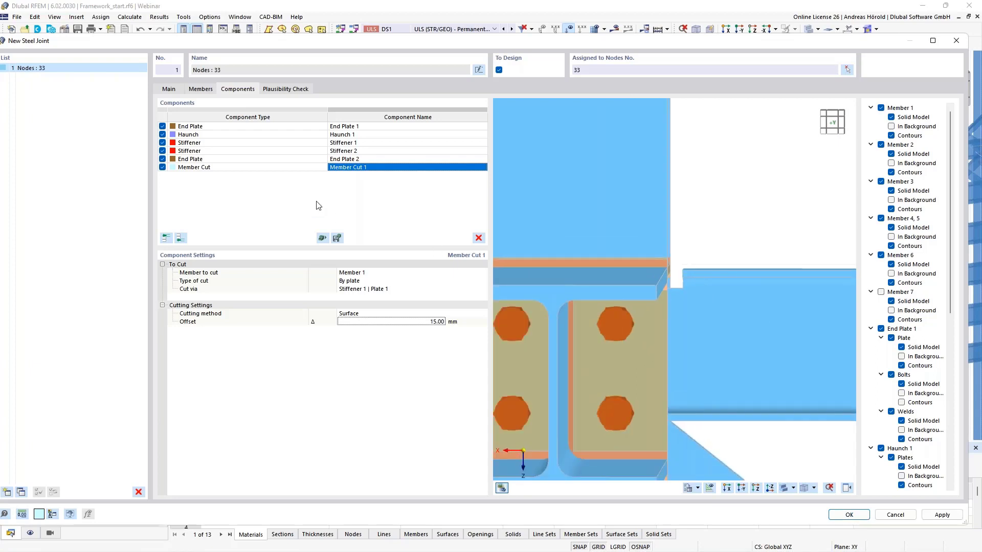
# Step: Copy Member Cut 1 to the end of the component list and set the copy's member to cut to Member 6
pyautogui.moveTo(632, 287); pyautogui.dragTo(702, 308, button='middle')
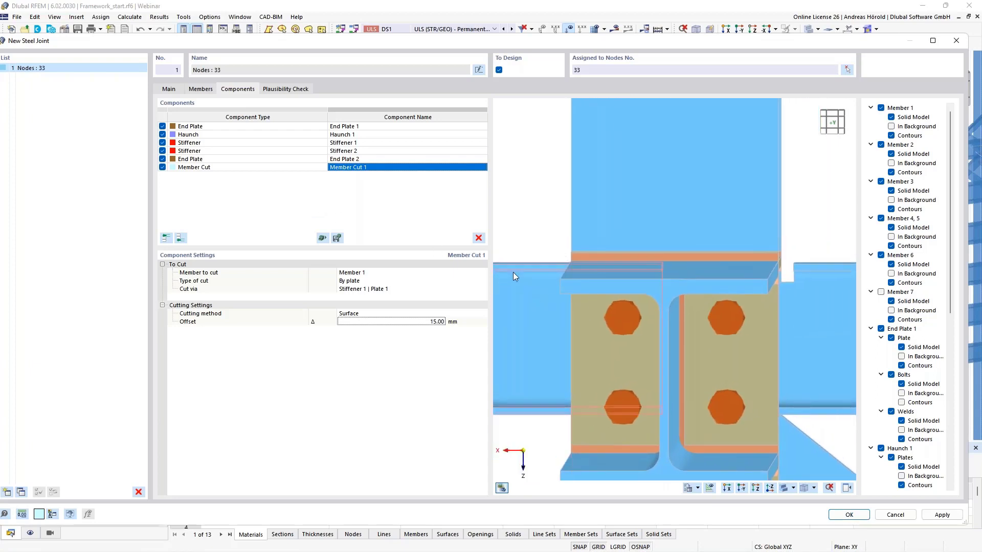
pyautogui.rightClick(358, 169)
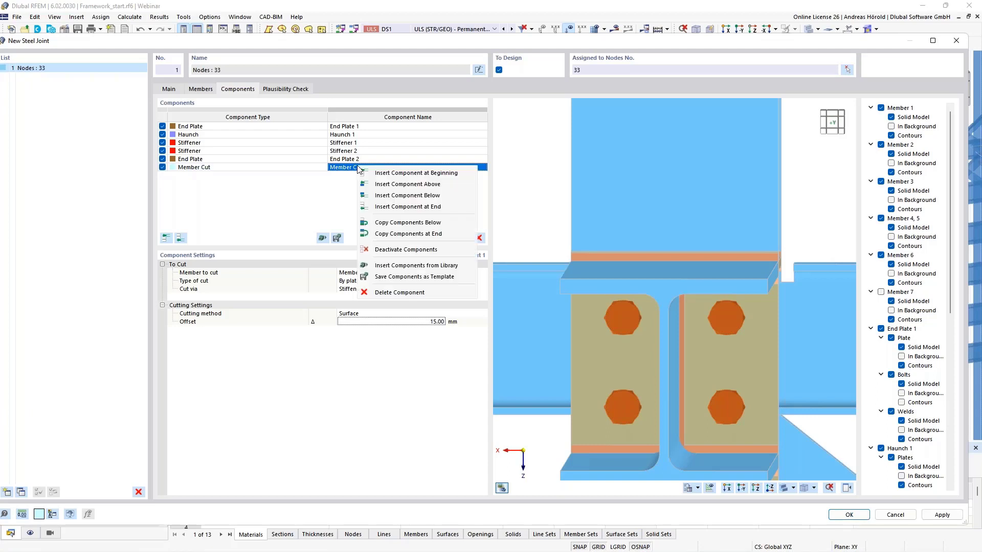
pyautogui.click(426, 235)
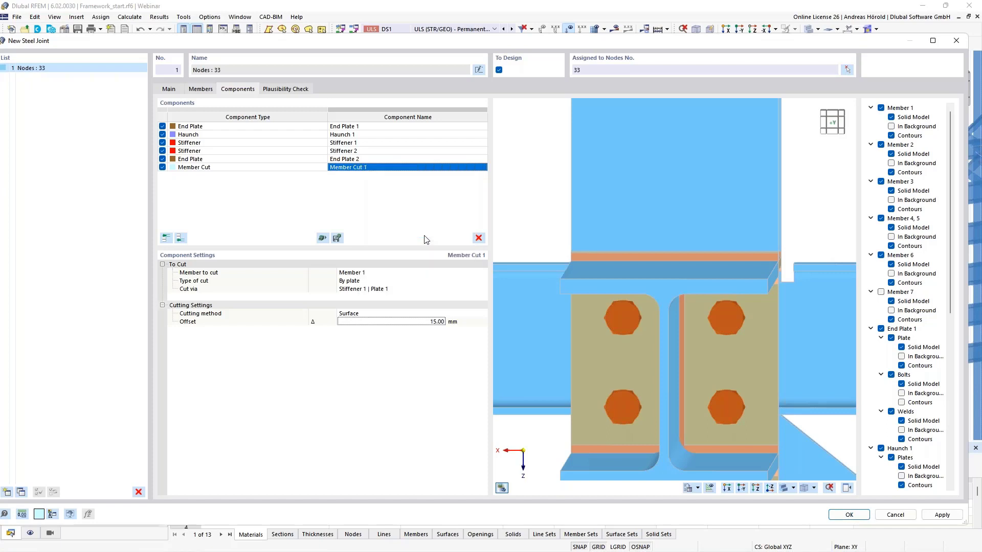
pyautogui.click(366, 275)
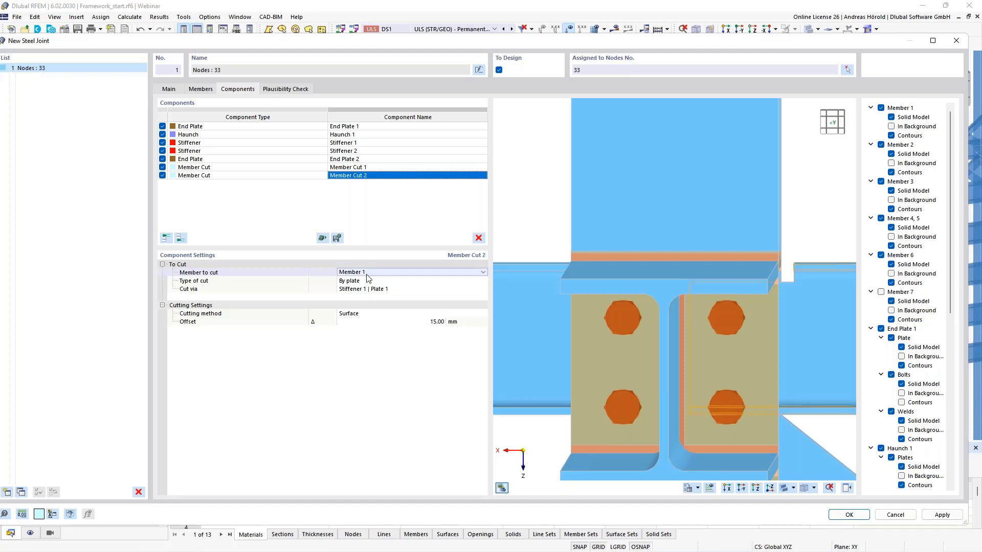
pyautogui.click(367, 274)
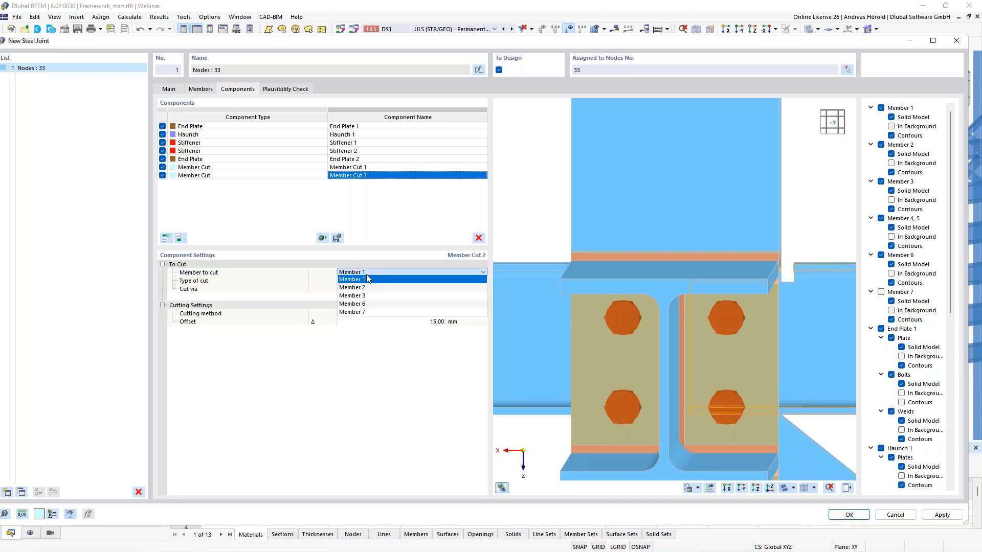
pyautogui.click(368, 304)
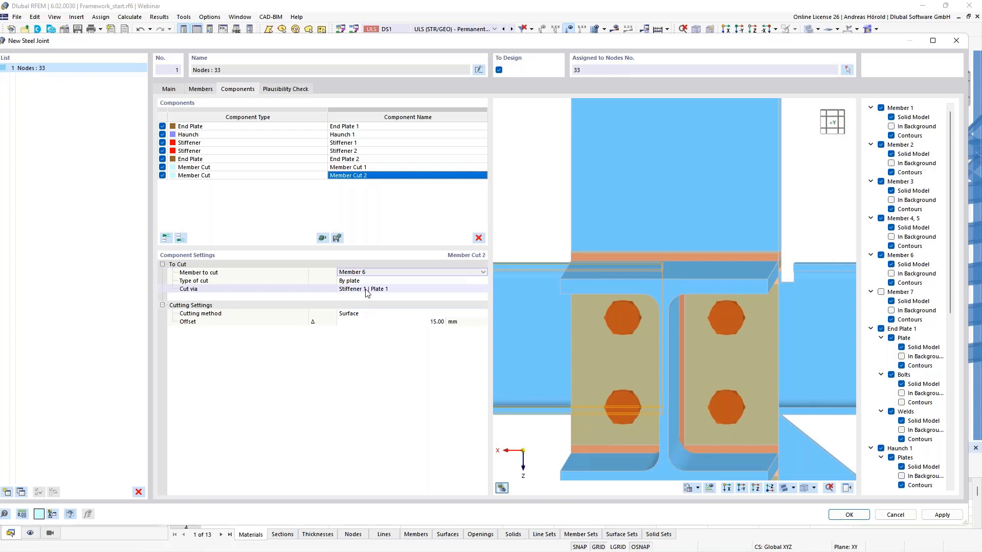
# Step: Set Member Cut 2 to cut via Plate 2 of Stiffener 1
pyautogui.click(366, 289)
pyautogui.click(366, 290)
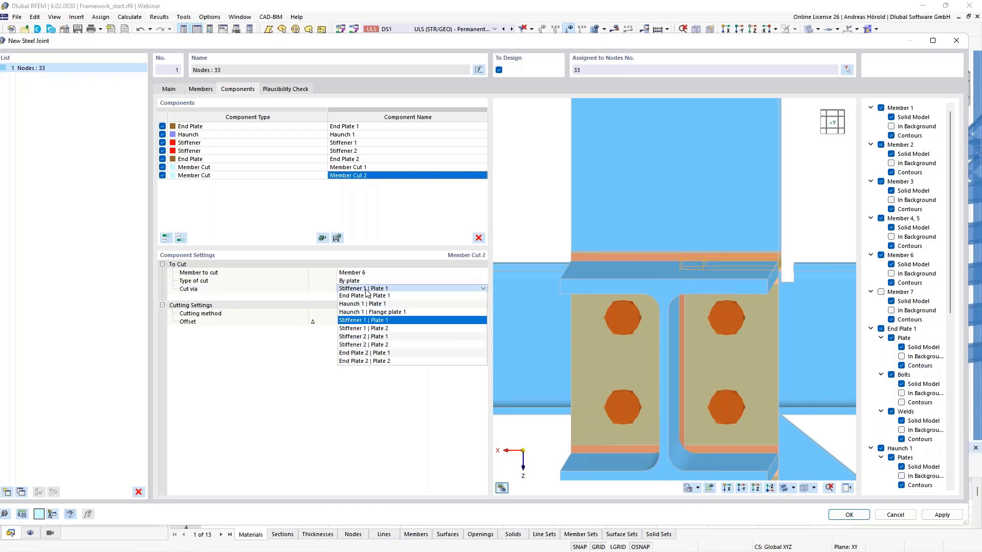
pyautogui.click(372, 331)
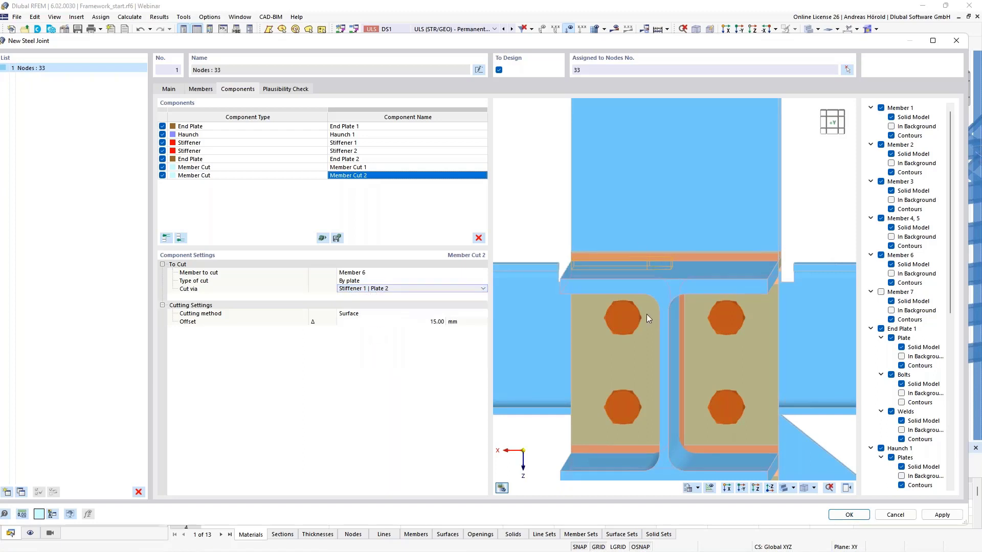
# Step: Show Member 7 again in the joint preview, hide the object visibility list and reposition the steel joint dialog
pyautogui.keyDown('ctrl'); pyautogui.moveTo(636, 346); pyautogui.dragTo(631, 317, button='middle'); pyautogui.keyUp('ctrl')
pyautogui.scroll(-4, 622, 303)
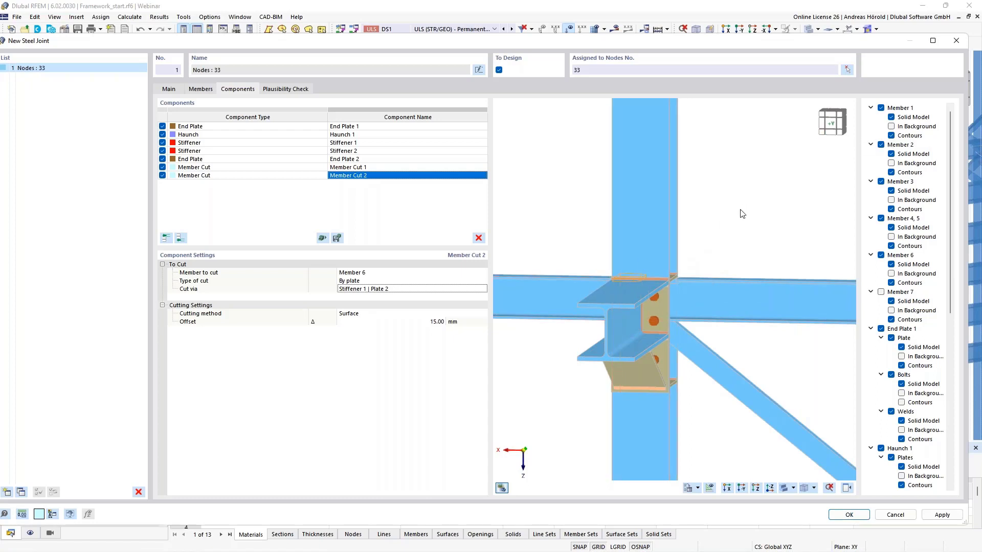
pyautogui.click(881, 292)
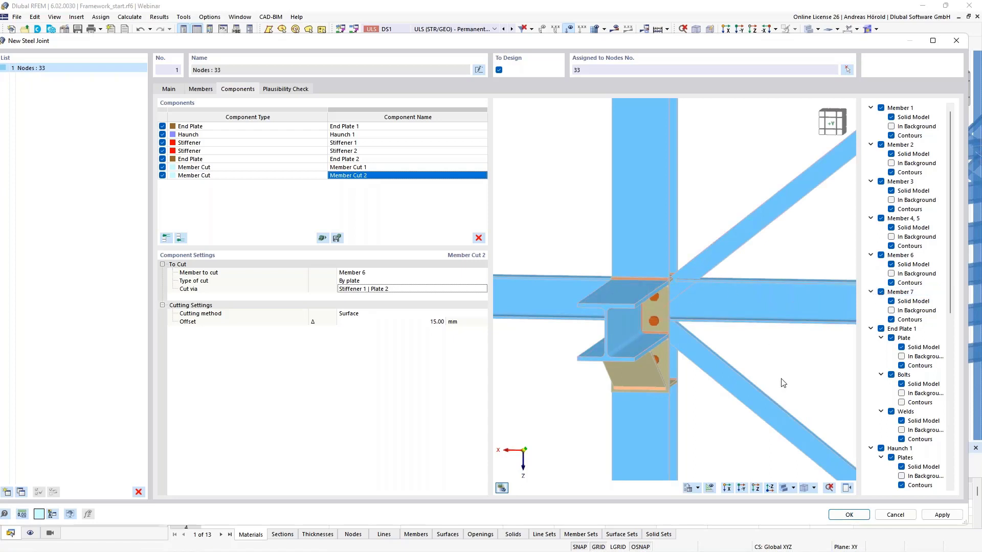
pyautogui.click(847, 489)
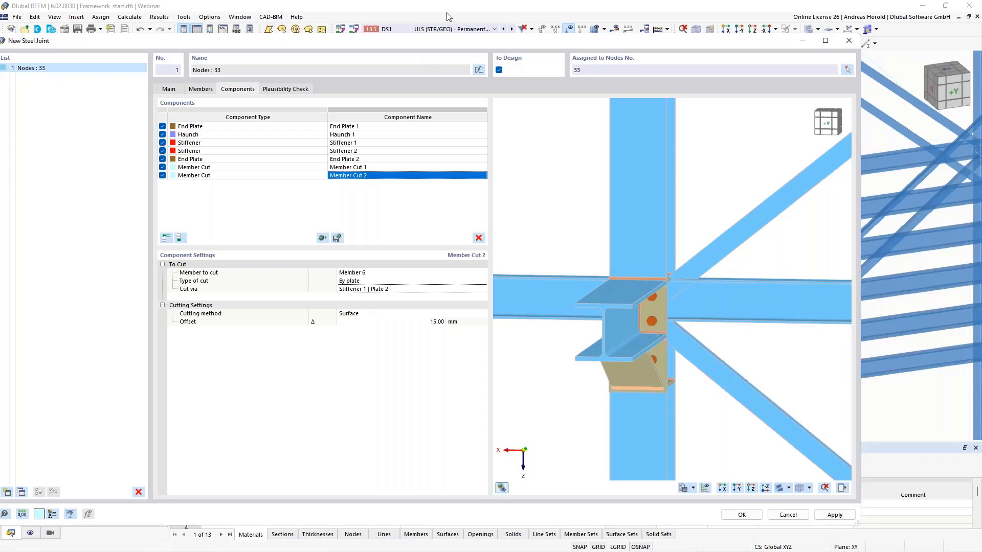
pyautogui.moveTo(460, 42); pyautogui.dragTo(505, 40)
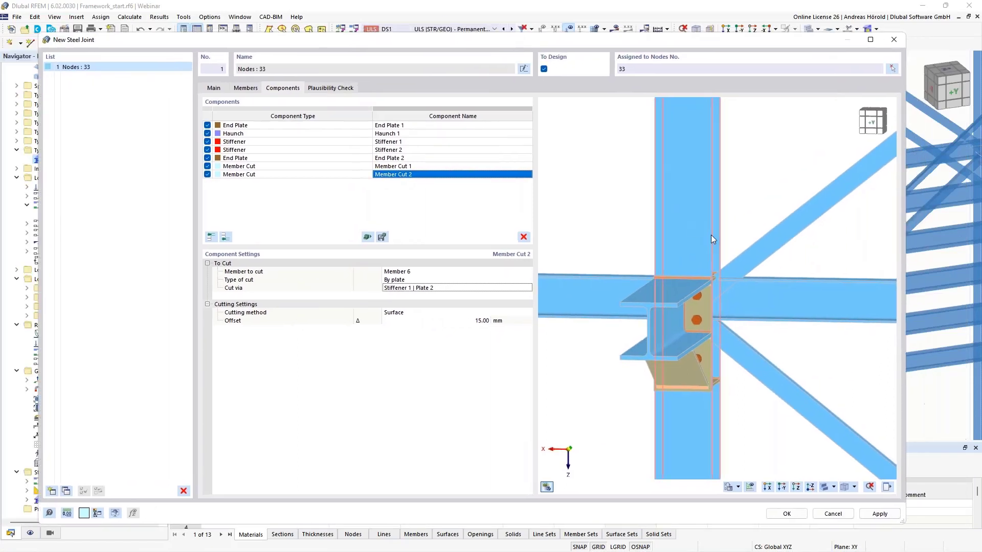
# Step: Add a Plate component at the end of the component list and assign it material 1 - S235
pyautogui.keyDown('ctrl'); pyautogui.moveTo(711, 236); pyautogui.dragTo(686, 246, button='middle'); pyautogui.keyUp('ctrl')
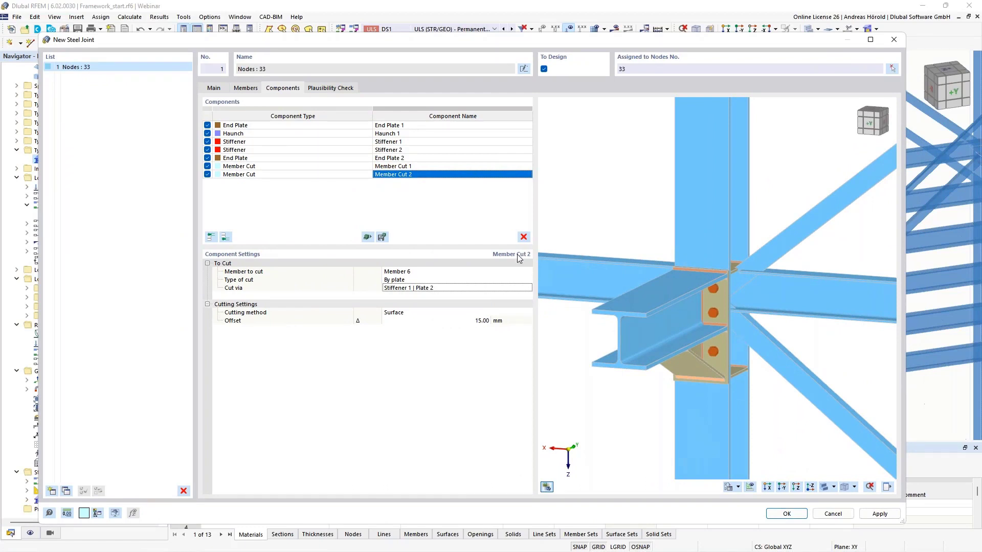
pyautogui.scroll(3, 768, 258)
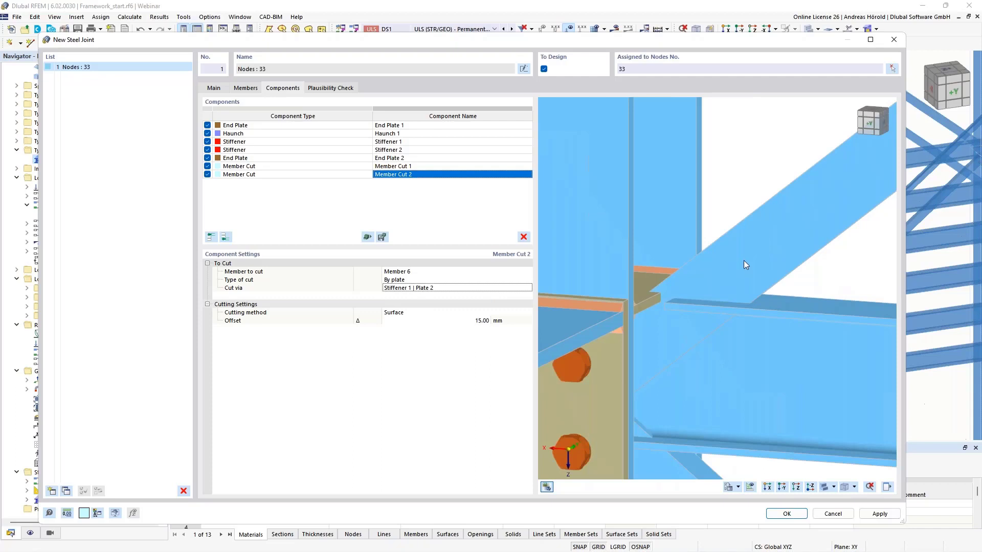
pyautogui.scroll(-1, 743, 260)
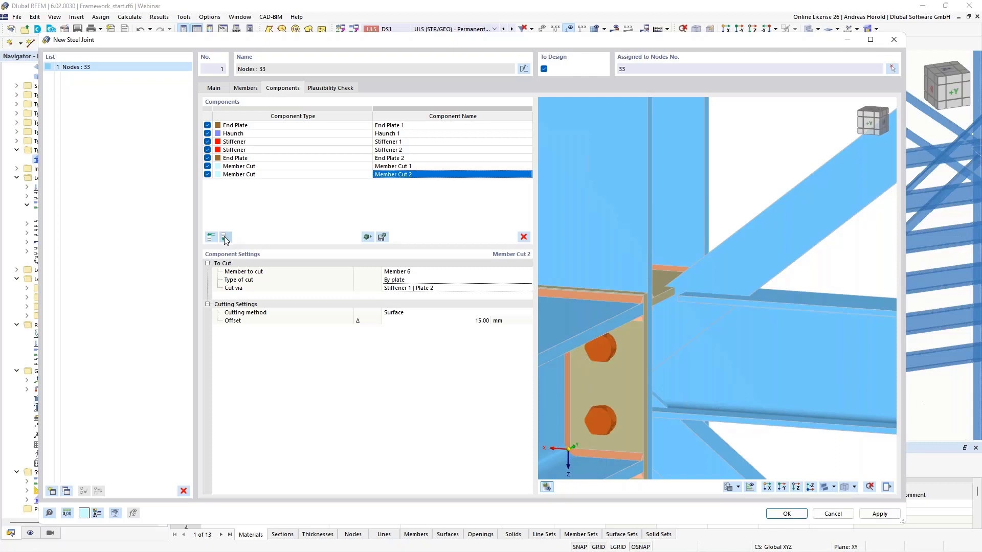
pyautogui.click(225, 239)
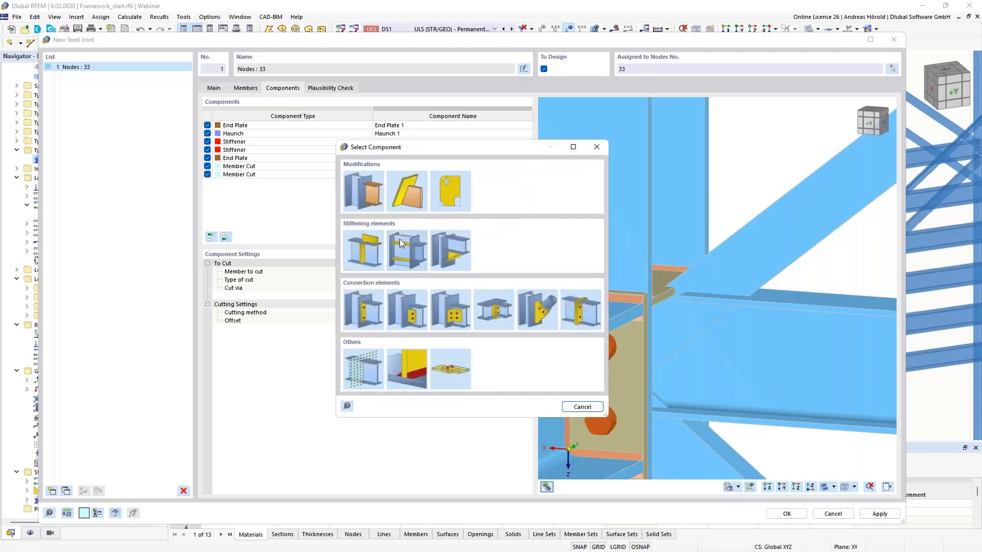
pyautogui.click(362, 245)
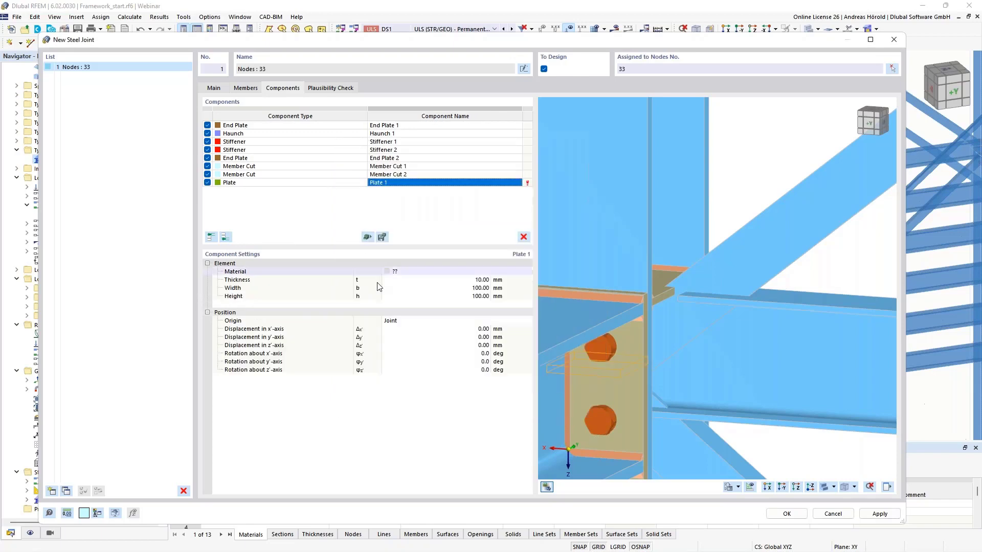
pyautogui.click(426, 273)
pyautogui.click(427, 272)
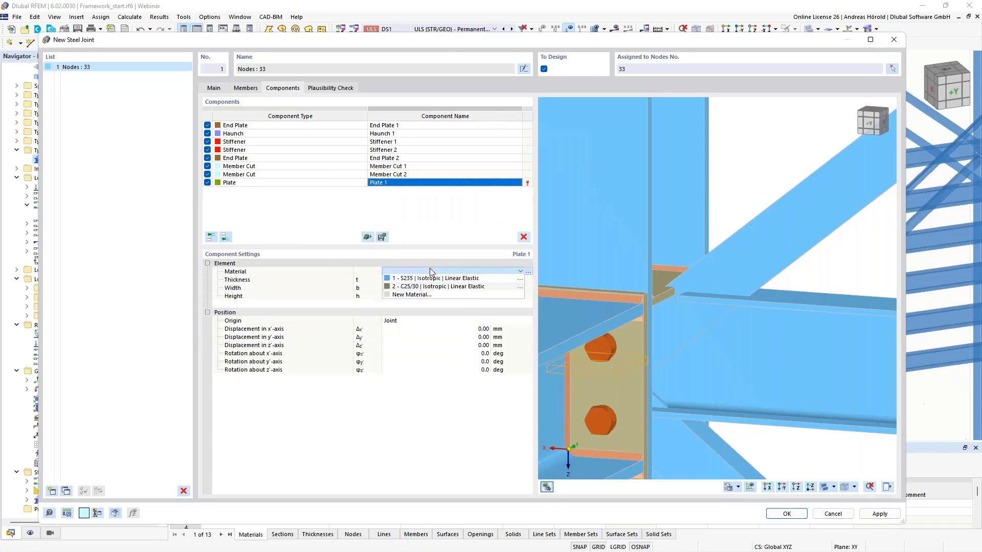
pyautogui.click(438, 279)
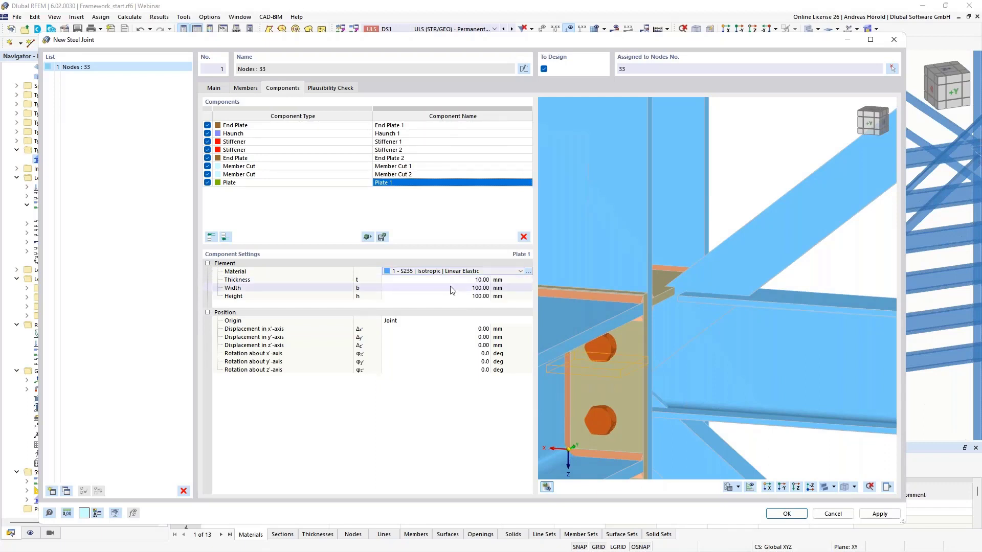
# Step: Set Plate 1's thickness to 8 mm, width to 250 mm and height to 170 mm
pyautogui.click(481, 280)
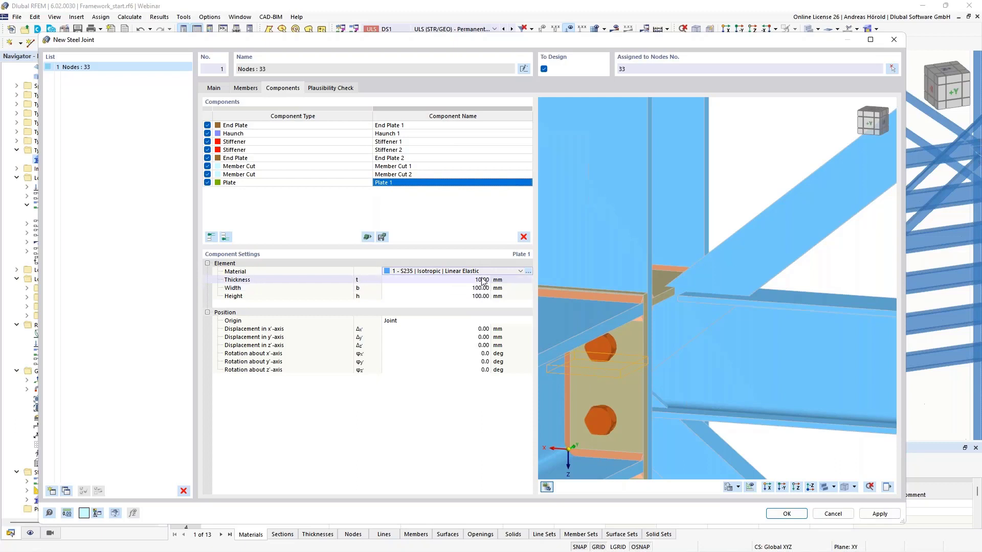
pyautogui.write('8')
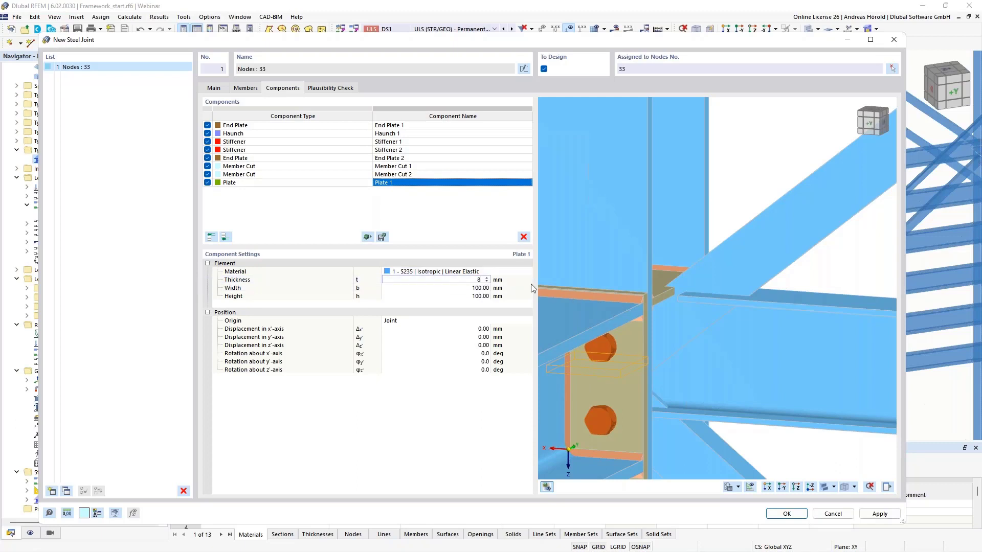
pyautogui.press('Tab')
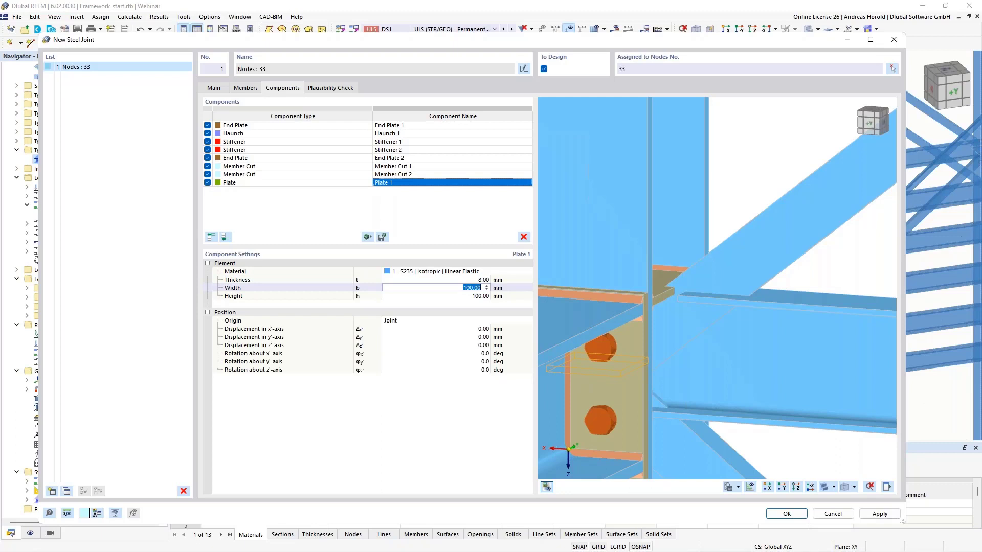
pyautogui.write('250')
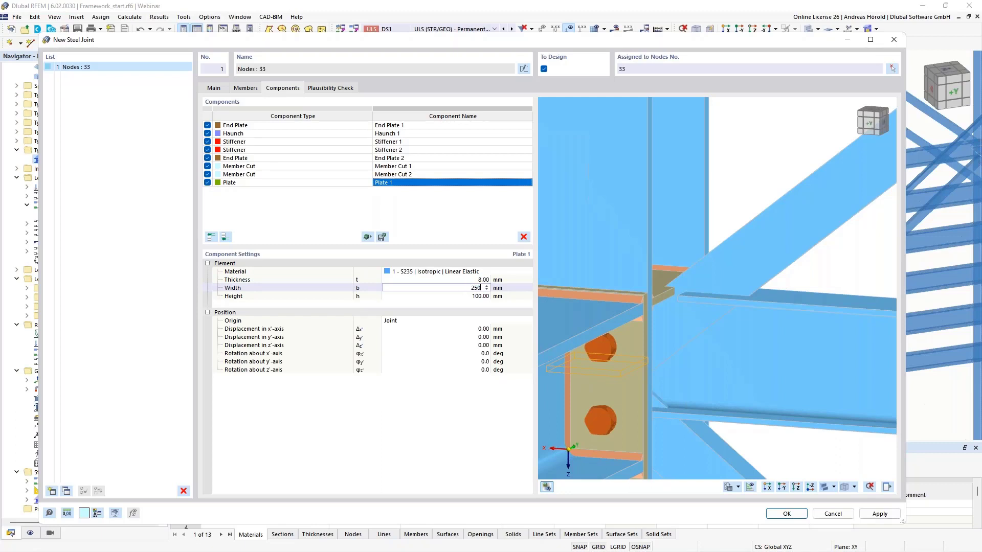
pyautogui.click(484, 296)
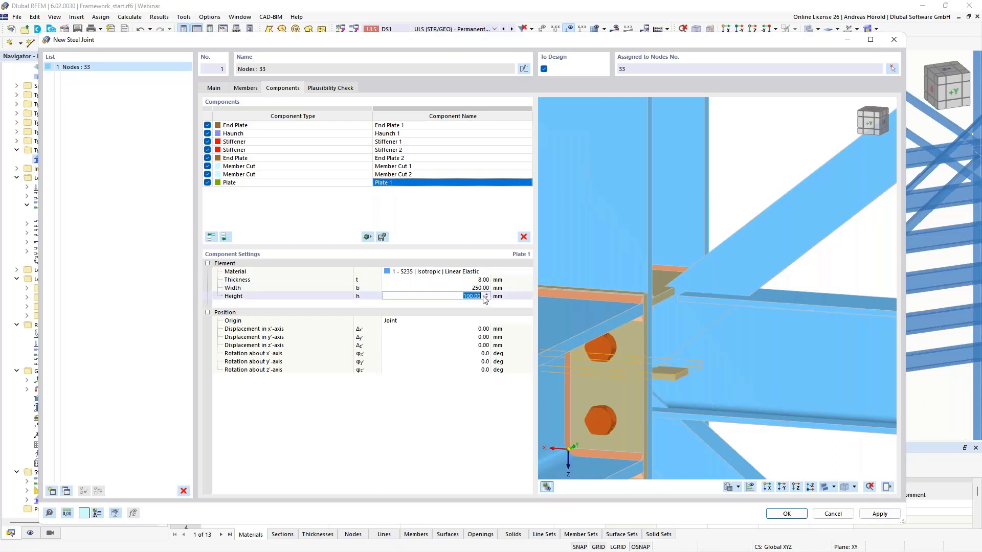
pyautogui.write('170')
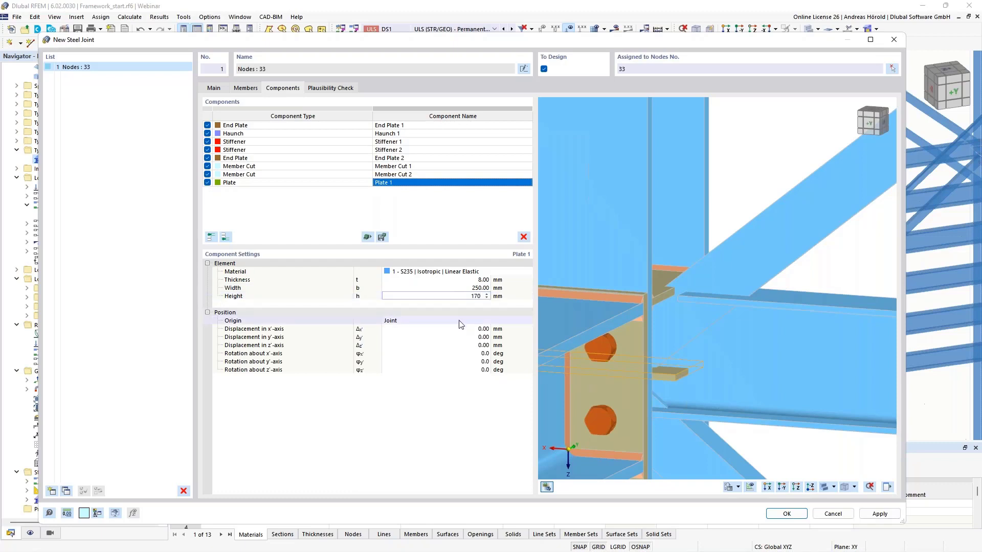
# Step: Open the origin options for the position of Plate 1
pyautogui.click(458, 323)
pyautogui.click(452, 323)
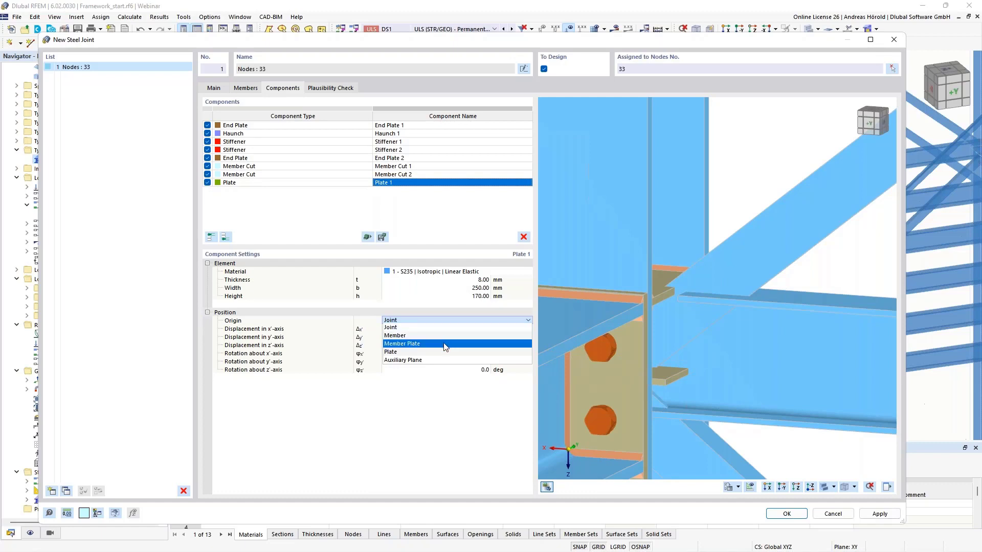
# Step: Set Plate 1's origin to Member Plate and reference it to Member 7 | Leg 1
pyautogui.click(444, 345)
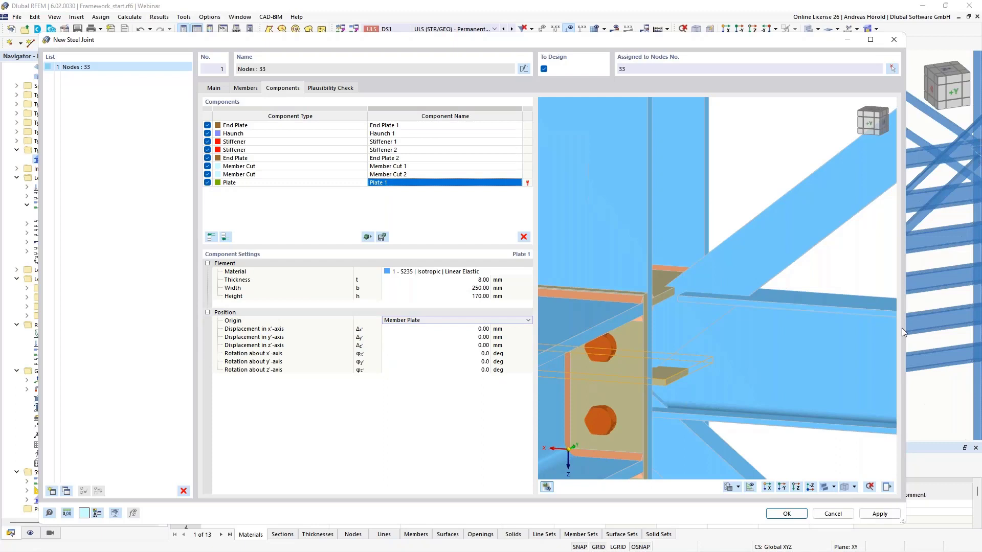
pyautogui.moveTo(905, 327); pyautogui.dragTo(968, 327)
pyautogui.click(542, 321)
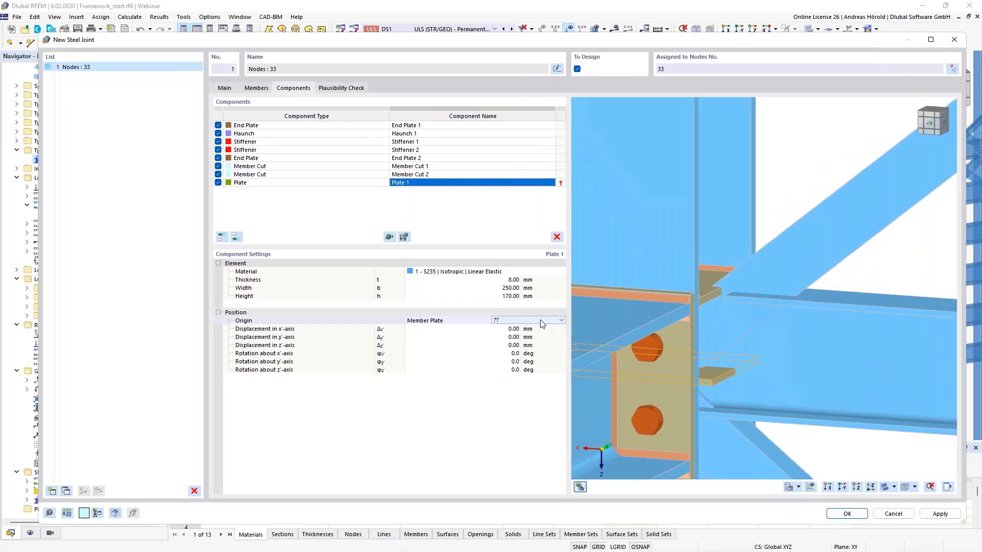
pyautogui.click(543, 323)
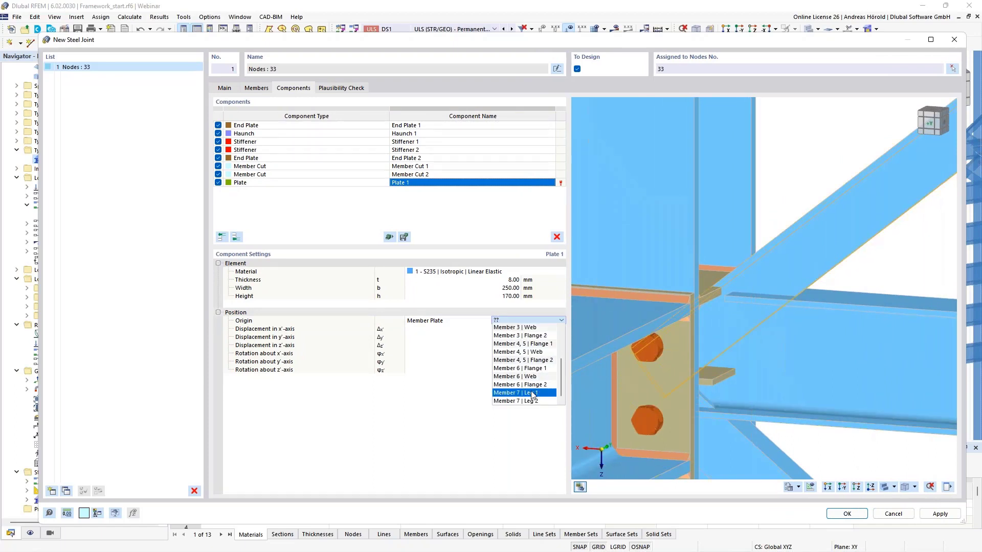
pyautogui.click(534, 393)
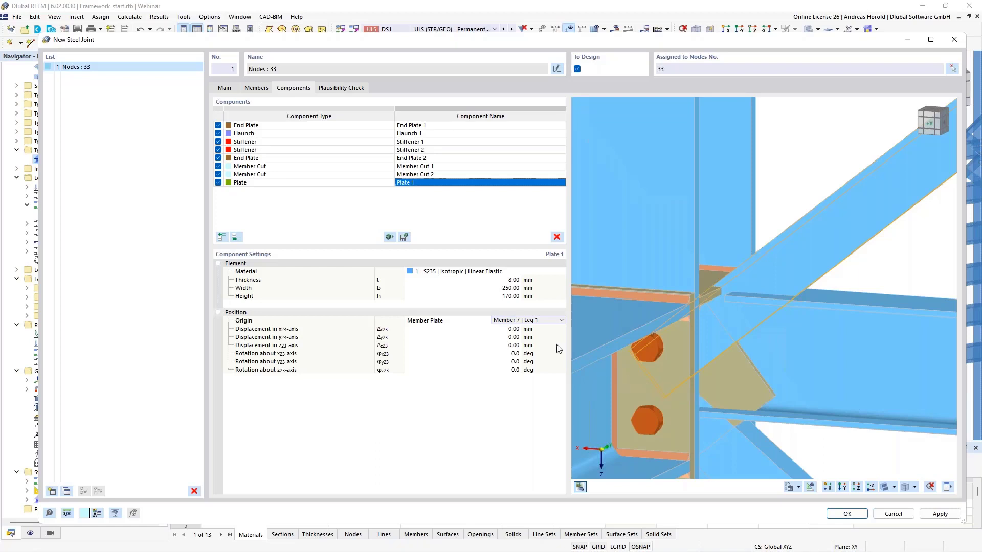
# Step: Displace Plate 1 by 250 mm along its local x-axis and -8 mm along its local z-axis
pyautogui.click(505, 329)
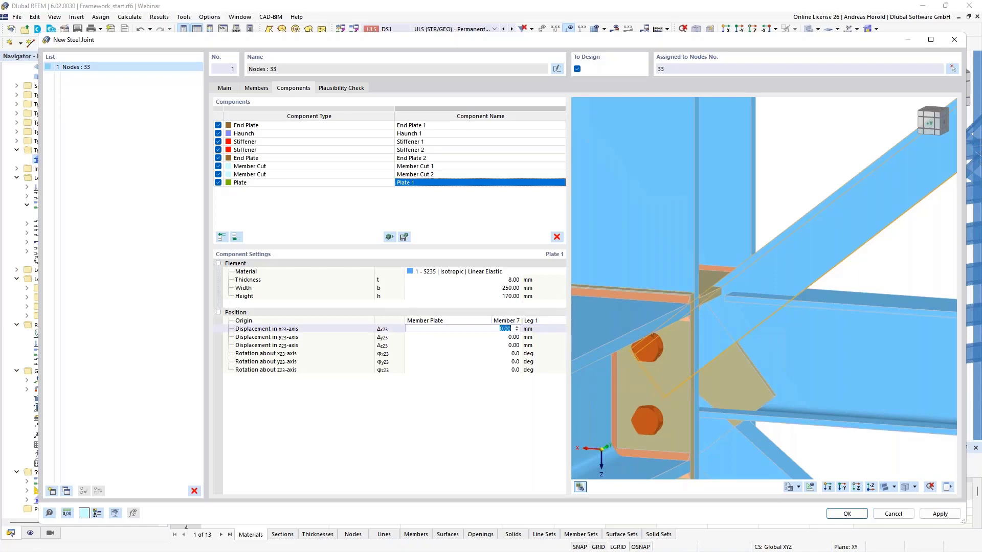
pyautogui.write('250')
pyautogui.press('Tab')
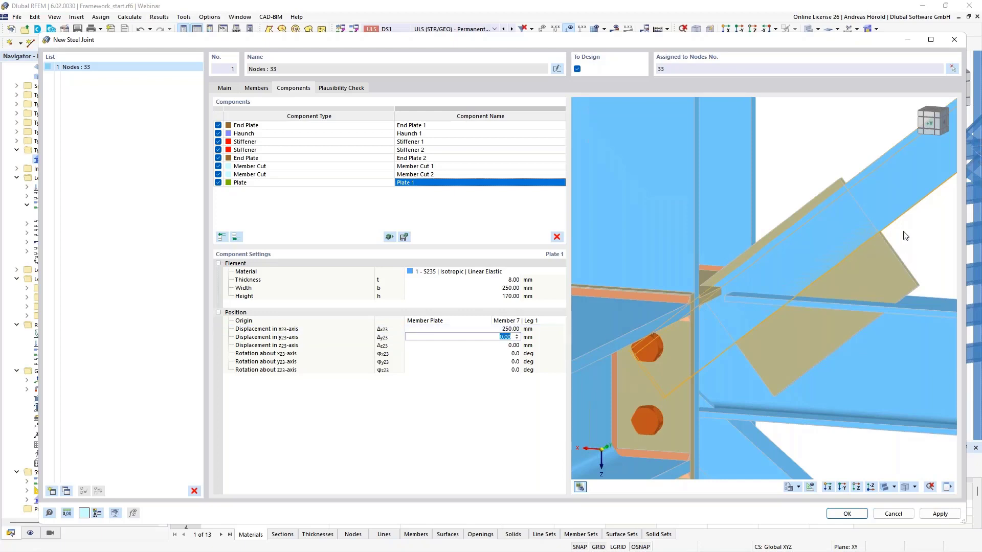
pyautogui.keyDown('ctrl'); pyautogui.moveTo(916, 236); pyautogui.dragTo(881, 247, button='middle'); pyautogui.keyUp('ctrl')
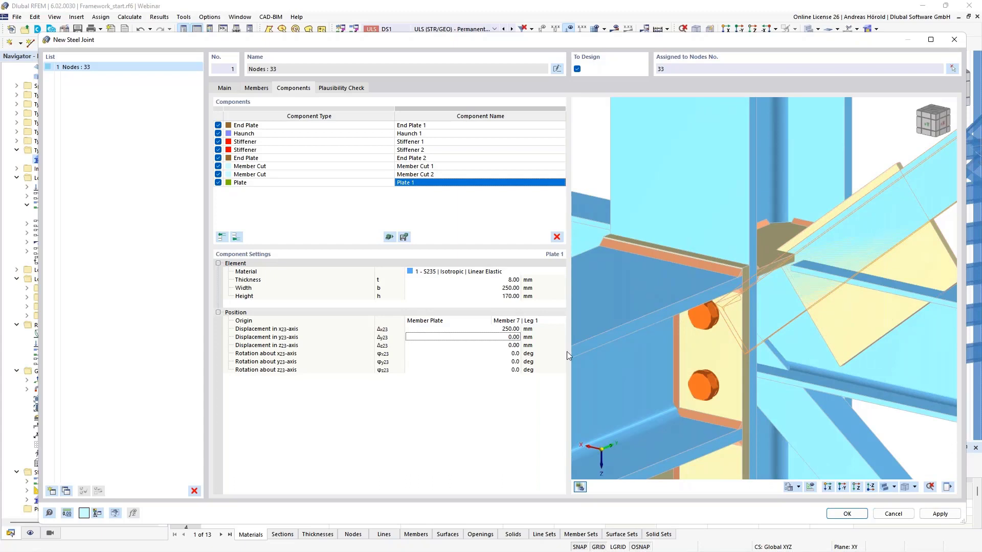
pyautogui.click(508, 346)
pyautogui.write('-8')
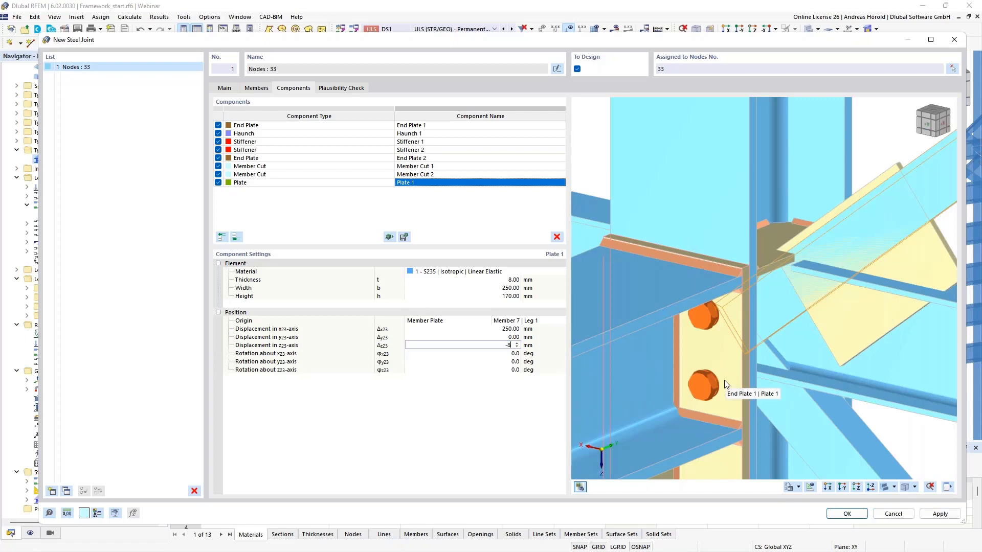
pyautogui.press('Tab')
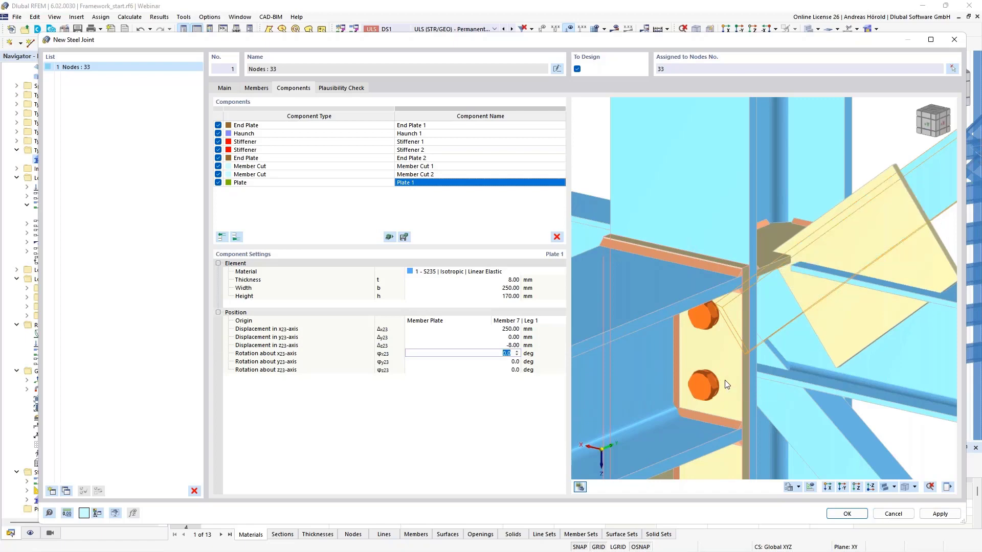
# Step: Examine from several angles how Plate 1 sits against the diagonal's leg and the neighbouring column connection
pyautogui.keyDown('ctrl'); pyautogui.moveTo(836, 304); pyautogui.dragTo(765, 309, button='middle'); pyautogui.keyUp('ctrl')
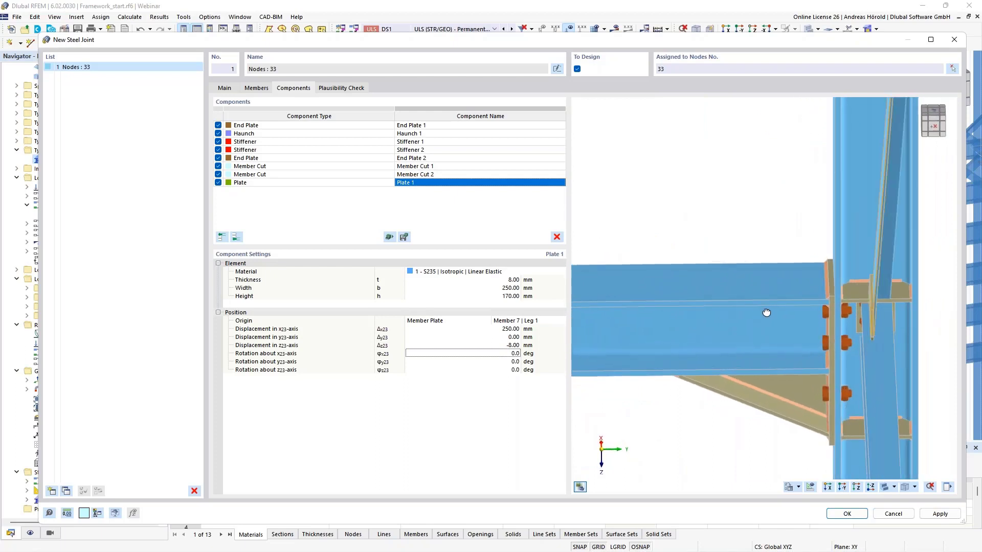
pyautogui.scroll(2, 859, 304)
pyautogui.scroll(4, 885, 302)
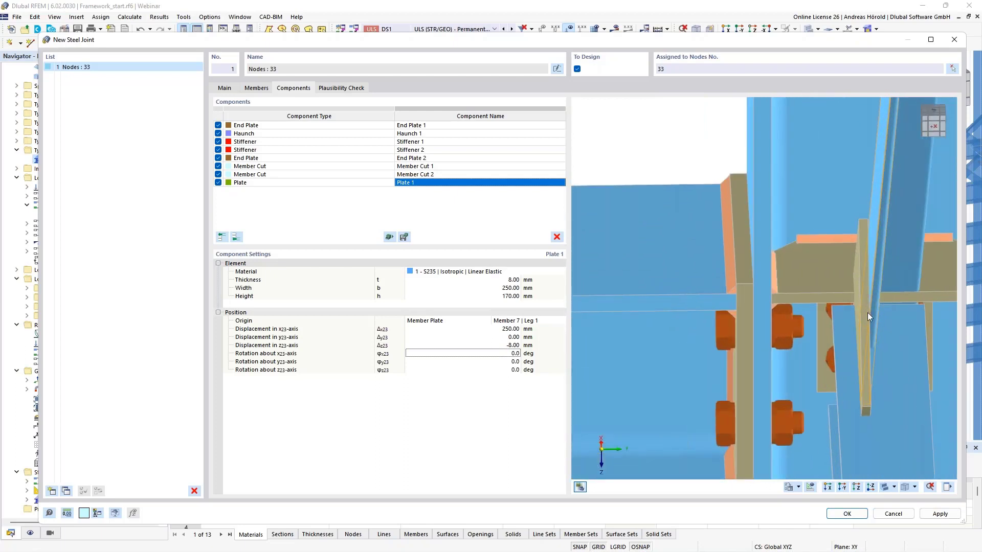
pyautogui.scroll(-2, 875, 340)
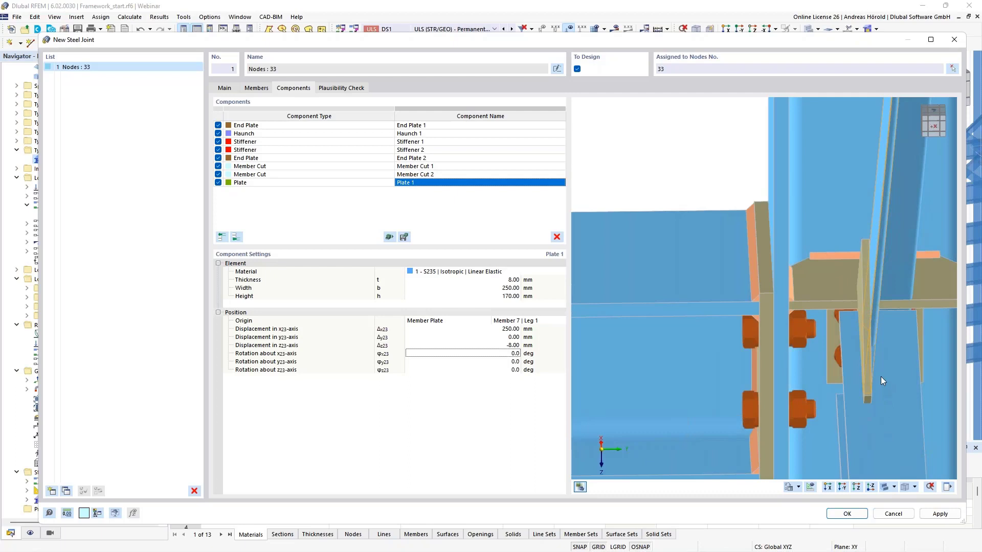
pyautogui.scroll(-1, 880, 377)
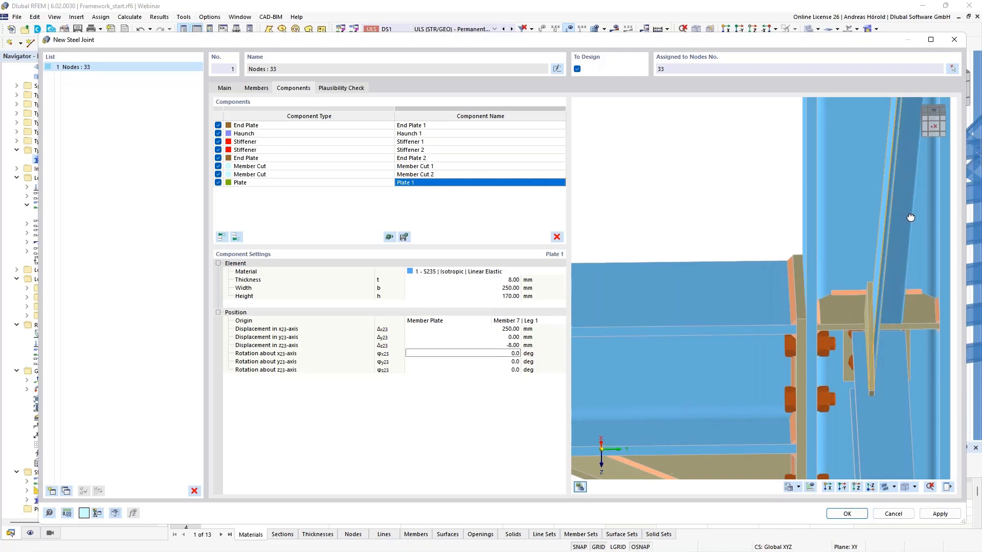
pyautogui.keyDown('ctrl'); pyautogui.moveTo(913, 213); pyautogui.dragTo(907, 236, button='middle'); pyautogui.keyUp('ctrl')
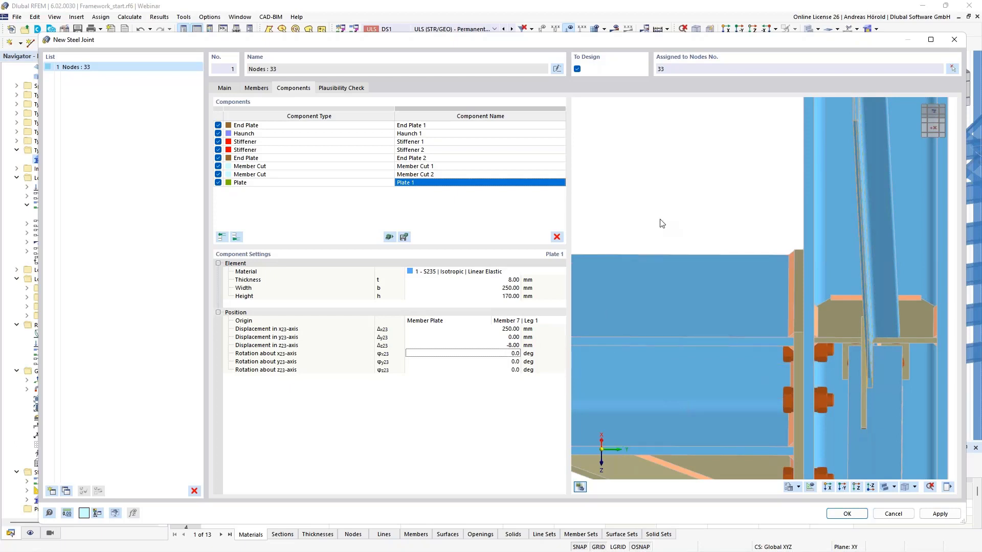
pyautogui.keyDown('ctrl'); pyautogui.moveTo(712, 354); pyautogui.dragTo(753, 315, button='middle'); pyautogui.keyUp('ctrl')
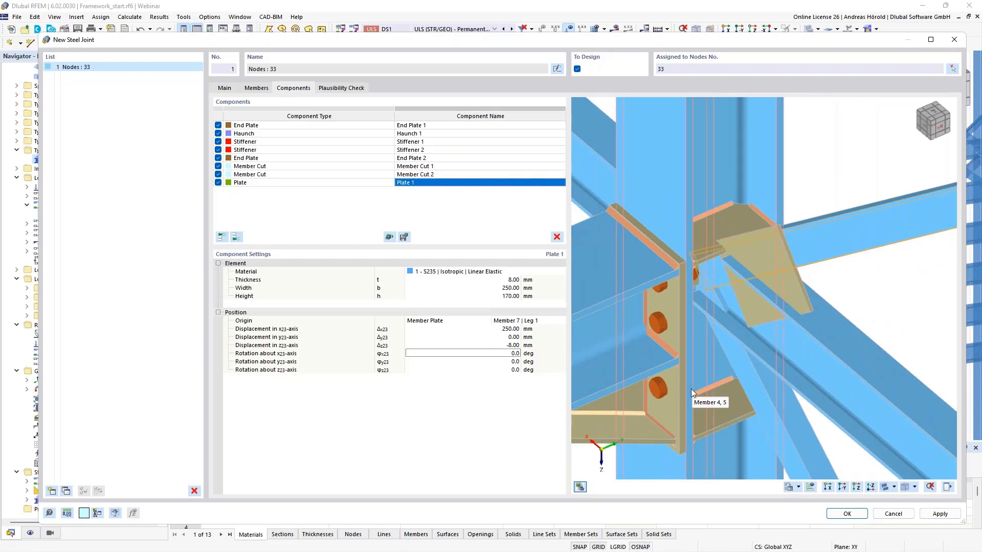
pyautogui.keyDown('ctrl'); pyautogui.moveTo(691, 388); pyautogui.dragTo(759, 358, button='middle'); pyautogui.keyUp('ctrl')
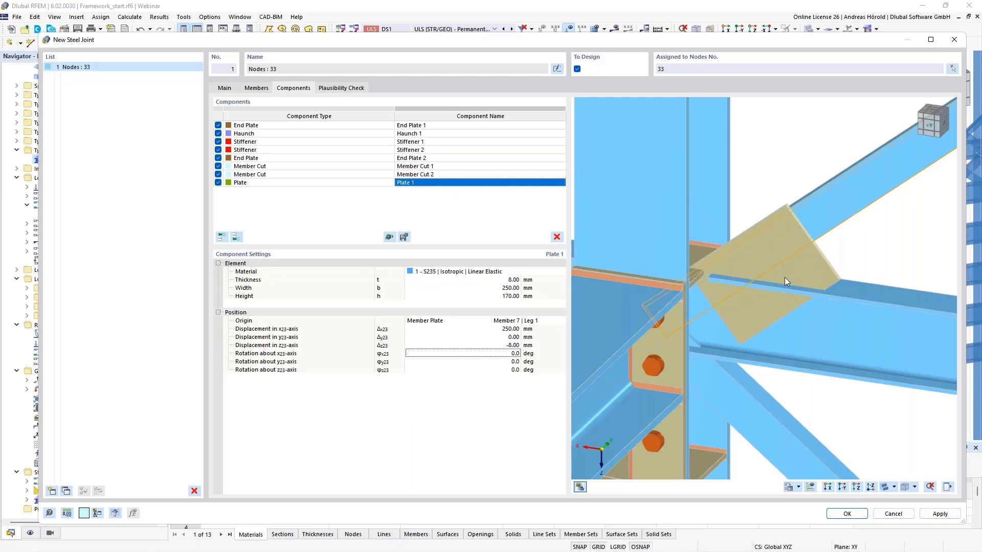
# Step: Add a Plate Cut component after Plate 1 and try to assign Plate 1 as the plate to cut
pyautogui.click(236, 238)
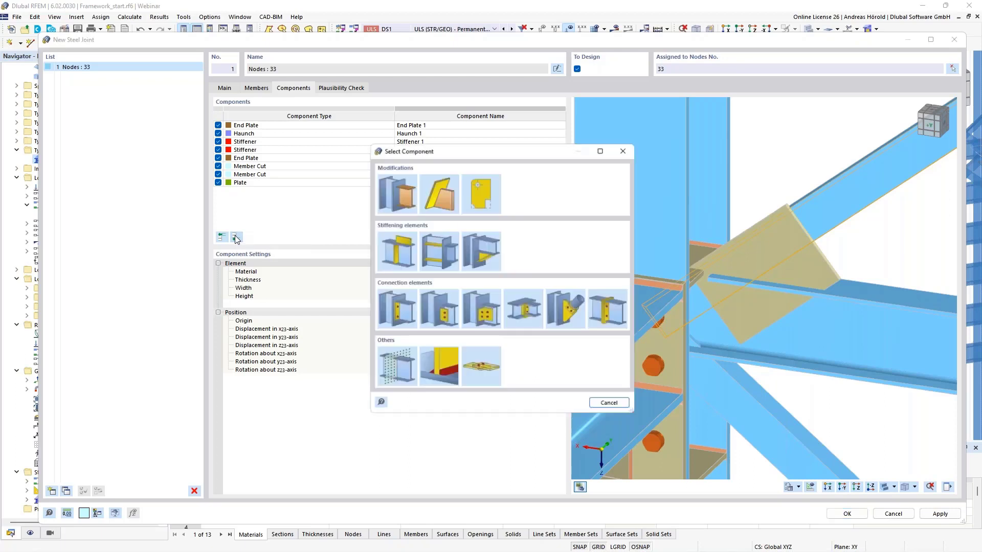
pyautogui.click(430, 191)
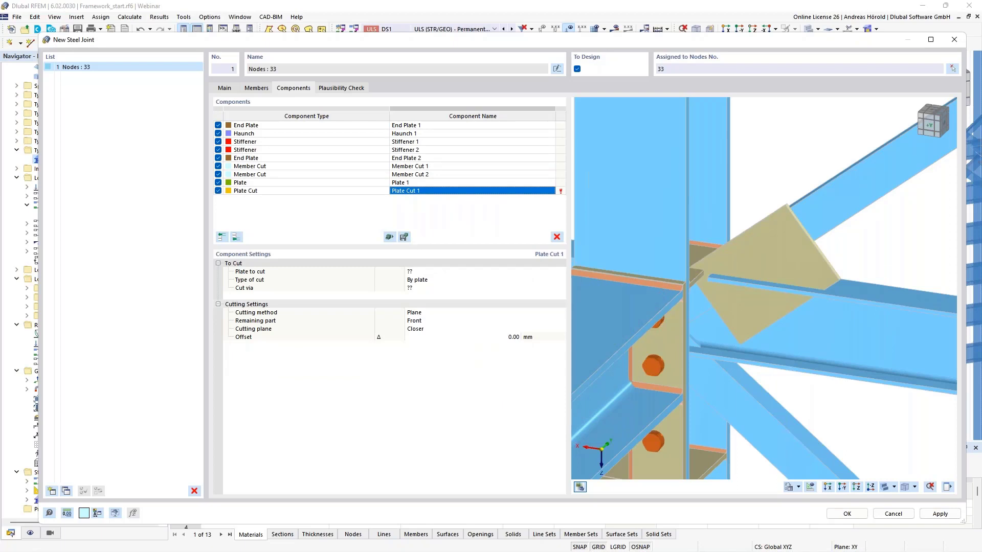
pyautogui.click(423, 272)
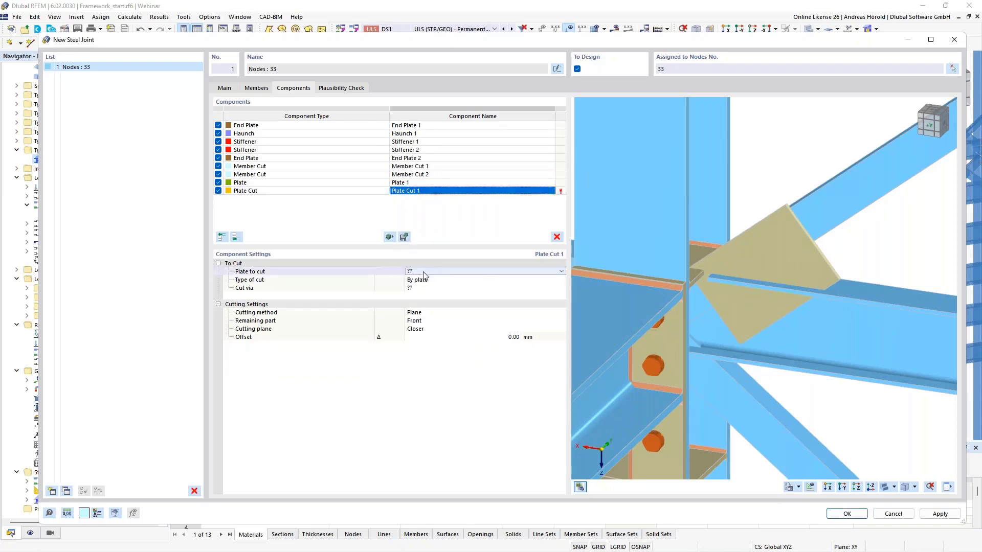
pyautogui.click(423, 274)
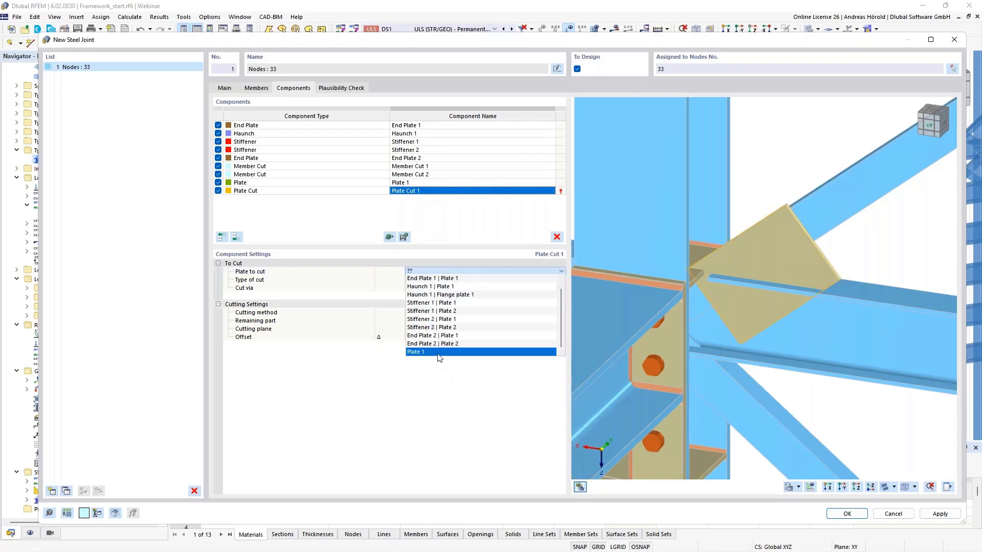
pyautogui.click(438, 353)
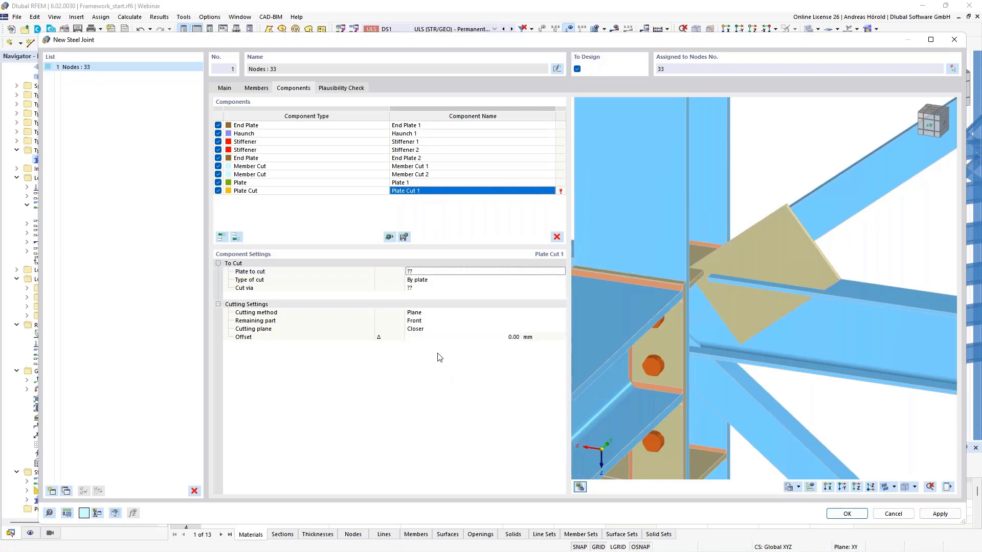
# Step: Set the plate cut's type to By member plate, cutting via the web of Member 4, 5
pyautogui.click(441, 280)
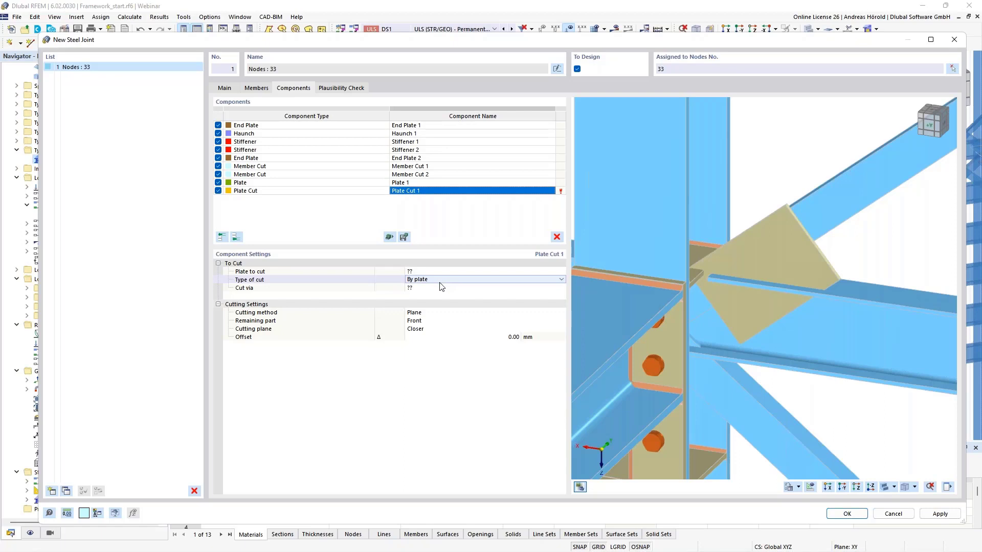
pyautogui.click(442, 281)
pyautogui.click(438, 295)
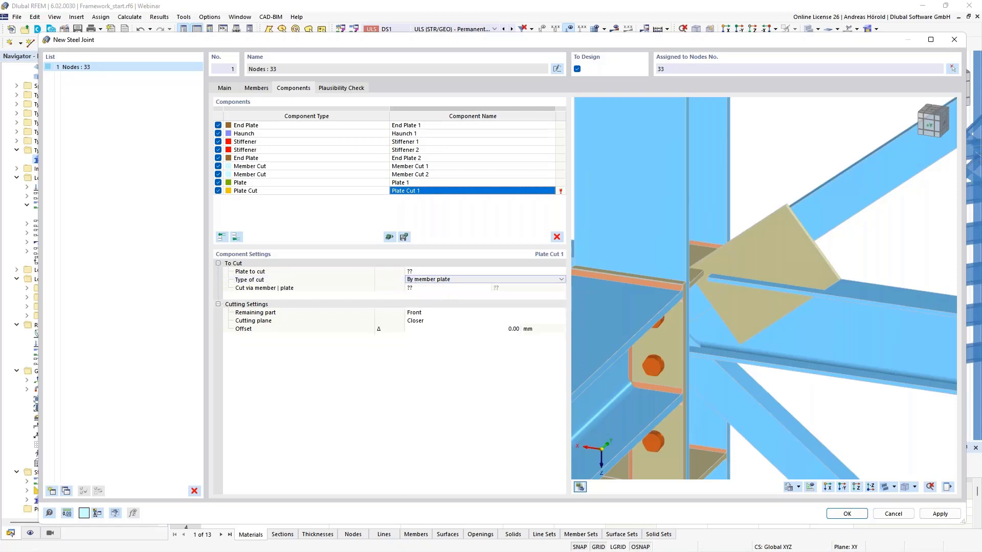
pyautogui.click(425, 286)
pyautogui.click(425, 286)
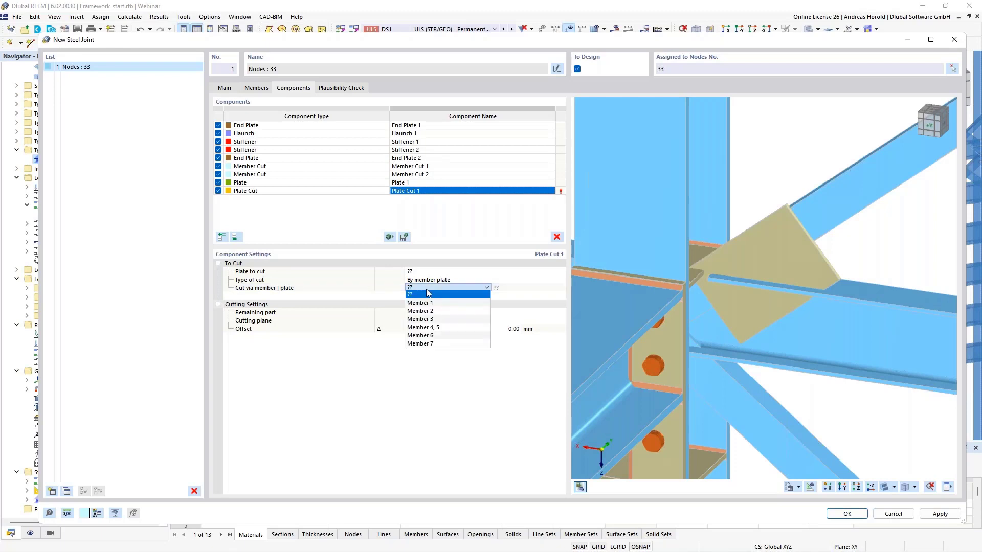
pyautogui.click(439, 328)
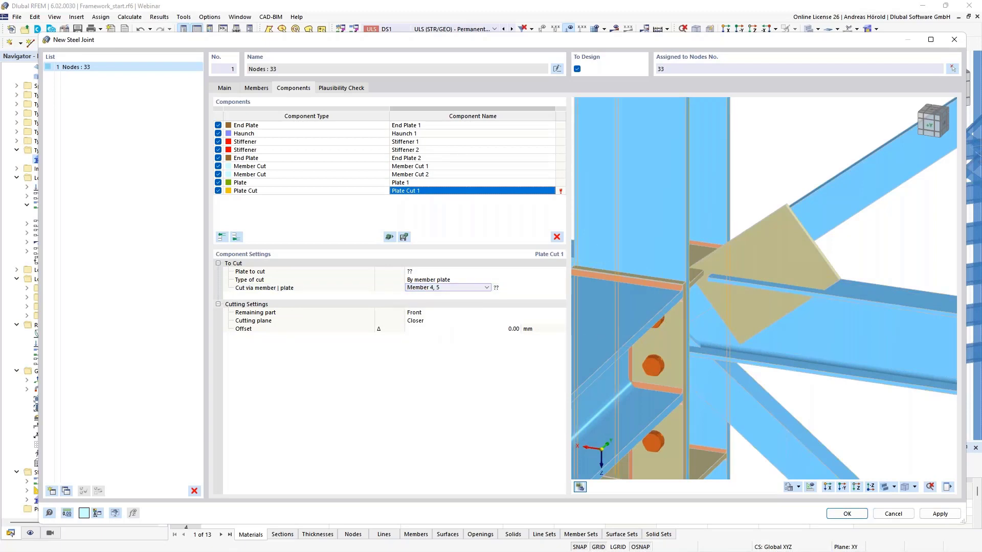
pyautogui.click(515, 287)
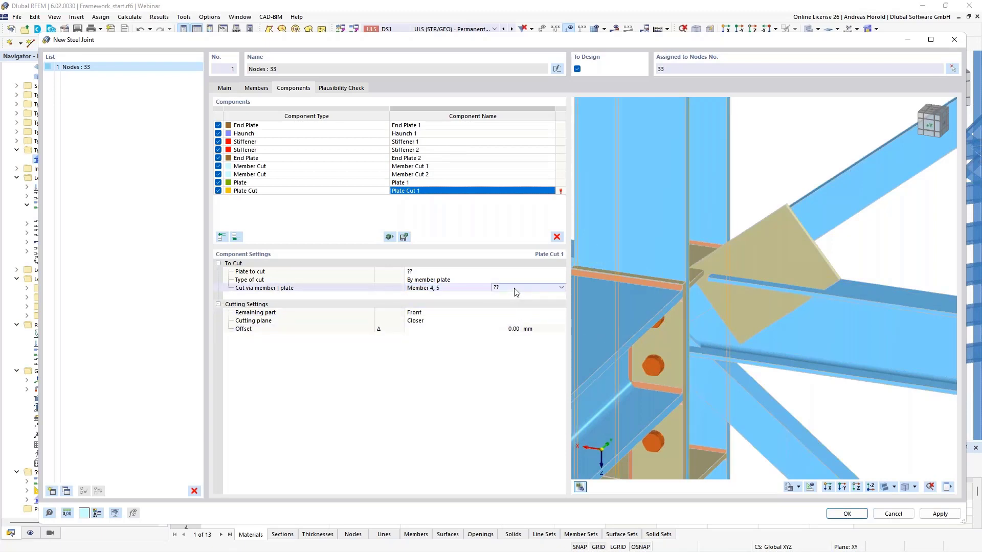
pyautogui.click(525, 287)
pyautogui.click(520, 310)
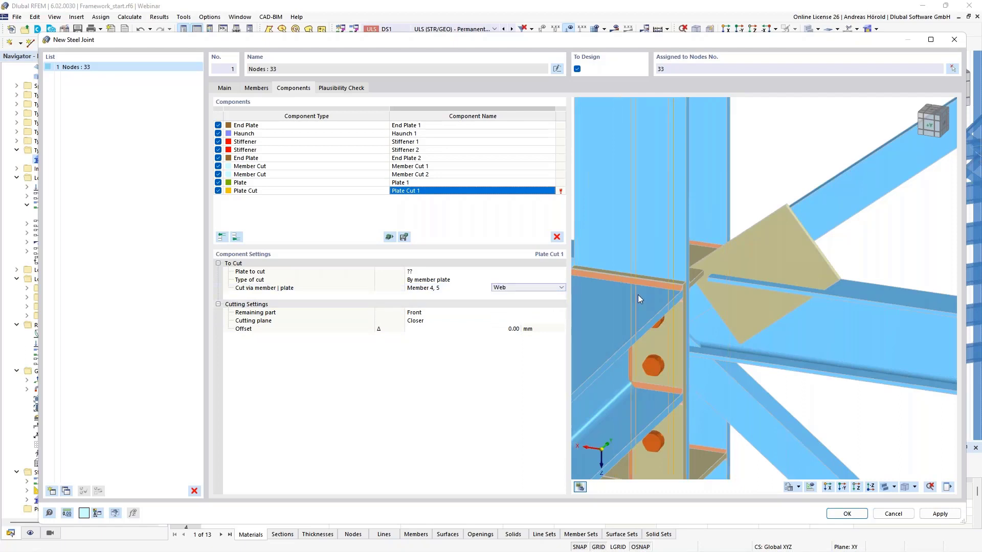
# Step: Set the remaining part of the plate cut to Rear
pyautogui.moveTo(840, 391)
pyautogui.keyDown('ctrl'); pyautogui.mouseDown(button='middle')
pyautogui.moveTo(798, 394)
pyautogui.moveTo(824, 388)
pyautogui.mouseUp(button='middle'); pyautogui.keyUp('ctrl')
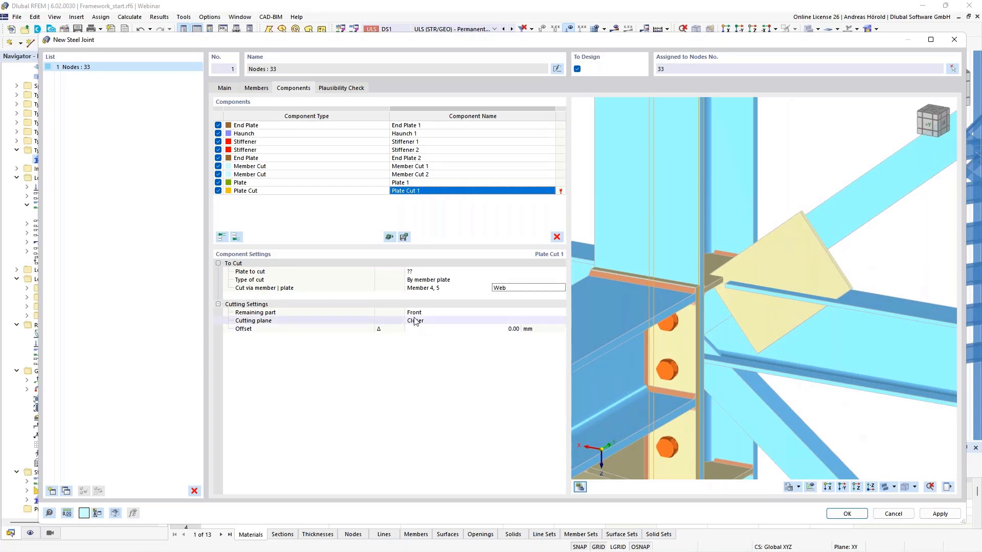
pyautogui.click(429, 311)
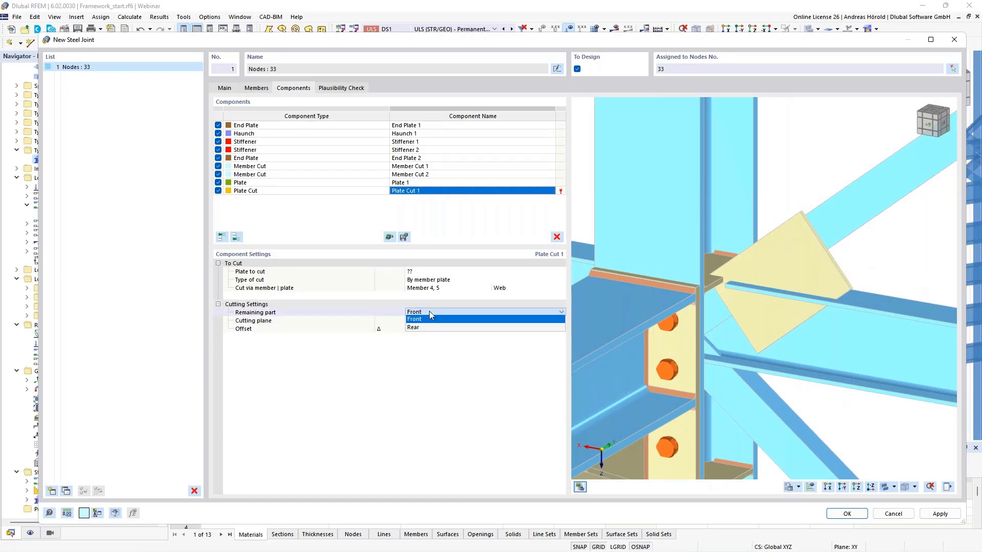
pyautogui.click(428, 323)
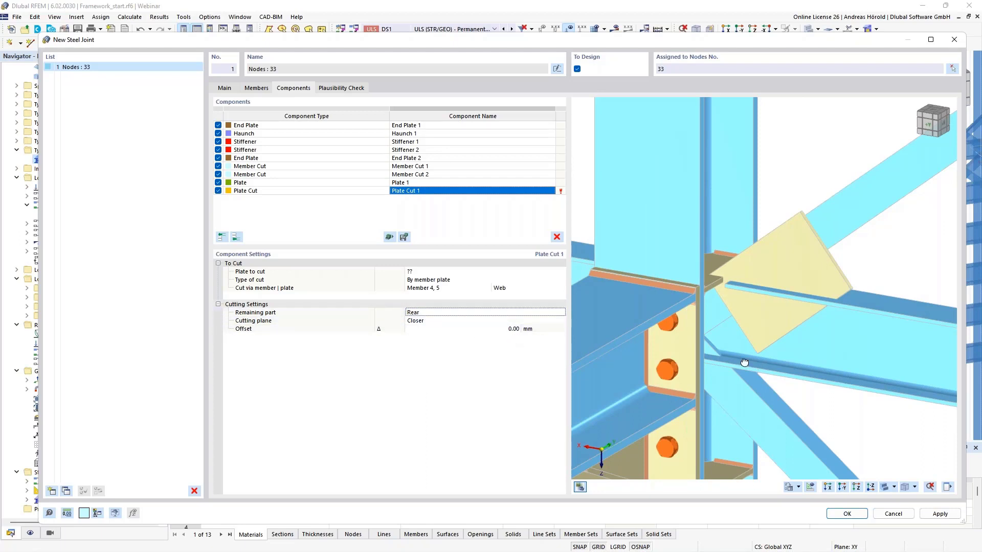
# Step: Enter an offset of 115 mm for the plate cut and correct it to 120 mm
pyautogui.scroll(3, 778, 351)
pyautogui.scroll(5, 676, 315)
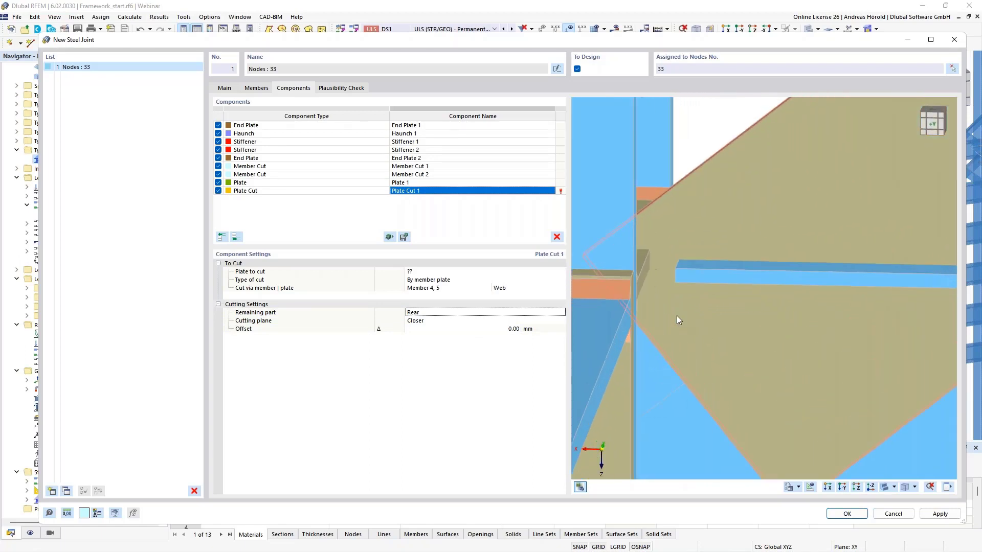
pyautogui.click(504, 330)
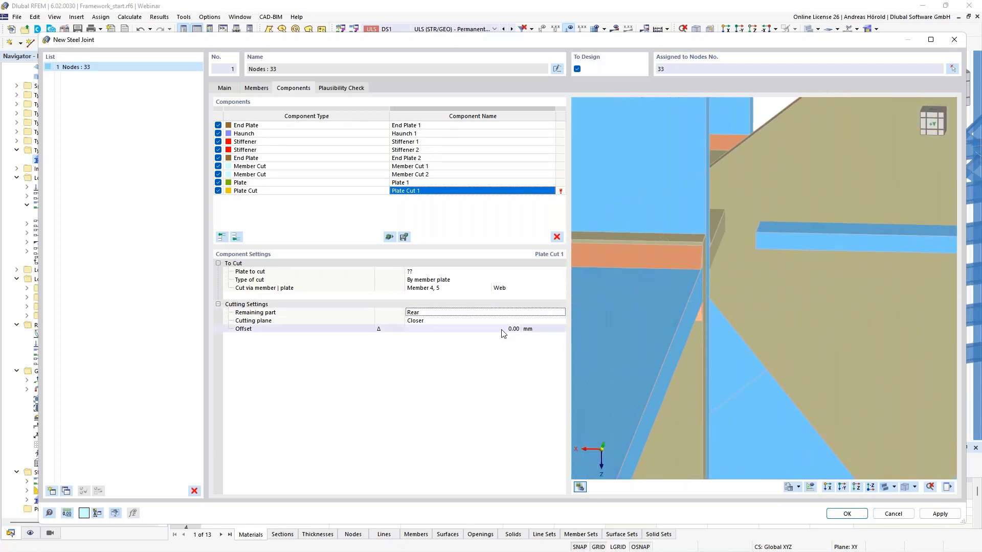
pyautogui.write('11')
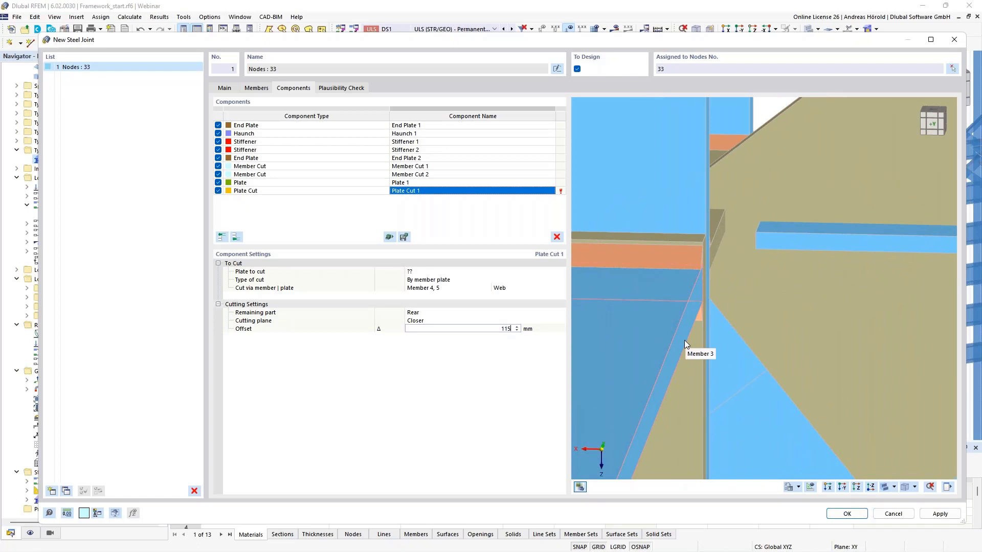
pyautogui.write('5')
pyautogui.press('Return')
pyautogui.write('120')
pyautogui.press('Return')
# Step: Choose Plate 1 as the plate to cut for Plate Cut 1
pyautogui.click(446, 272)
pyautogui.click(446, 273)
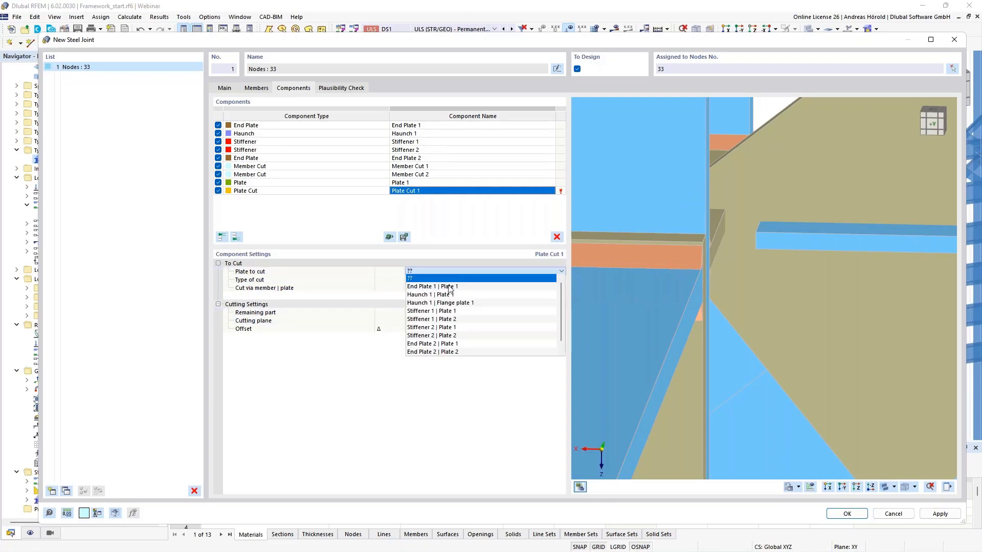
pyautogui.scroll(-1, 446, 322)
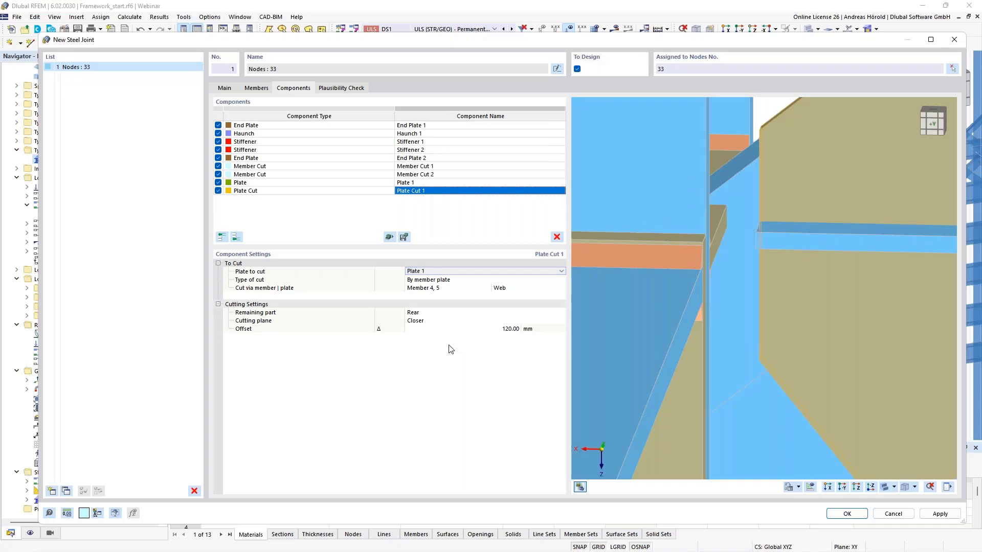
# Step: Try an offset of 115 mm for the first plate cut and check the plate edge against the beam end
pyautogui.click(514, 330)
pyautogui.write('15')
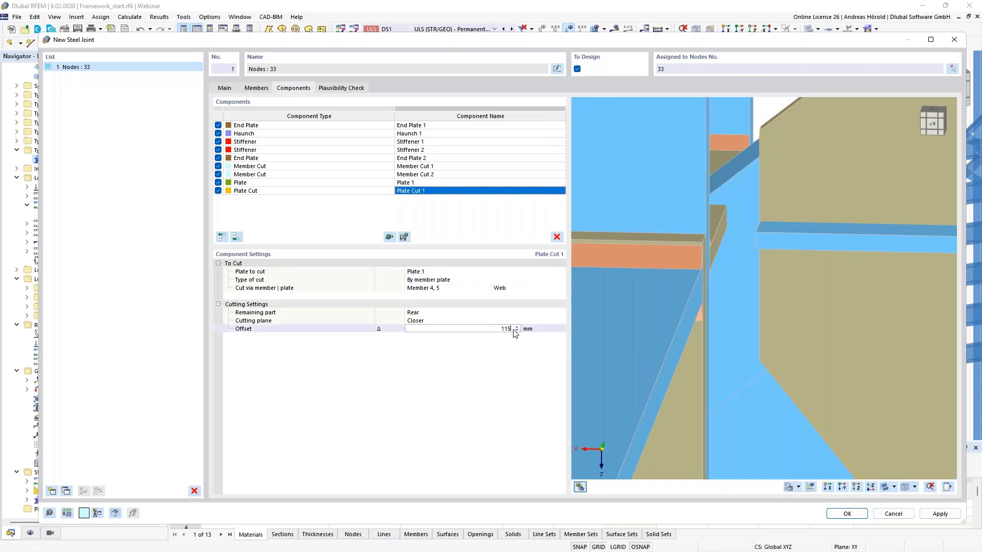
pyautogui.press('Return')
pyautogui.keyDown('ctrl'); pyautogui.moveTo(786, 333); pyautogui.dragTo(797, 332, button='middle'); pyautogui.keyUp('ctrl')
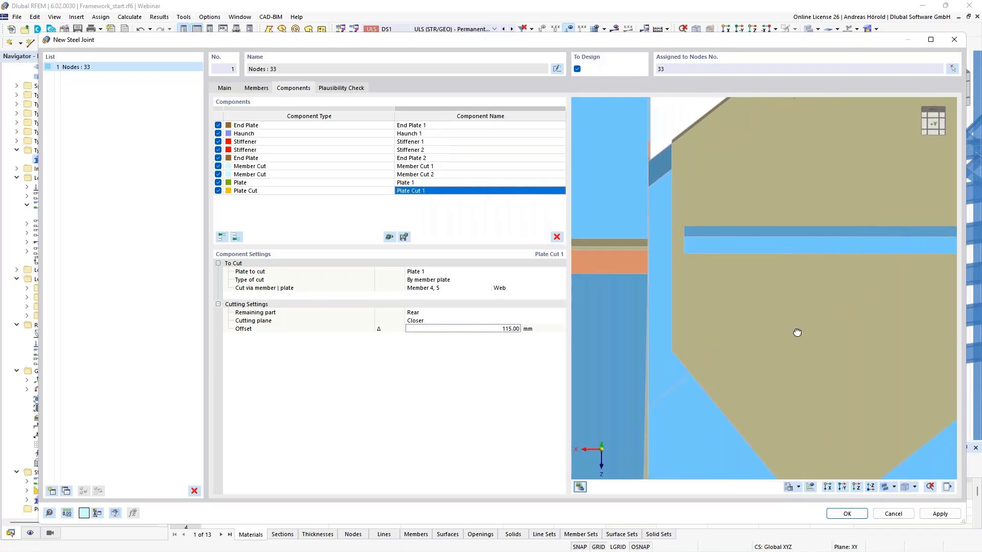
pyautogui.scroll(4, 714, 268)
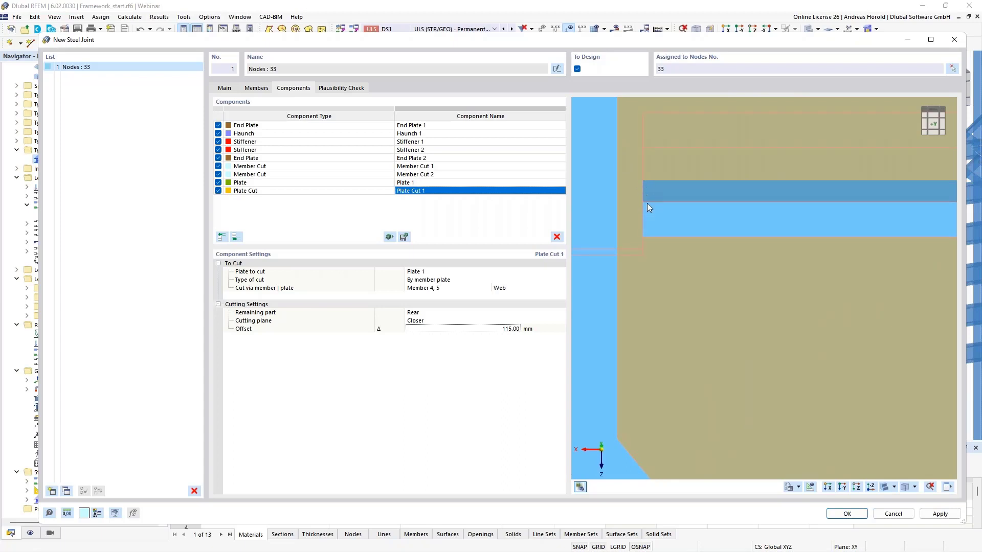
pyautogui.scroll(-1, 651, 209)
# Step: Set the offset of the first plate cut to 120.25 mm
pyautogui.click(504, 329)
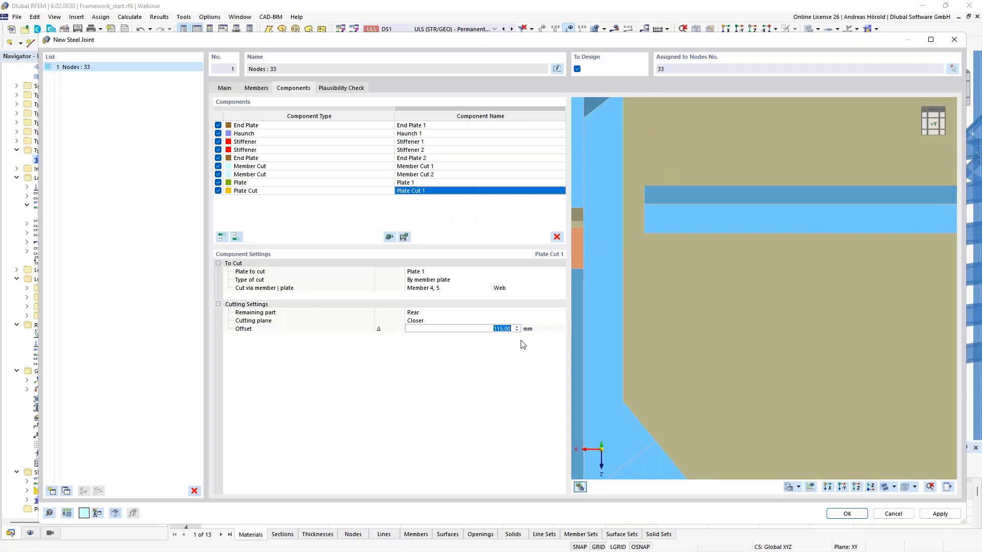
pyautogui.write('120,25')
pyautogui.press('Return')
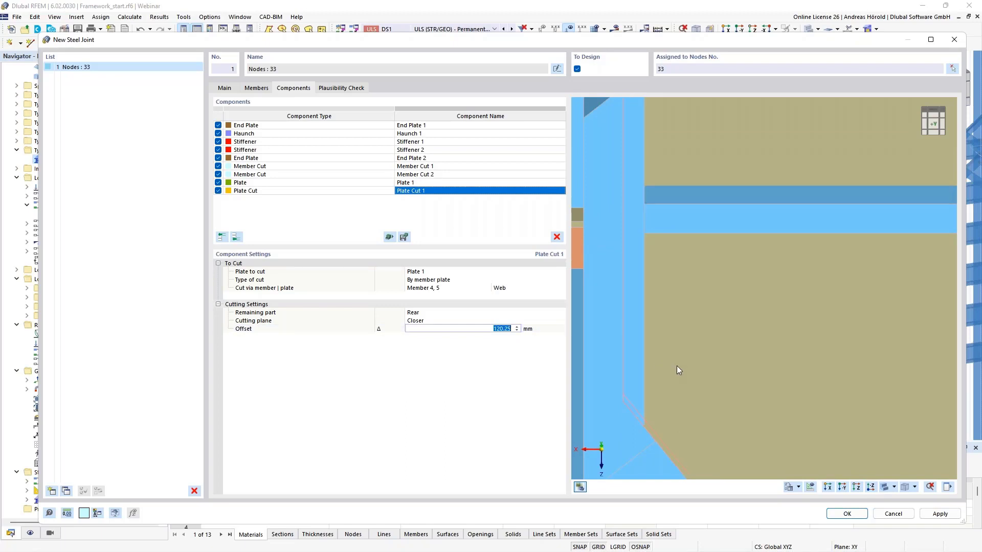
pyautogui.scroll(-4, 676, 367)
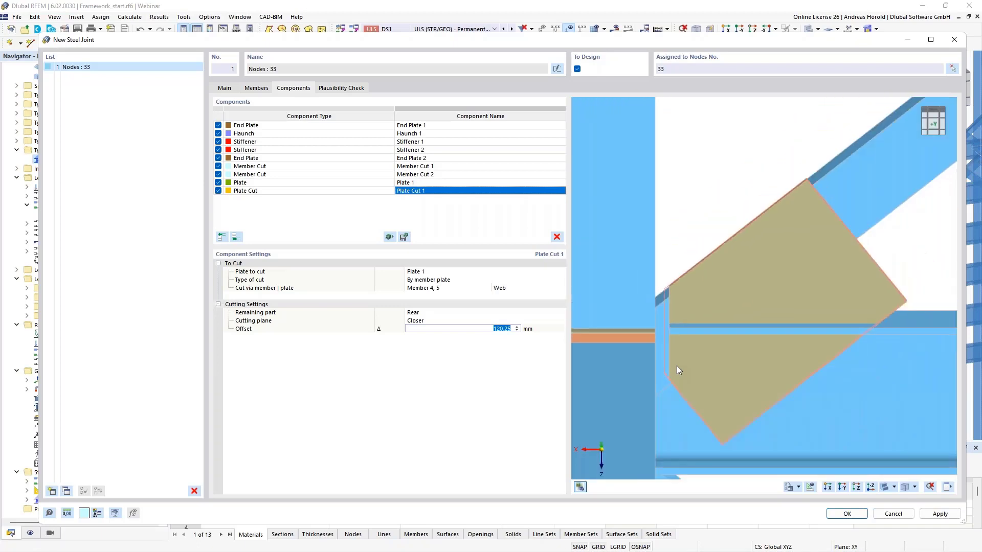
pyautogui.scroll(-1, 677, 370)
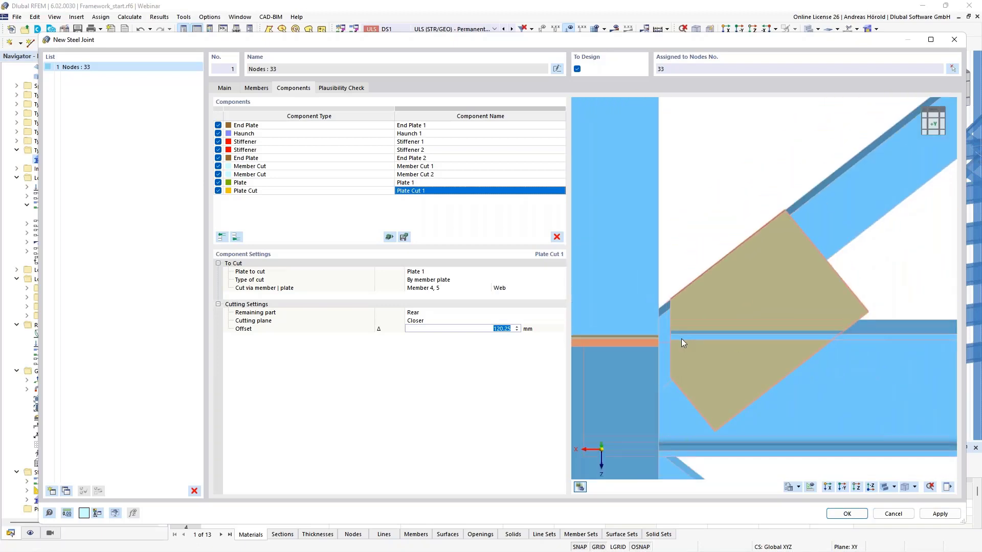
# Step: Add a second plate cut component to the joint and choose Plate 1 as the plate to cut
pyautogui.click(236, 237)
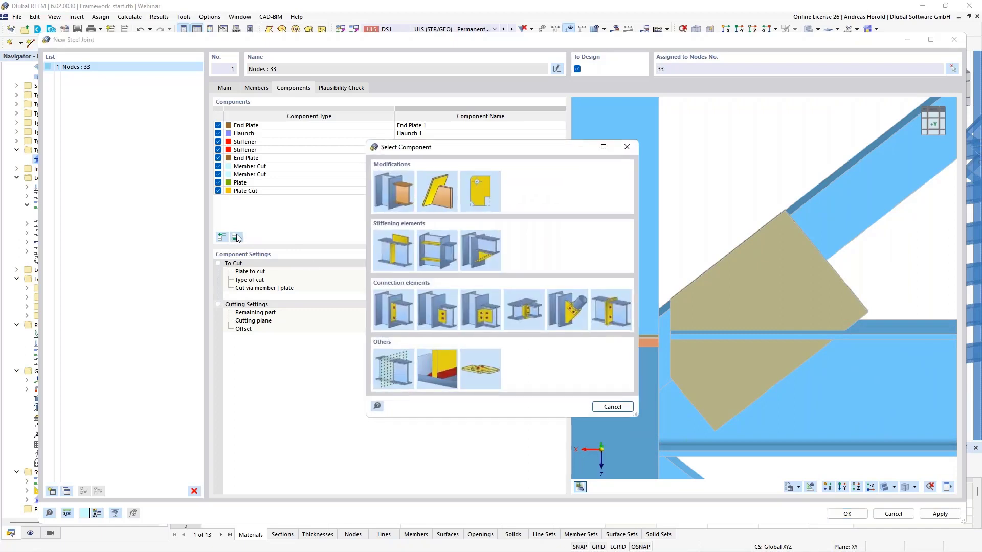
pyautogui.click(437, 189)
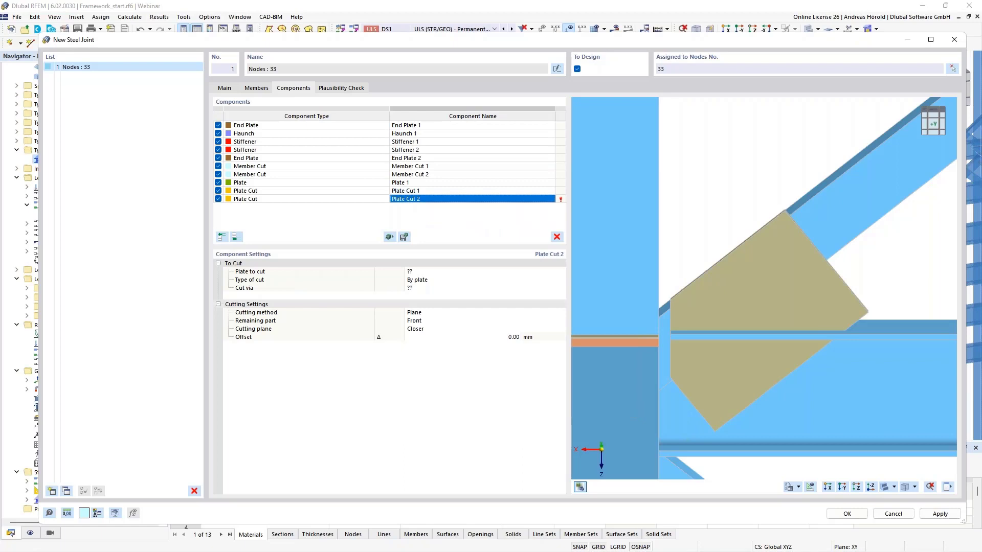
pyautogui.click(436, 273)
pyautogui.click(438, 274)
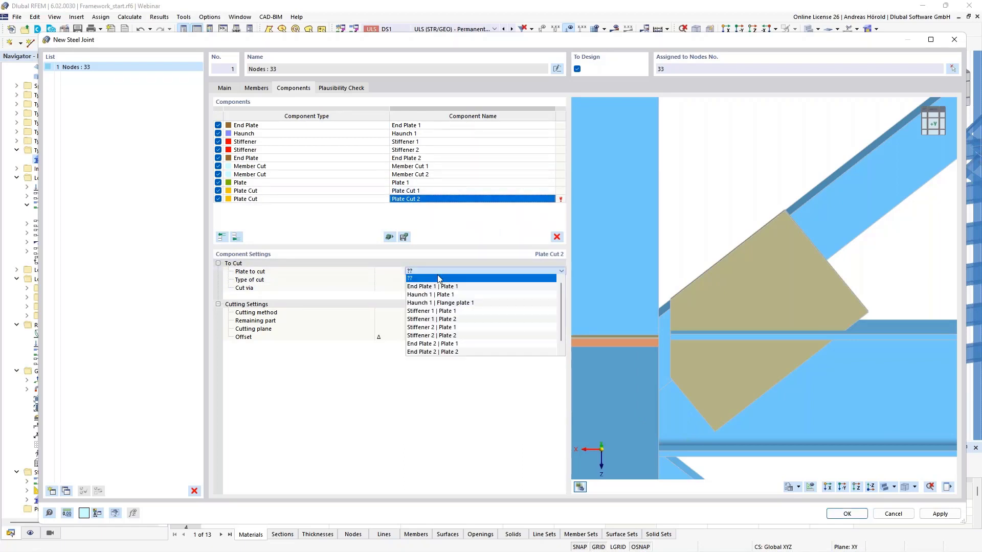
pyautogui.scroll(-1, 433, 343)
pyautogui.click(432, 351)
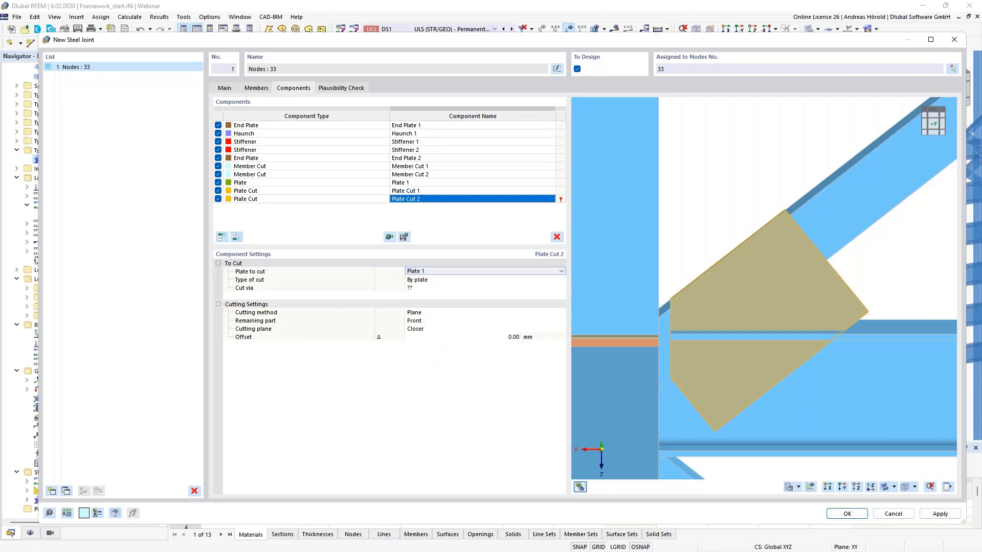
# Step: Set the second plate cut's type to By member plate, cutting via the web of Member 4, 5
pyautogui.click(437, 280)
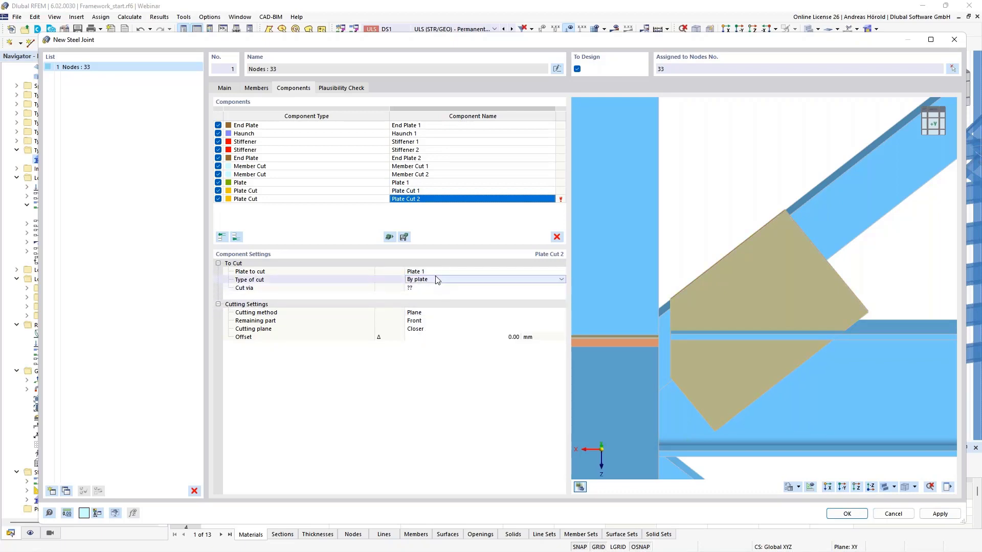
pyautogui.click(436, 279)
pyautogui.click(441, 300)
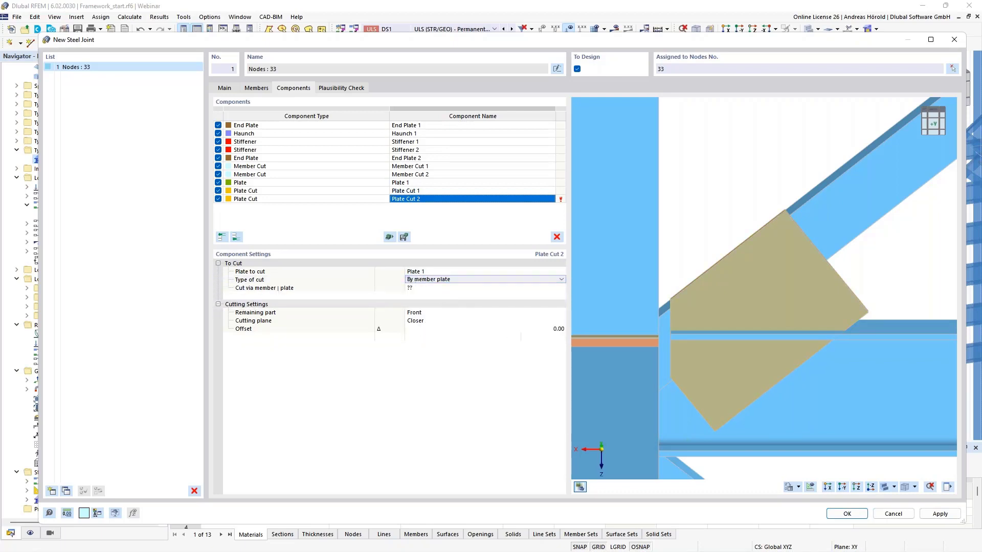
pyautogui.click(441, 289)
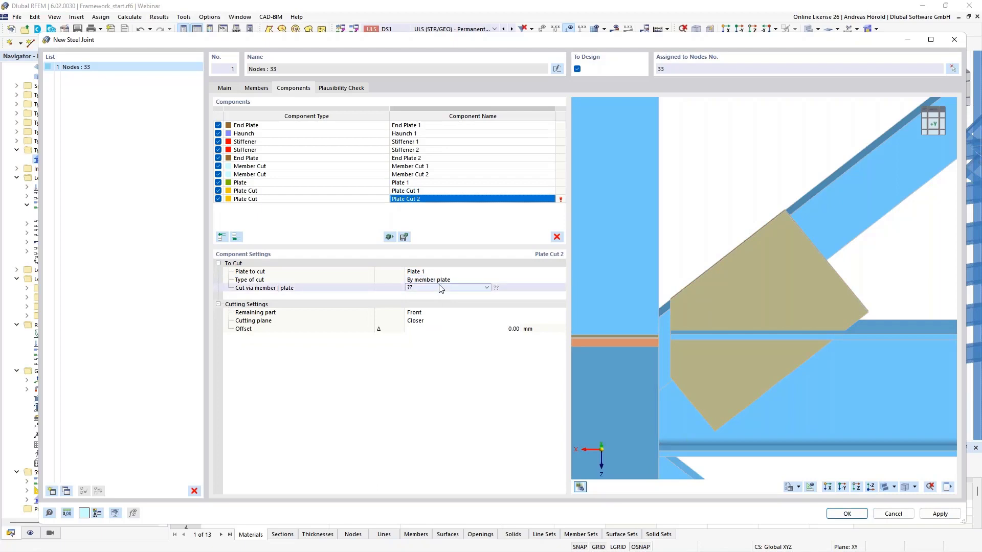
pyautogui.click(440, 288)
pyautogui.click(439, 328)
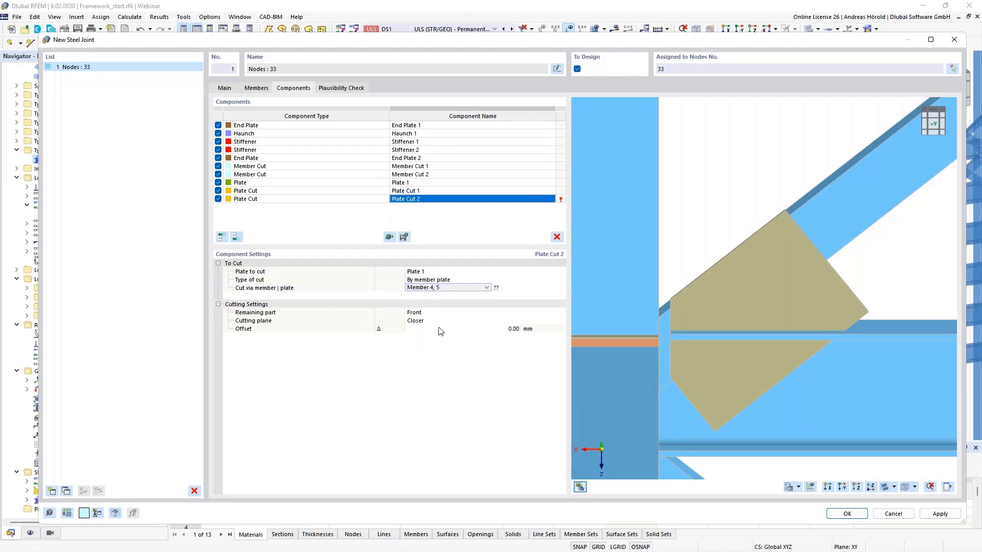
pyautogui.click(532, 288)
pyautogui.click(531, 288)
pyautogui.click(532, 311)
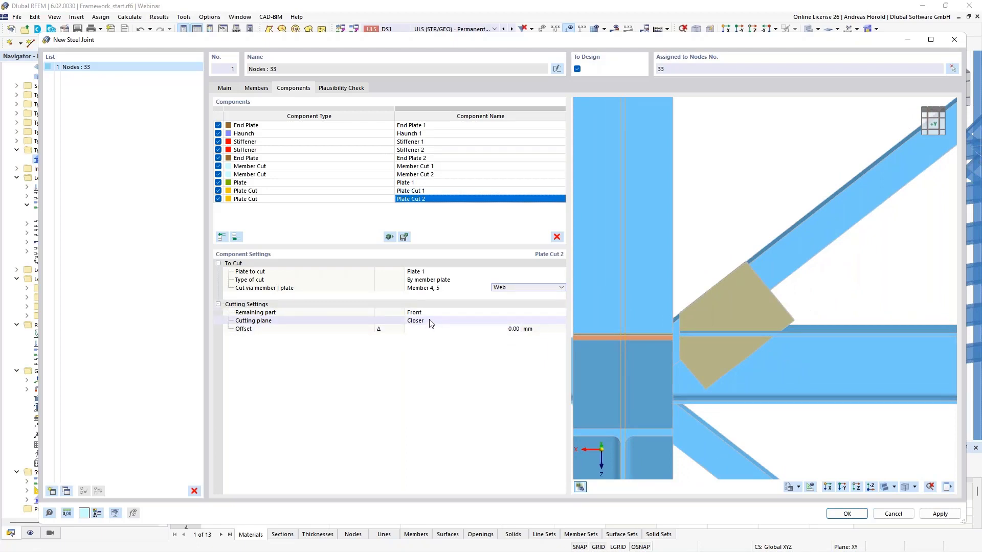
# Step: Set the offset of the second plate cut to -335.25 mm
pyautogui.click(515, 330)
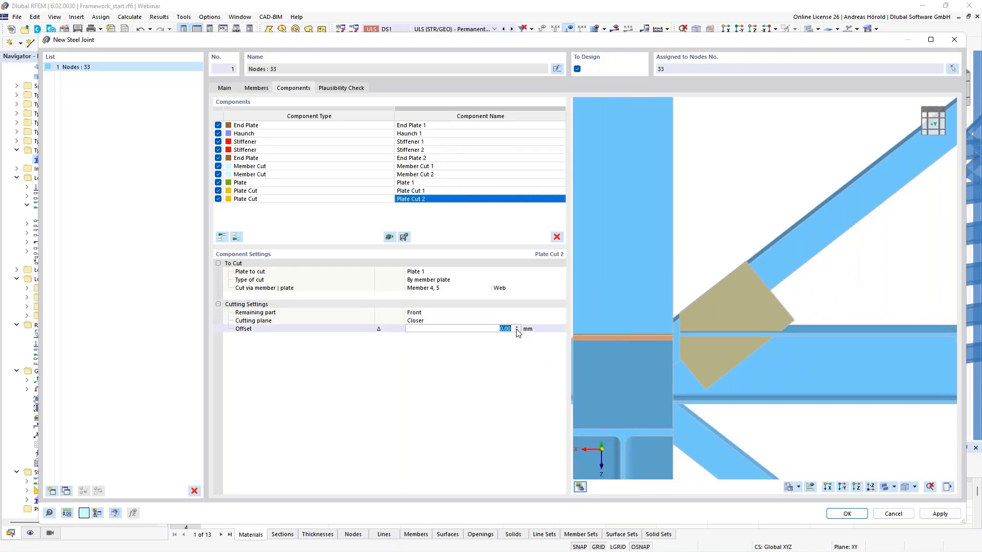
pyautogui.write('-335,25')
pyautogui.press('Return')
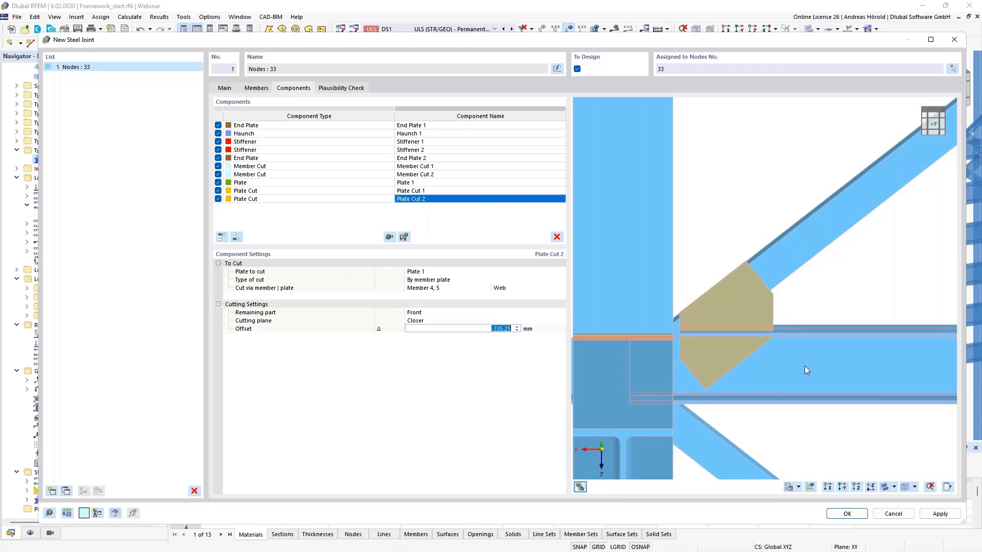
pyautogui.scroll(5, 744, 345)
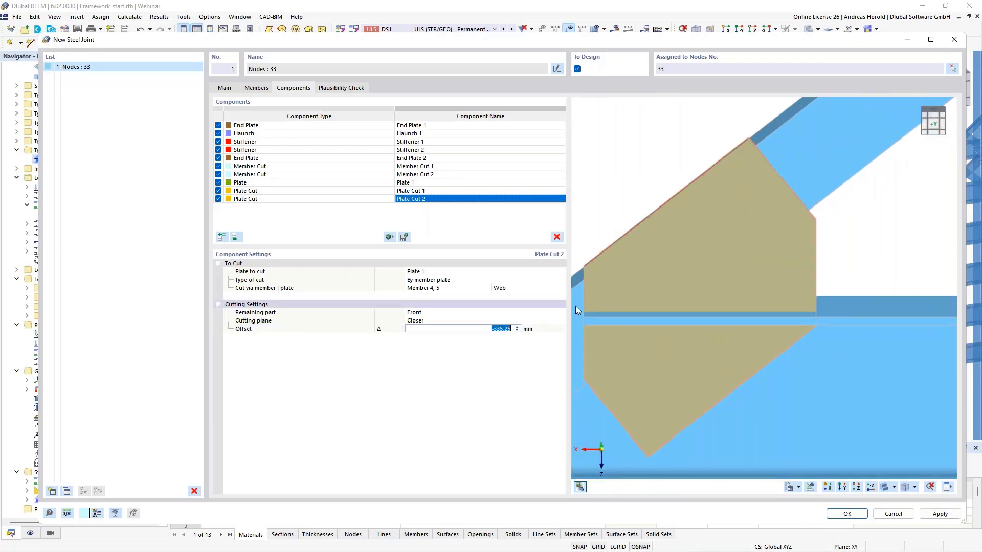
# Step: Add a third plate cut component to the joint and choose Plate 1 as the plate to cut
pyautogui.click(236, 236)
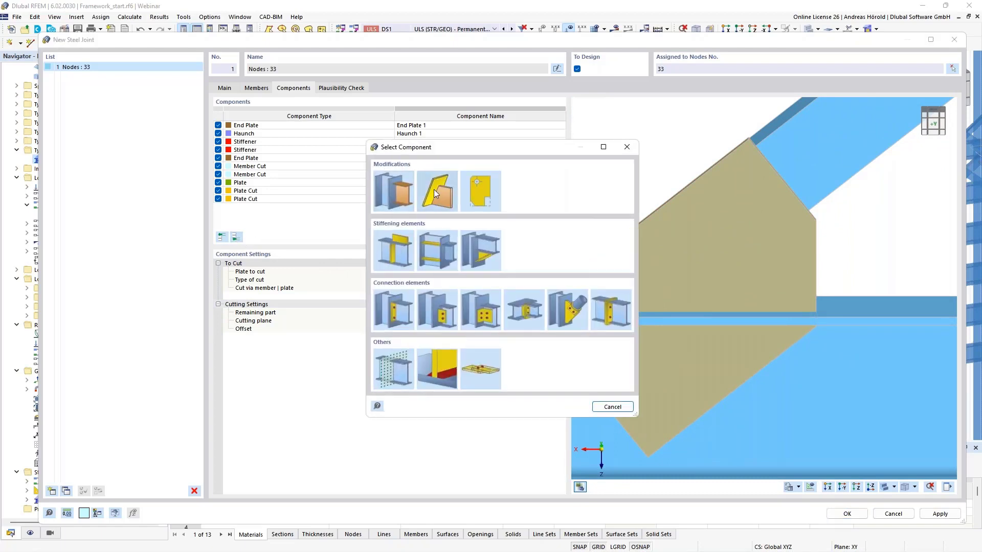
pyautogui.click(434, 189)
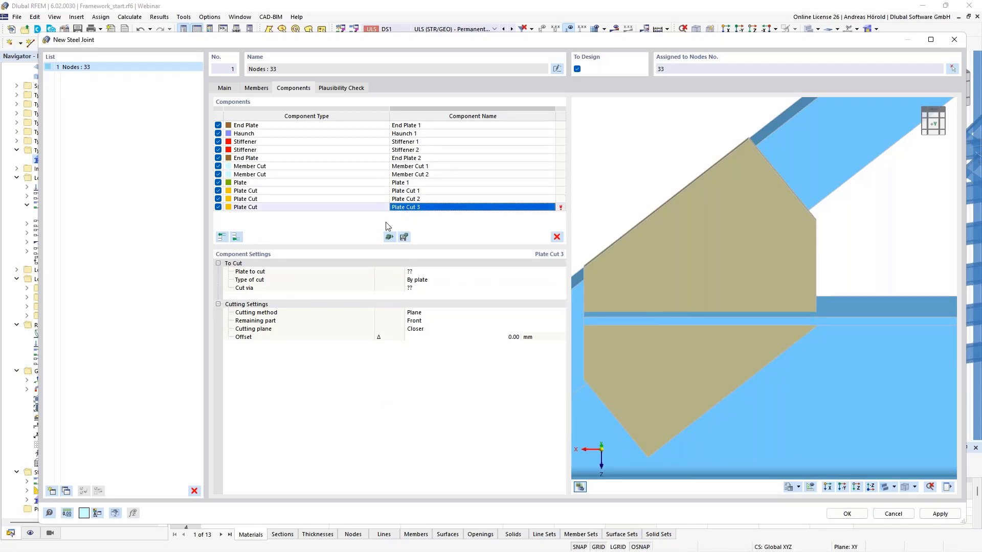
pyautogui.click(420, 271)
pyautogui.click(420, 273)
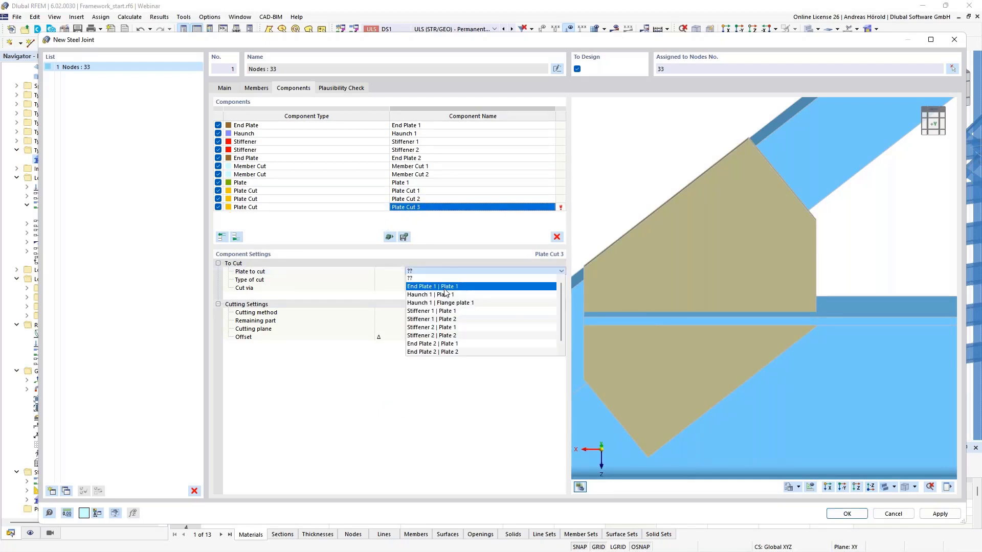
pyautogui.scroll(-1, 440, 343)
pyautogui.click(442, 352)
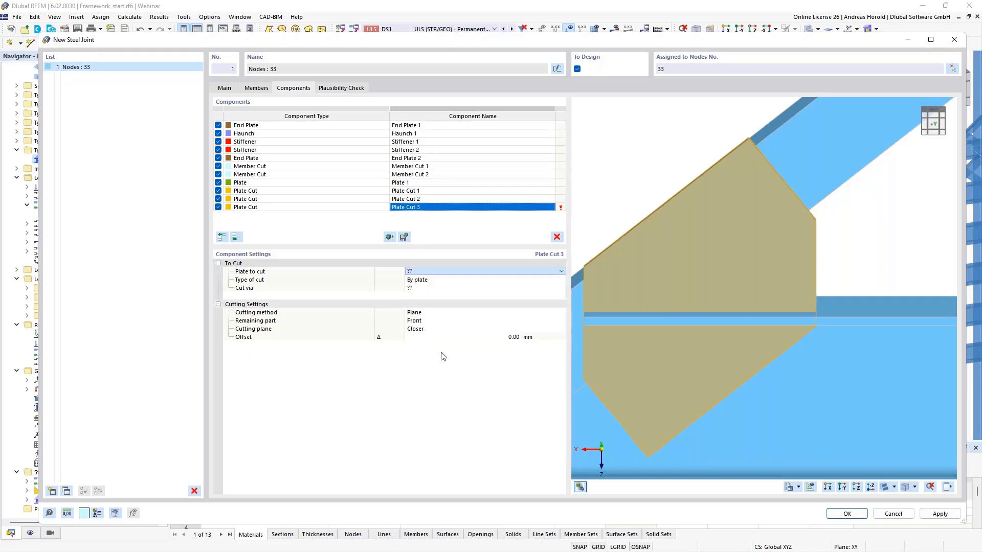
pyautogui.click(435, 272)
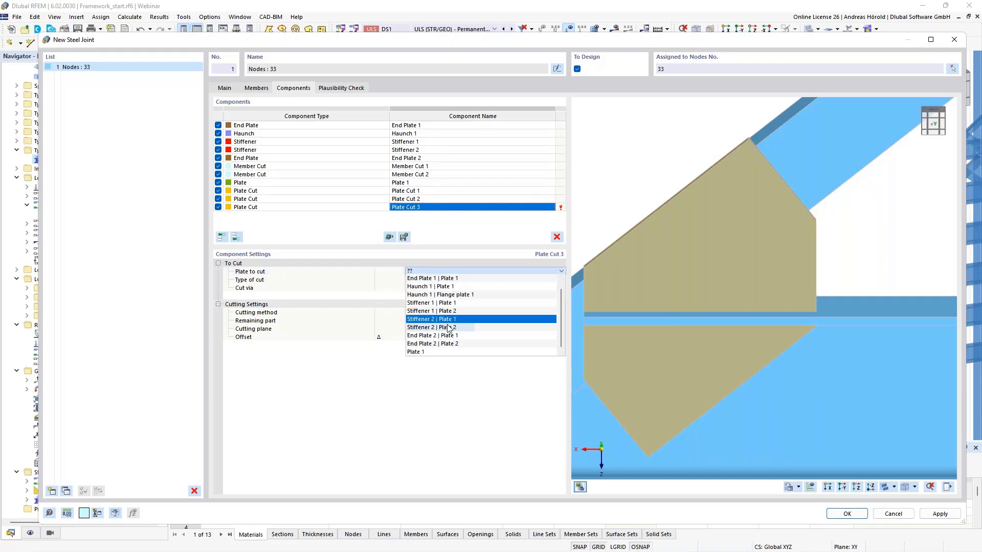
pyautogui.click(417, 352)
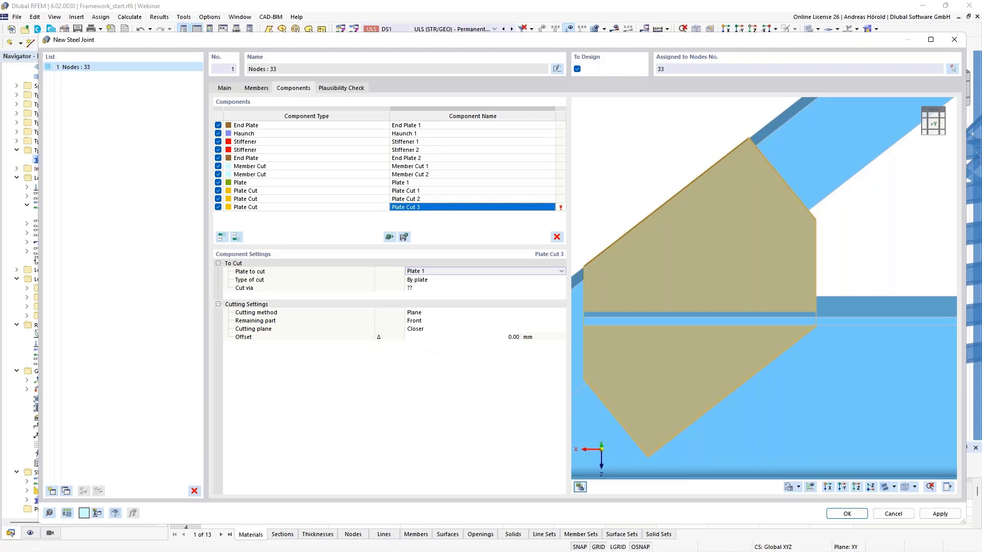
# Step: Set the third plate cut's type to By member plate, cutting via Flange 1 of Member 1
pyautogui.click(420, 282)
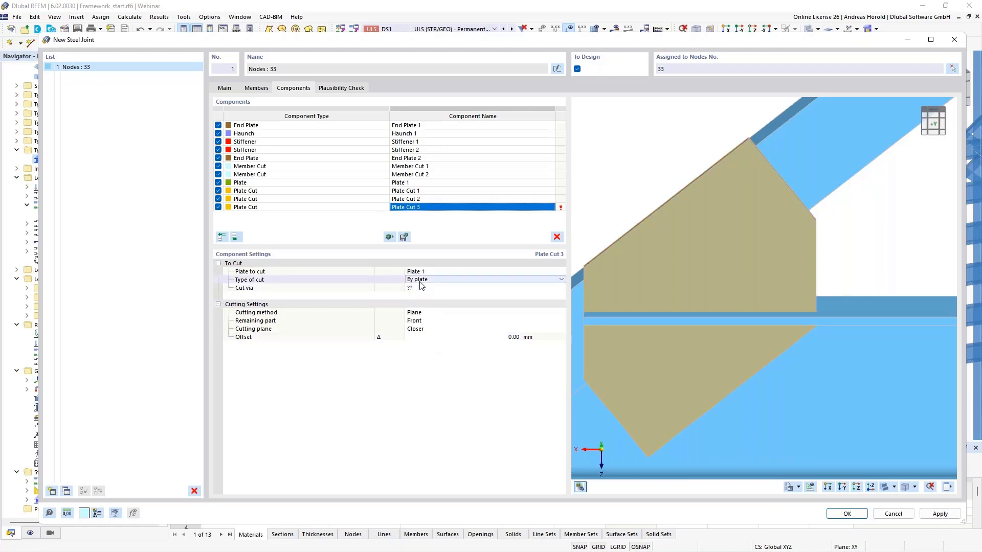
pyautogui.click(421, 280)
pyautogui.click(425, 300)
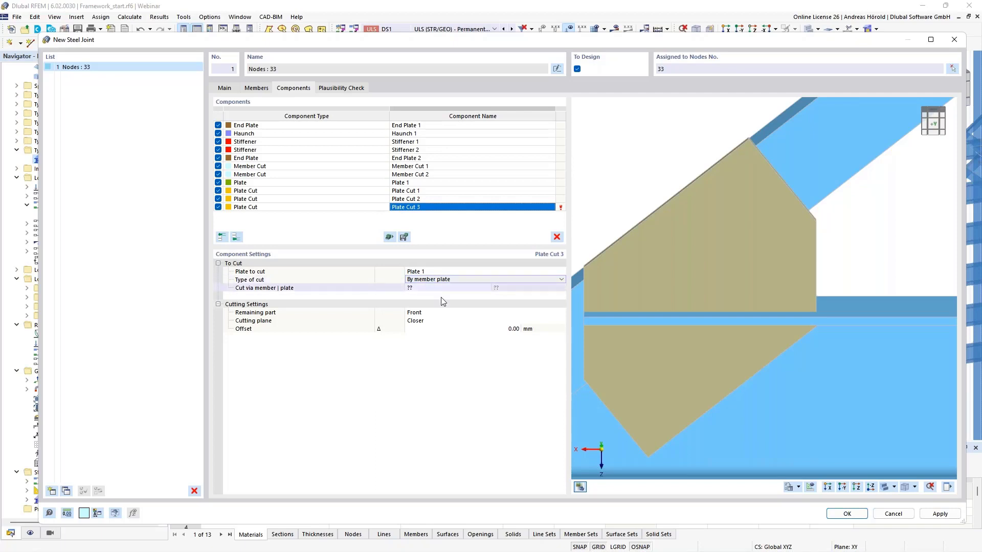
pyautogui.click(453, 288)
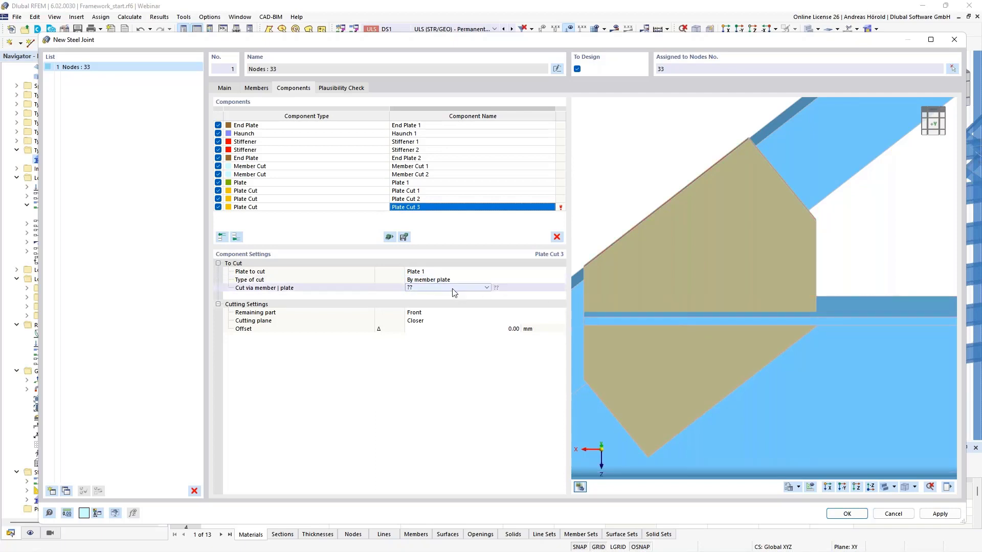
pyautogui.click(483, 288)
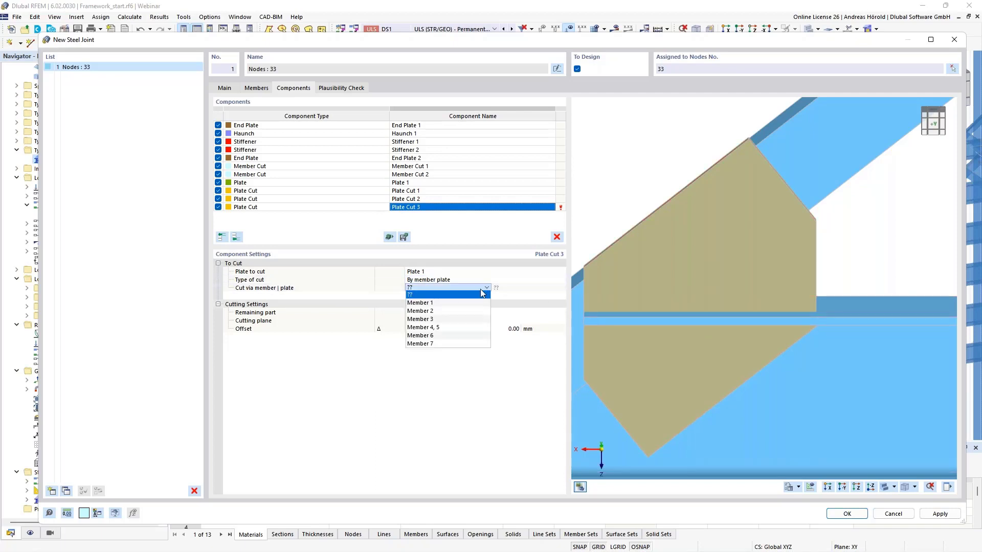
pyautogui.click(455, 304)
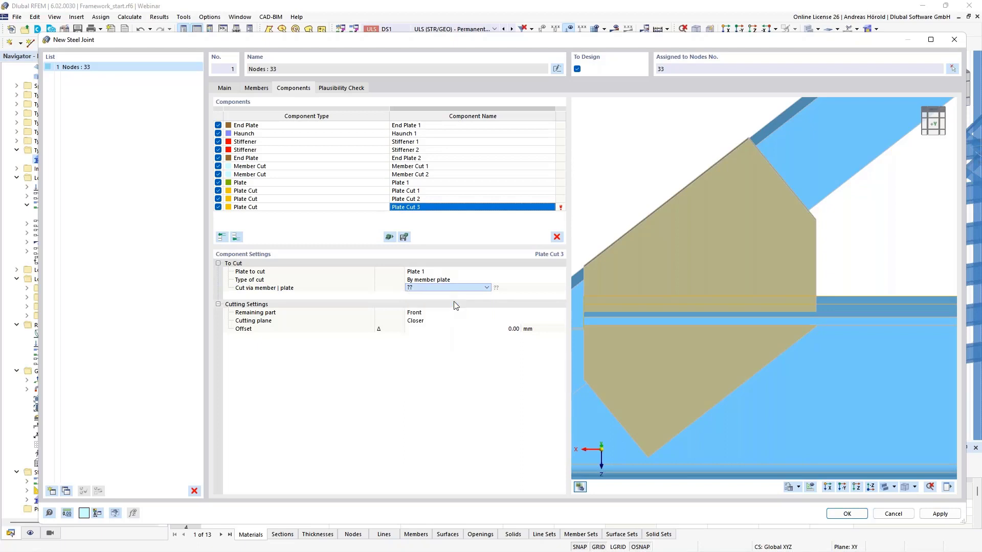
pyautogui.click(540, 290)
pyautogui.click(561, 289)
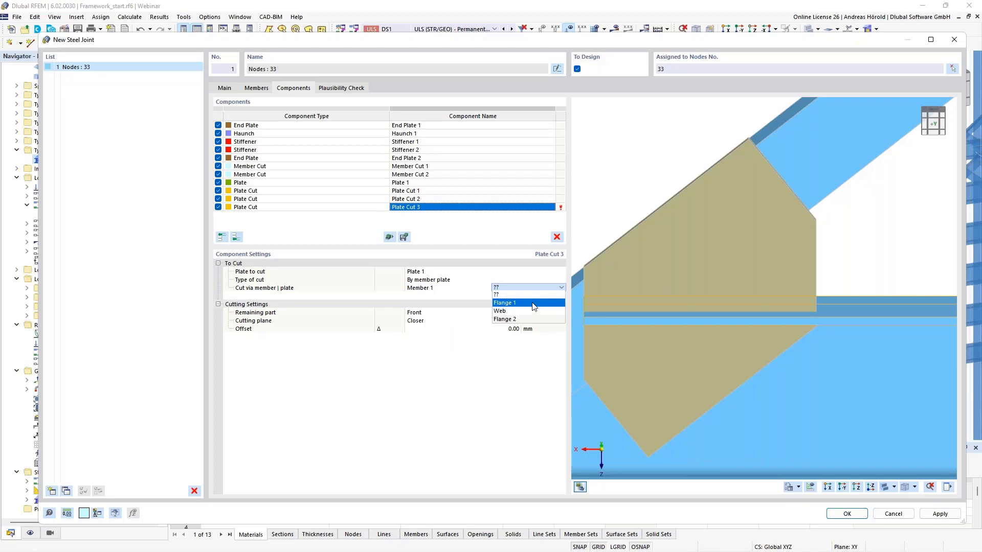
pyautogui.click(532, 303)
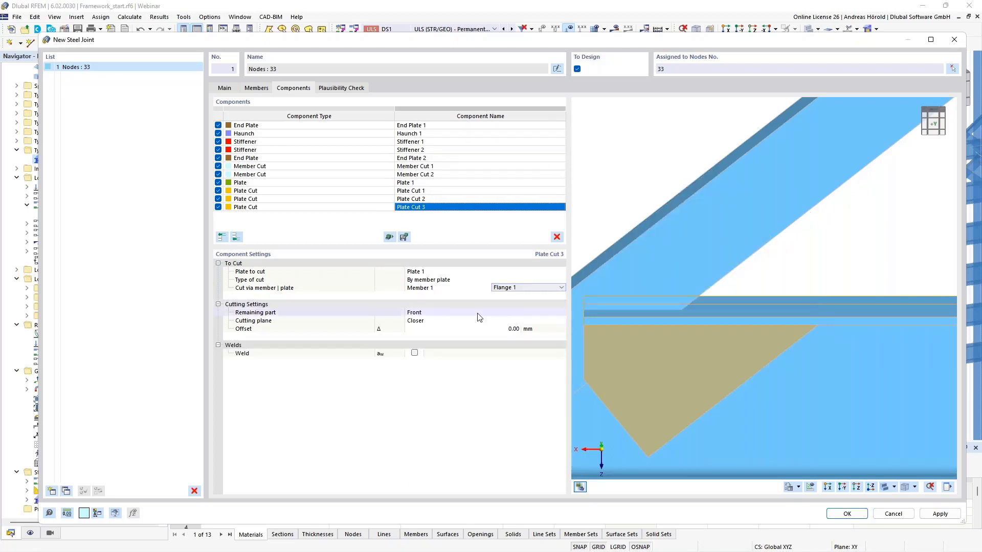
# Step: Set the third plate cut's remaining part to Rear and activate its weld
pyautogui.click(454, 313)
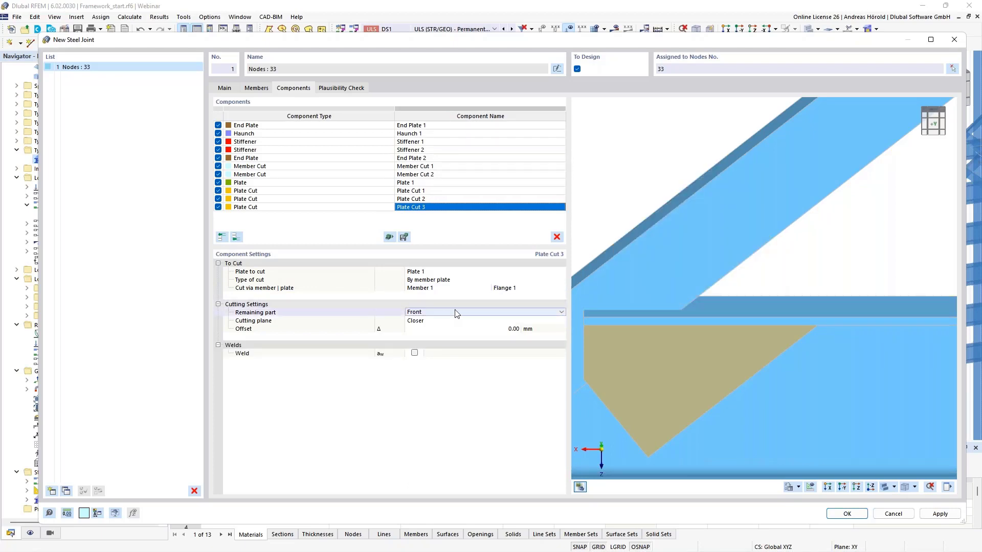
pyautogui.click(450, 314)
pyautogui.click(450, 328)
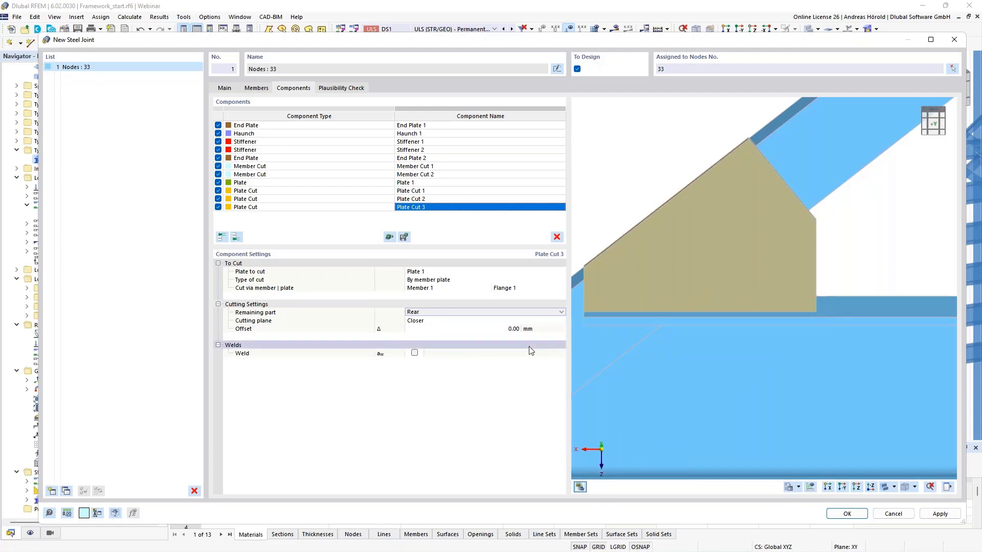
pyautogui.click(414, 353)
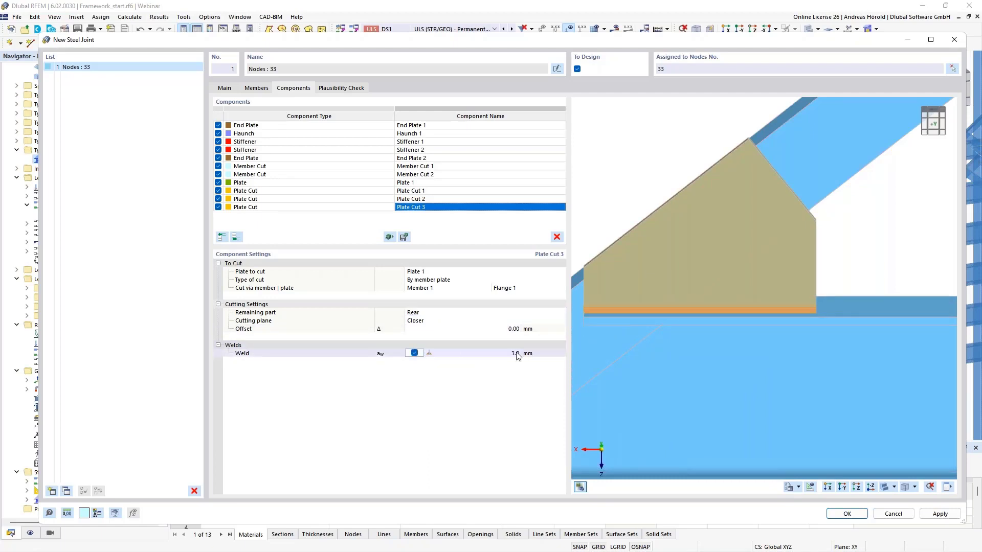
# Step: Keep the third plate cut's weld as a double fillet weld and set its size to 4 mm
pyautogui.click(429, 354)
pyautogui.click(447, 353)
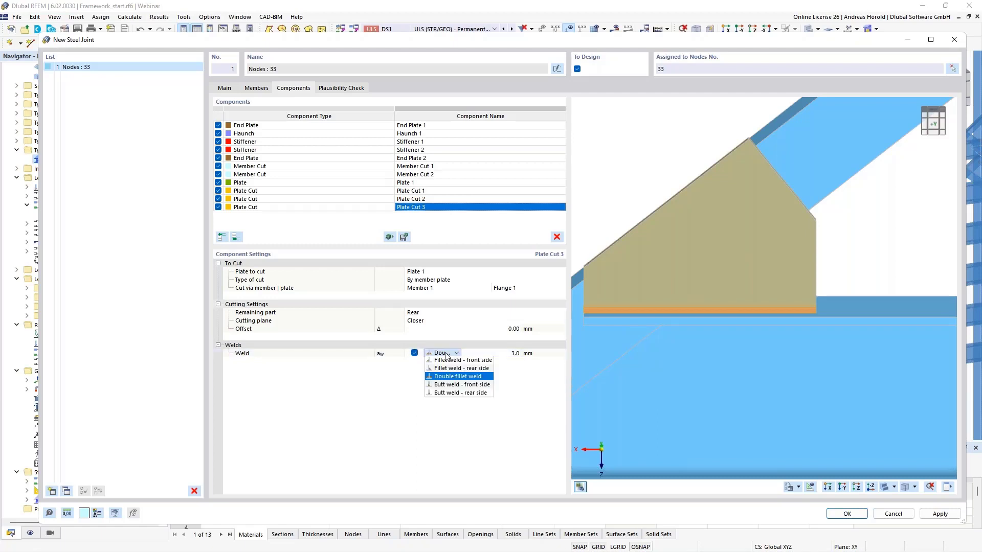
pyautogui.click(447, 354)
pyautogui.click(511, 354)
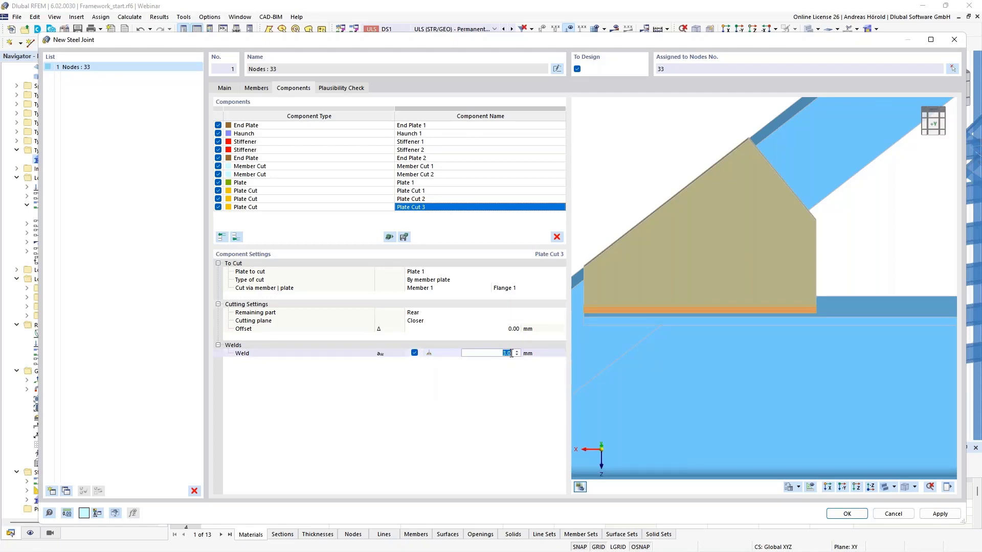
pyautogui.write('4')
pyautogui.press('Return')
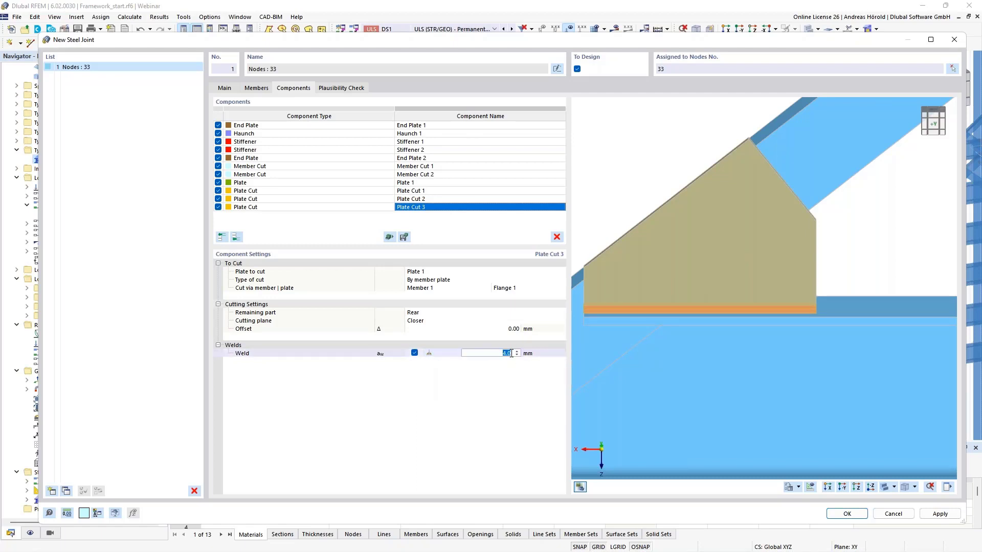
# Step: Add a third member cut component to the joint and choose Member 7 as the member to cut
pyautogui.scroll(-4, 756, 313)
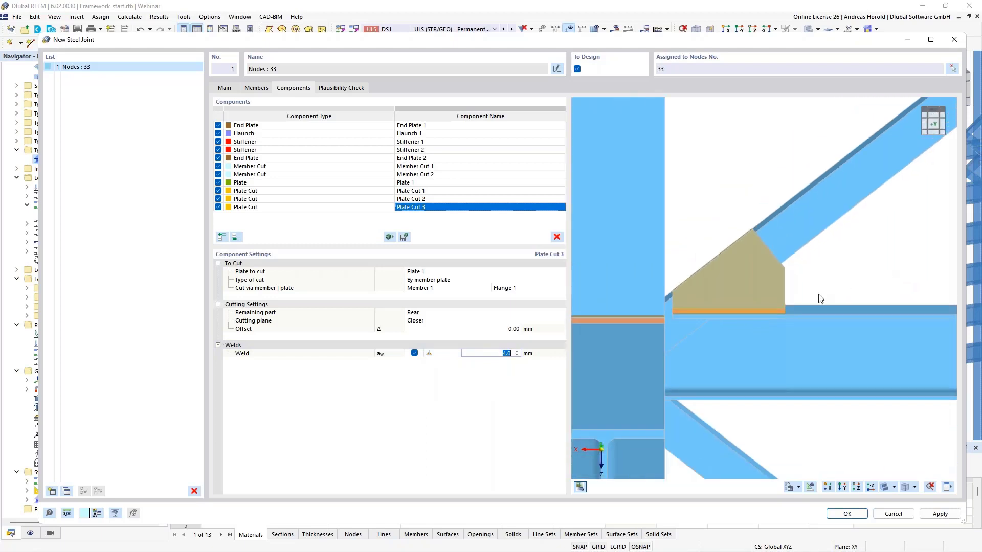
pyautogui.click(933, 328)
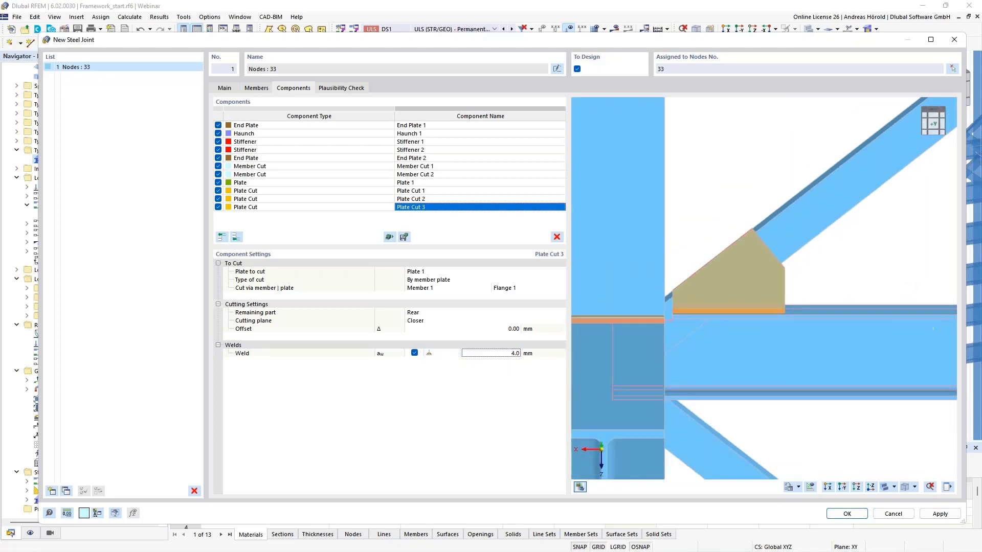
pyautogui.keyDown('ctrl'); pyautogui.moveTo(932, 328); pyautogui.dragTo(649, 361, button='middle'); pyautogui.keyUp('ctrl')
pyautogui.keyDown('ctrl'); pyautogui.moveTo(896, 416); pyautogui.dragTo(708, 327, button='middle'); pyautogui.keyUp('ctrl')
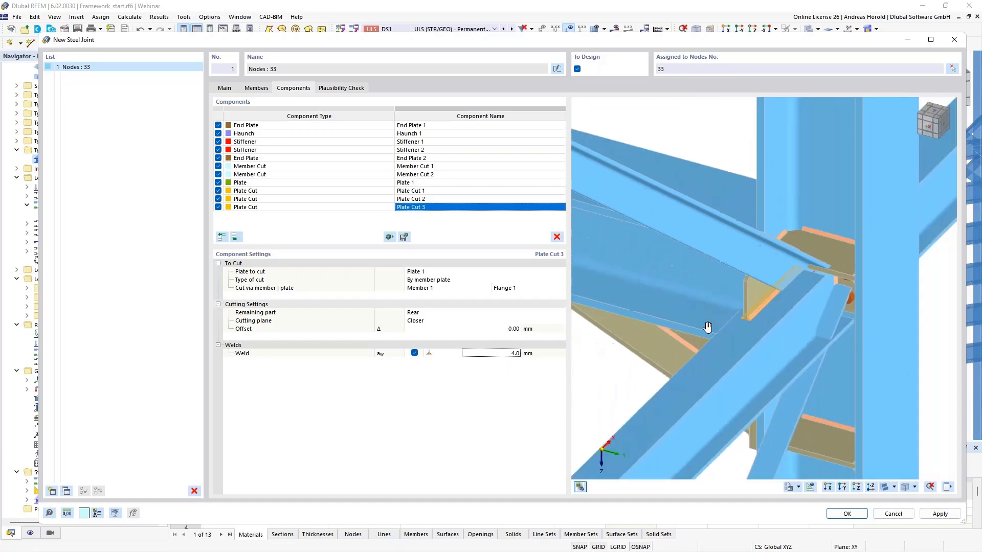
pyautogui.keyDown('ctrl'); pyautogui.moveTo(901, 369); pyautogui.dragTo(813, 334, button='middle'); pyautogui.keyUp('ctrl')
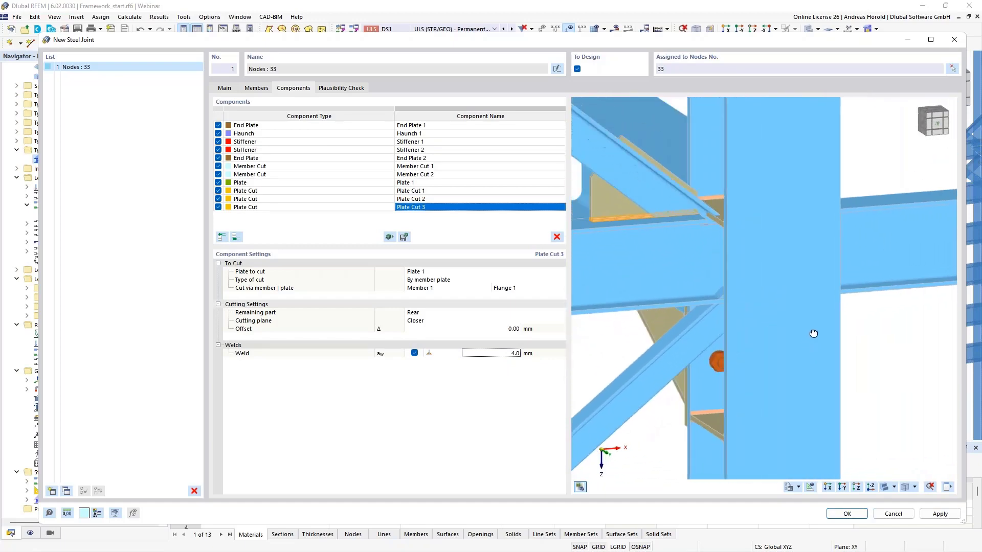
pyautogui.scroll(5, 689, 226)
pyautogui.moveTo(689, 226); pyautogui.dragTo(859, 317, button='middle')
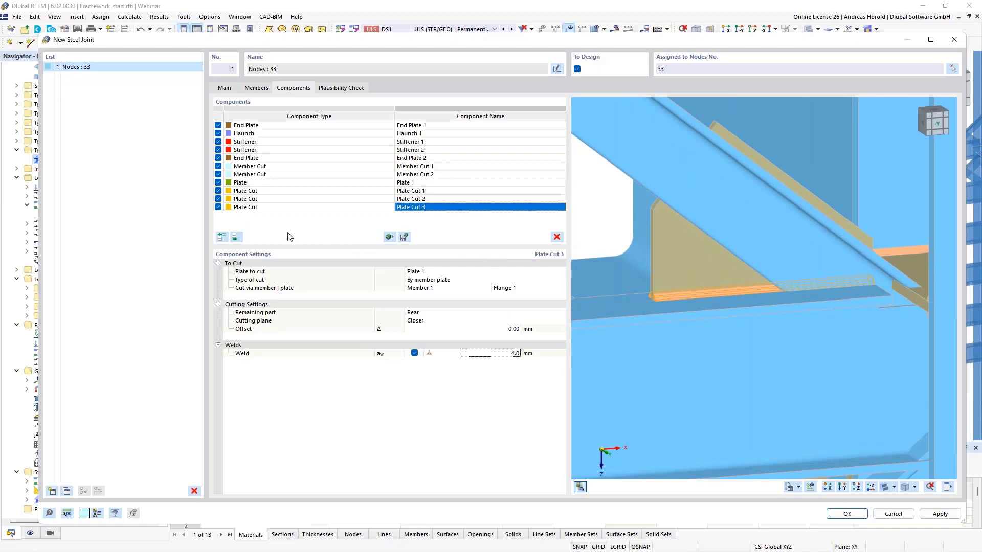
pyautogui.click(235, 238)
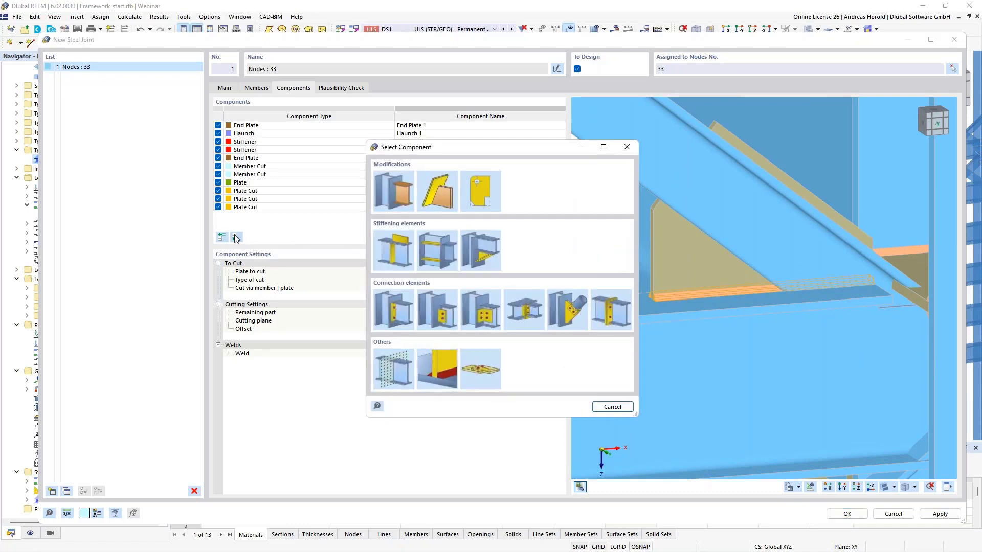
pyautogui.click(392, 191)
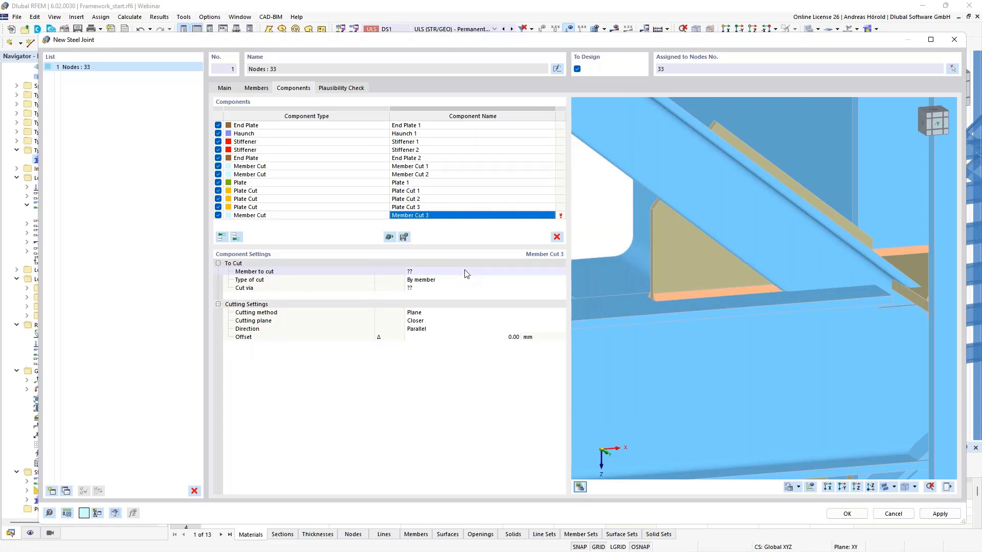
pyautogui.click(467, 272)
pyautogui.click(465, 272)
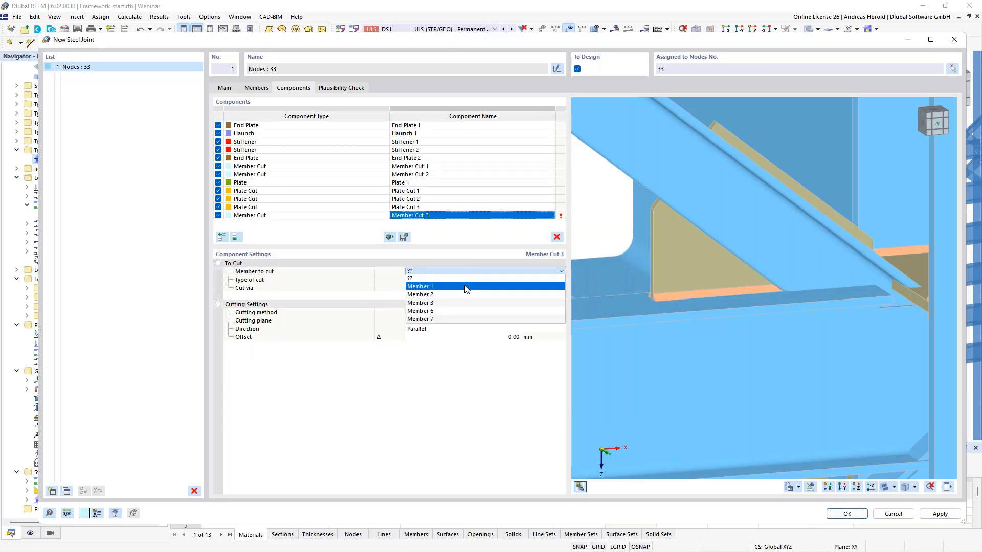
pyautogui.click(462, 320)
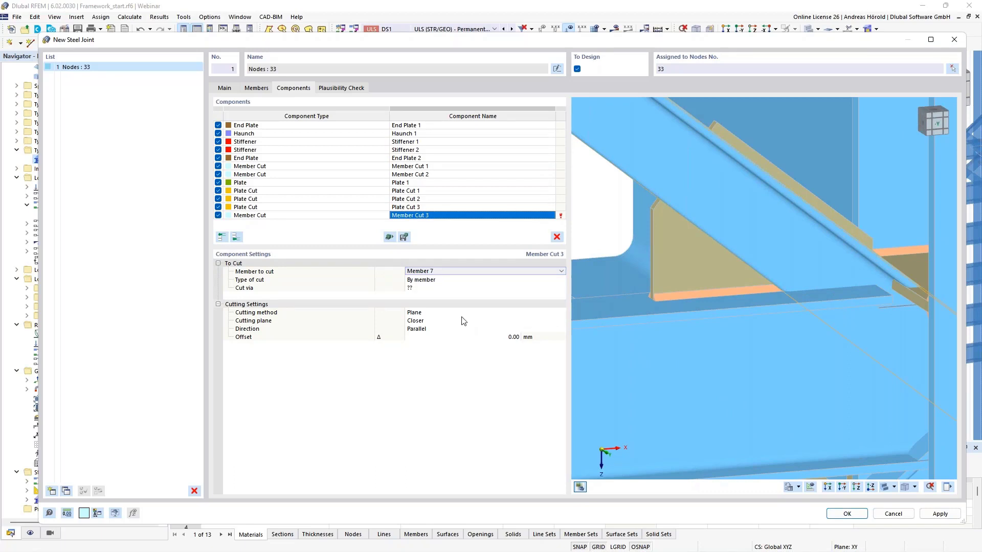
# Step: Cut Member 7 via Member 1 and set the cutting direction to Perpendicular
pyautogui.click(459, 288)
pyautogui.click(459, 288)
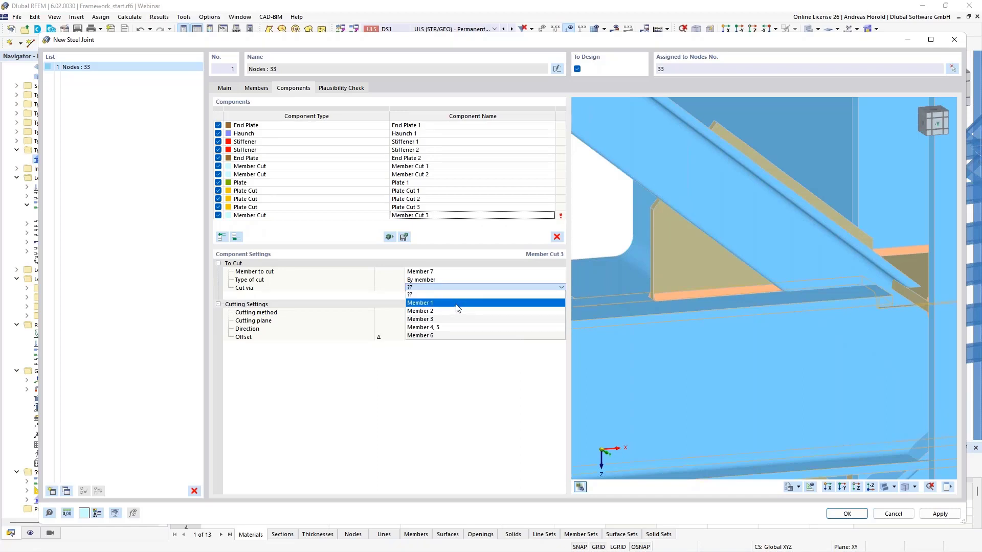
pyautogui.click(458, 306)
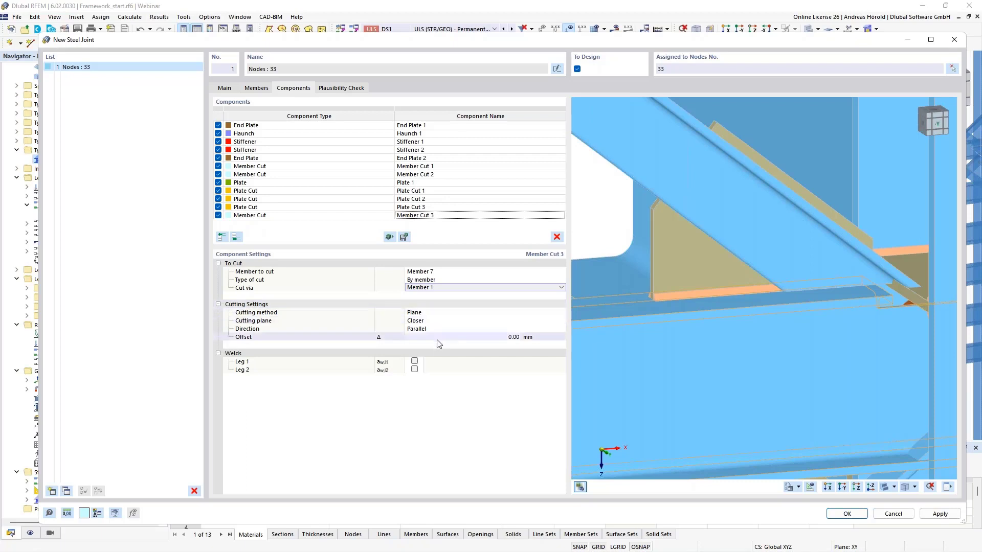
pyautogui.click(429, 328)
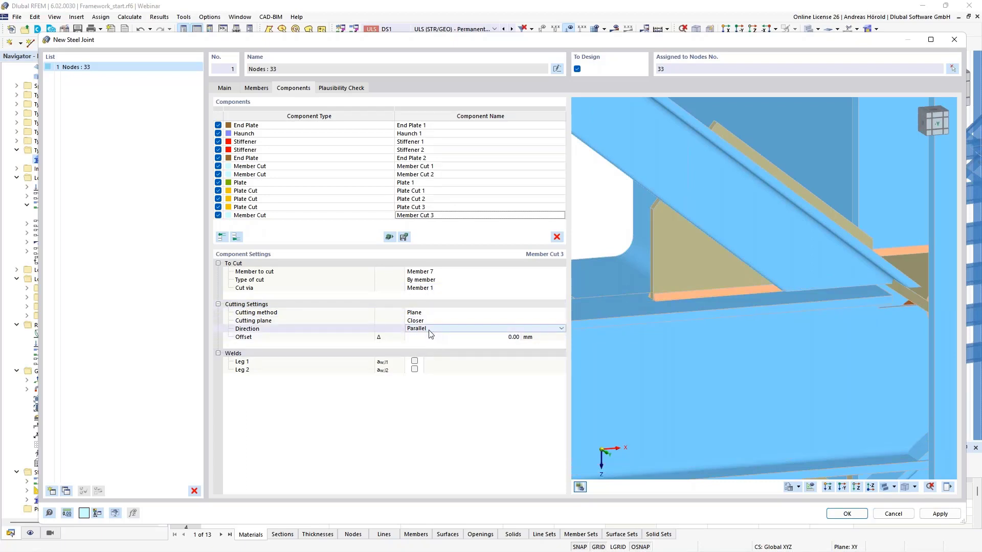
pyautogui.click(435, 331)
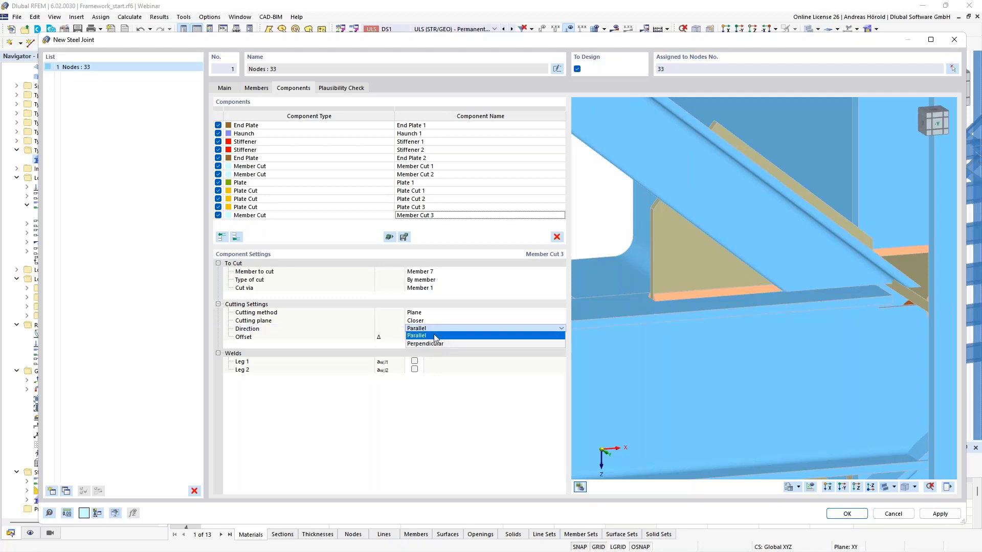
pyautogui.click(436, 342)
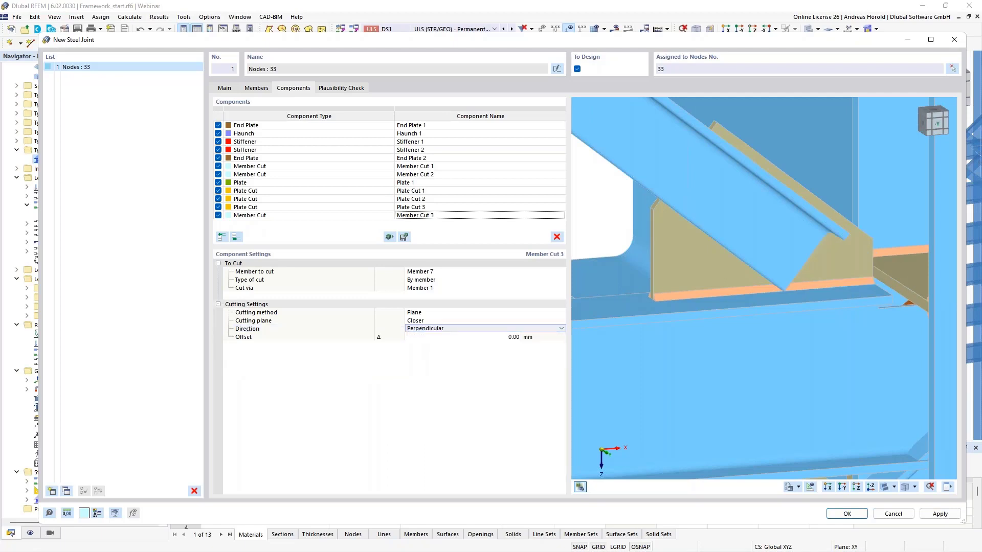
# Step: Set the offset of the Member 7 cut to 20 mm
pyautogui.keyDown('ctrl'); pyautogui.moveTo(873, 348); pyautogui.dragTo(835, 326, button='middle'); pyautogui.keyUp('ctrl')
pyautogui.moveTo(627, 172); pyautogui.dragTo(776, 309, button='middle')
pyautogui.scroll(4, 707, 275)
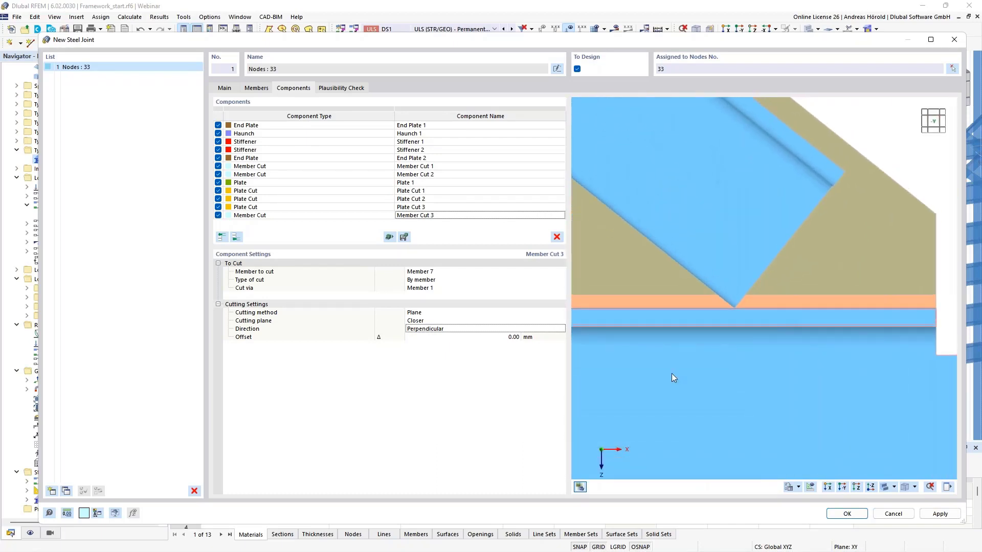
pyautogui.click(514, 337)
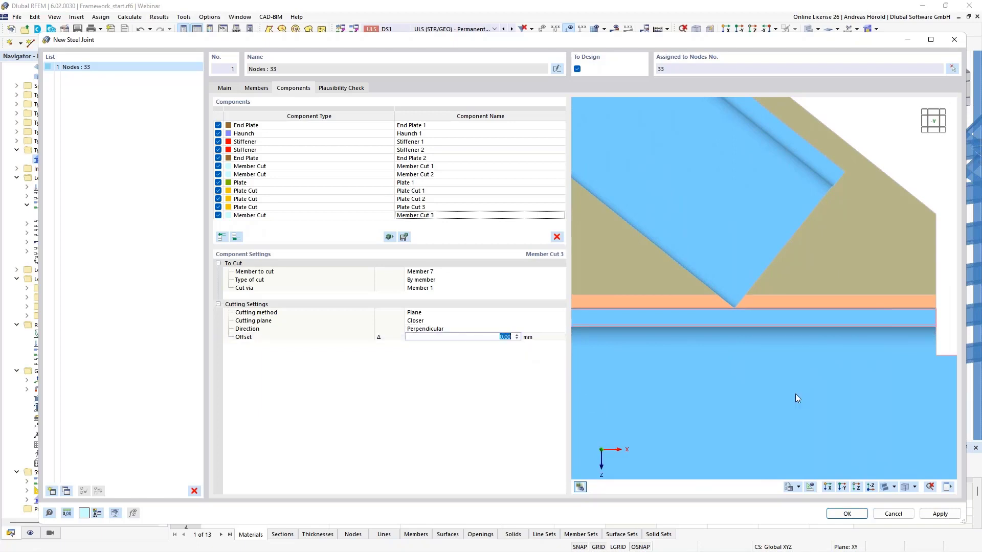
pyautogui.write('20')
pyautogui.press('Return')
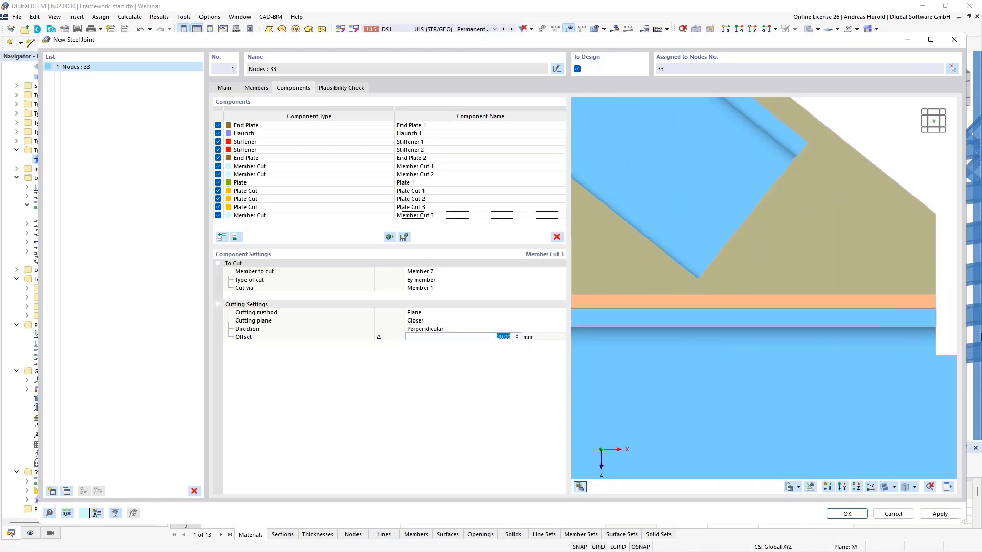
# Step: Add a Fasteners component and set its first connected component to the member plate Member 7 | Leg 1
pyautogui.scroll(-5, 876, 278)
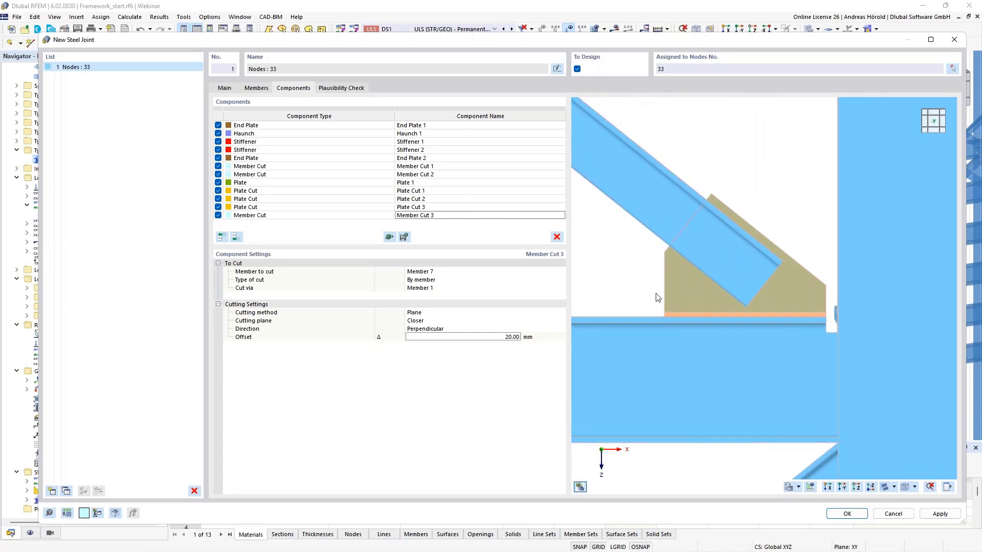
pyautogui.keyDown('ctrl'); pyautogui.moveTo(643, 290); pyautogui.dragTo(663, 304, button='middle'); pyautogui.keyUp('ctrl')
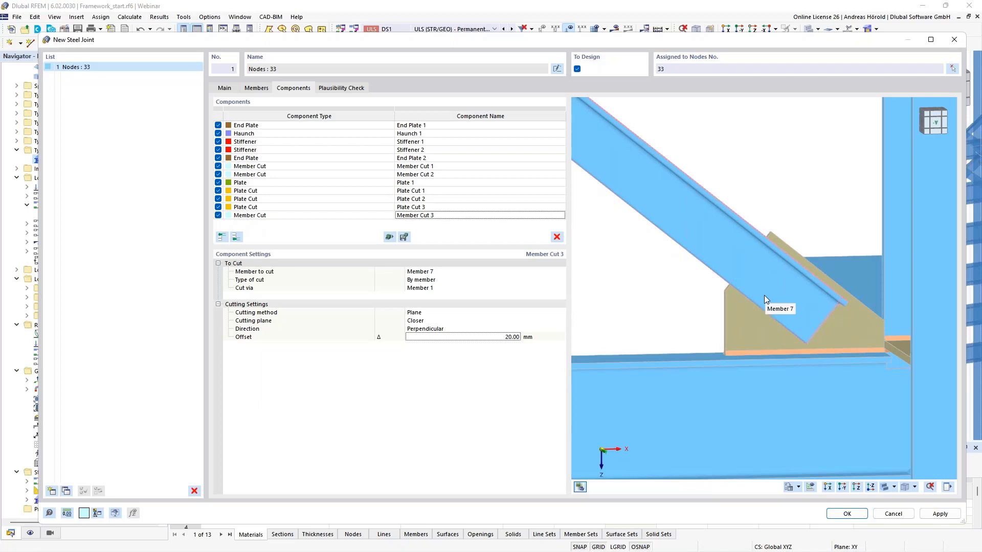
pyautogui.click(237, 238)
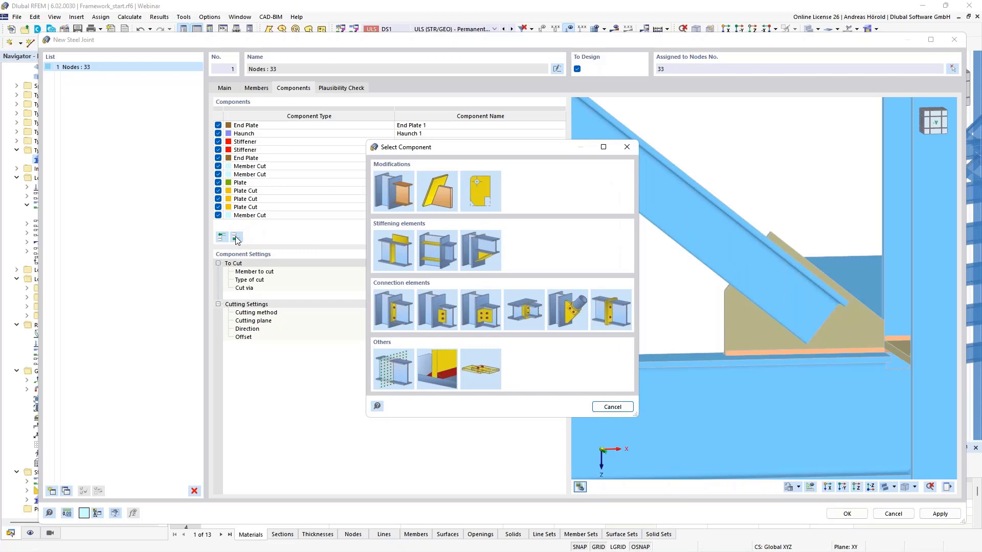
pyautogui.click(475, 364)
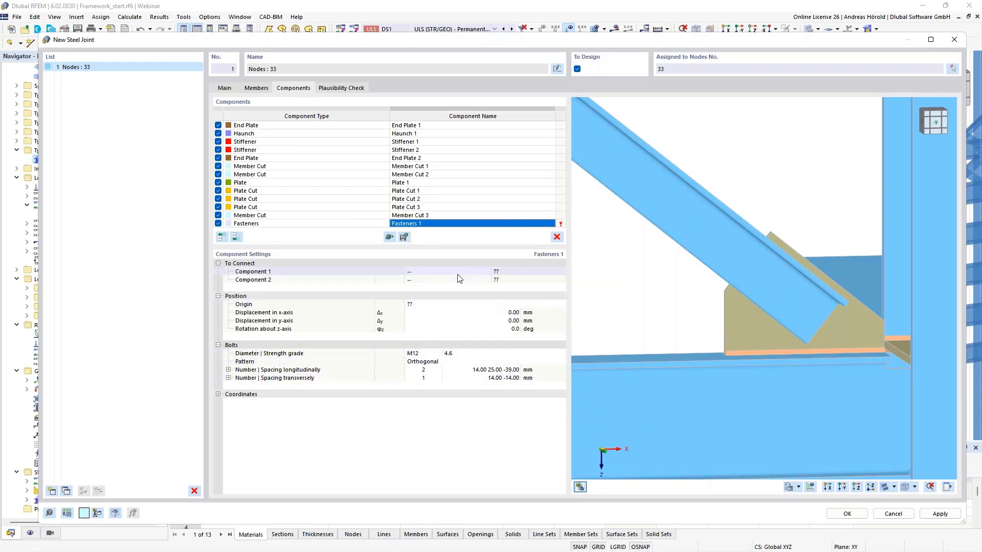
pyautogui.click(458, 273)
pyautogui.click(477, 271)
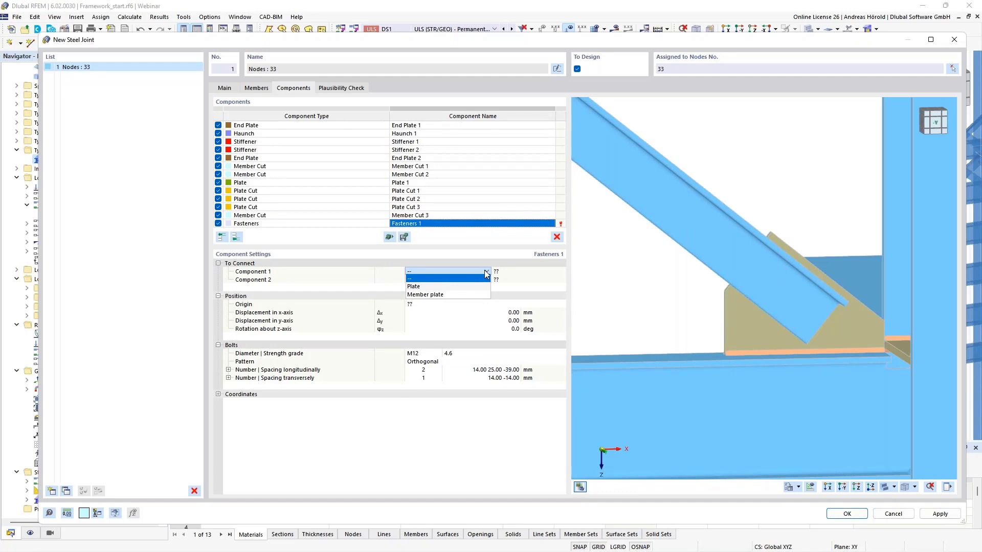
pyautogui.click(453, 279)
pyautogui.click(452, 297)
pyautogui.click(512, 272)
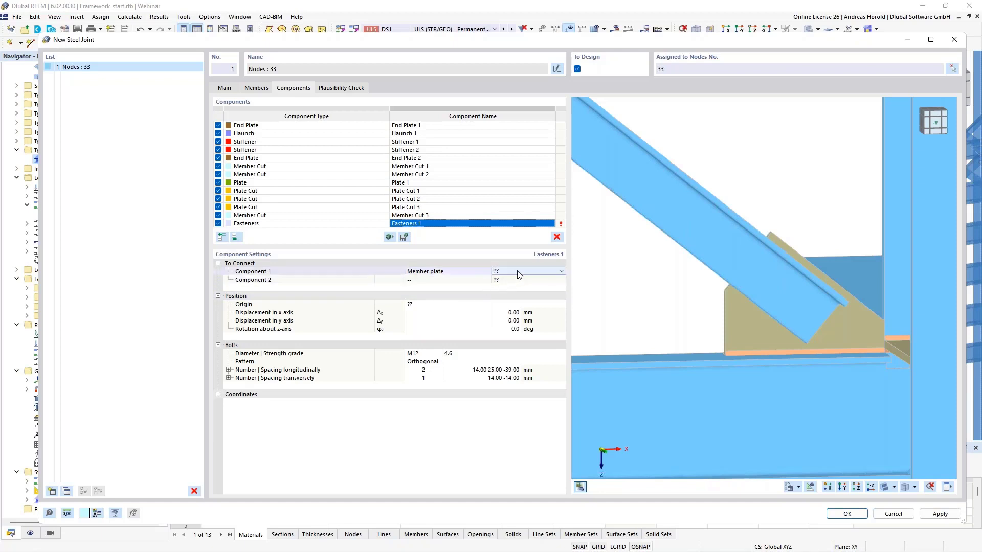
pyautogui.click(520, 271)
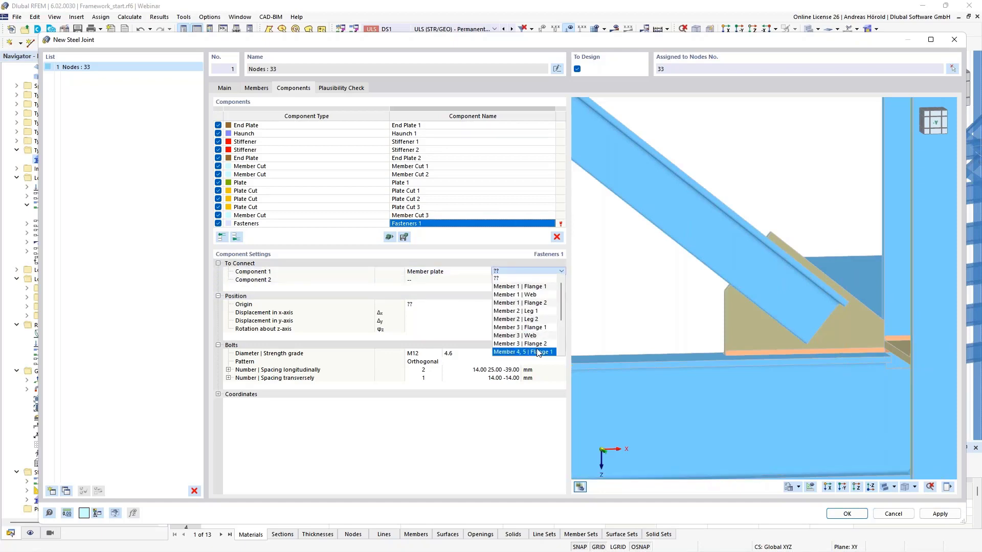
pyautogui.scroll(-3, 532, 349)
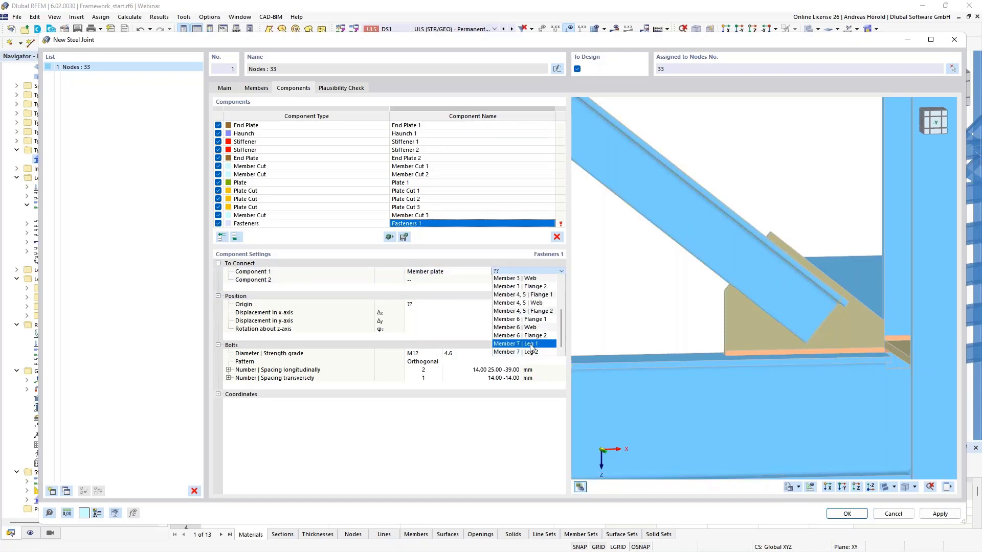
pyautogui.click(532, 344)
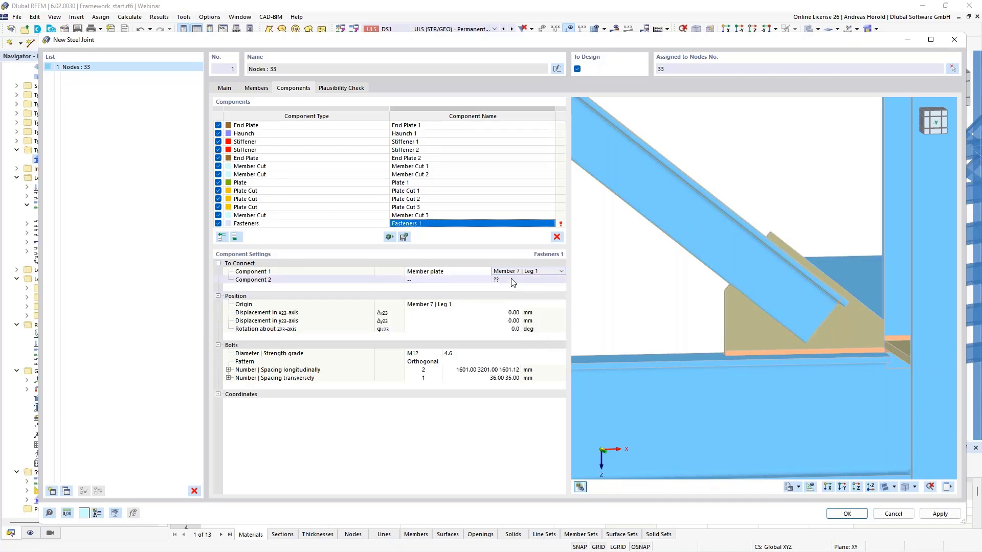
# Step: Set the fasteners' second connected component to Plate, choosing Plate 1
pyautogui.click(439, 280)
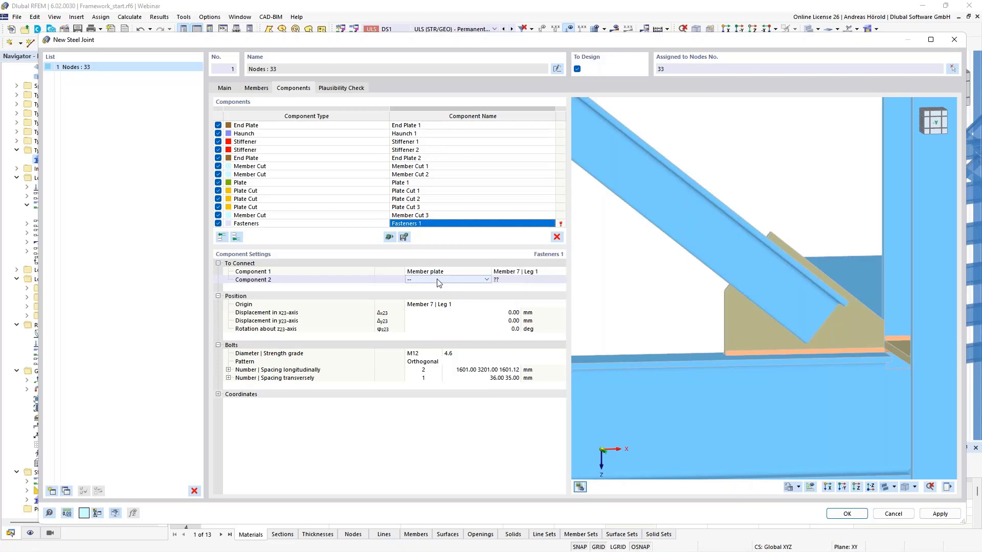
pyautogui.click(485, 280)
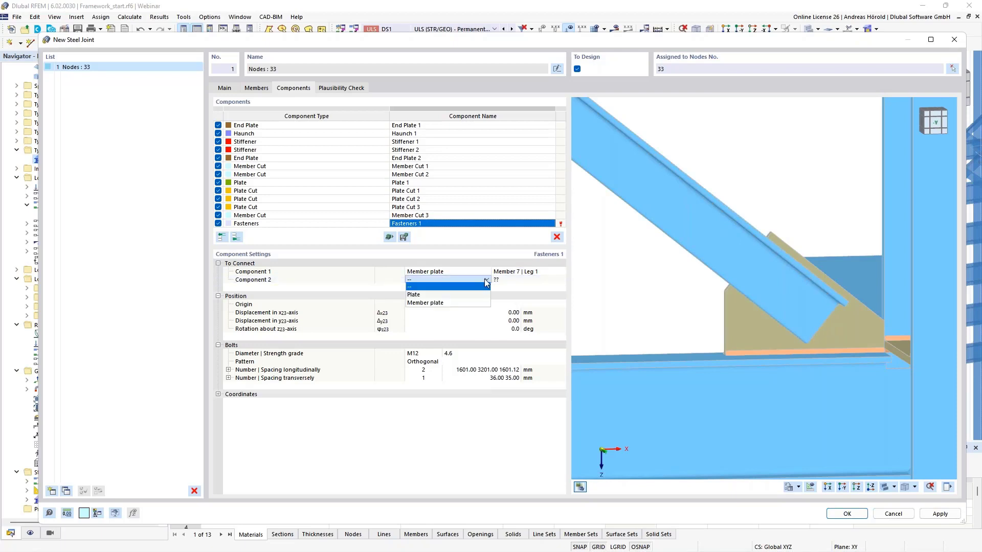
pyautogui.click(452, 295)
pyautogui.click(537, 280)
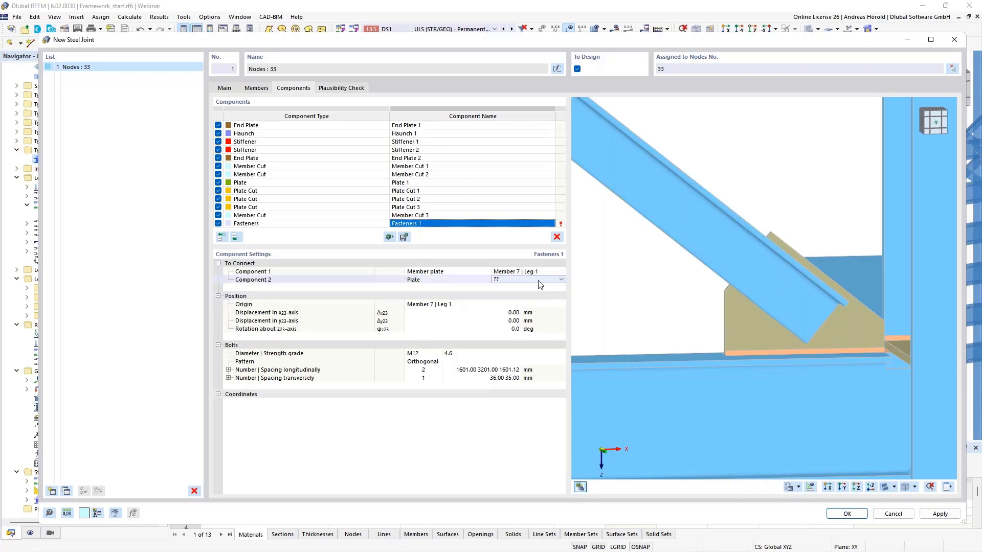
pyautogui.click(562, 279)
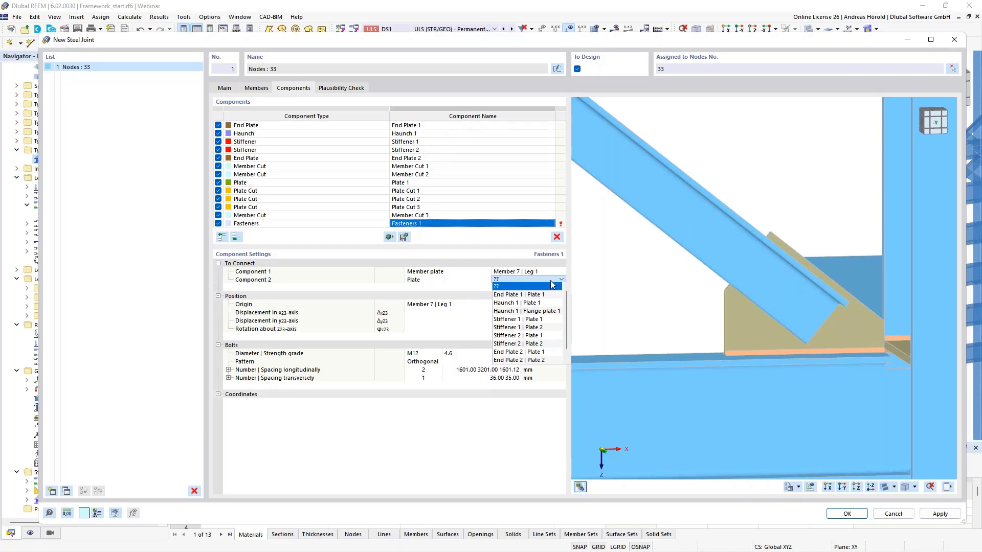
pyautogui.scroll(-1, 532, 317)
pyautogui.click(516, 361)
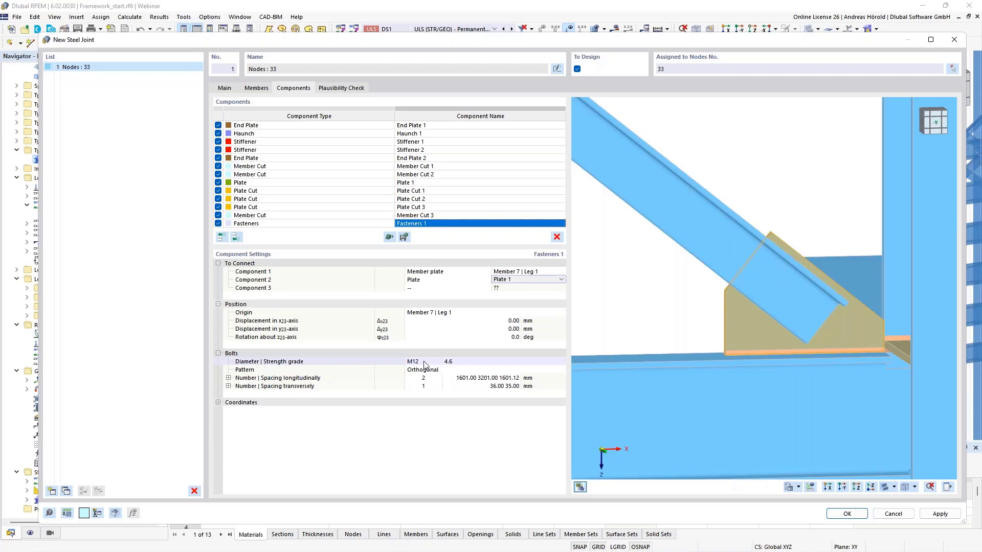
# Step: Set the Member 7 bolts' strength grade to 8.8 and their longitudinal spacing to 300 and 40 mm
pyautogui.click(460, 362)
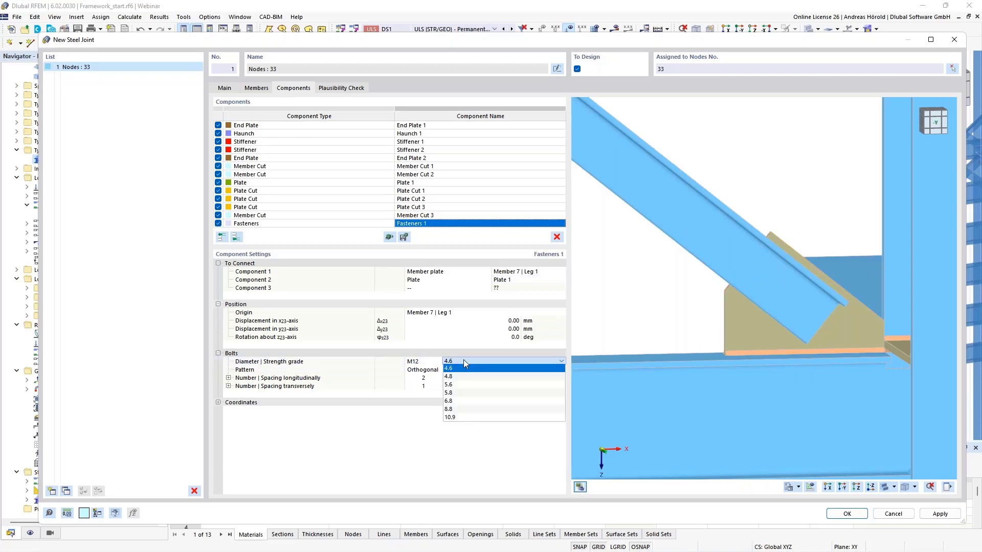
pyautogui.click(482, 410)
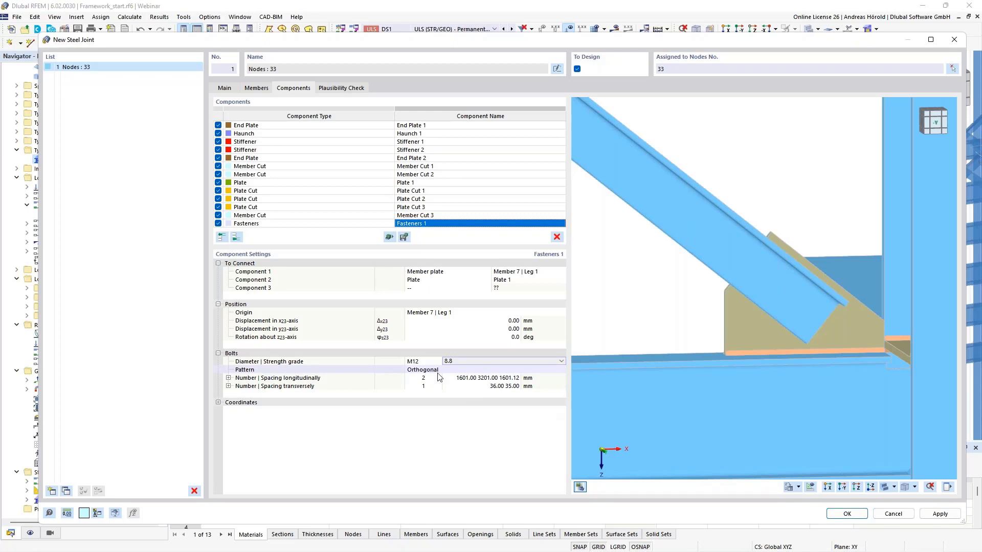
pyautogui.click(463, 378)
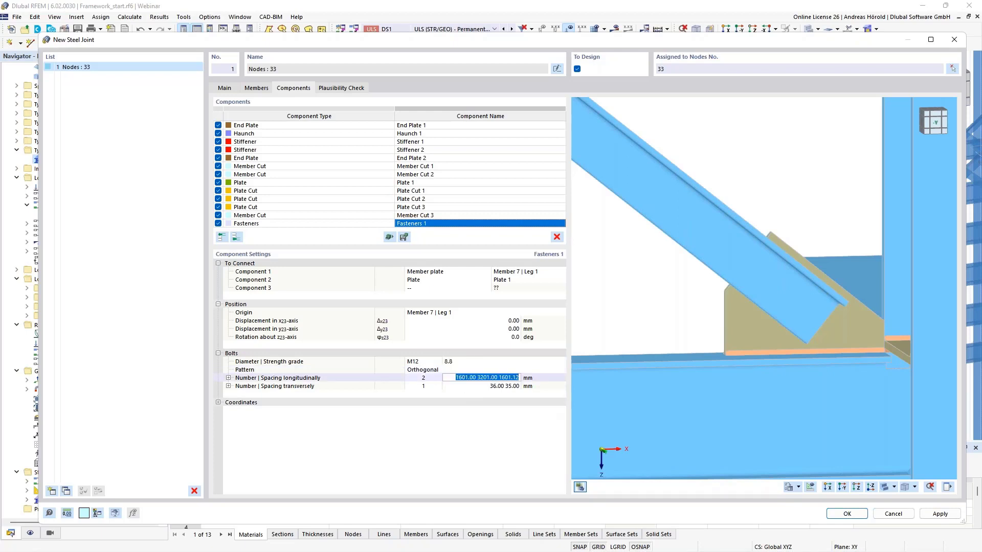
pyautogui.scroll(-4, 917, 397)
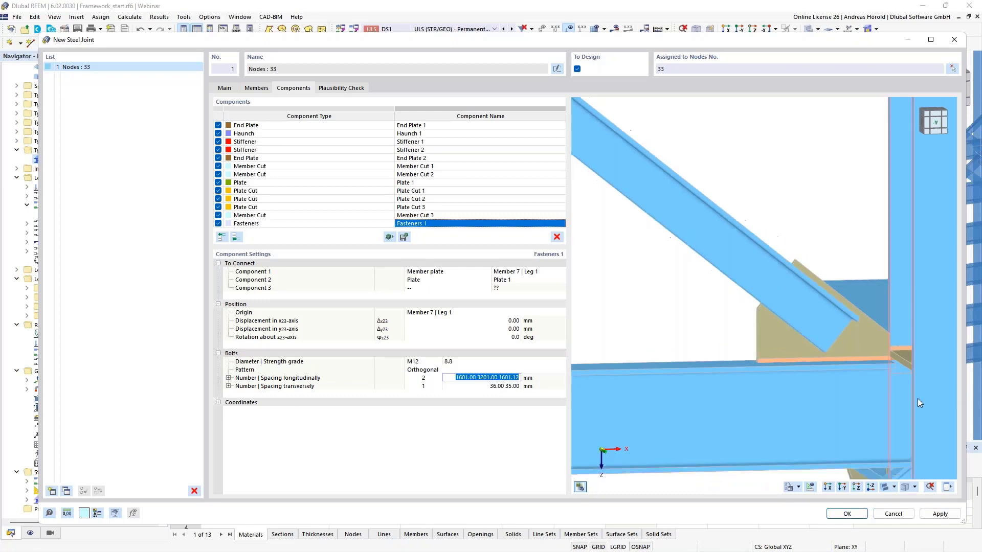
pyautogui.moveTo(916, 398); pyautogui.dragTo(700, 346, button='middle')
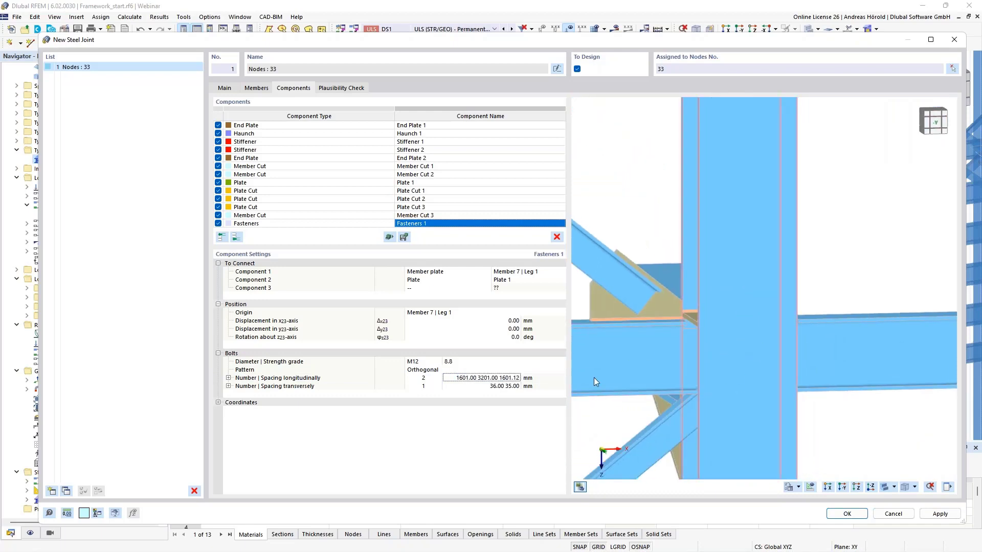
pyautogui.scroll(1, 603, 386)
pyautogui.moveTo(603, 386); pyautogui.dragTo(818, 398, button='middle')
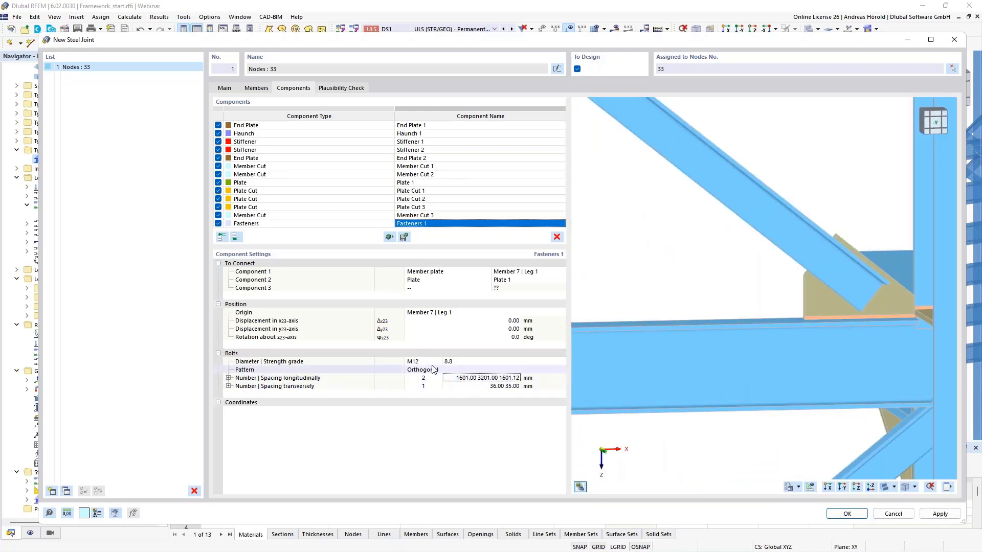
pyautogui.click(470, 378)
pyautogui.write('300')
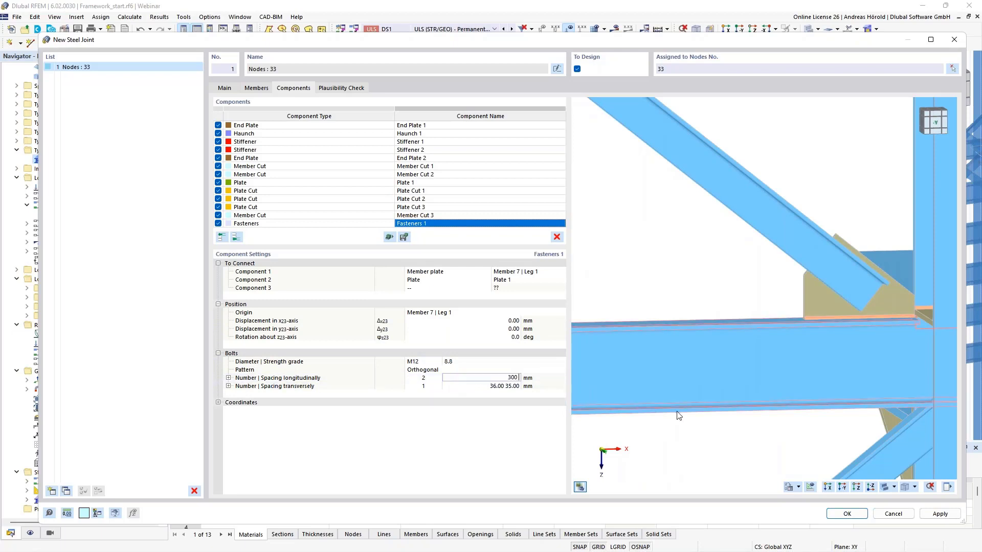
pyautogui.write(' 40')
pyautogui.press('Tab')
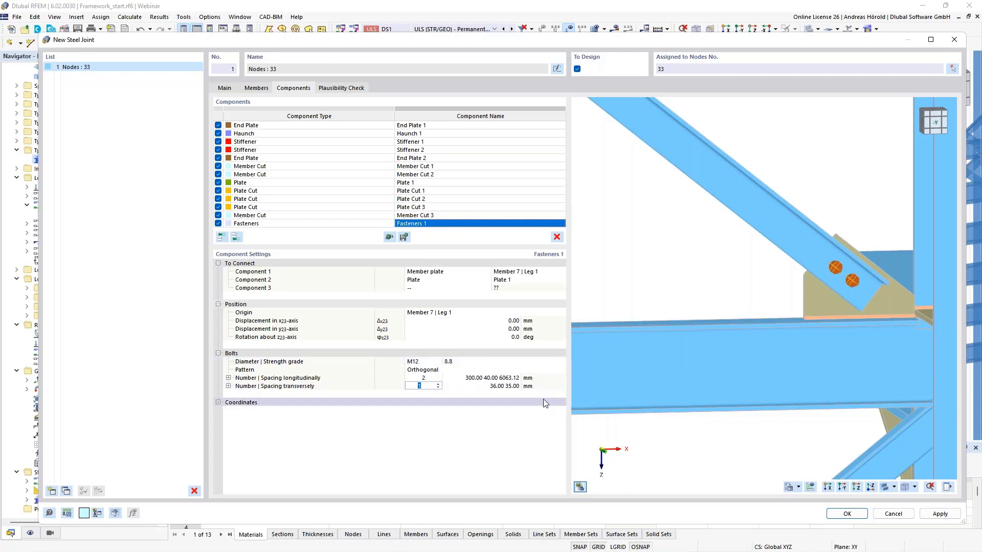
# Step: Copy Plate 1, Plate Cuts 1 to 3, Member Cut 3 and Fasteners 1 to the end of the component list
pyautogui.scroll(5, 855, 343)
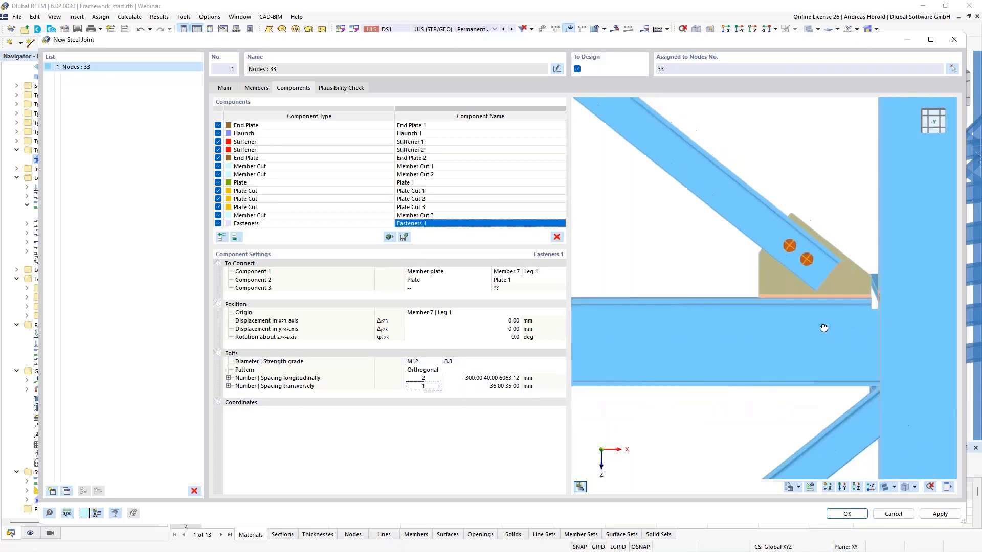
pyautogui.scroll(-3, 839, 373)
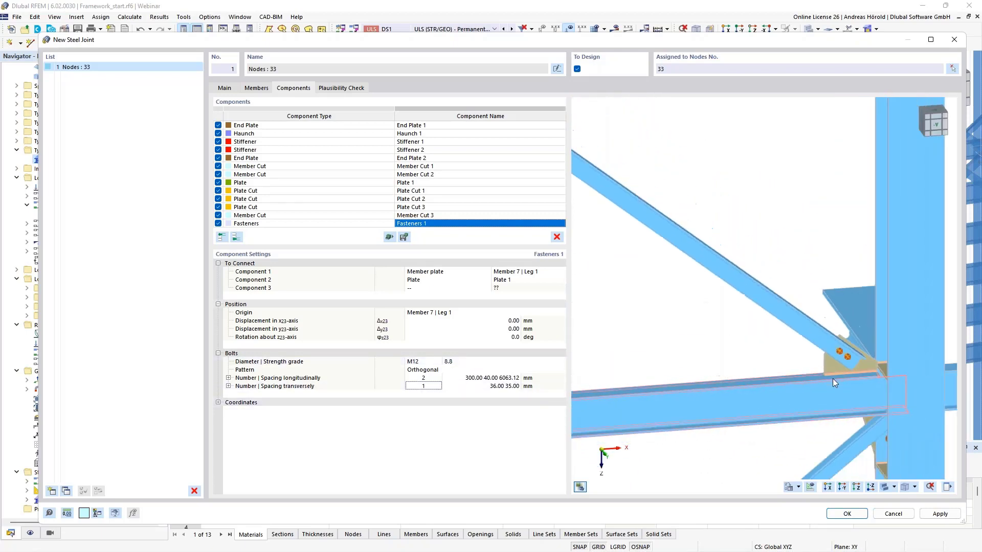
pyautogui.keyDown('ctrl'); pyautogui.moveTo(665, 390); pyautogui.dragTo(839, 381, button='middle'); pyautogui.keyUp('ctrl')
pyautogui.hotkey('ctrl', '2')
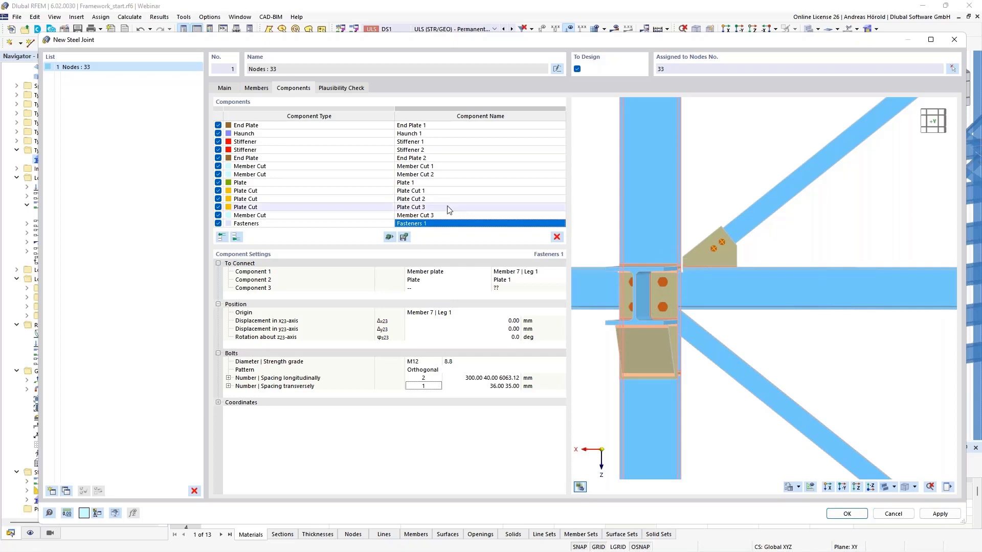
pyautogui.click(318, 184)
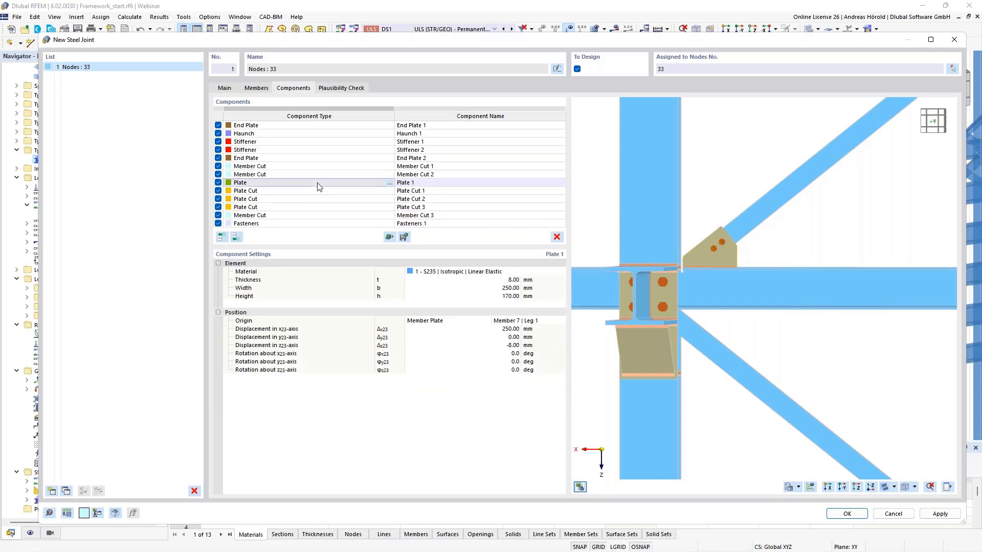
pyautogui.keyDown('shift'); pyautogui.click(317, 225); pyautogui.keyUp('shift')
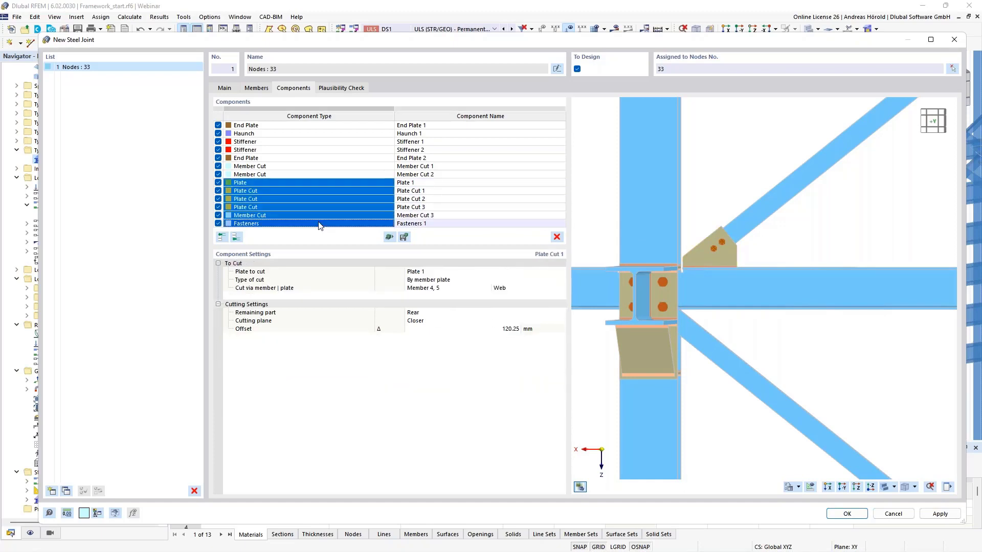
pyautogui.rightClick(366, 203)
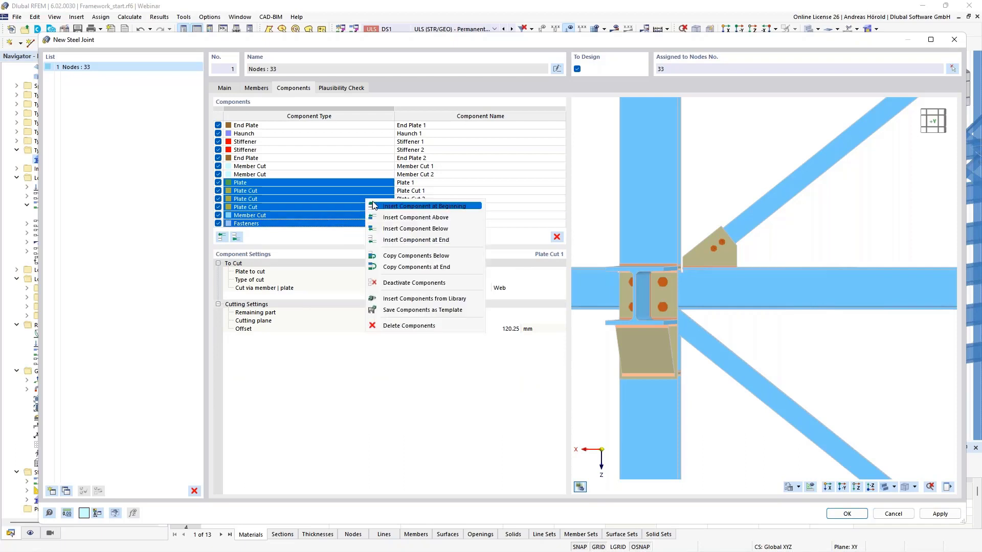
pyautogui.click(441, 267)
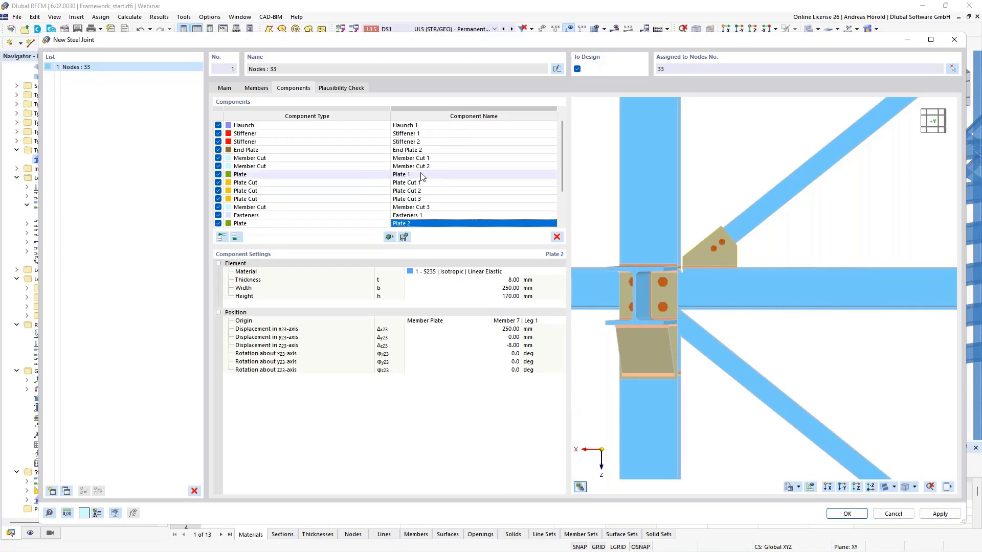
# Step: Set the height of the copied plate, Plate 2, to 200 mm
pyautogui.scroll(-2, 439, 194)
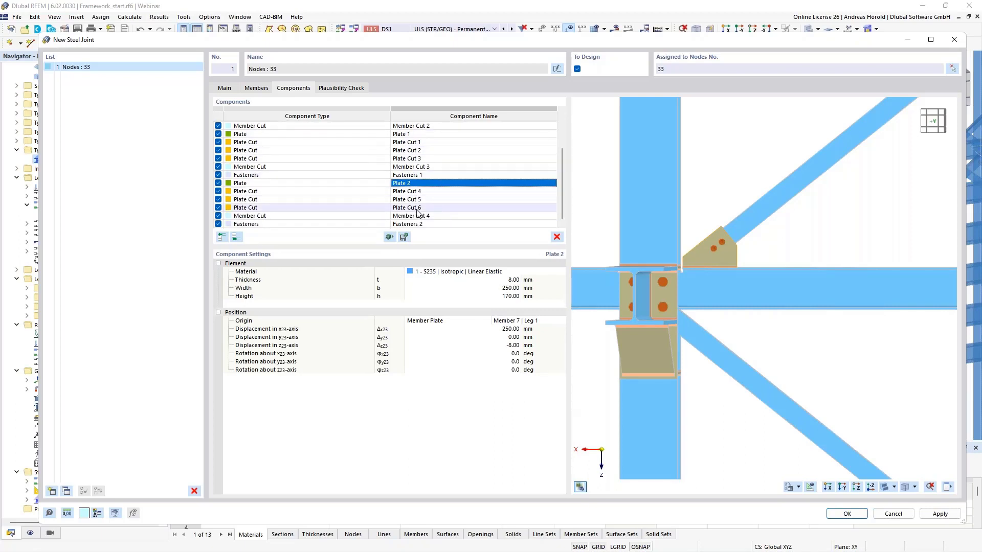
pyautogui.click(430, 184)
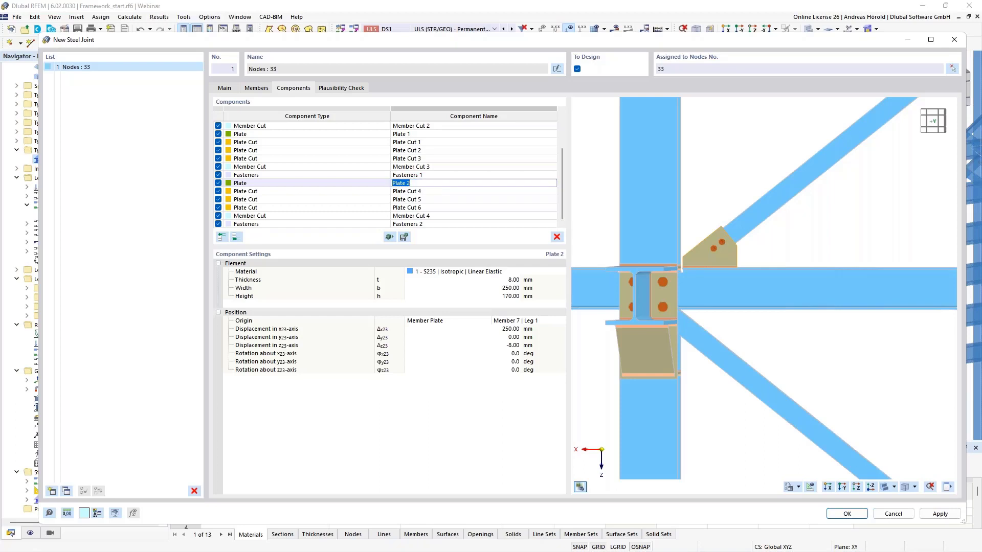
pyautogui.press('Escape')
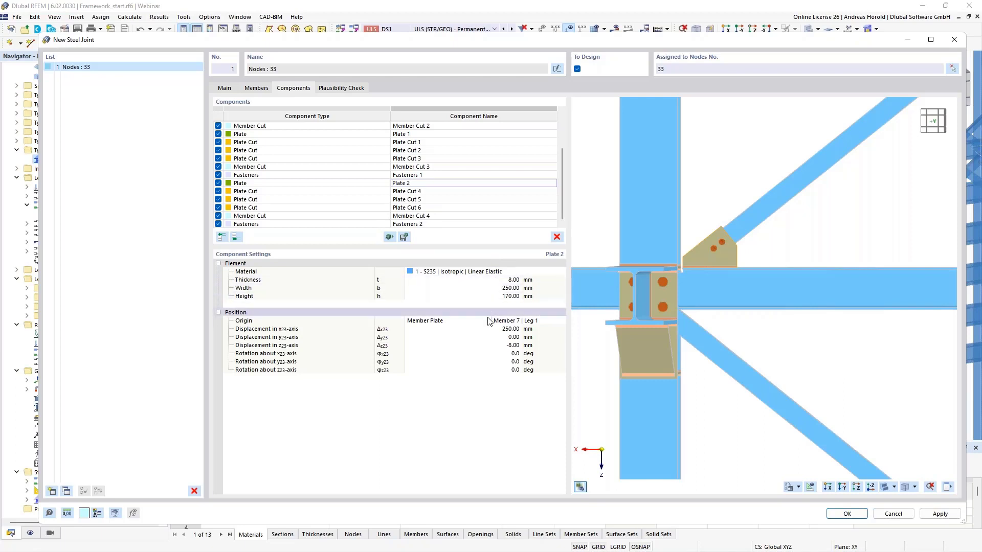
pyautogui.click(502, 296)
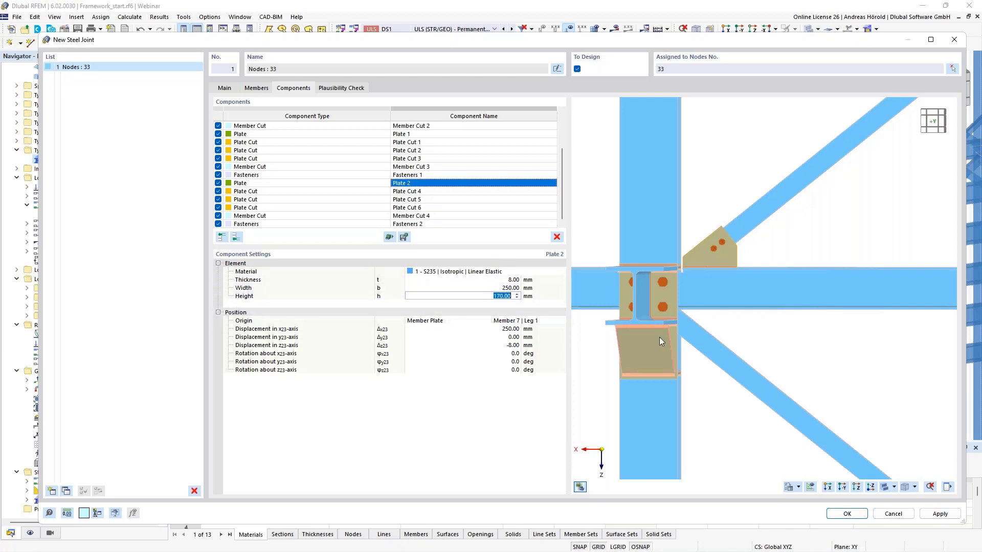
pyautogui.write('200')
pyautogui.press('Tab')
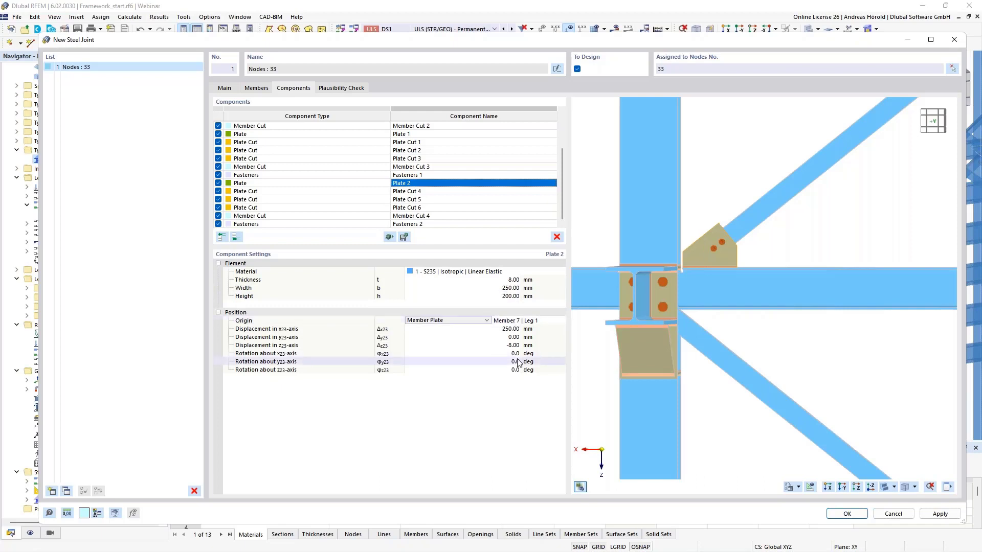
# Step: Change the origin of Plate 2 to the member plate Member 2 | Leg 1
pyautogui.click(526, 322)
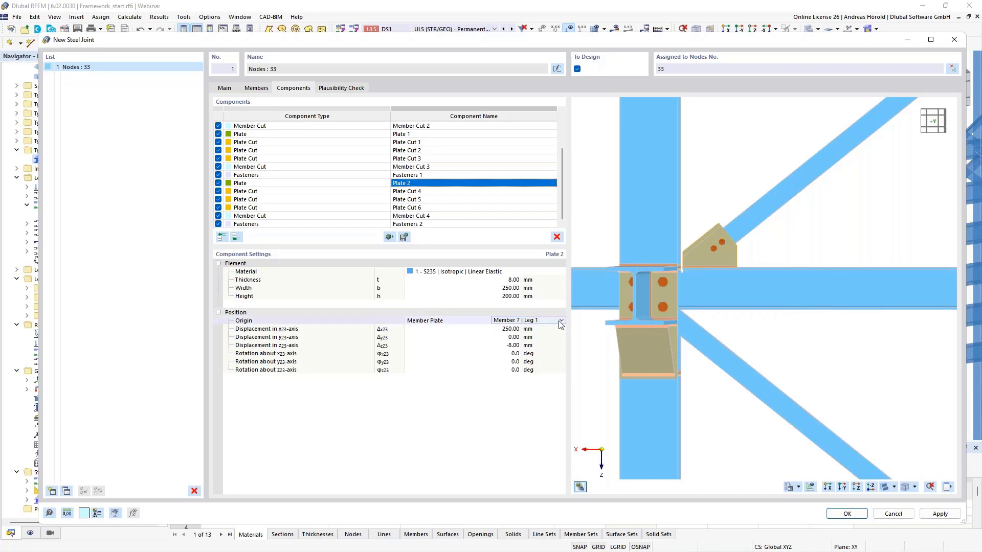
pyautogui.click(526, 322)
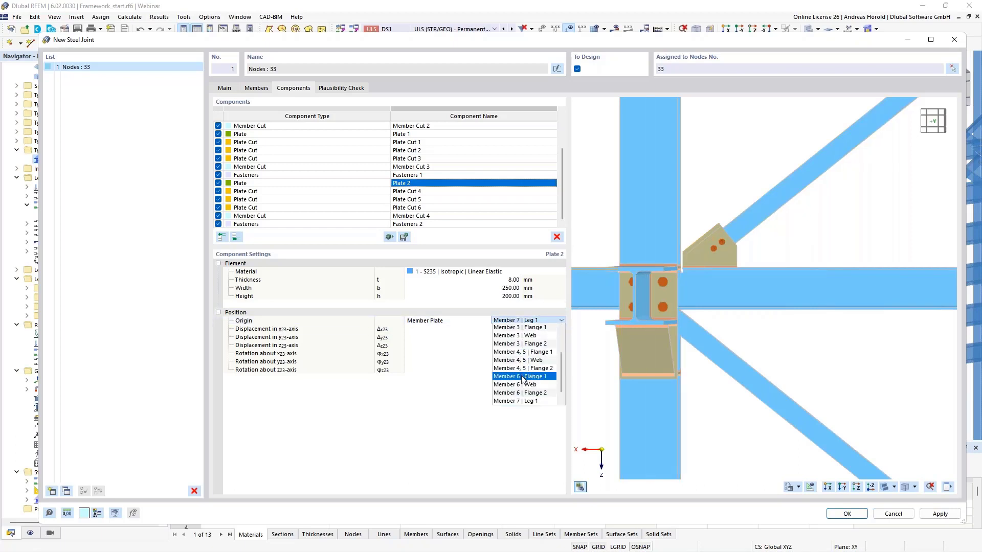
pyautogui.scroll(2, 524, 368)
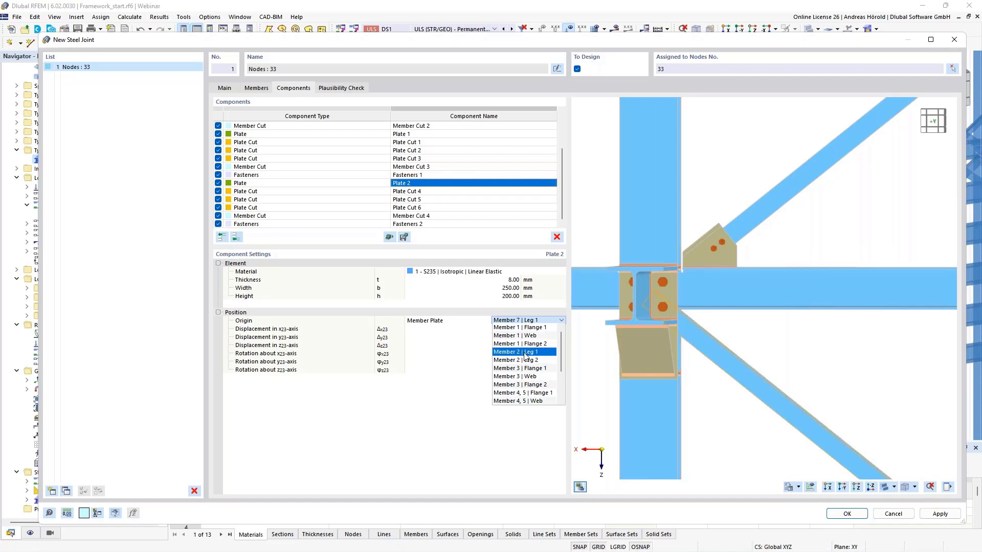
pyautogui.click(525, 353)
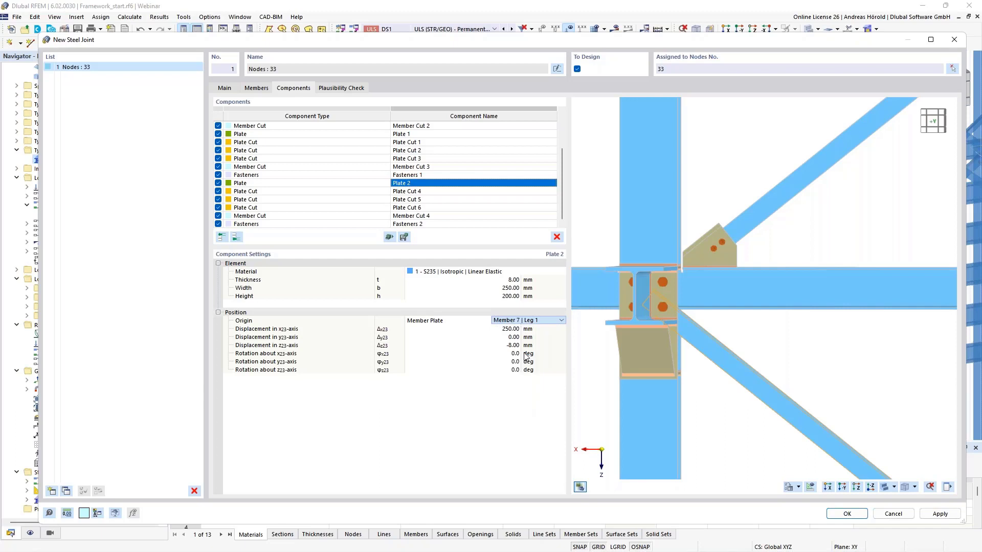
# Step: Displace Plate 2 by 180 mm along the x-axis and 90 mm along the y-axis
pyautogui.click(512, 330)
pyautogui.write('180')
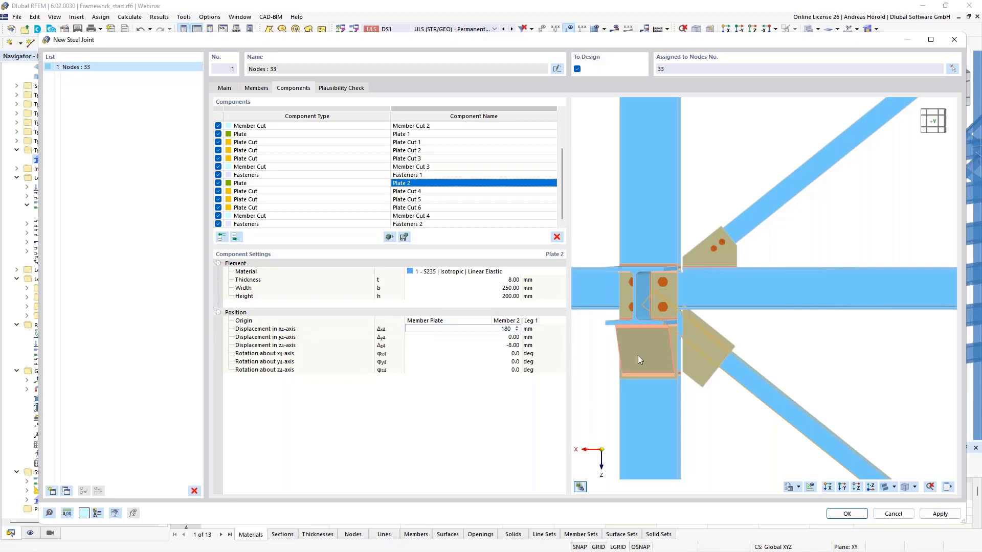
pyautogui.press('Tab')
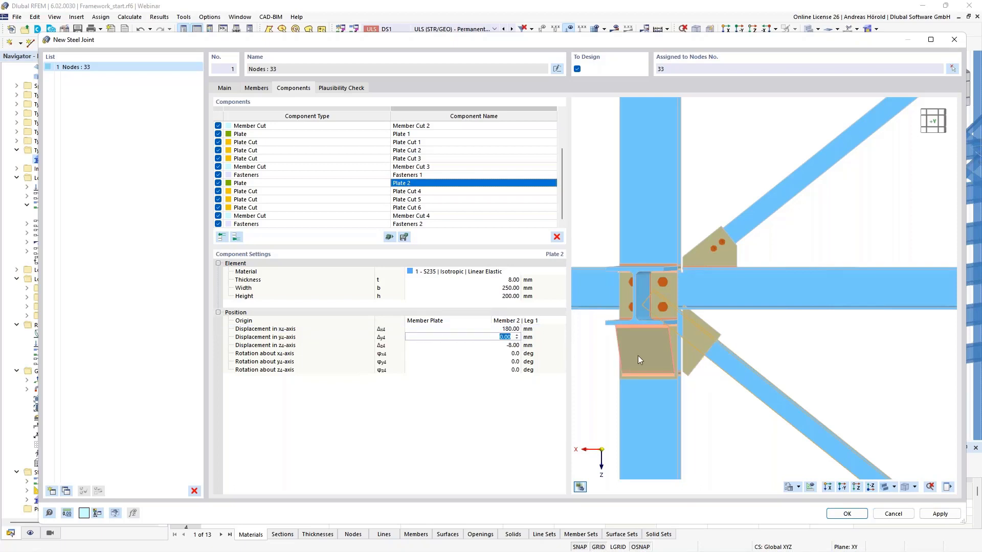
pyautogui.write('90')
pyautogui.press('Tab')
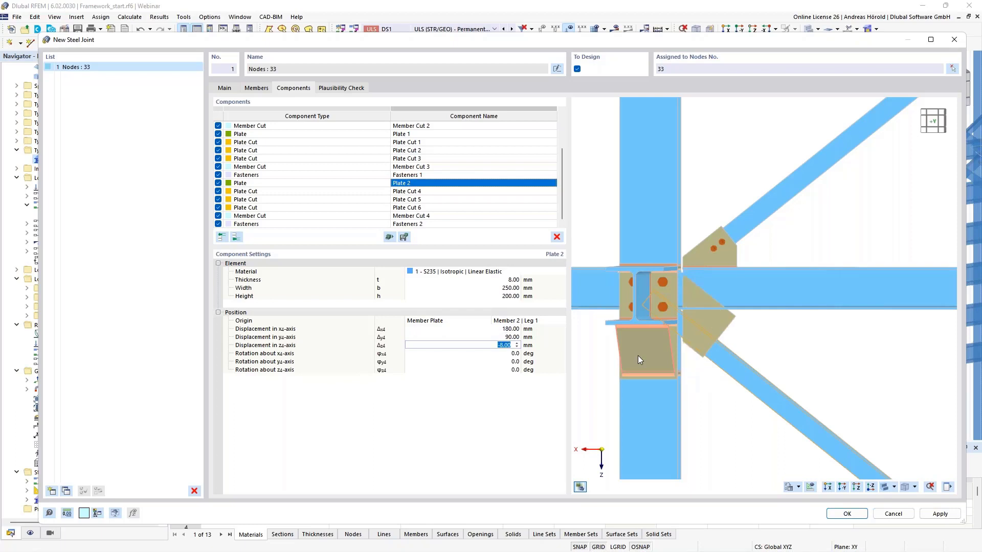
pyautogui.scroll(3, 756, 366)
pyautogui.moveTo(756, 365); pyautogui.dragTo(844, 343, button='middle')
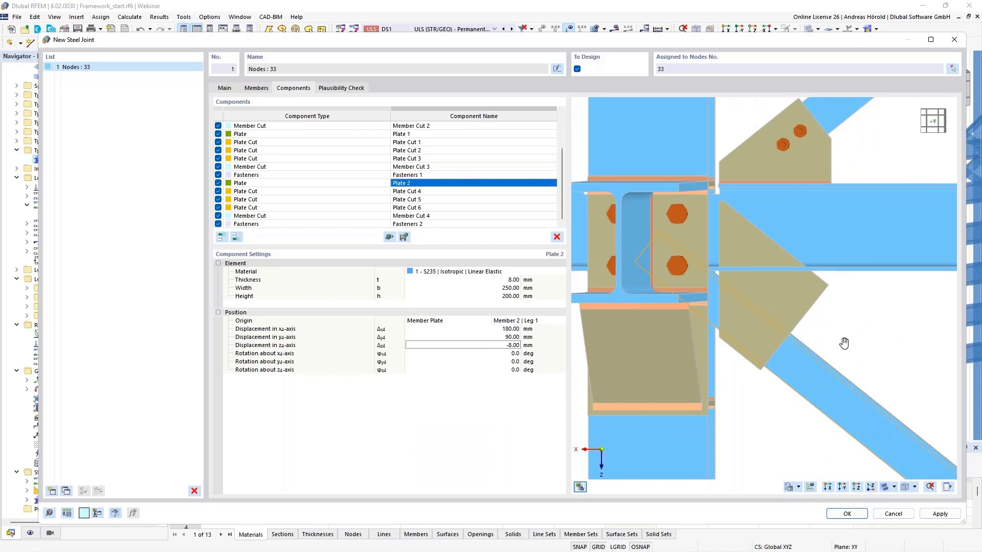
# Step: Set the offset of Plate Cut 4, which trims Plate 2, to 45 mm
pyautogui.click(468, 191)
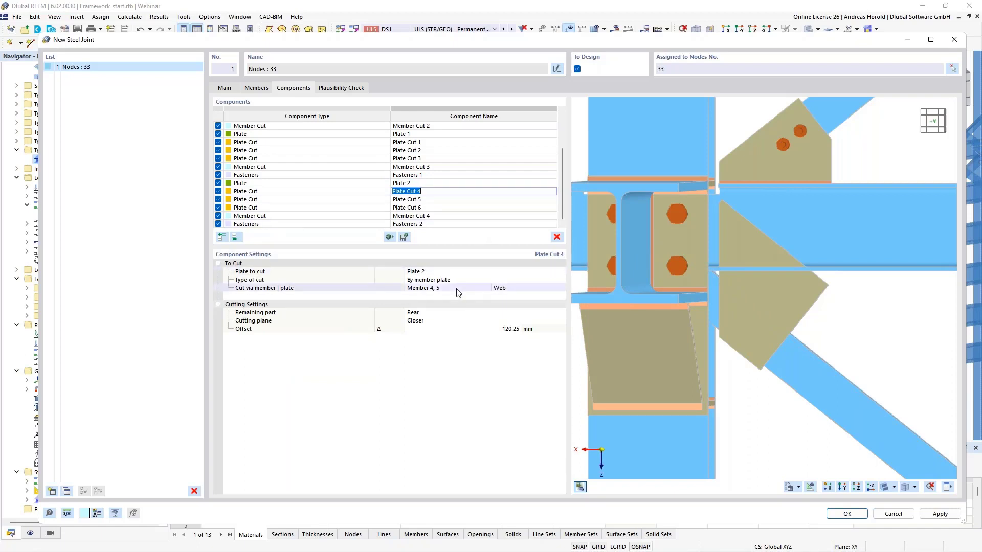
pyautogui.click(516, 331)
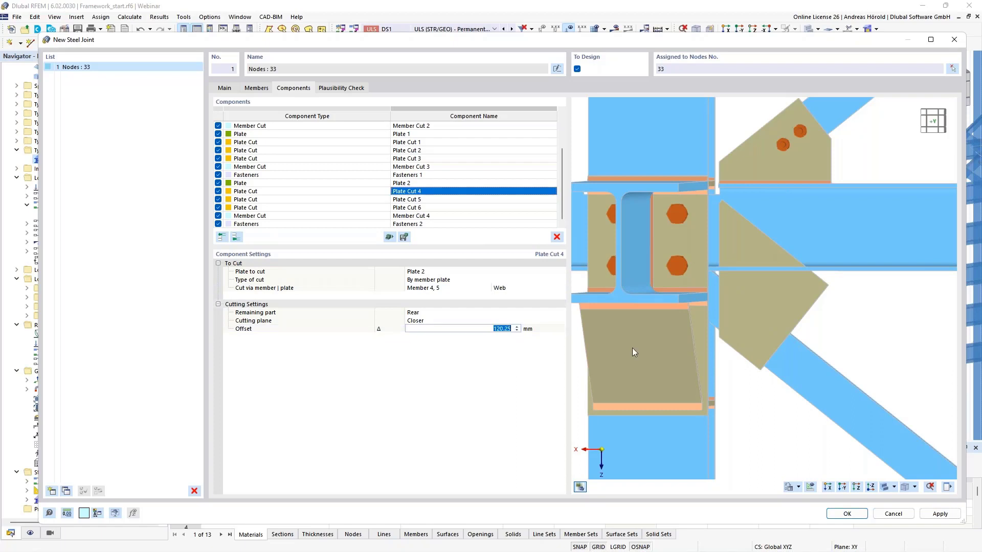
pyautogui.write('45')
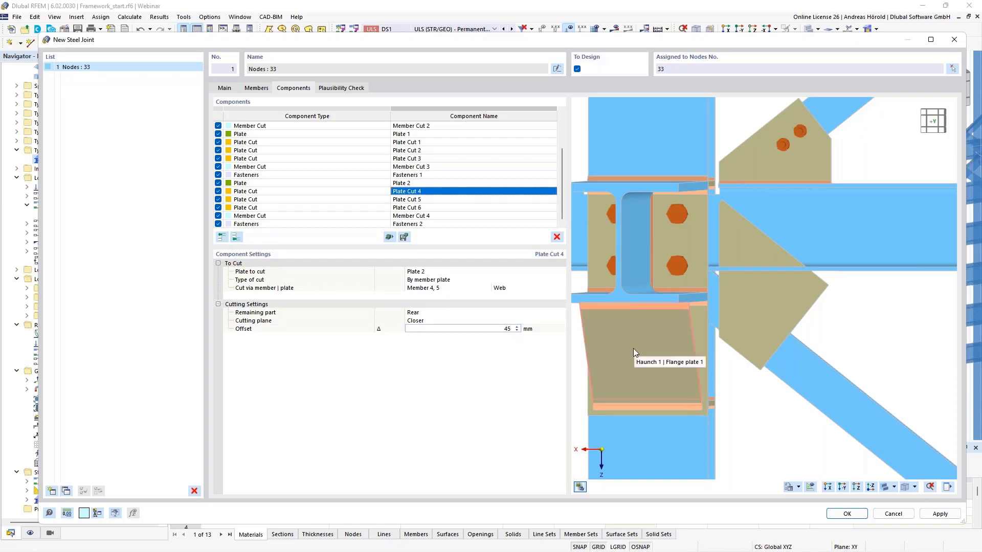
pyautogui.press('Return')
pyautogui.keyDown('ctrl'); pyautogui.moveTo(640, 348); pyautogui.dragTo(713, 364, button='middle'); pyautogui.keyUp('ctrl')
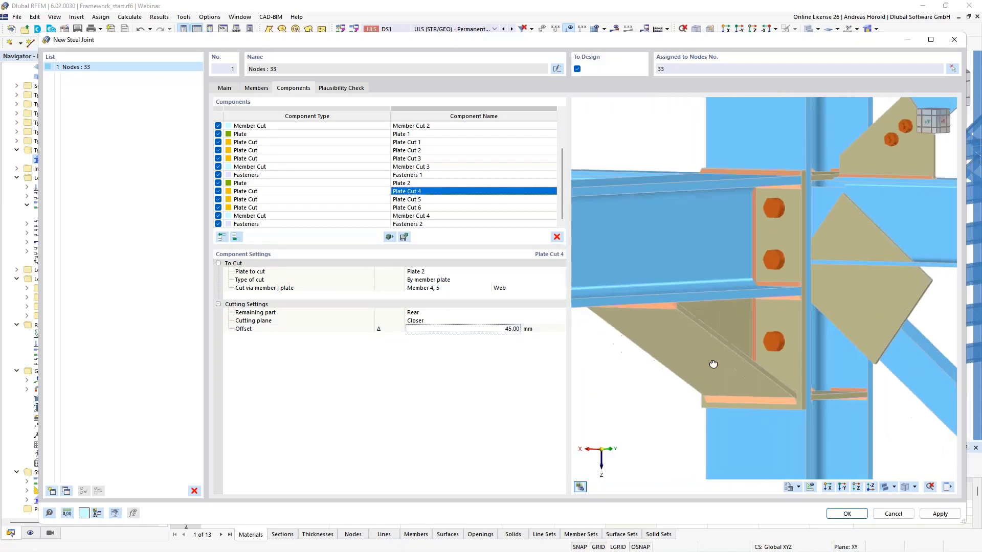
pyautogui.scroll(6, 827, 262)
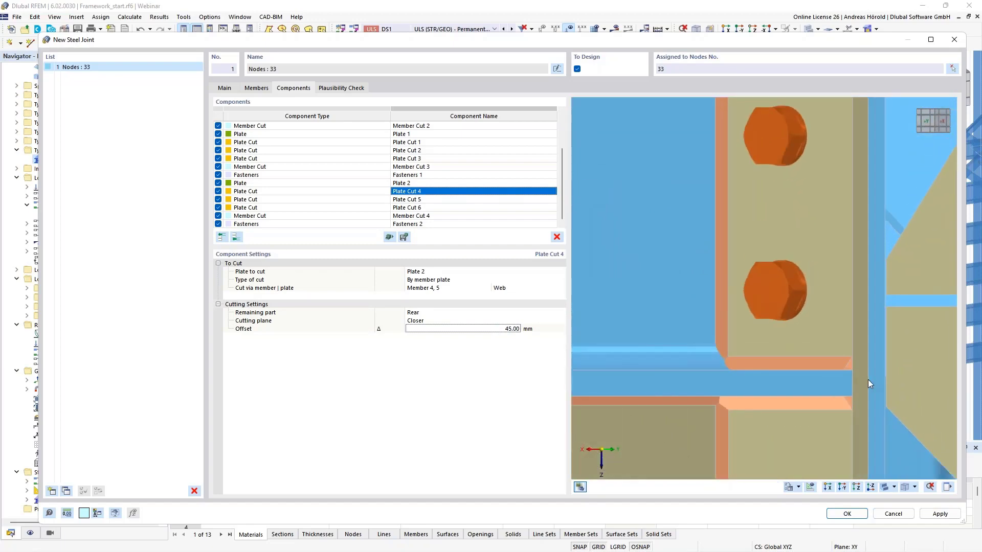
pyautogui.keyDown('ctrl'); pyautogui.moveTo(868, 383); pyautogui.dragTo(841, 382, button='middle'); pyautogui.keyUp('ctrl')
pyautogui.moveTo(928, 372); pyautogui.dragTo(774, 257, button='middle')
pyautogui.scroll(-4, 736, 324)
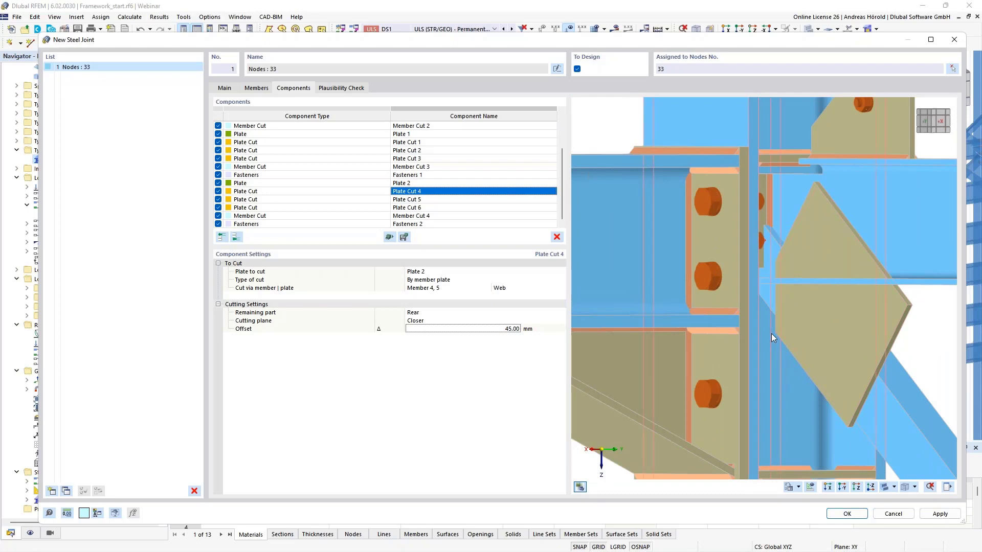
pyautogui.scroll(-2, 771, 334)
pyautogui.keyDown('ctrl'); pyautogui.moveTo(743, 351); pyautogui.dragTo(804, 359, button='middle'); pyautogui.keyUp('ctrl')
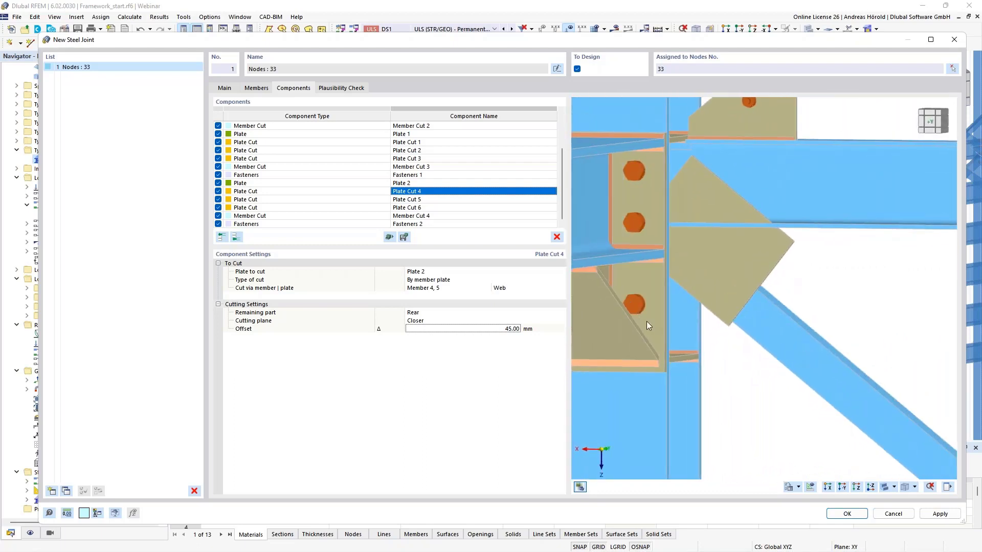
# Step: Set the offset of Plate Cut 5, which trims Plate 2, to -265 mm
pyautogui.click(464, 200)
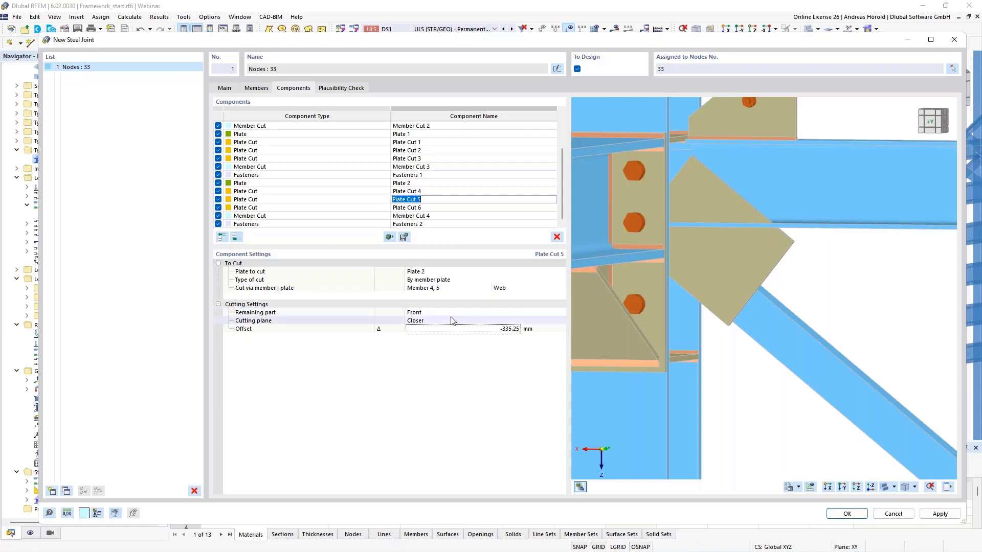
pyautogui.click(474, 329)
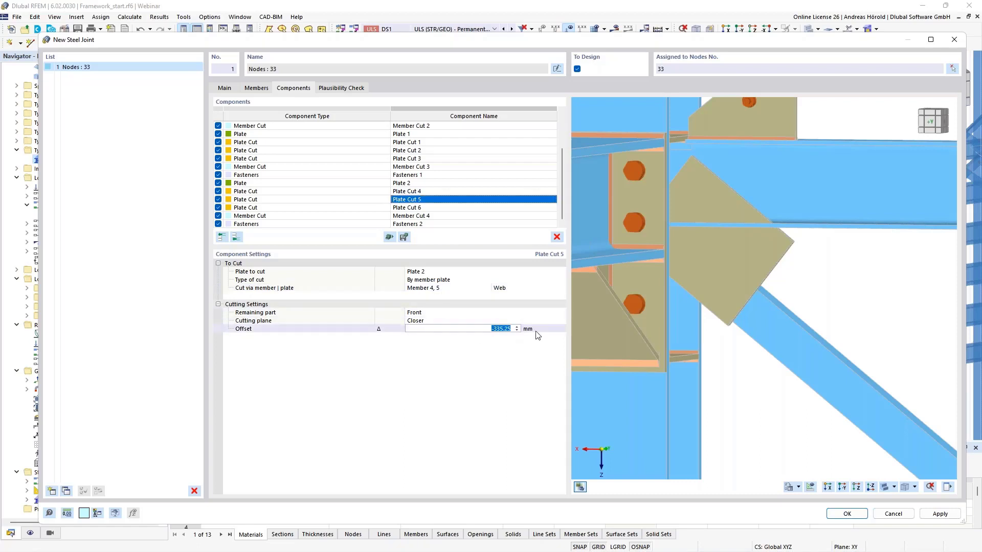
pyautogui.write('-265')
pyautogui.press('Return')
pyautogui.keyDown('ctrl'); pyautogui.moveTo(724, 371); pyautogui.dragTo(755, 364, button='middle'); pyautogui.keyUp('ctrl')
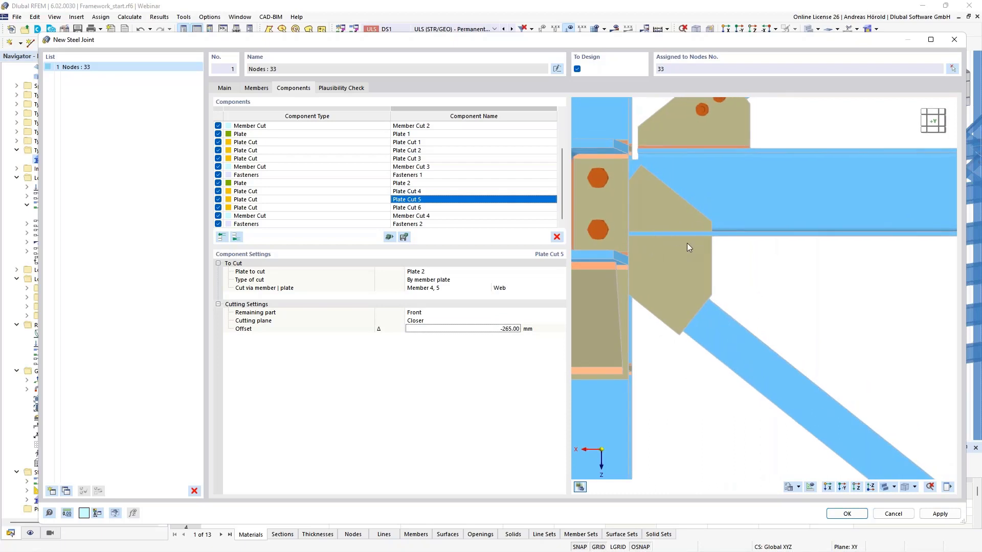
# Step: Make Plate Cut 6 trim Plate 2 at Flange 2 of Member 1, keeping the front part
pyautogui.click(446, 207)
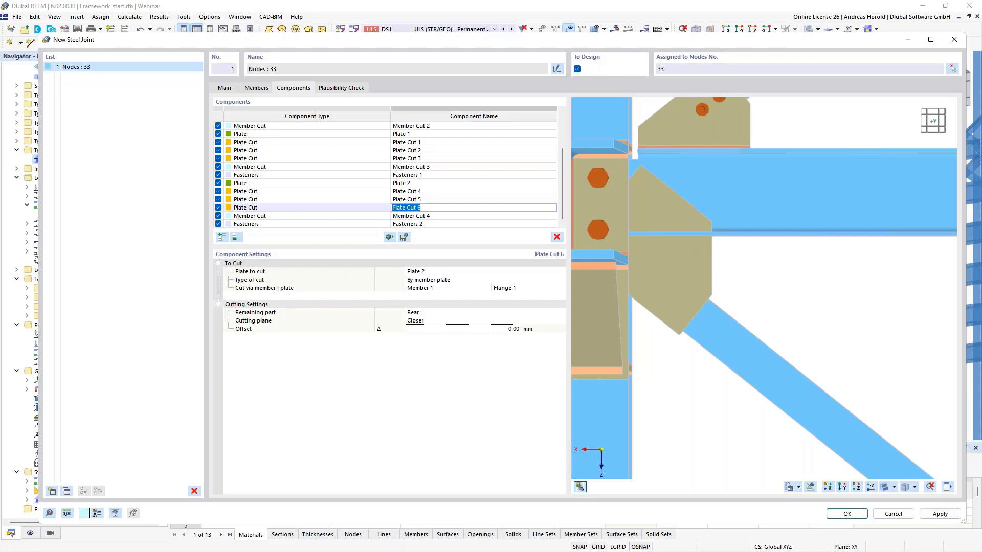
pyautogui.click(512, 289)
pyautogui.click(515, 290)
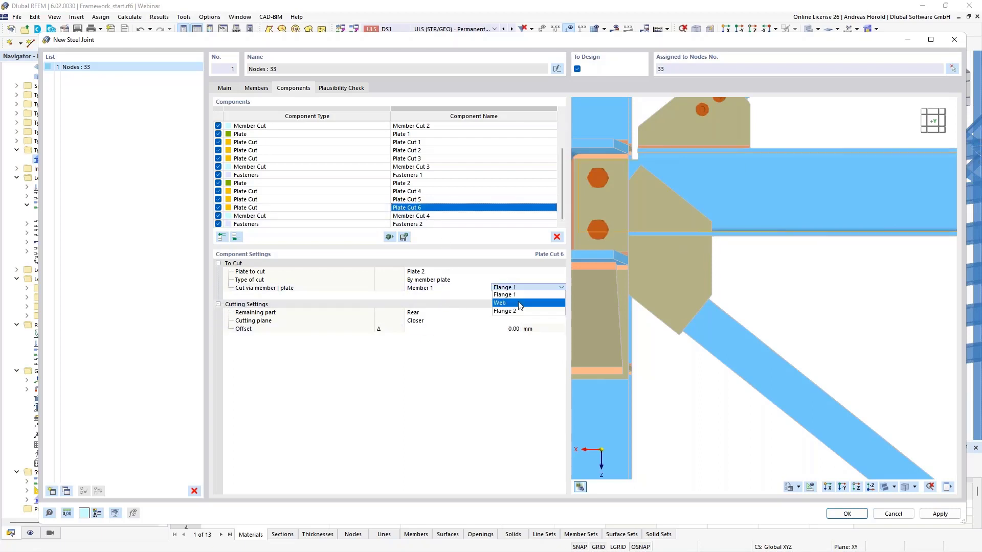
pyautogui.click(520, 311)
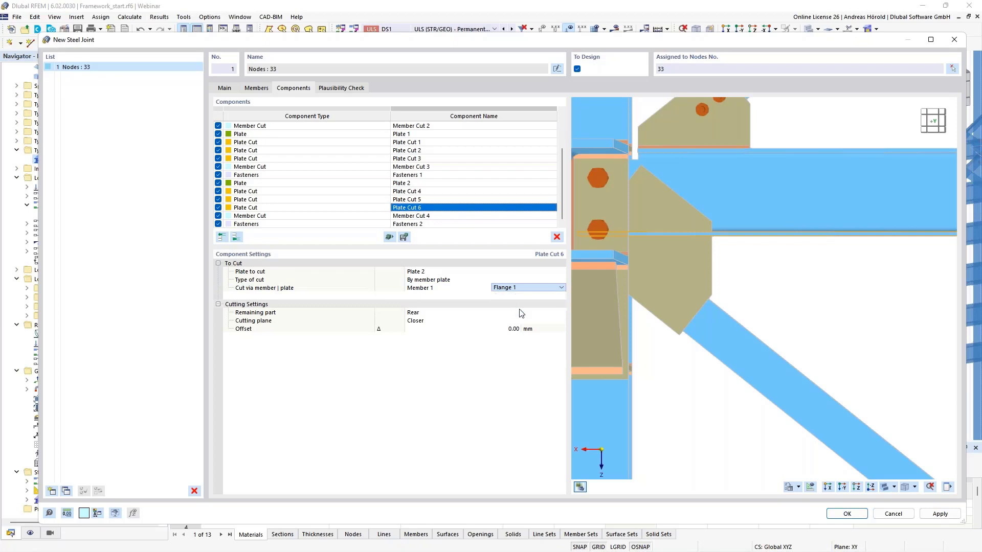
pyautogui.click(435, 316)
pyautogui.click(435, 316)
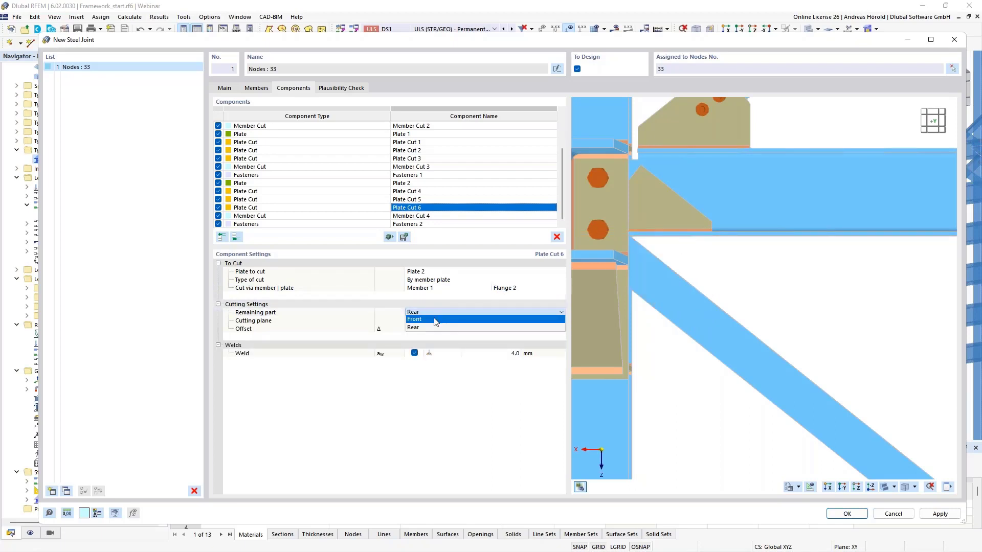
pyautogui.click(436, 324)
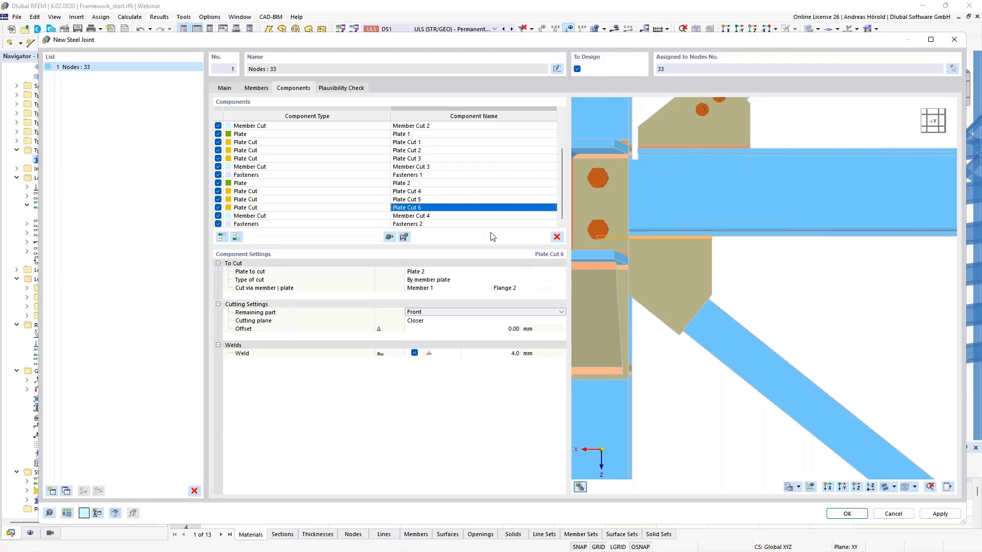
# Step: Change the member to cut in Member Cut 4 to Member 2
pyautogui.click(492, 215)
pyautogui.keyDown('ctrl'); pyautogui.moveTo(835, 334); pyautogui.dragTo(794, 348, button='middle'); pyautogui.keyUp('ctrl')
pyautogui.keyDown('ctrl'); pyautogui.moveTo(855, 362); pyautogui.dragTo(763, 356, button='middle'); pyautogui.keyUp('ctrl')
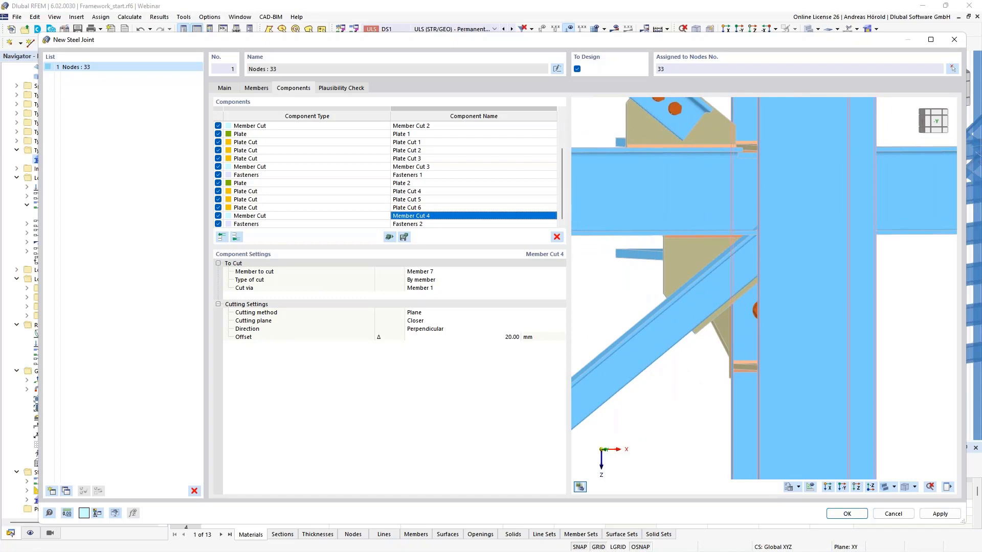
pyautogui.click(445, 273)
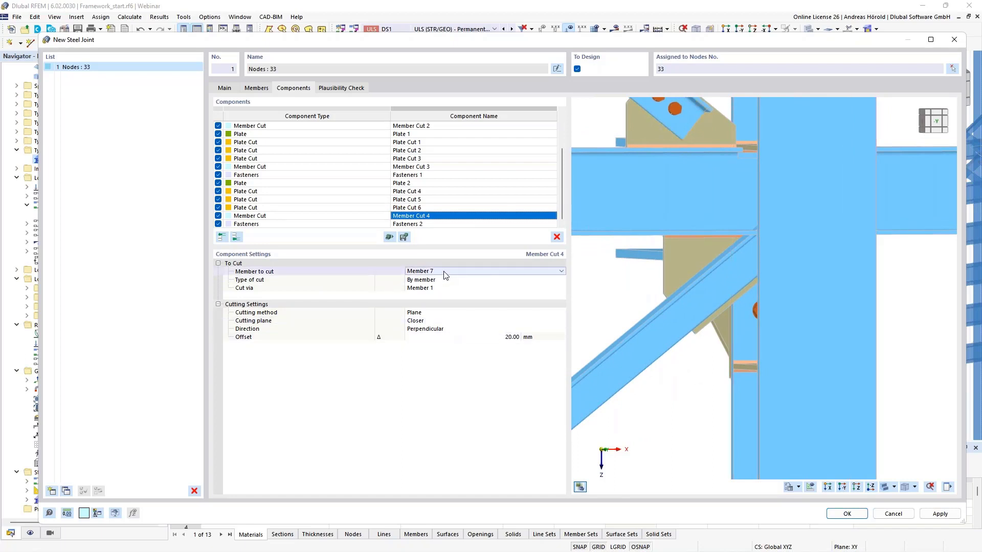
pyautogui.click(444, 271)
pyautogui.click(443, 290)
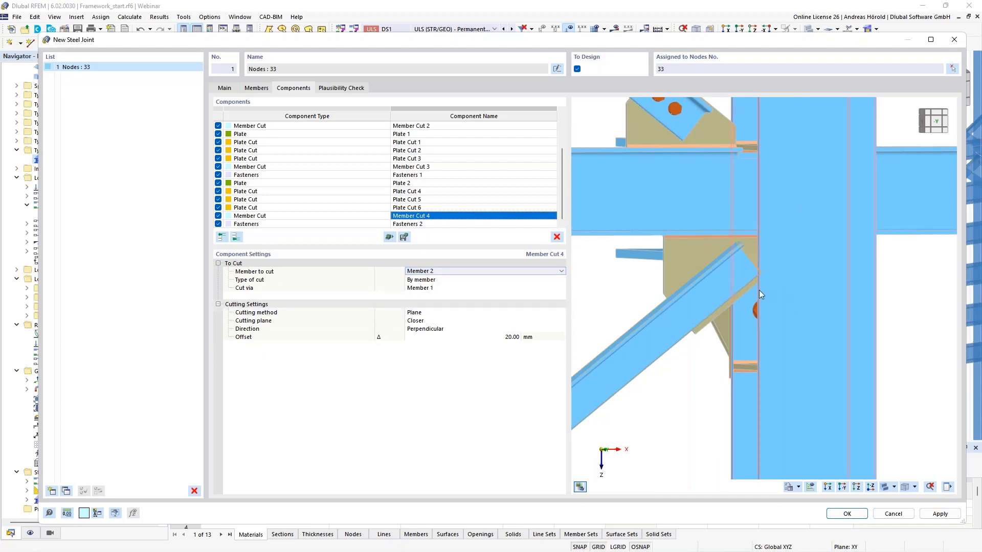
pyautogui.scroll(3, 729, 287)
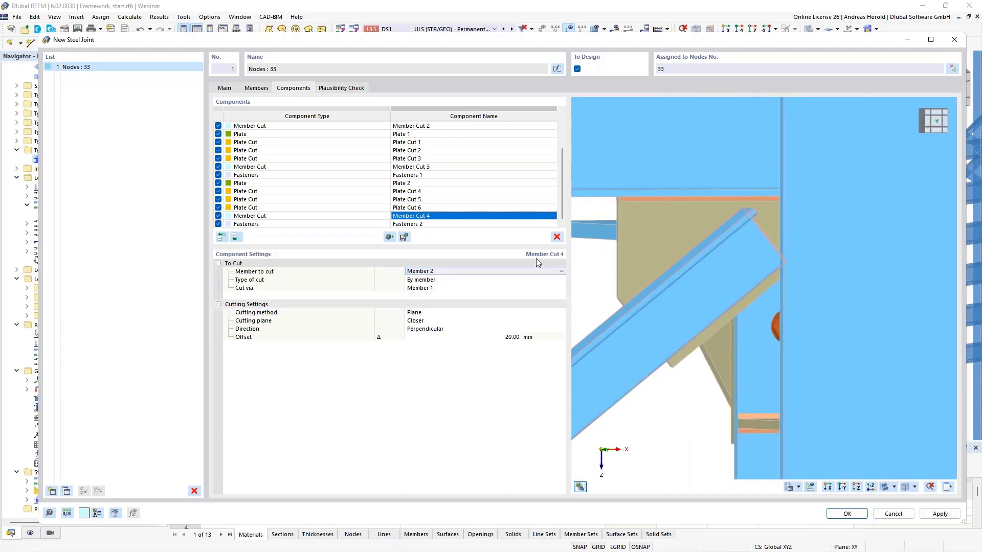
# Step: Set the first connected component of Fasteners 2 to the member plate Member 2 | Leg 1
pyautogui.click(454, 225)
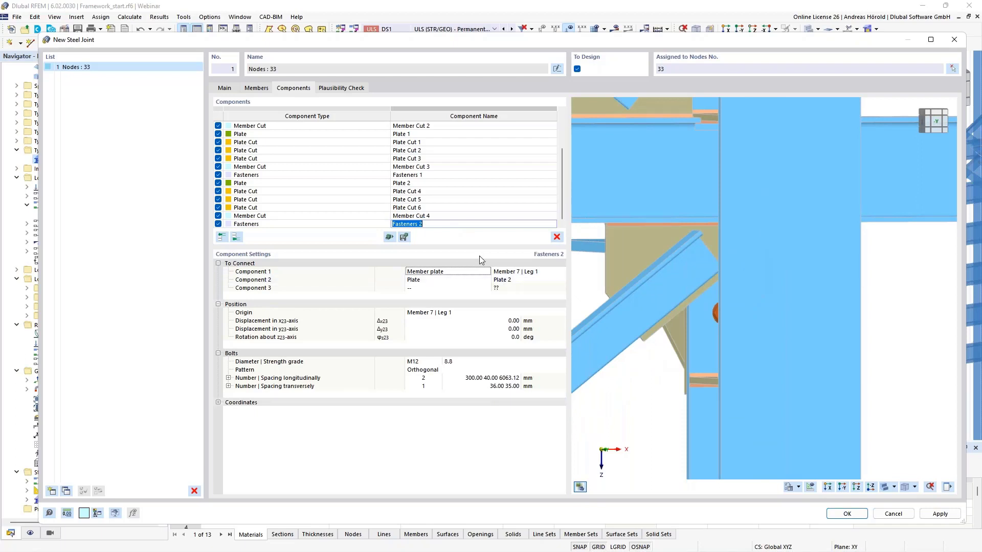
pyautogui.click(534, 266)
pyautogui.click(534, 271)
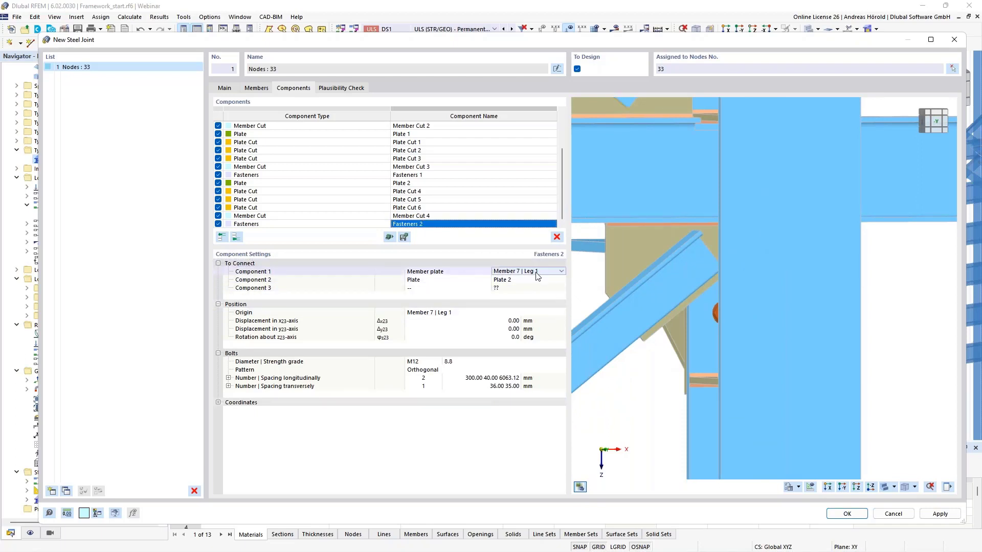
pyautogui.click(534, 272)
pyautogui.scroll(2, 531, 278)
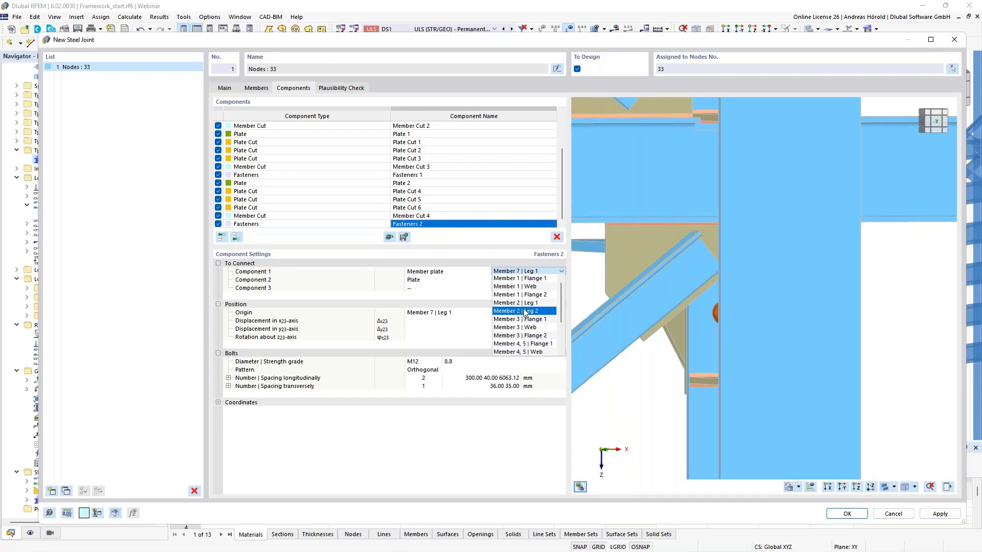
pyautogui.click(529, 304)
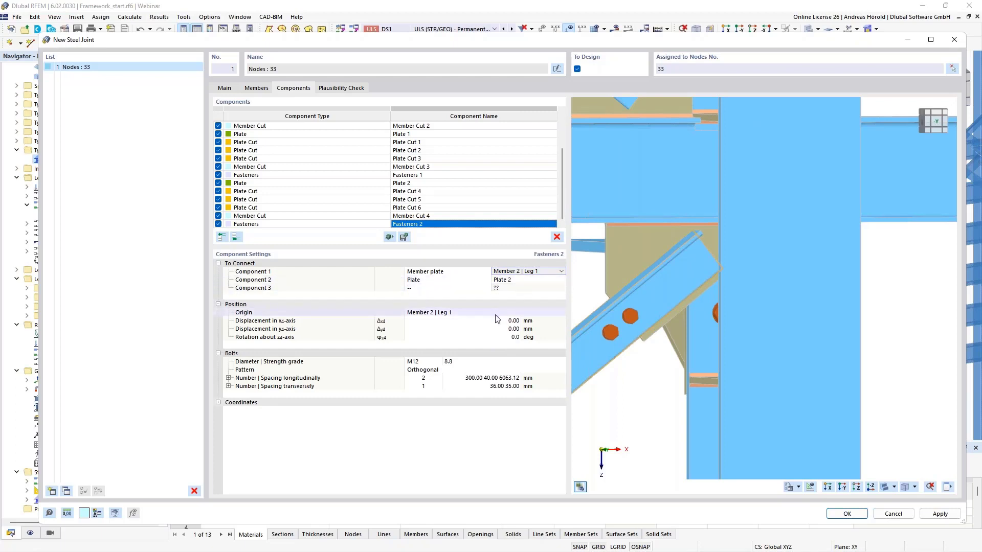
# Step: Set the longitudinal bolt spacing of Fasteners 2 to 200 and 40 mm
pyautogui.click(475, 379)
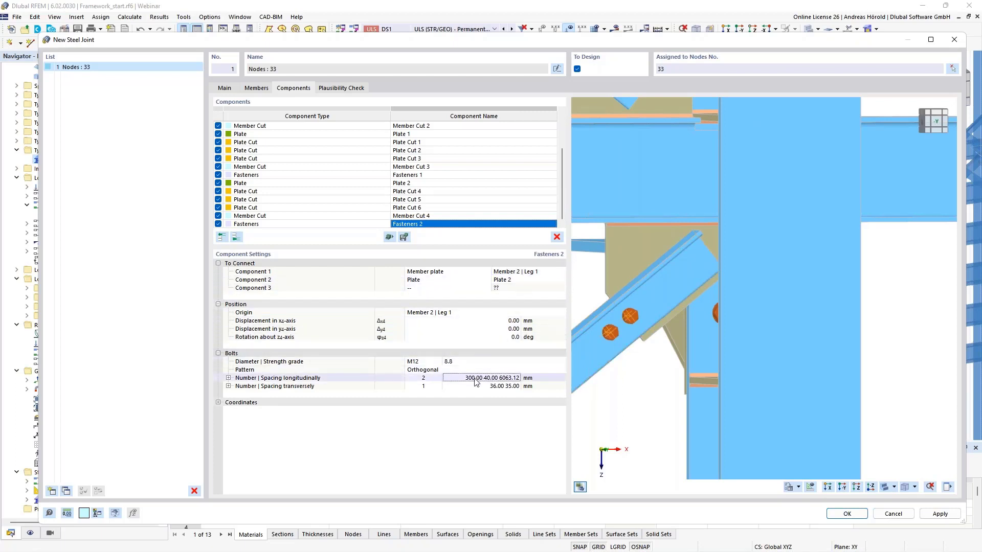
pyautogui.click(474, 379)
pyautogui.write('2')
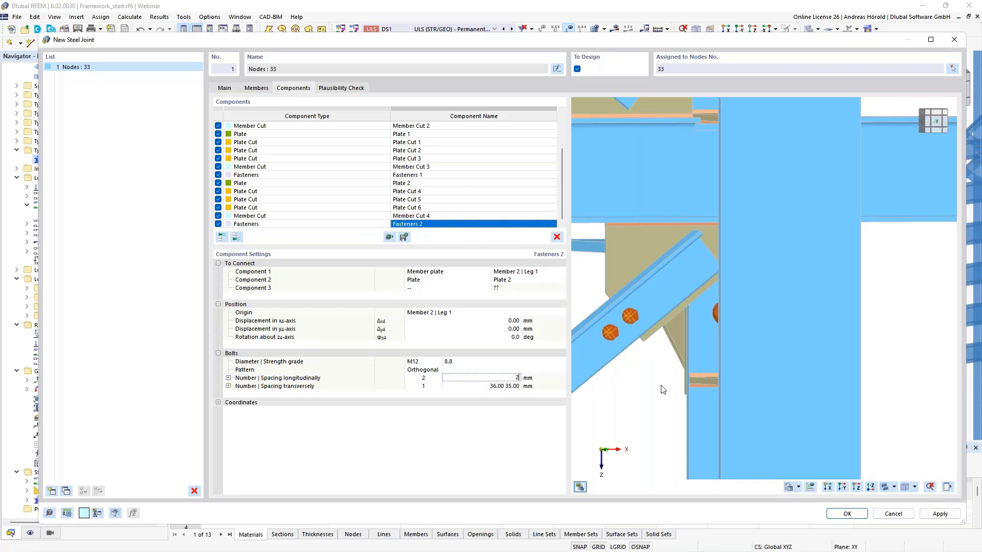
pyautogui.write('00 40')
pyautogui.press('Tab')
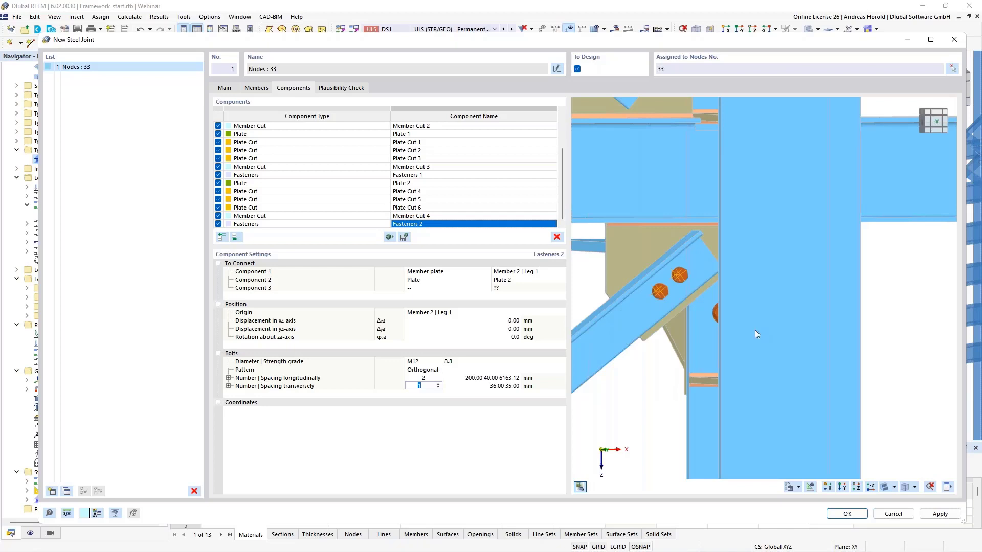
pyautogui.scroll(-3, 685, 293)
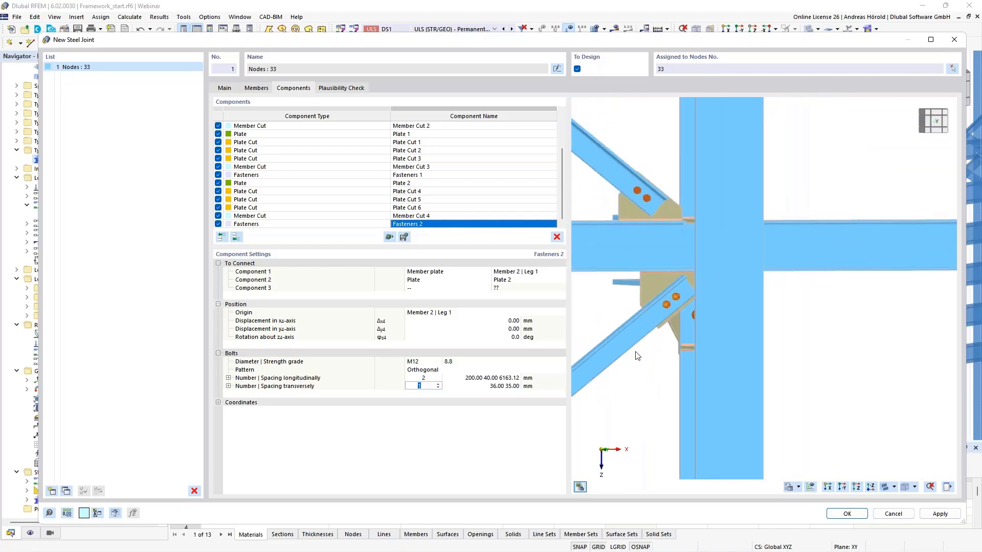
pyautogui.keyDown('ctrl'); pyautogui.moveTo(637, 356); pyautogui.dragTo(762, 363, button='middle'); pyautogui.keyUp('ctrl')
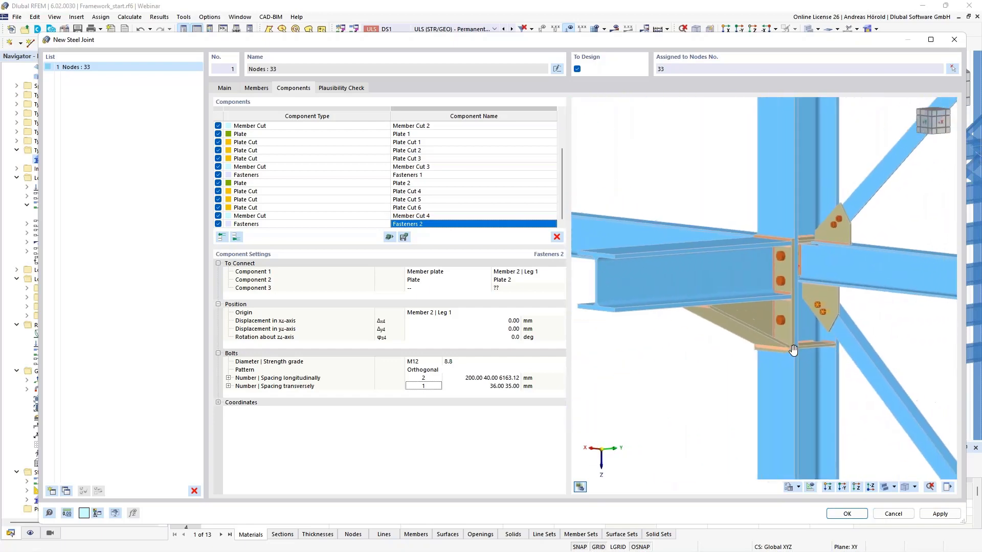
# Step: Run the plausibility check on the joint at node 33 and accept the new steel joint
pyautogui.click(343, 88)
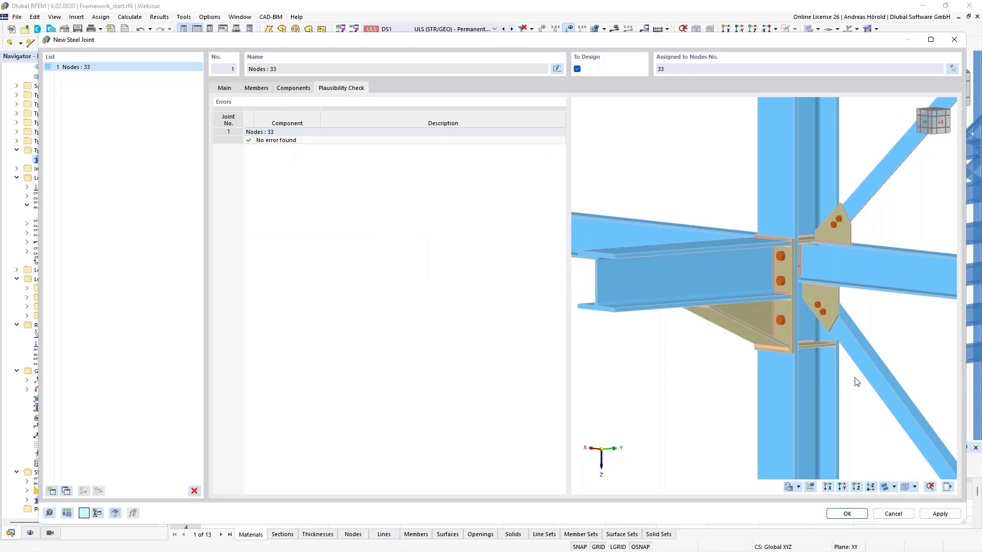
pyautogui.click(847, 516)
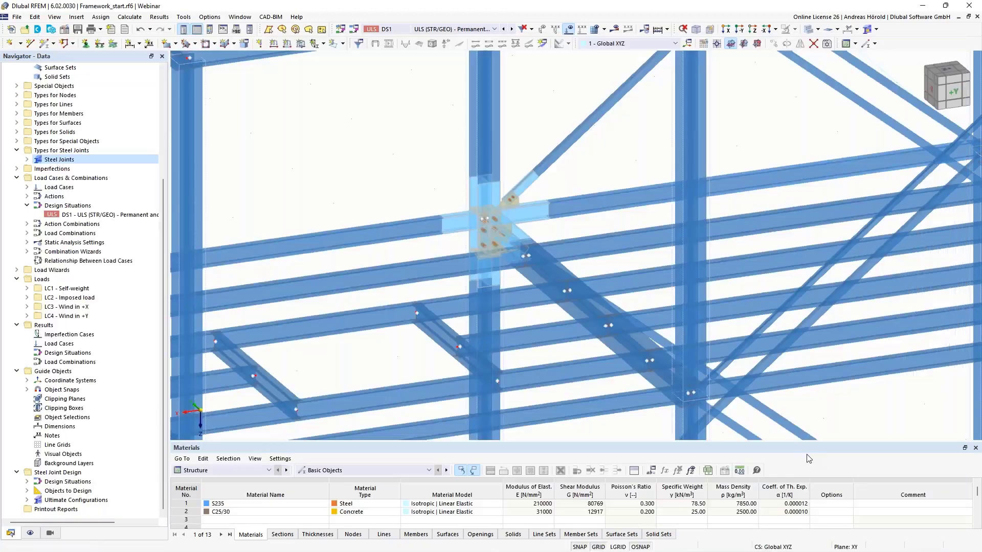
pyautogui.scroll(4, 480, 225)
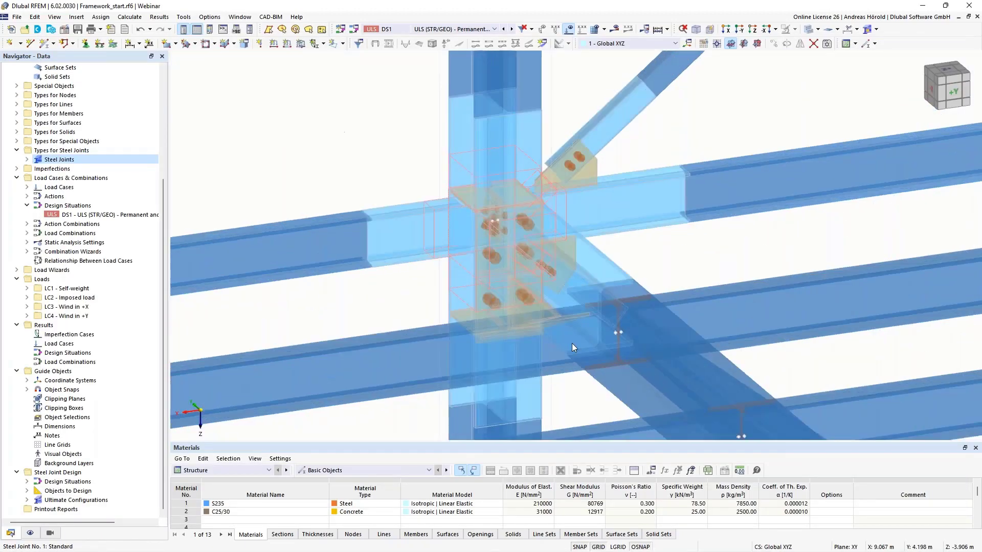
pyautogui.keyDown('ctrl'); pyautogui.moveTo(601, 345); pyautogui.dragTo(682, 330, button='middle'); pyautogui.keyUp('ctrl')
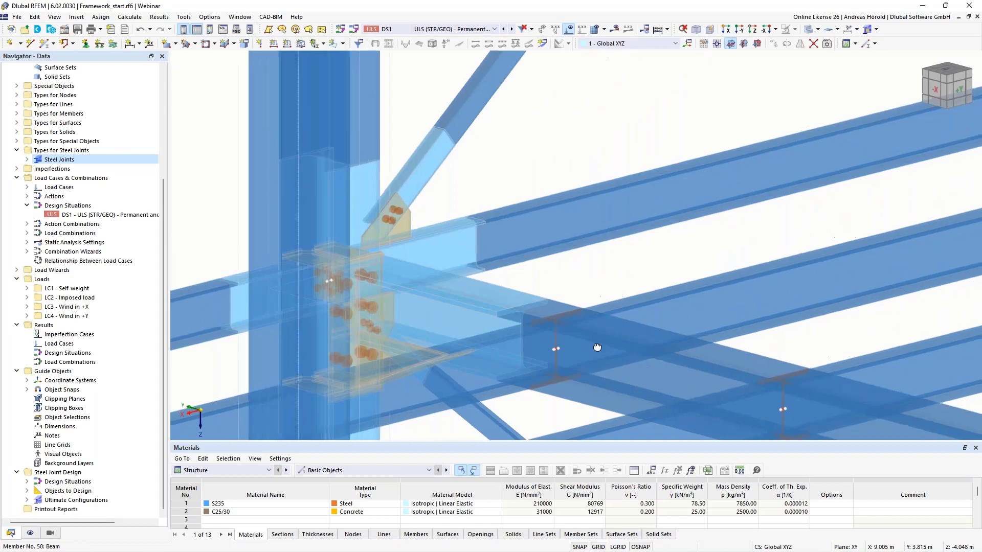
pyautogui.keyDown('ctrl'); pyautogui.moveTo(597, 347); pyautogui.dragTo(648, 300, button='middle'); pyautogui.keyUp('ctrl')
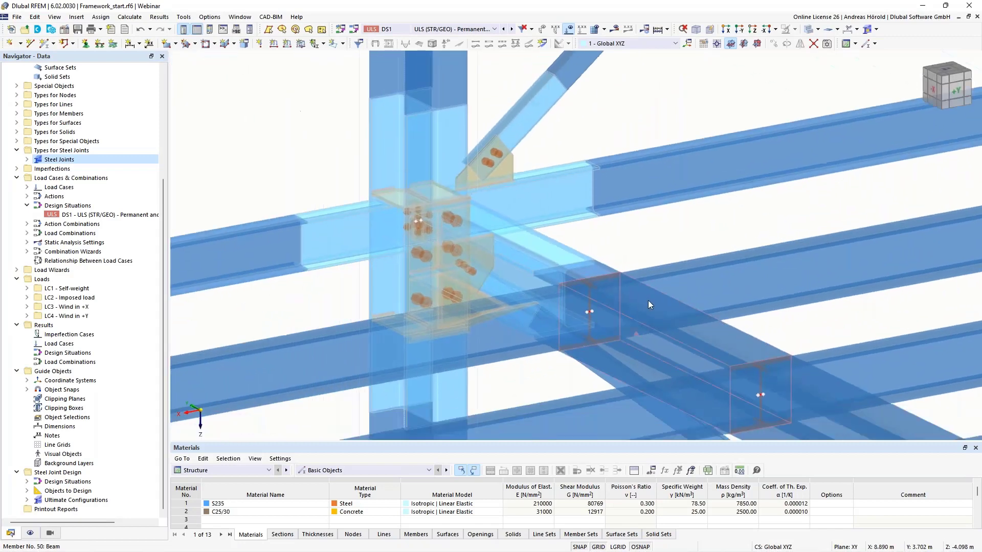
# Step: Compare the joint display without a joint model and as a simplified model, ending with the detailed joint model
pyautogui.click(875, 31)
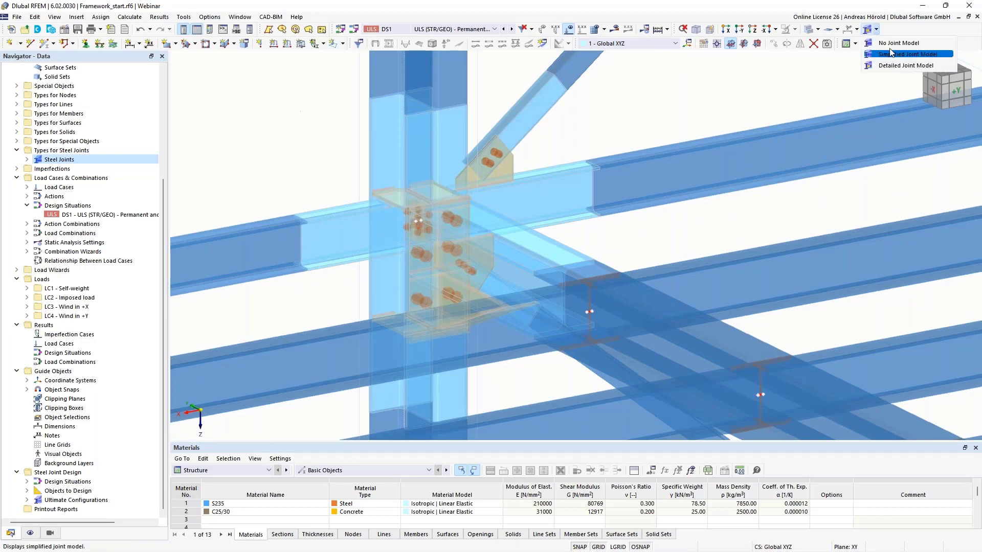
pyautogui.click(907, 44)
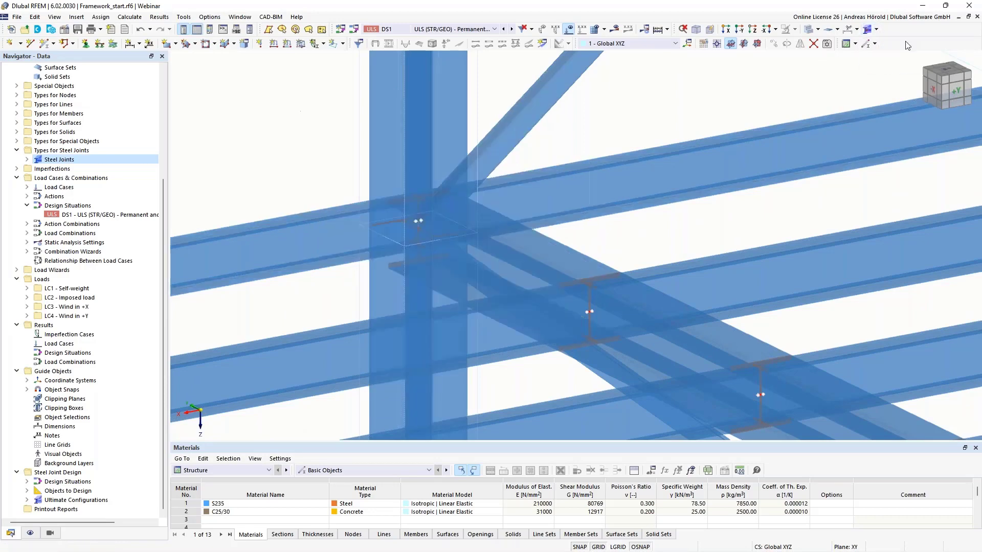
pyautogui.click(877, 30)
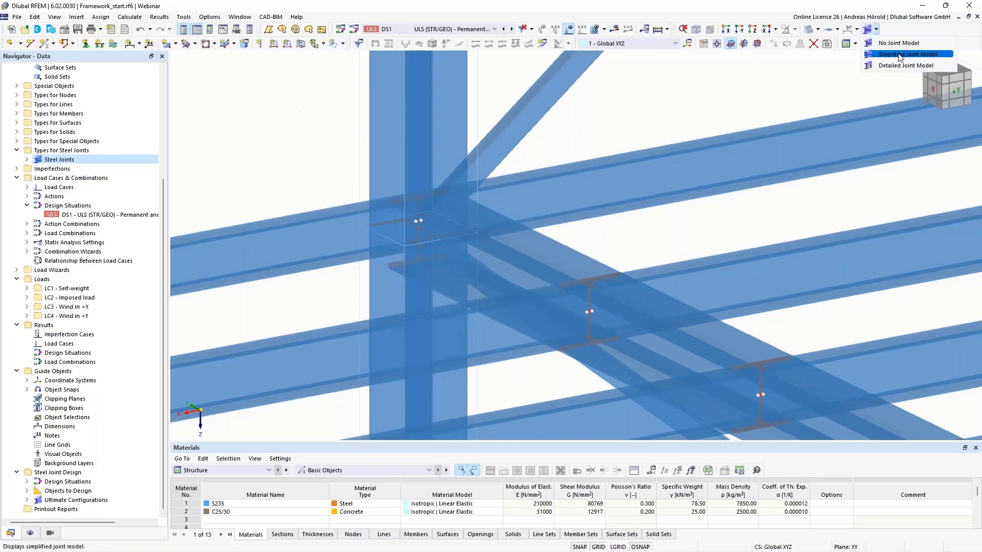
pyautogui.click(900, 56)
pyautogui.click(877, 29)
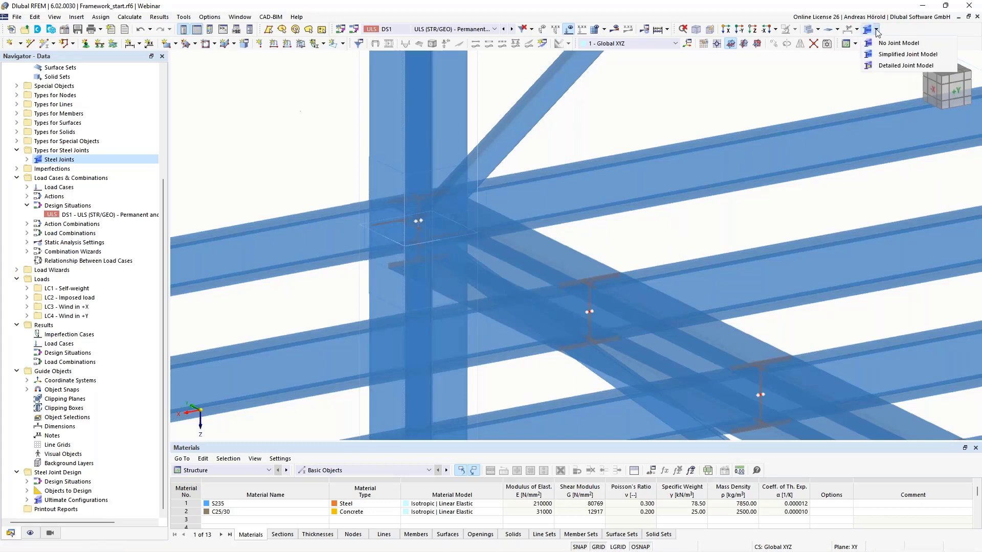
pyautogui.click(905, 65)
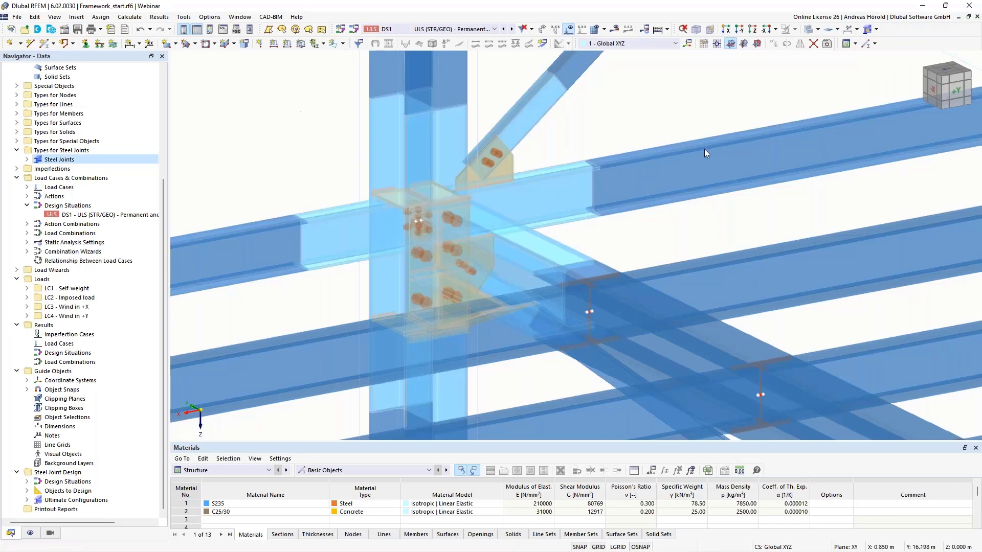
# Step: Open the steel joint at node 33 for editing from the structural model
pyautogui.scroll(-5, 701, 151)
pyautogui.moveTo(701, 152); pyautogui.dragTo(525, 161, button='middle')
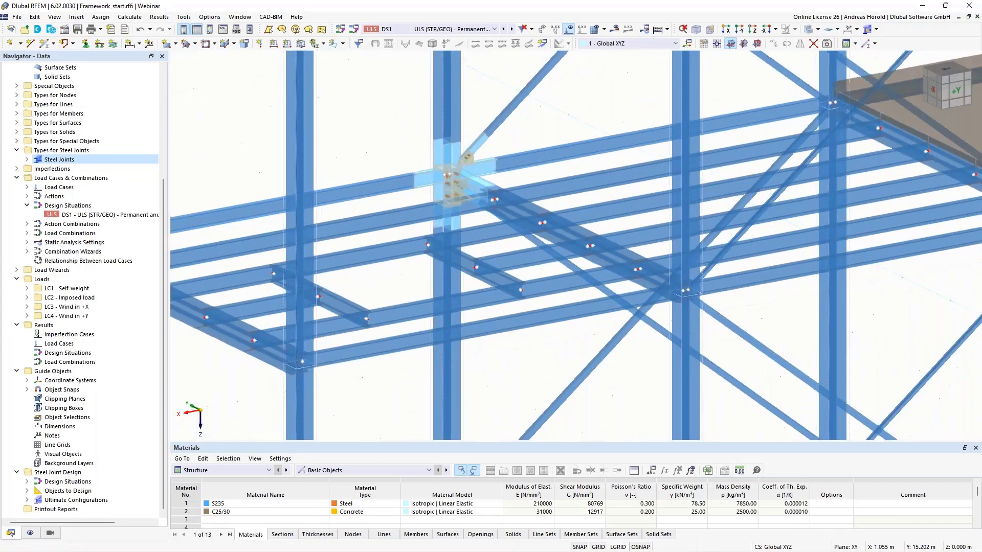
pyautogui.scroll(-1, 567, 166)
pyautogui.keyDown('ctrl'); pyautogui.moveTo(776, 172); pyautogui.dragTo(701, 164, button='middle'); pyautogui.keyUp('ctrl')
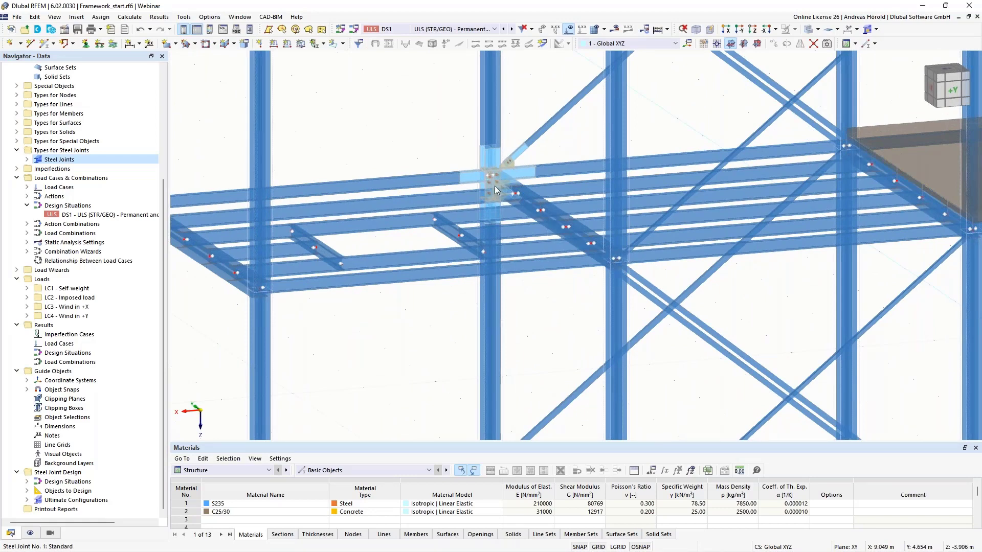
pyautogui.moveTo(468, 200); pyautogui.dragTo(543, 263, button='middle')
pyautogui.scroll(5, 579, 228)
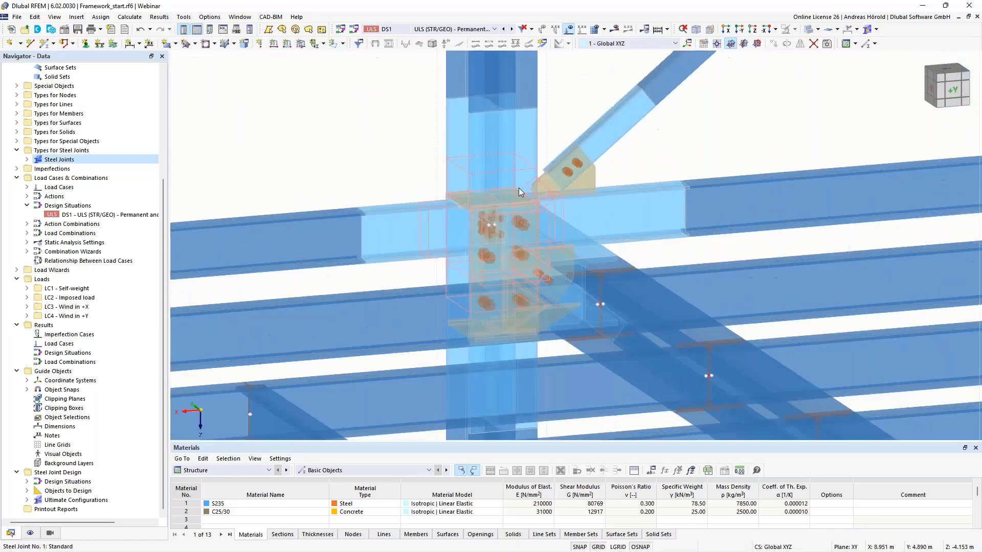
pyautogui.doubleClick(516, 172)
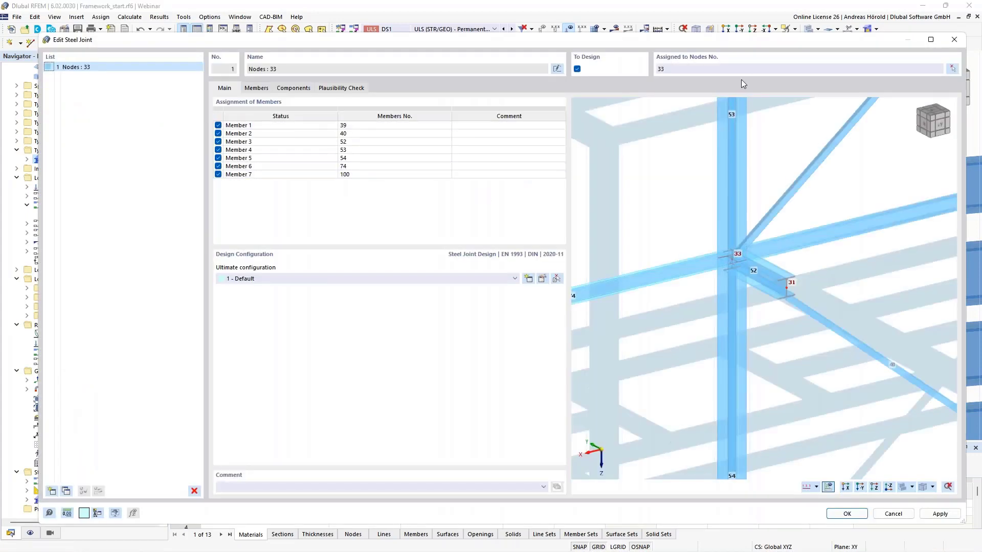
# Step: Add nodes 19, 8 and 22 to the nodes assigned to the steel joint and accept the assignment
pyautogui.click(952, 69)
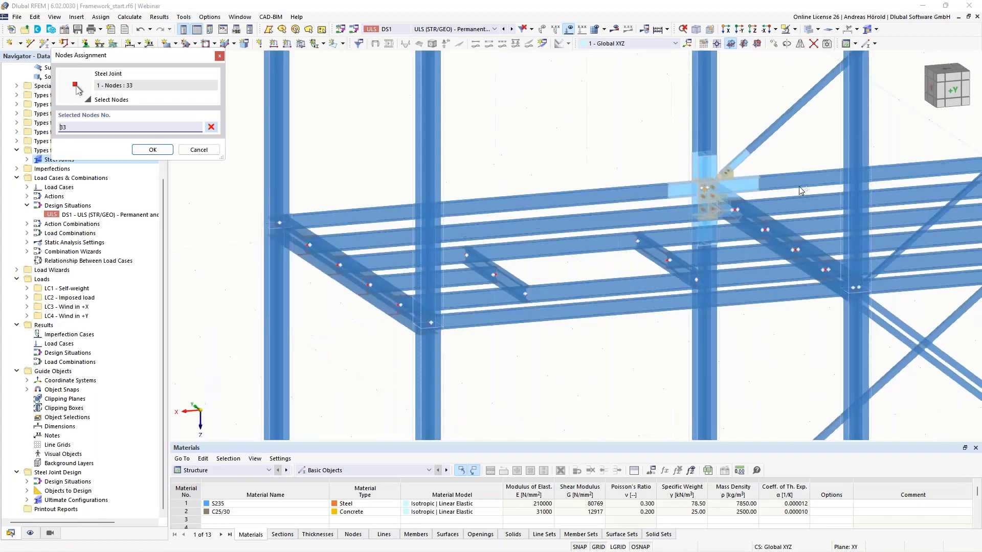
pyautogui.moveTo(801, 190); pyautogui.dragTo(768, 241, button='middle')
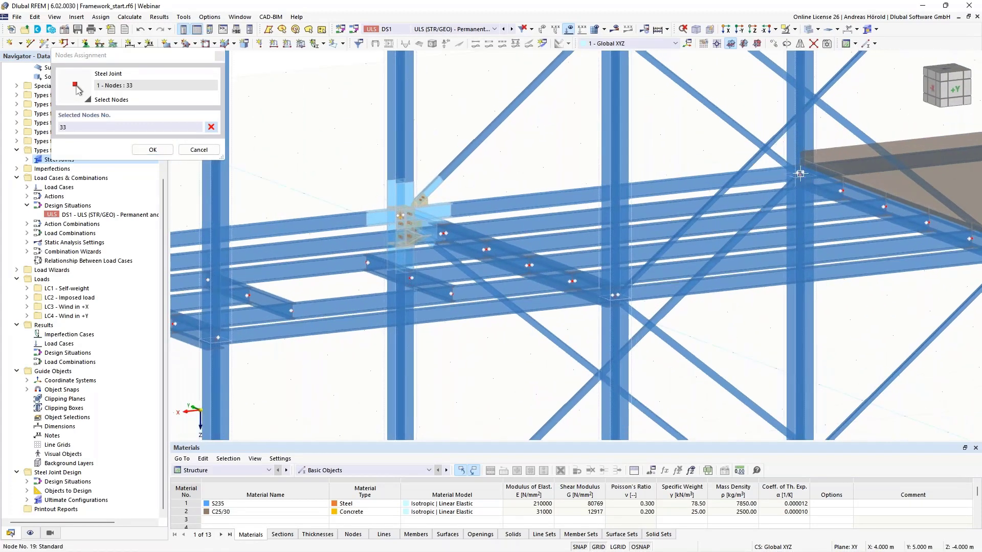
pyautogui.scroll(-5, 800, 175)
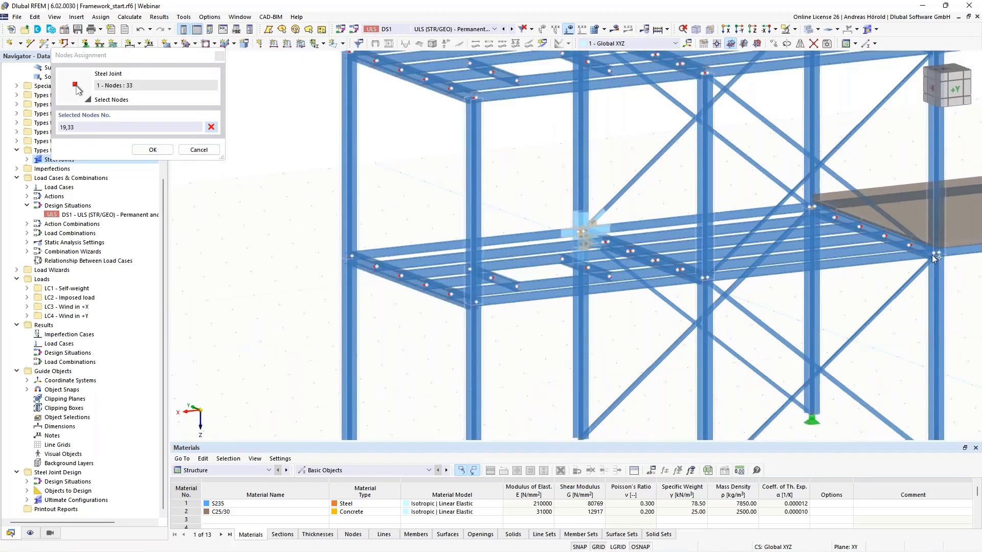
pyautogui.click(936, 253)
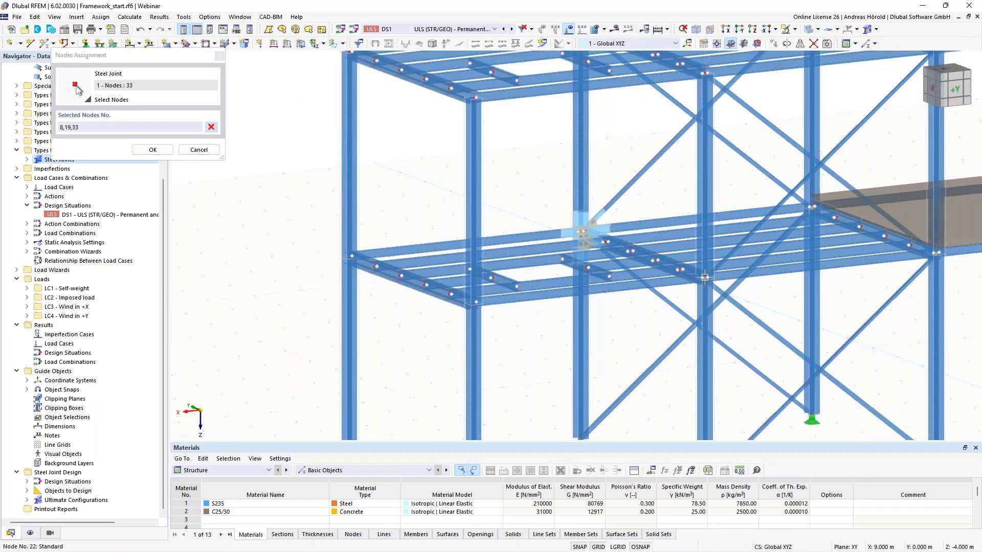
pyautogui.click(705, 278)
pyautogui.click(153, 150)
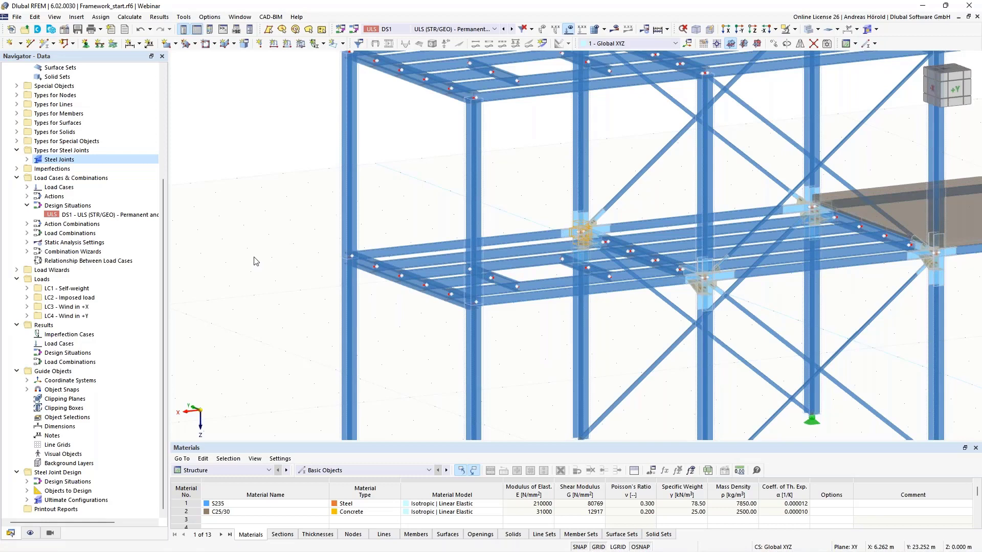
# Step: Display the Steel Joint Design input data table with the design situations
pyautogui.click(235, 471)
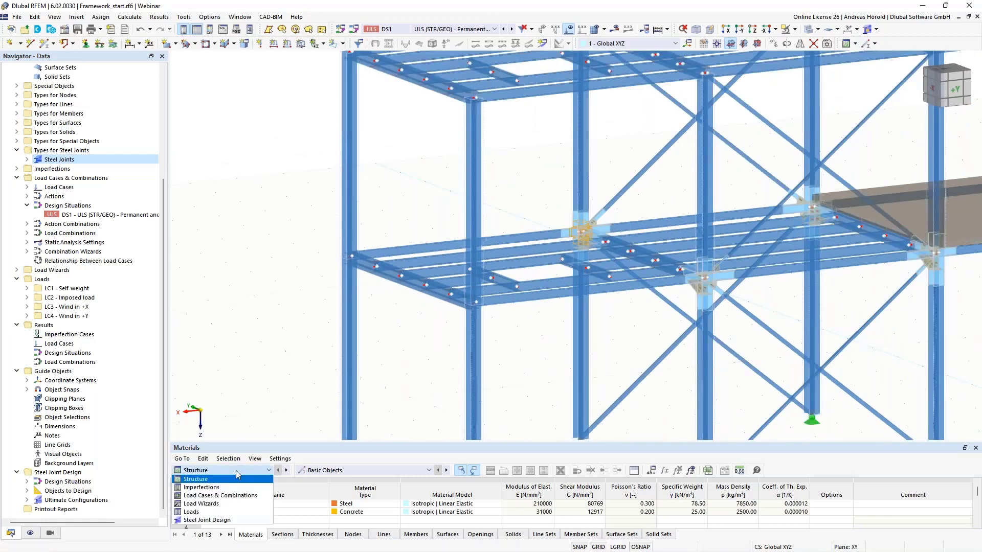
pyautogui.click(230, 520)
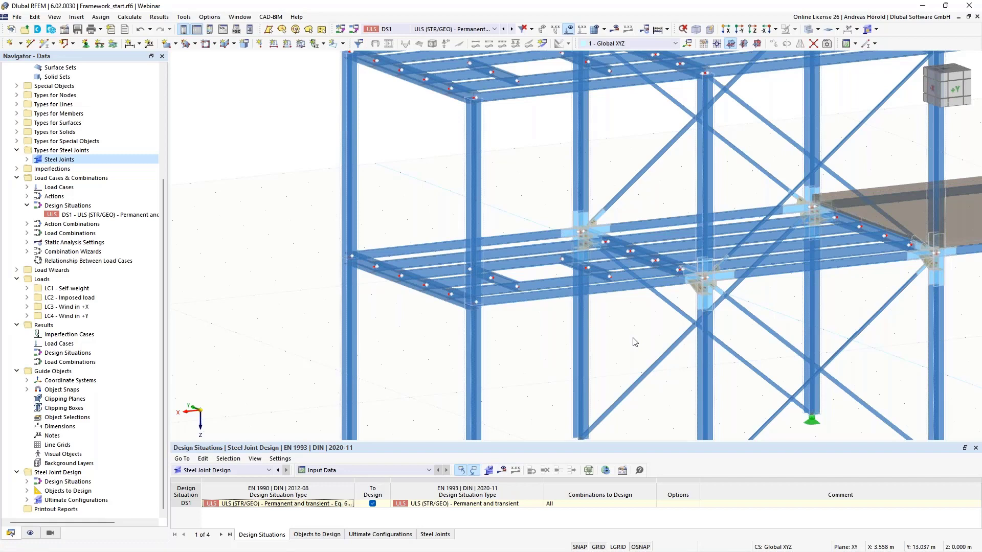
pyautogui.moveTo(629, 335); pyautogui.dragTo(524, 336, button='middle')
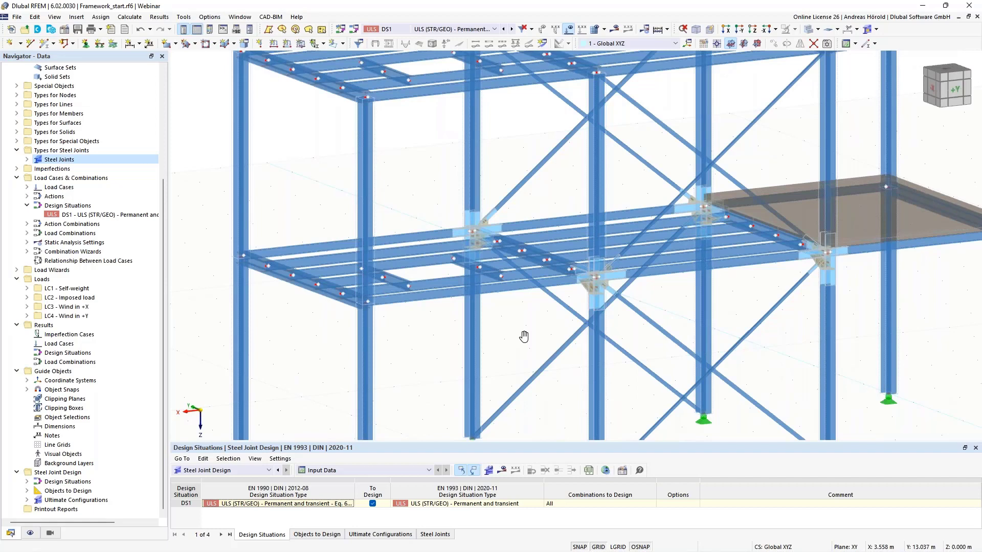
# Step: Switch to the model Framework_finished_with results.rf6 and bring its four steel joints into closer view
pyautogui.scroll(6, 83, 80)
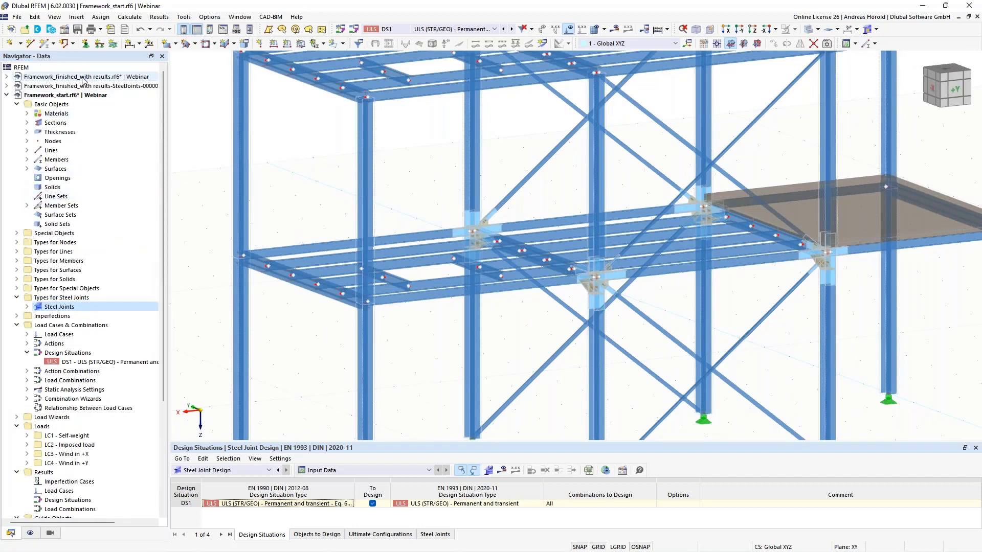
pyautogui.click(83, 77)
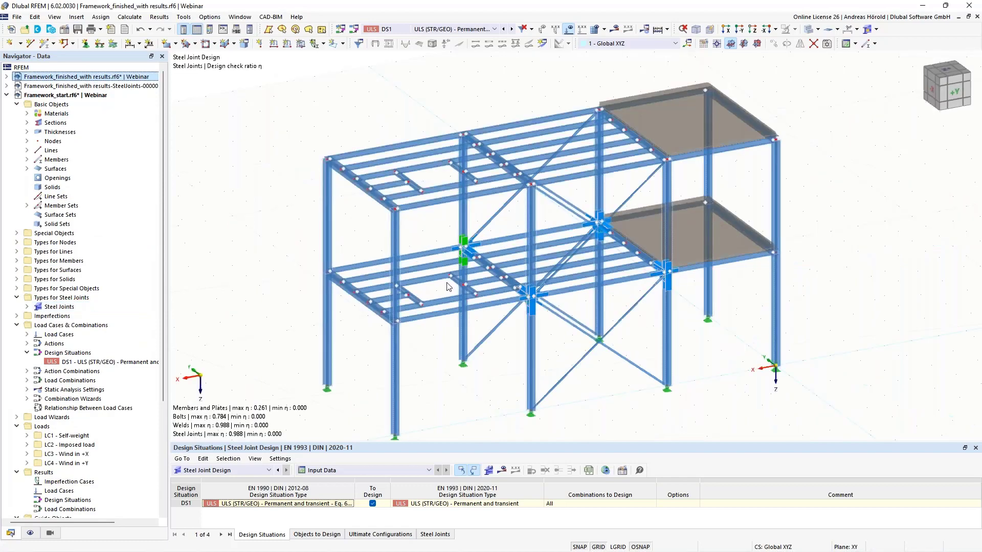
pyautogui.scroll(4, 461, 352)
pyautogui.scroll(1, 462, 352)
pyautogui.moveTo(462, 352); pyautogui.dragTo(440, 325, button='middle')
pyautogui.scroll(-1, 450, 404)
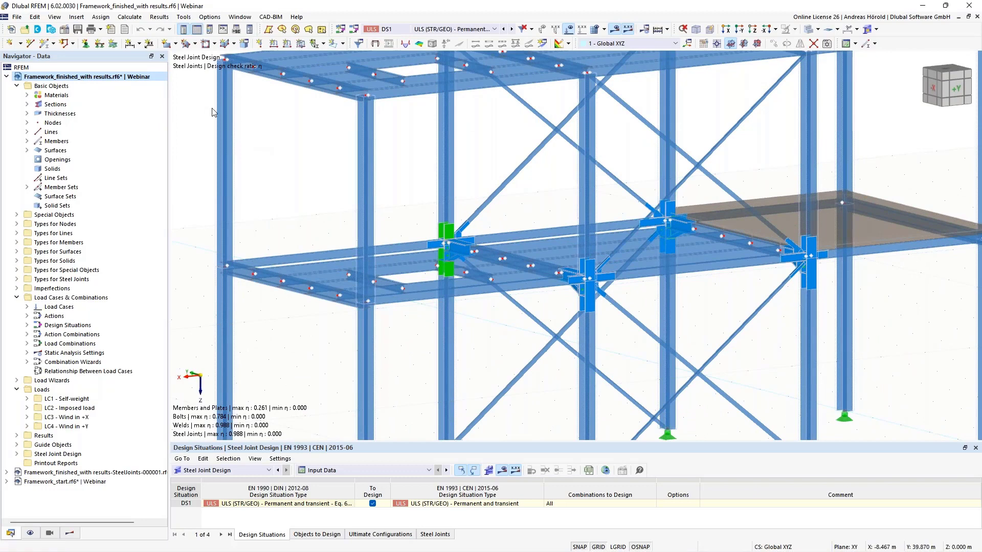
# Step: Show the colour scale for design checks by steel joints and examine the coloured joints at close range
pyautogui.click(210, 30)
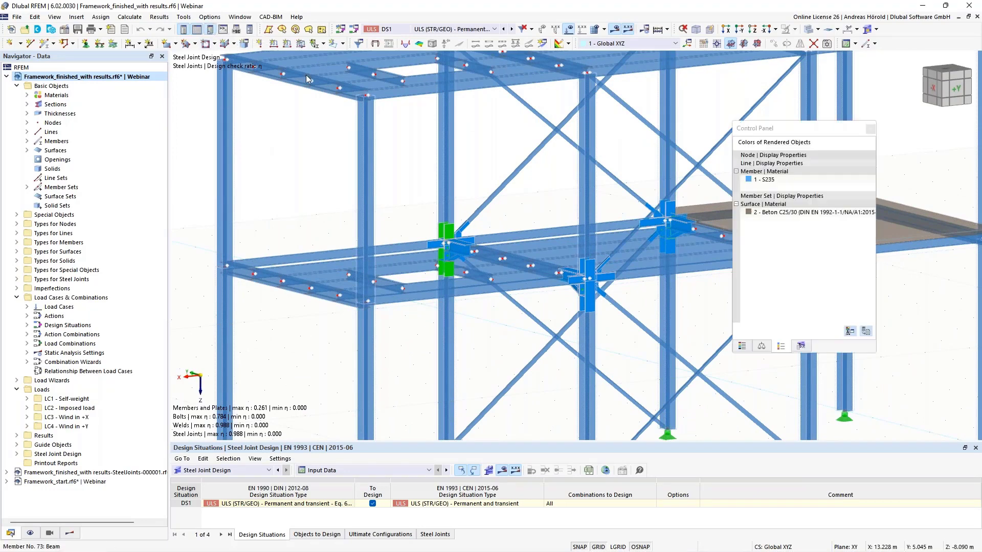
pyautogui.click(742, 346)
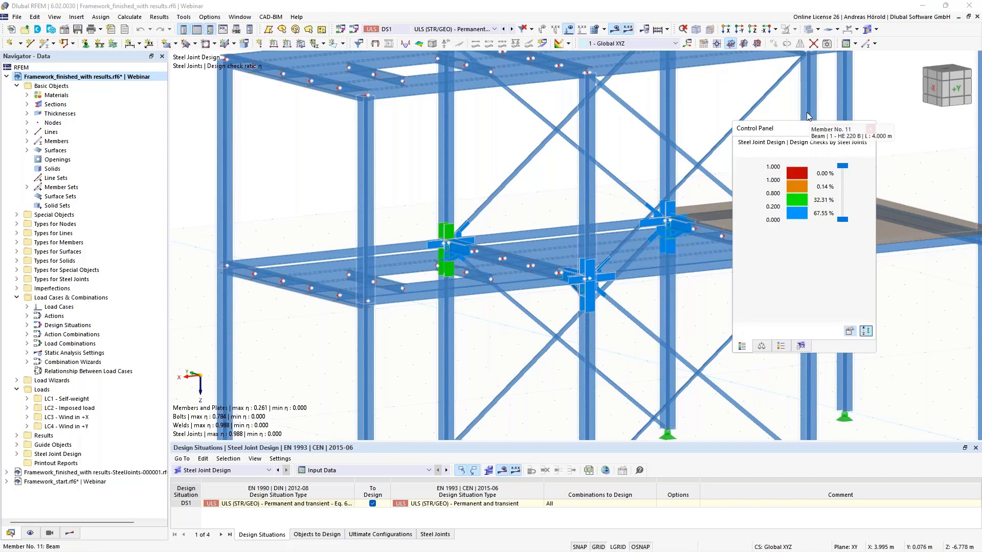
pyautogui.moveTo(751, 129); pyautogui.dragTo(843, 141)
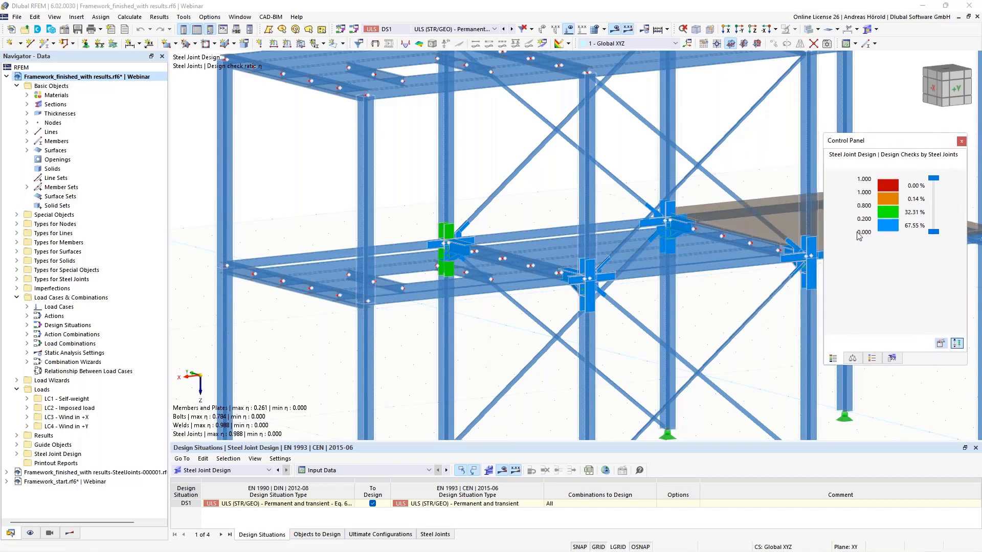
pyautogui.scroll(4, 444, 263)
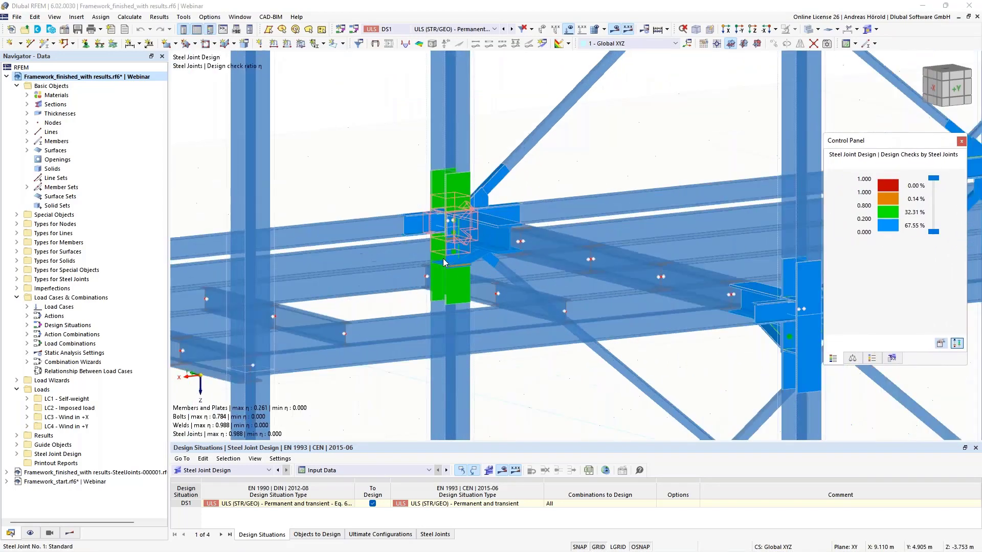
pyautogui.scroll(2, 444, 262)
pyautogui.scroll(-2, 461, 298)
pyautogui.moveTo(462, 299); pyautogui.dragTo(373, 228, button='middle')
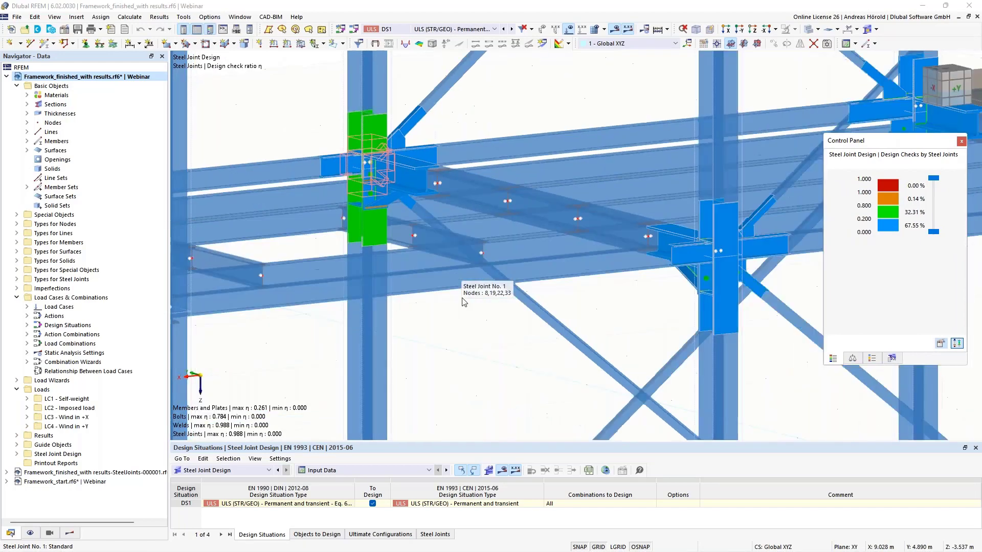
pyautogui.scroll(-2, 462, 298)
pyautogui.moveTo(515, 263); pyautogui.dragTo(484, 225, button='middle')
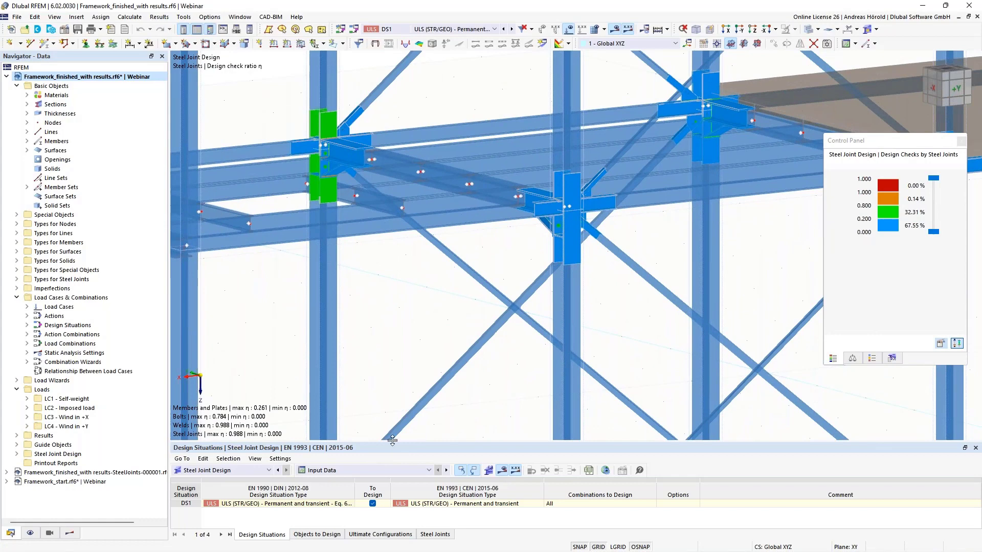
# Step: Enlarge the results table and display the Stress-Strain Analysis design ratios of the steel joints
pyautogui.moveTo(391, 442); pyautogui.dragTo(398, 371)
pyautogui.click(316, 401)
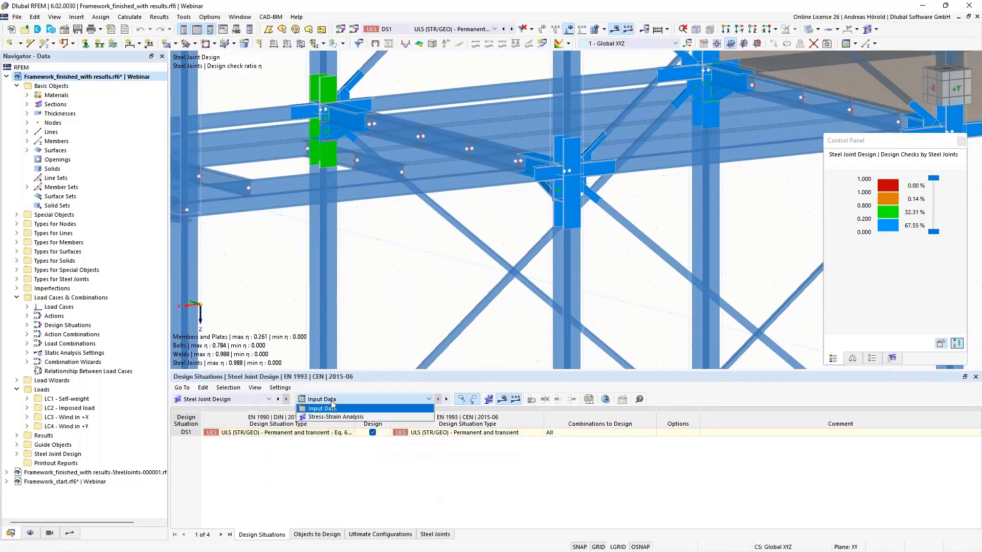
pyautogui.click(334, 416)
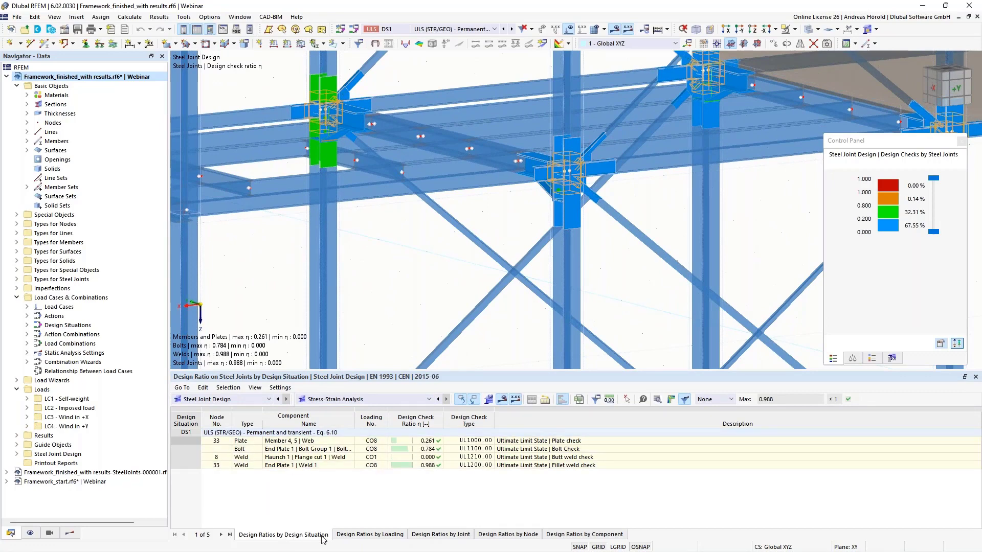
# Step: Review the design ratios by loading, joint, node and component, ending with those by design situation
pyautogui.click(390, 535)
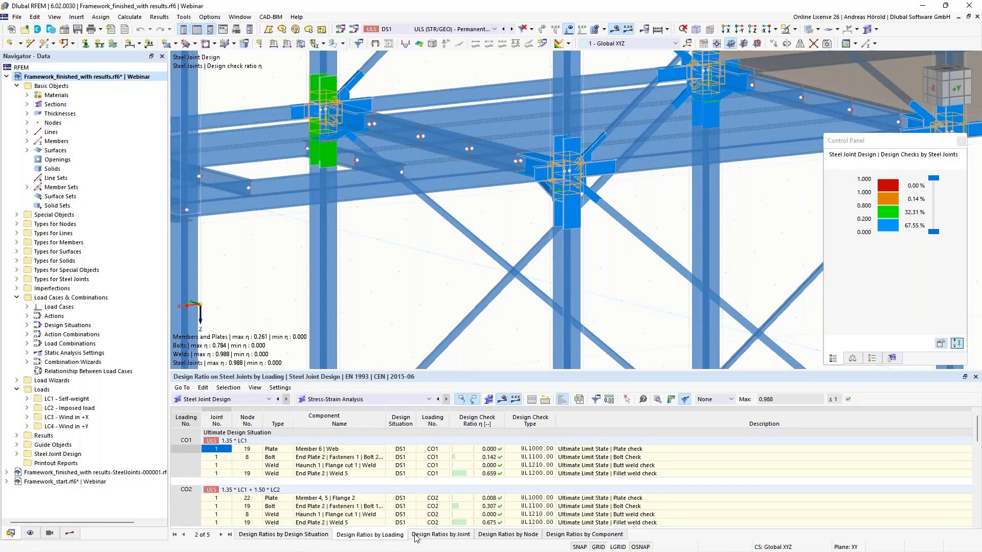
pyautogui.click(446, 537)
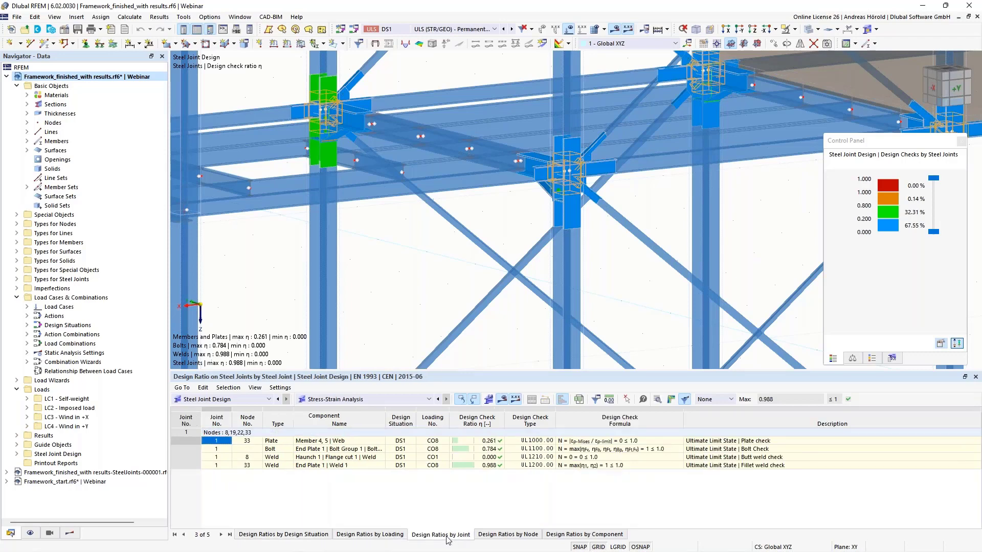
pyautogui.click(505, 536)
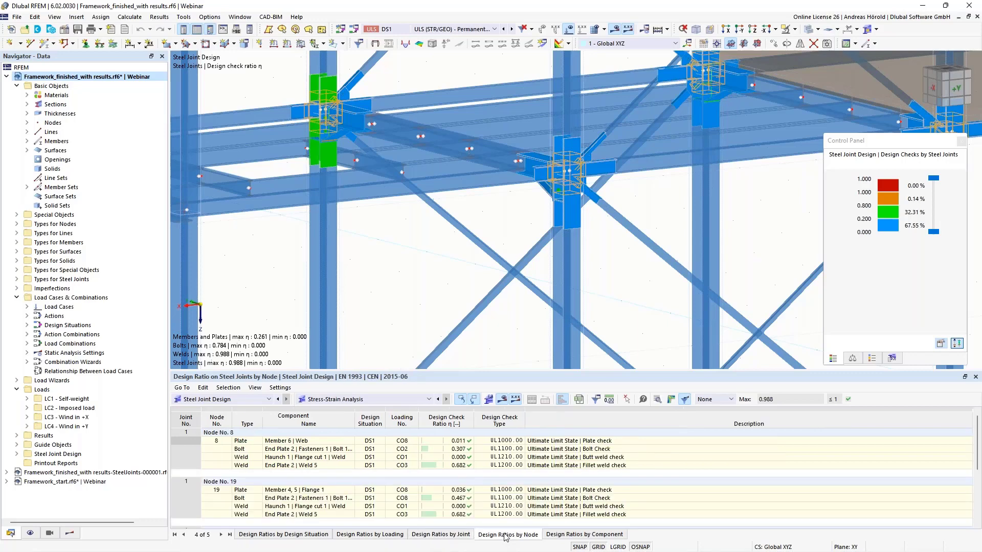
pyautogui.click(579, 537)
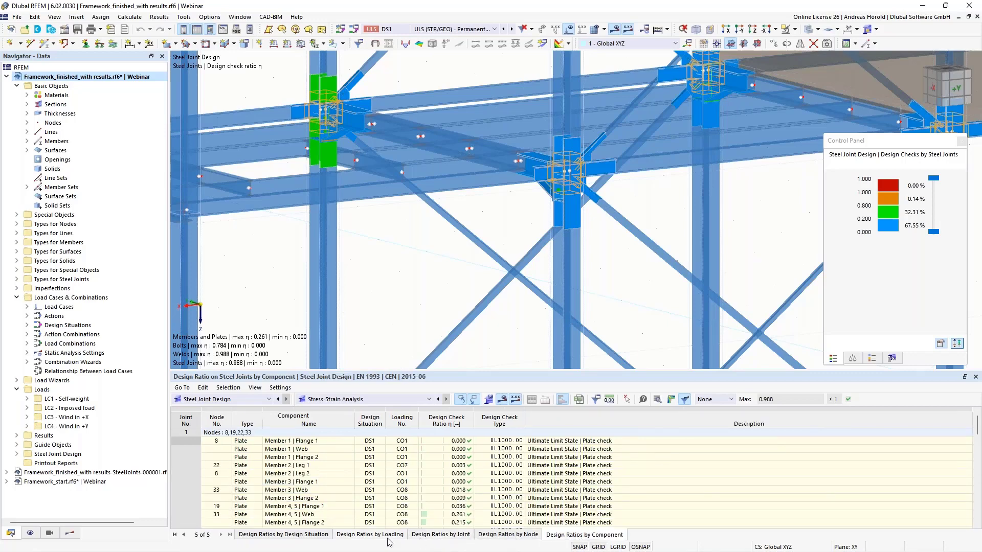
pyautogui.click(270, 536)
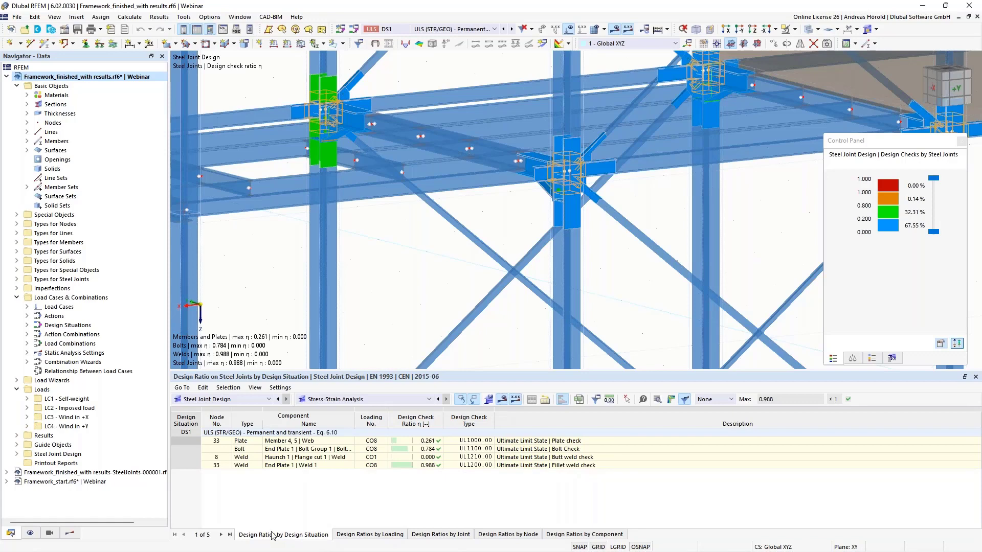
# Step: Open the design check details for the bolt of End Plate 1 at node 33 and read through the resistance formulas
pyautogui.click(425, 450)
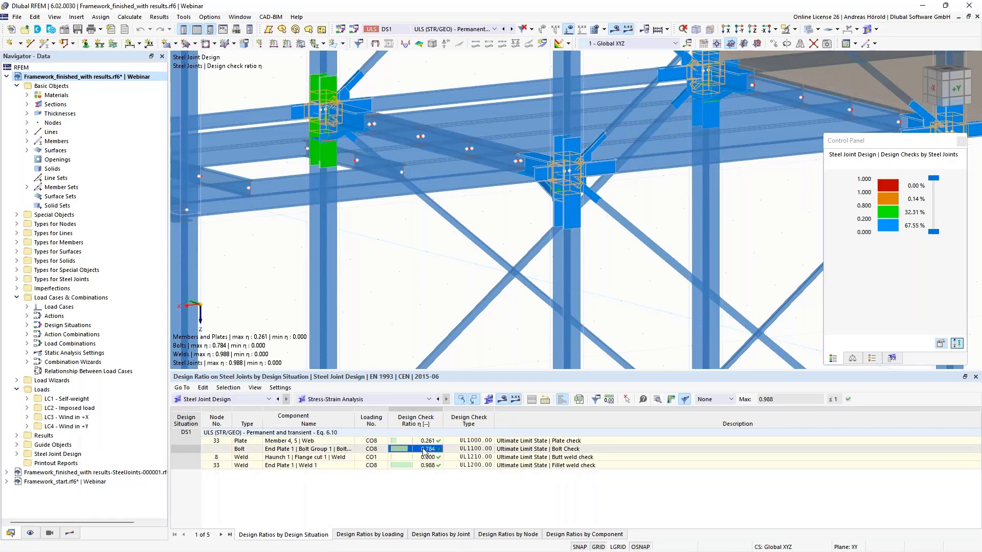
pyautogui.click(657, 400)
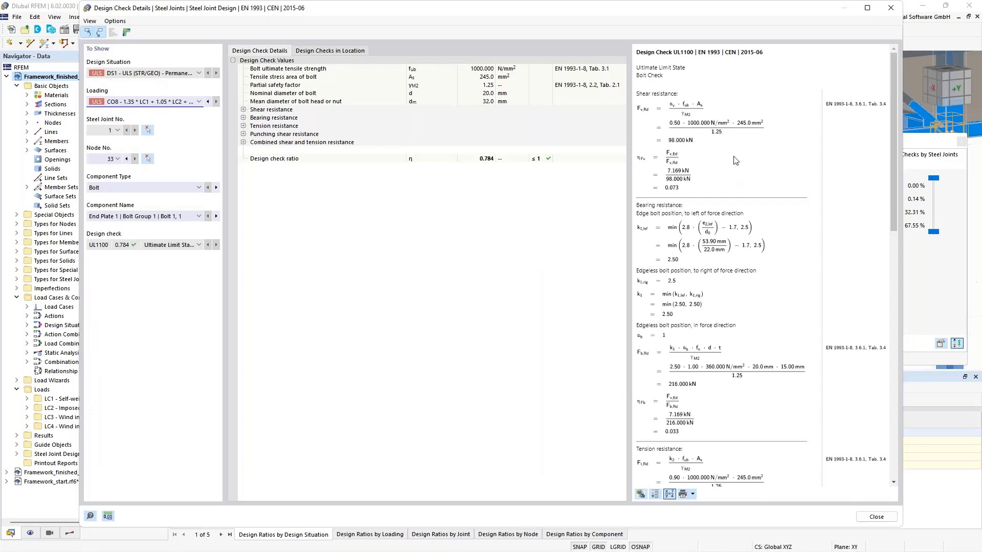
pyautogui.scroll(-5, 735, 160)
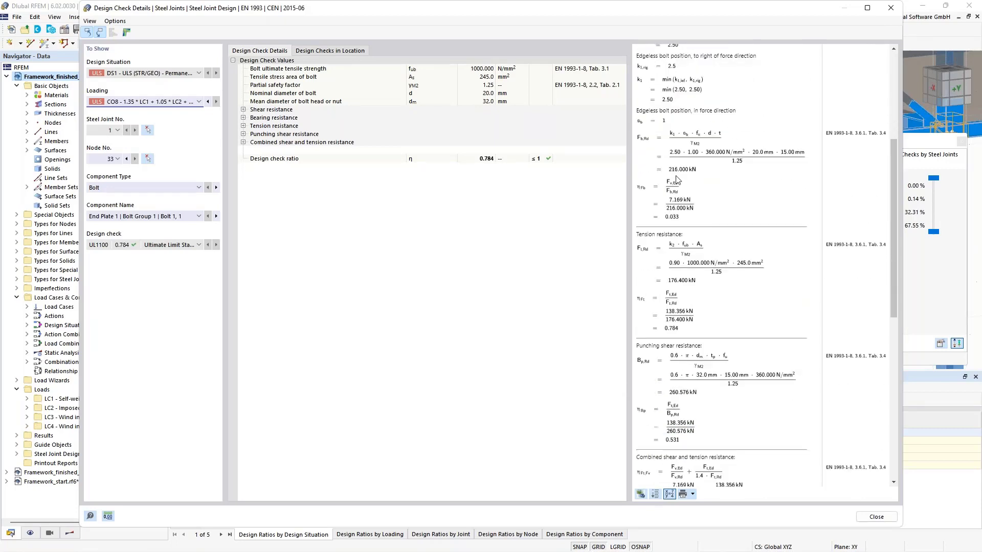
pyautogui.scroll(-4, 676, 179)
pyautogui.scroll(-4, 834, 225)
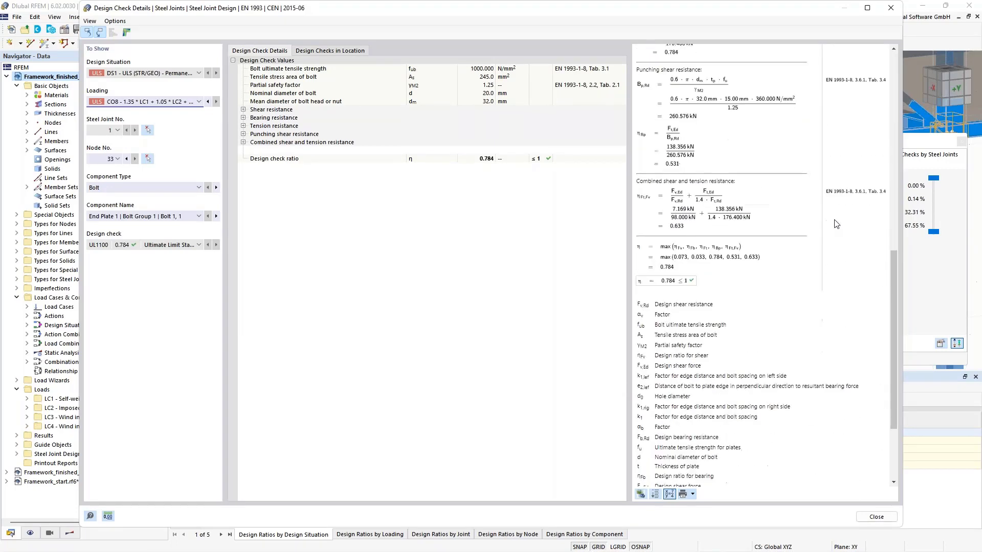
pyautogui.scroll(15, 788, 283)
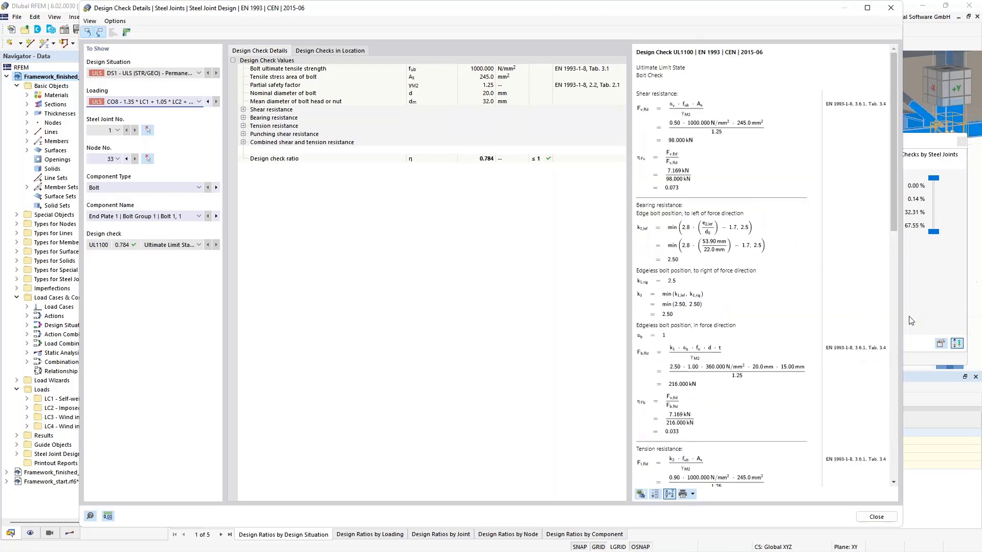
pyautogui.moveTo(904, 315); pyautogui.dragTo(961, 332)
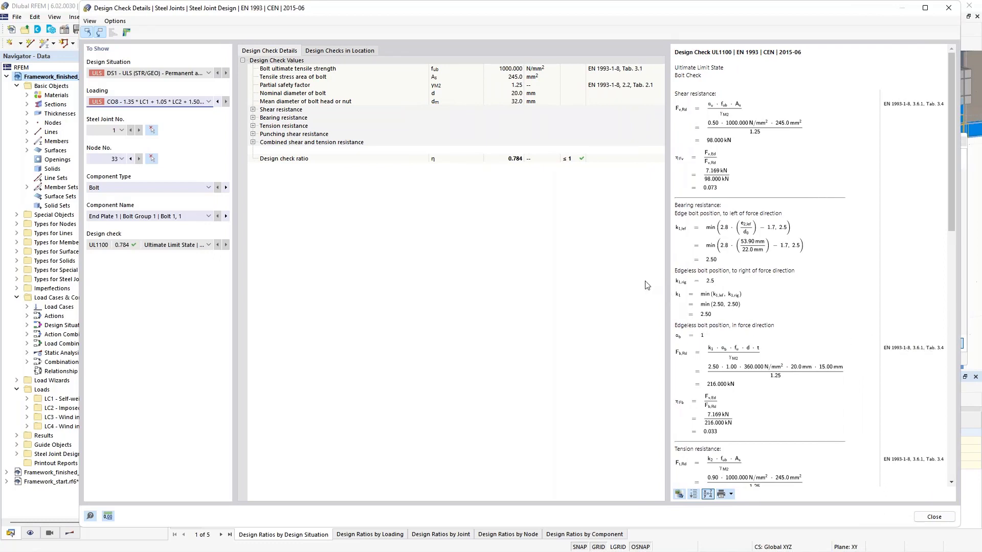
# Step: View the design check details for the Plate and Weld component types, and close the details
pyautogui.click(115, 187)
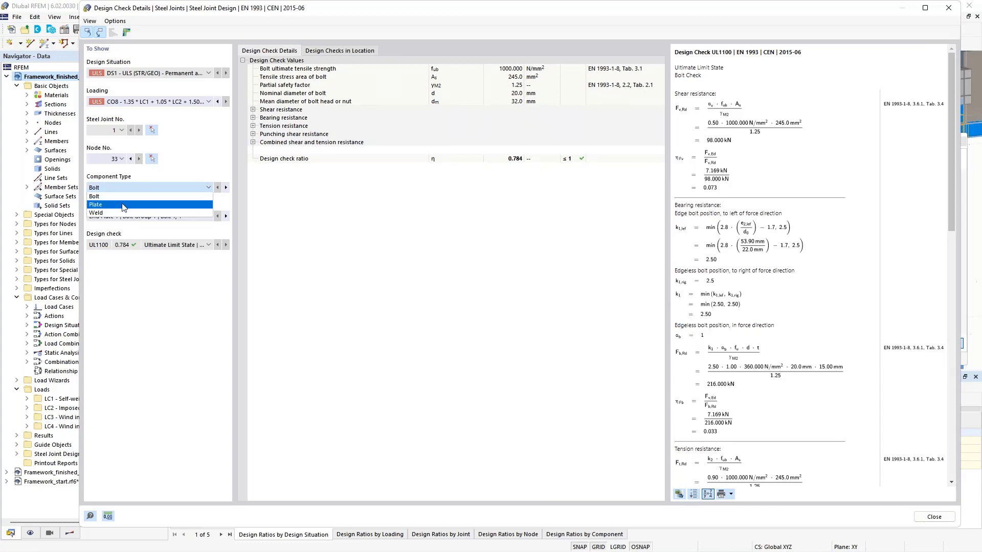
pyautogui.click(124, 204)
pyautogui.click(117, 188)
pyautogui.click(122, 212)
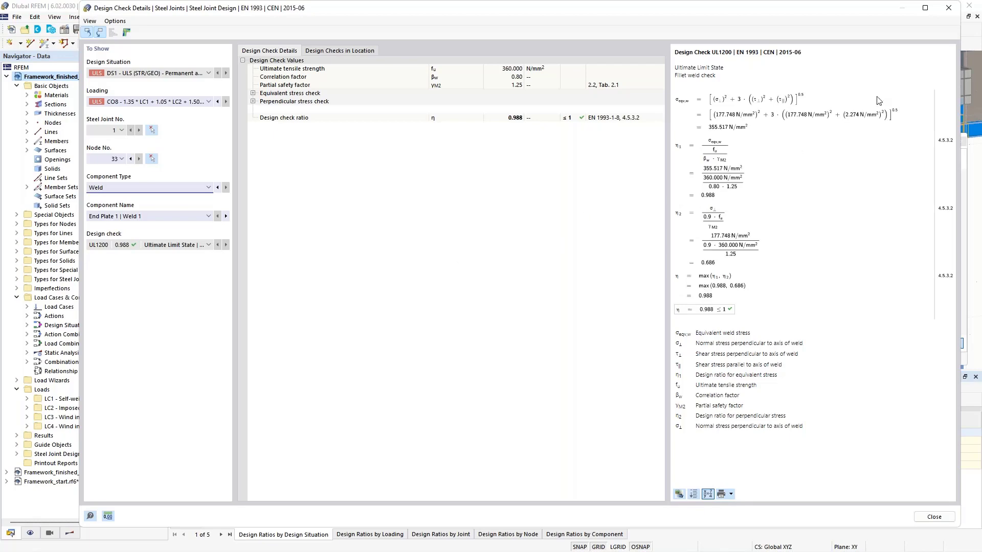
pyautogui.click(948, 8)
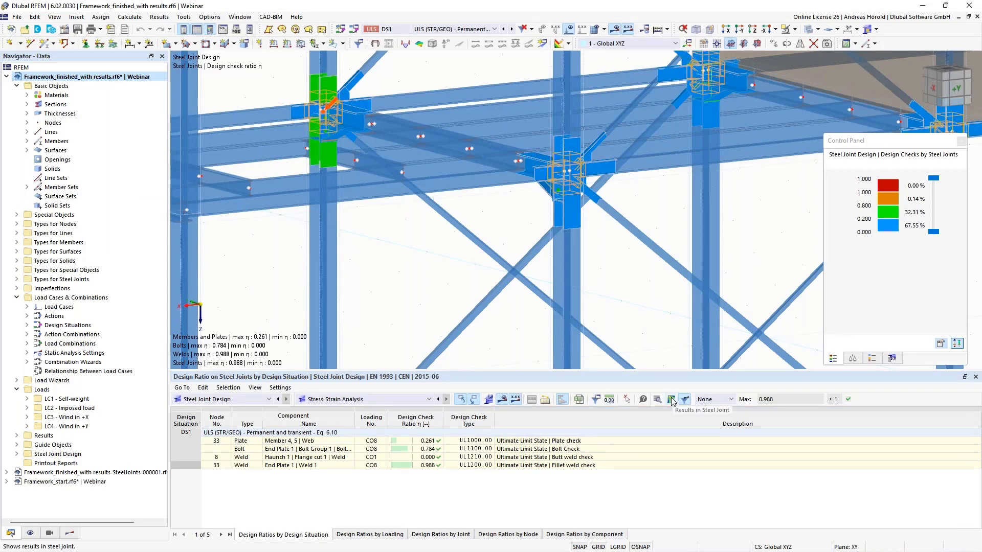
# Step: Open the steel joint results for the End Plate 1 weld at node 33 and examine the plastic strains from several sides
pyautogui.click(672, 400)
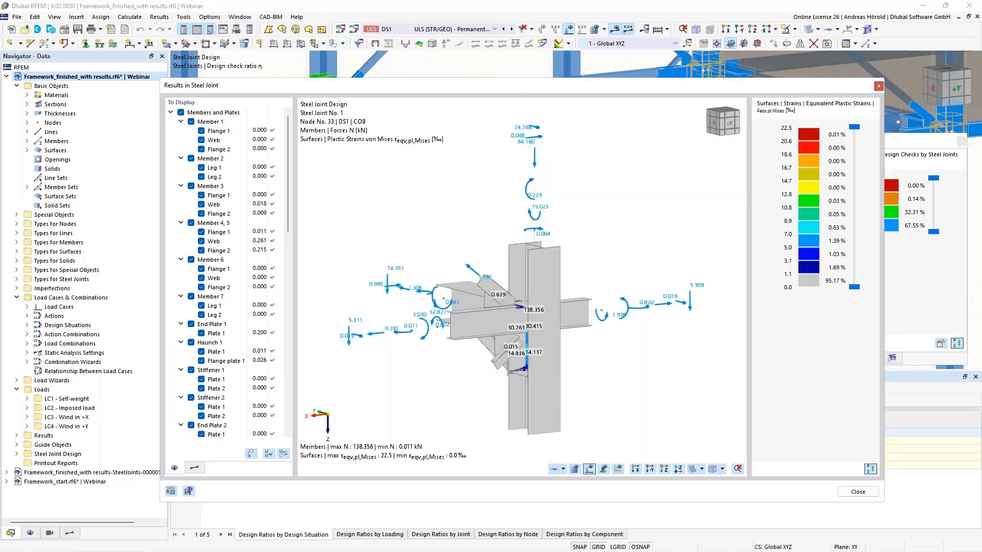
pyautogui.scroll(5, 548, 330)
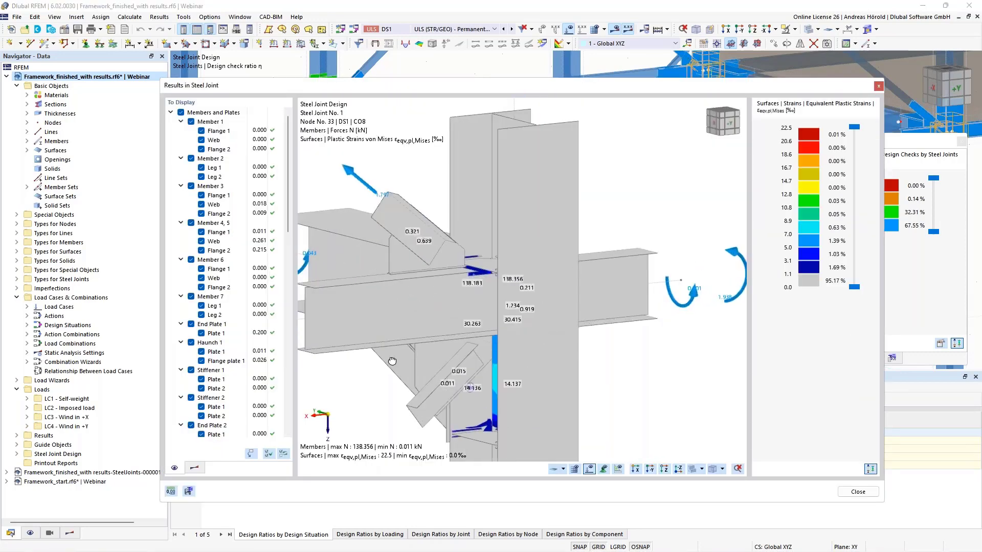
pyautogui.moveTo(543, 331); pyautogui.dragTo(652, 358, button='middle')
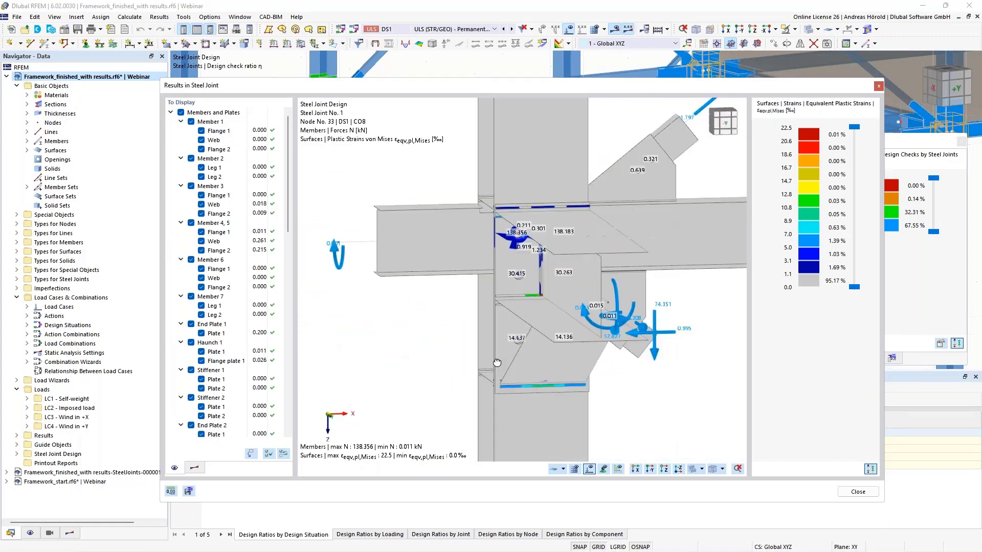
pyautogui.moveTo(431, 368); pyautogui.dragTo(478, 264, button='middle')
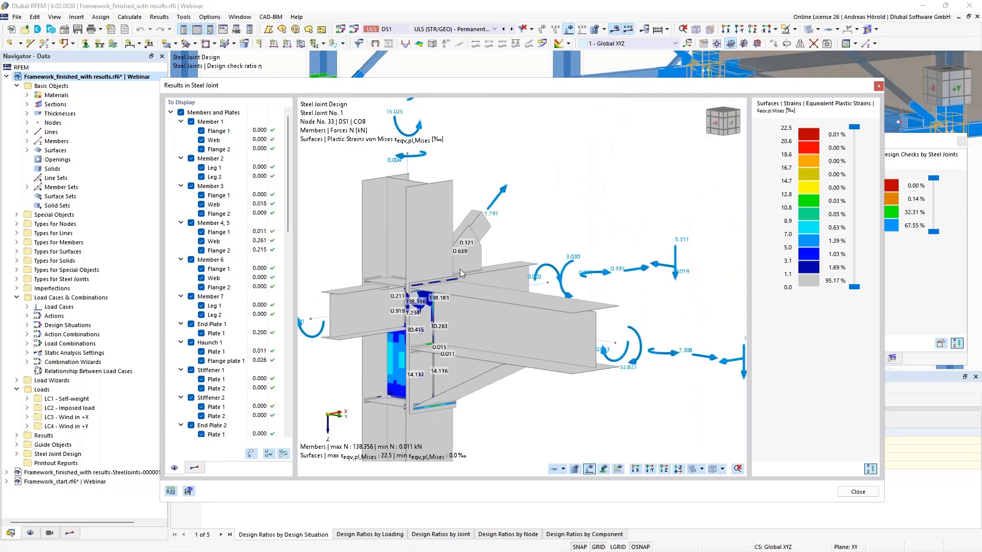
pyautogui.scroll(1, 496, 357)
pyautogui.moveTo(496, 357); pyautogui.dragTo(534, 276, button='middle')
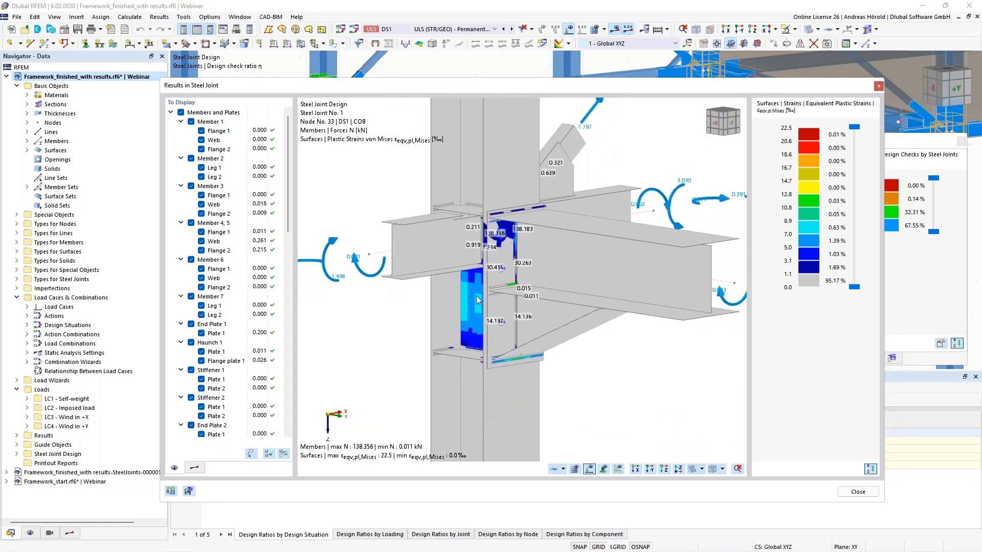
pyautogui.keyDown('ctrl'); pyautogui.moveTo(495, 344); pyautogui.dragTo(567, 327, button='middle'); pyautogui.keyUp('ctrl')
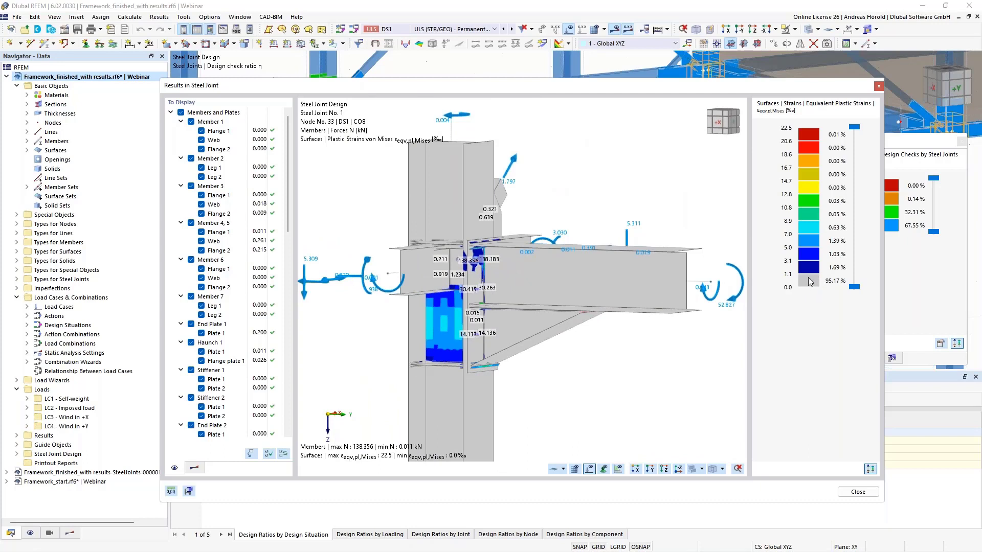
pyautogui.moveTo(855, 288)
pyautogui.mouseDown()
pyautogui.moveTo(854, 248)
pyautogui.moveTo(854, 290)
pyautogui.mouseUp()
pyautogui.scroll(2, 407, 308)
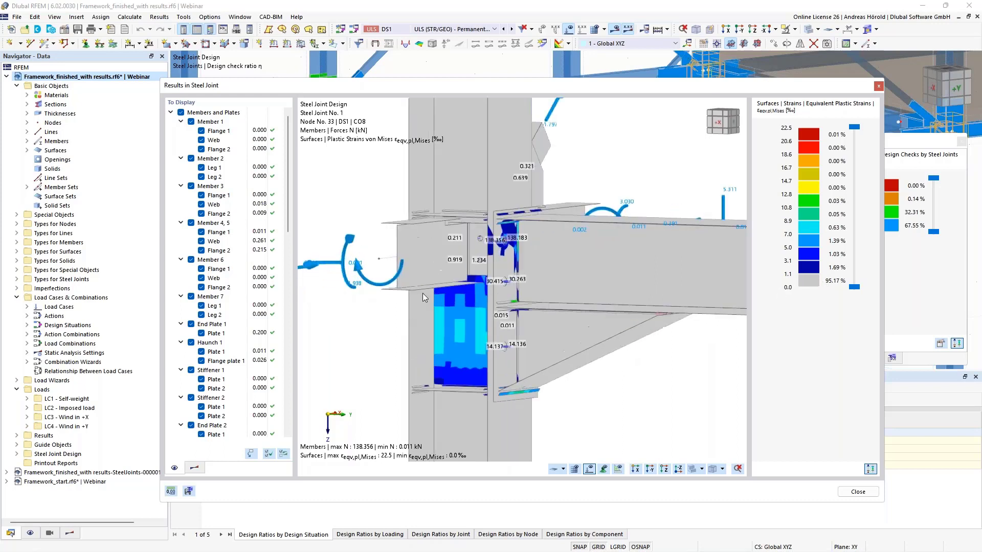
# Step: Hide the members and plates to inspect the weld strains alone, restore them, and close the joint results
pyautogui.click(180, 113)
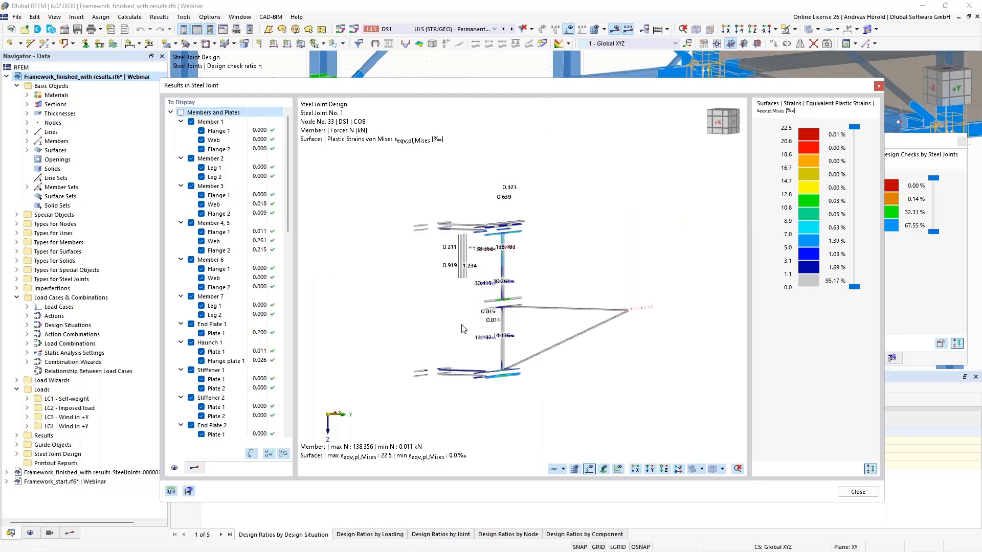
pyautogui.scroll(3, 467, 341)
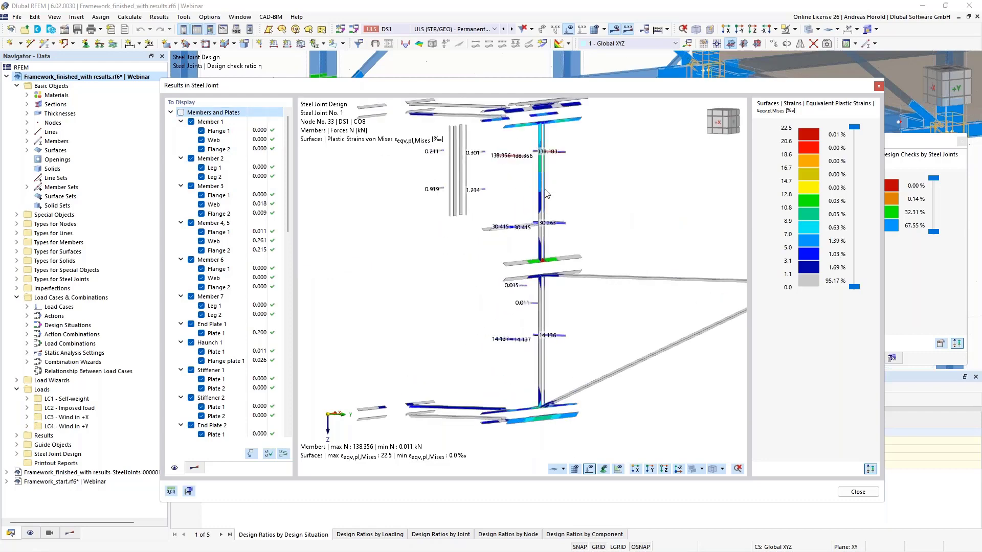
pyautogui.scroll(-2, 542, 228)
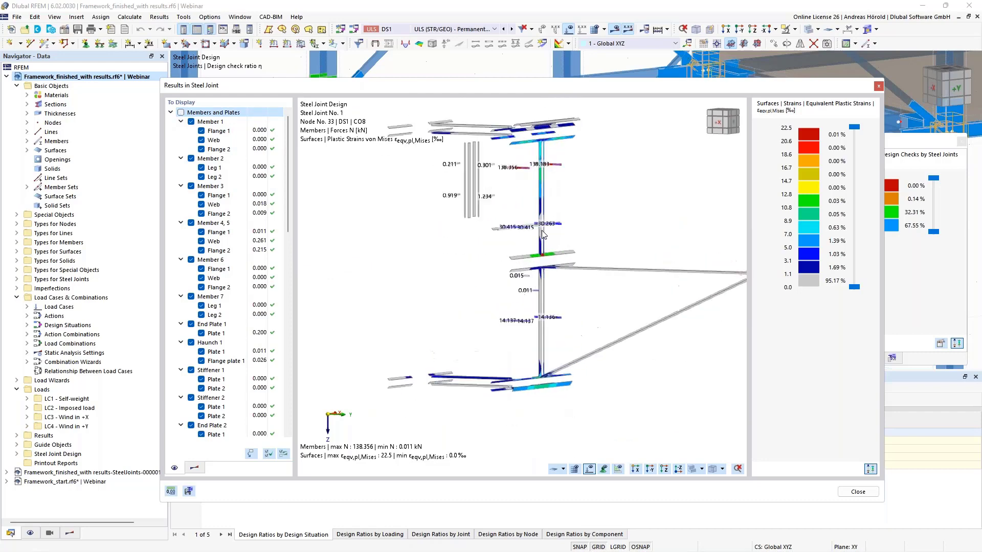
pyautogui.scroll(3, 543, 235)
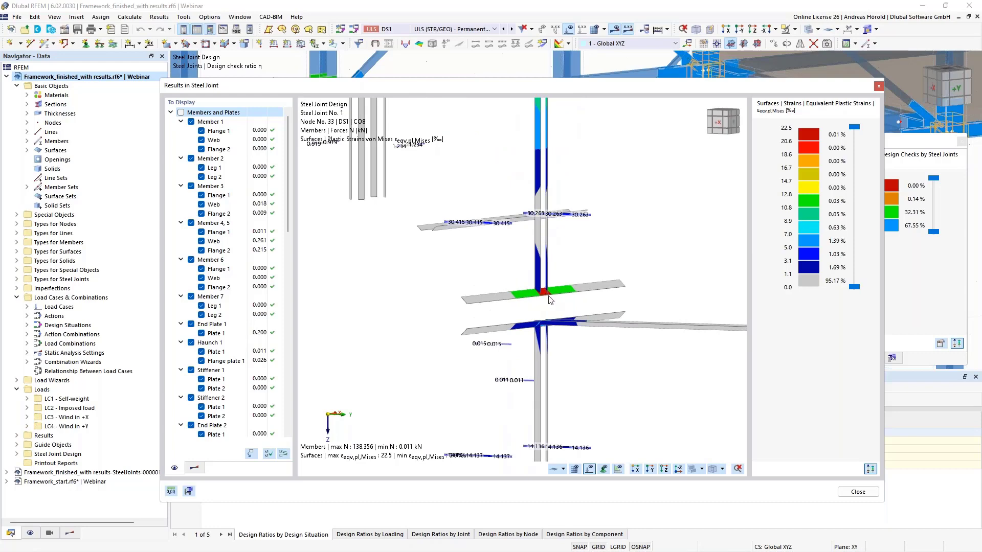
pyautogui.scroll(-3, 549, 284)
pyautogui.scroll(-1, 550, 285)
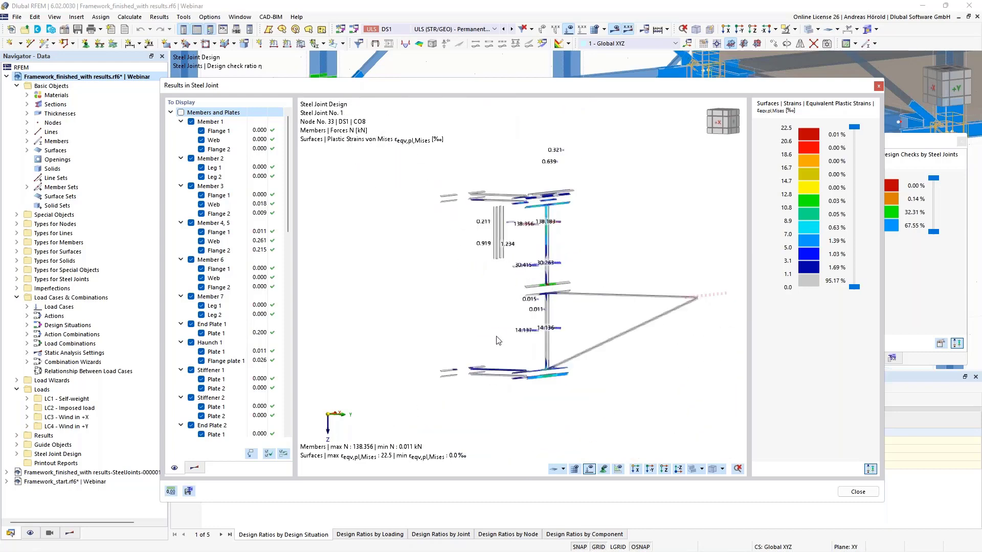
pyautogui.click(180, 112)
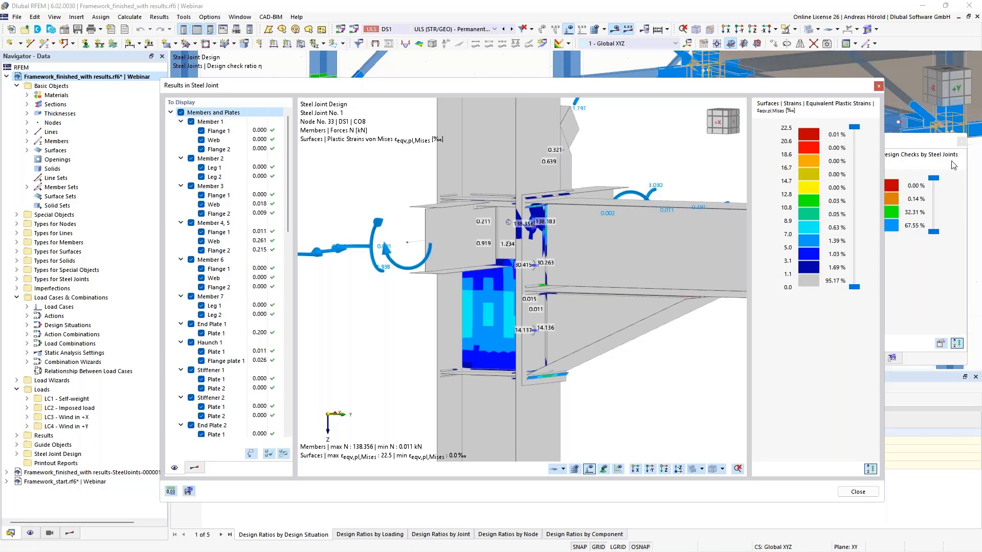
pyautogui.click(878, 86)
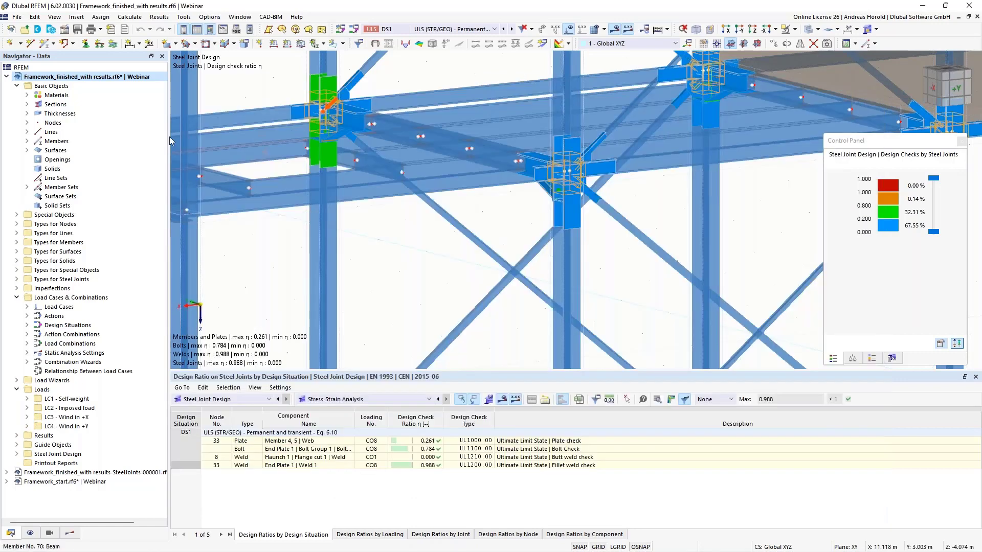
# Step: Switch to the model Framework_finished with results-SteelJoints-000001 and shrink the Materials table to enlarge the model view
pyautogui.click(6, 76)
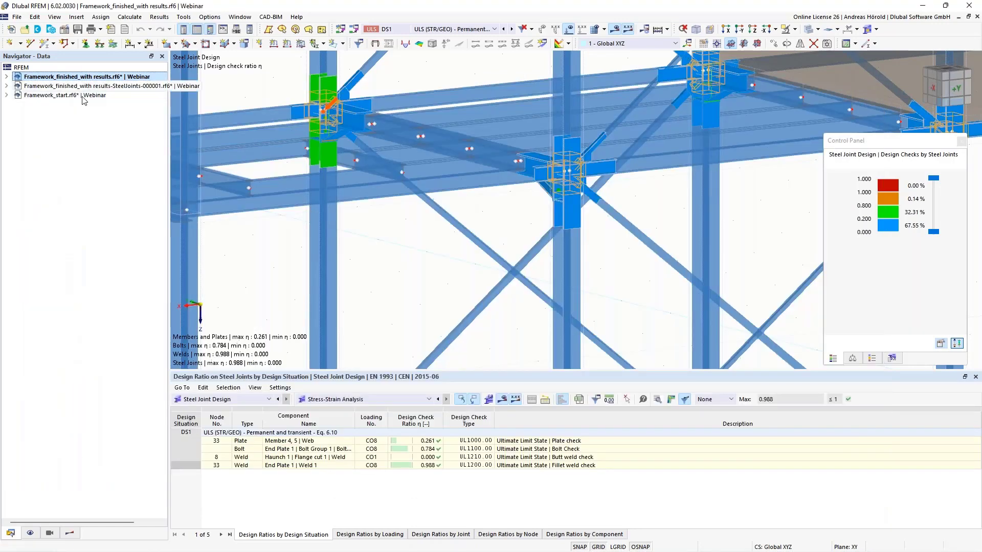
pyautogui.click(88, 87)
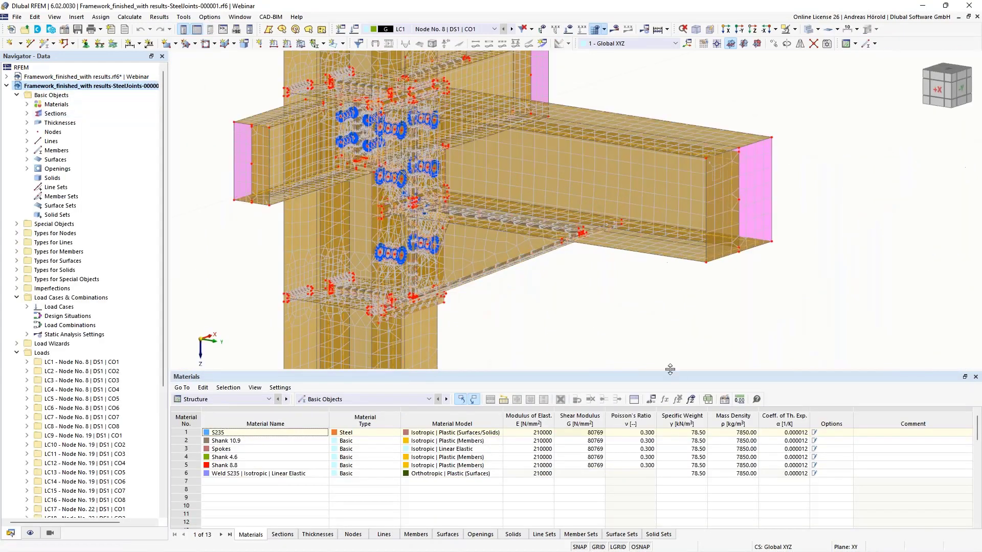
pyautogui.moveTo(669, 372); pyautogui.dragTo(665, 448)
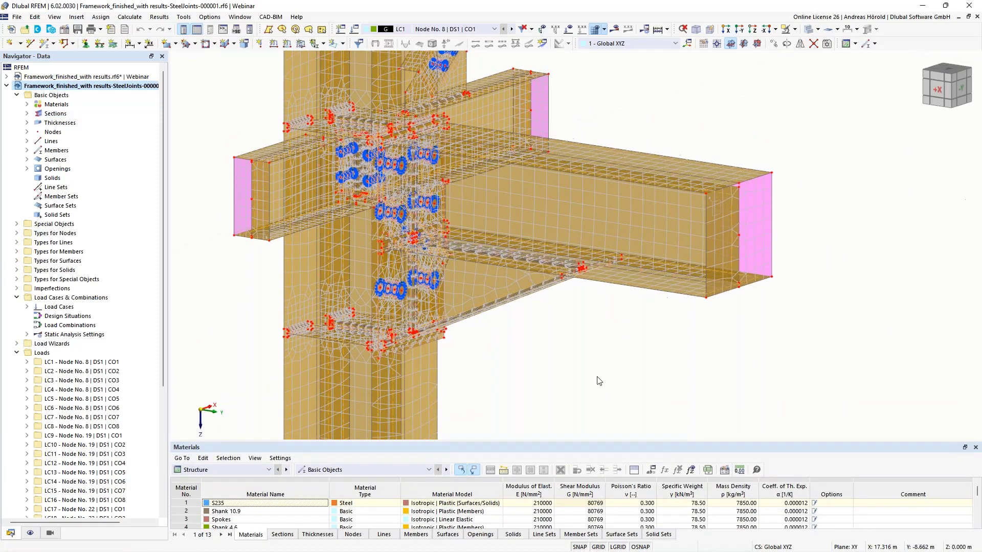
# Step: Examine the joint submodel as a whole, including the nodal support at the column base and the meshed beam stubs
pyautogui.moveTo(633, 376); pyautogui.dragTo(745, 323, button='middle')
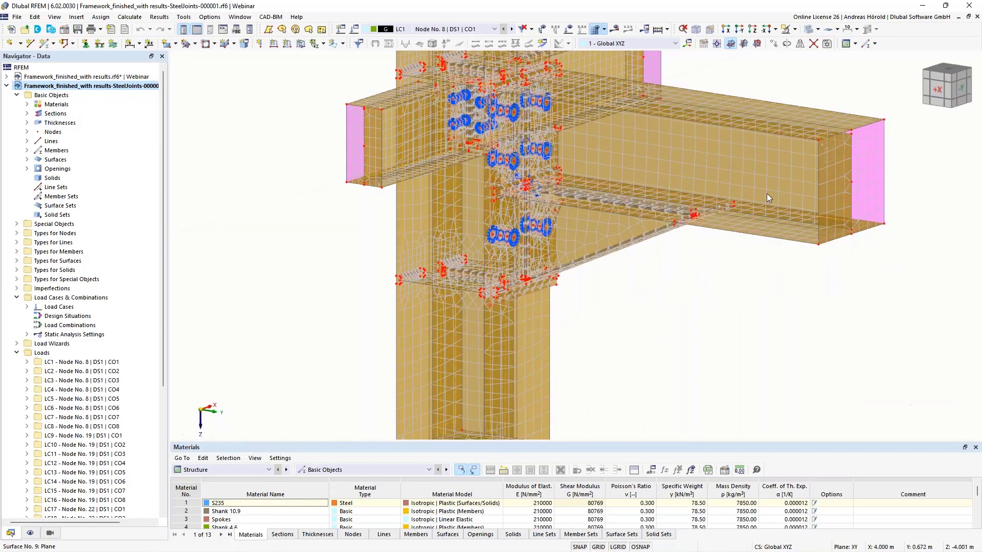
pyautogui.moveTo(805, 335); pyautogui.dragTo(735, 238, button='middle')
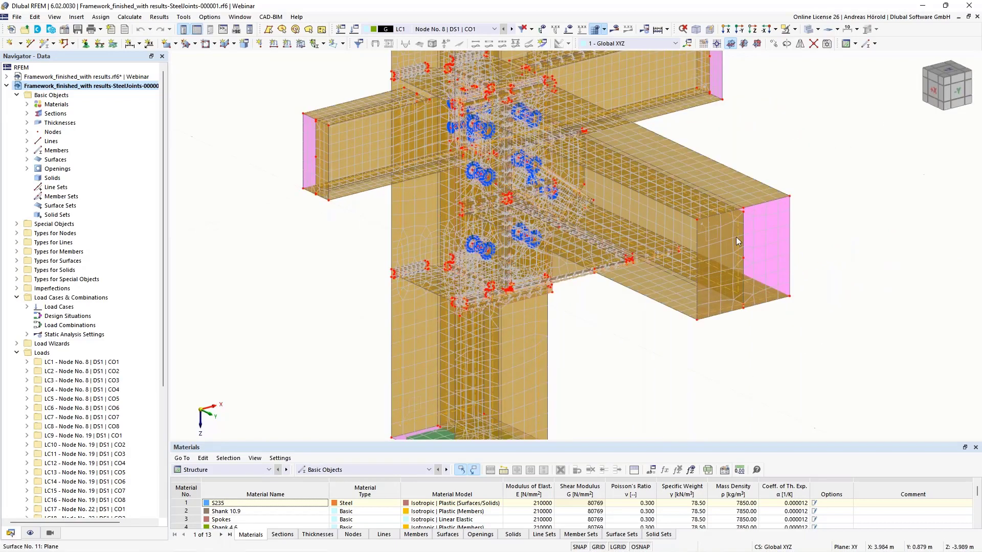
pyautogui.scroll(-4, 657, 286)
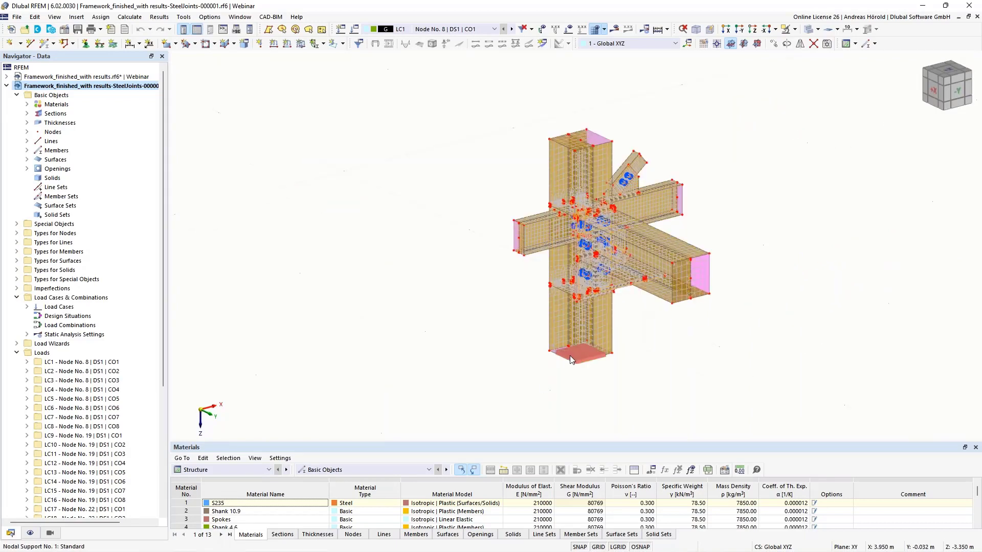
pyautogui.scroll(5, 570, 355)
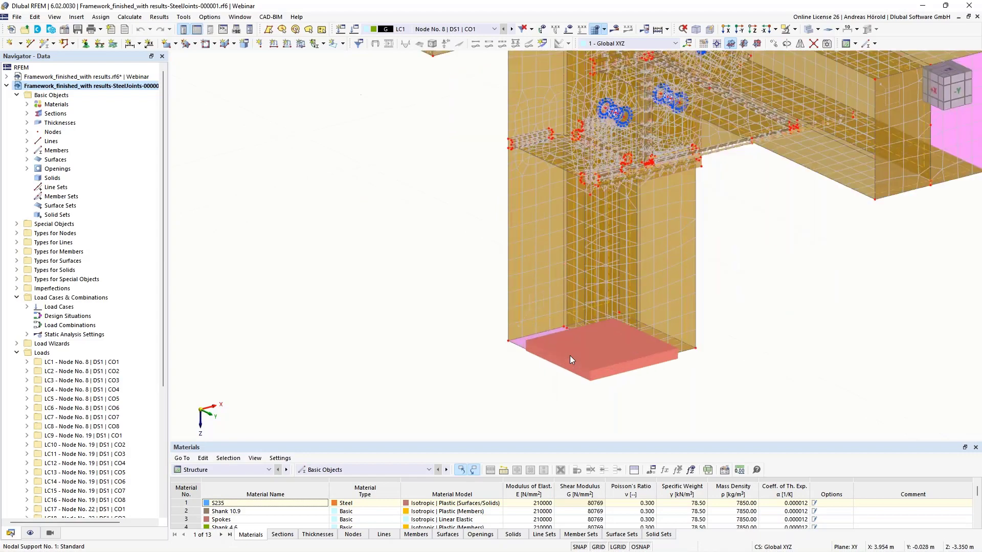
pyautogui.scroll(-5, 537, 381)
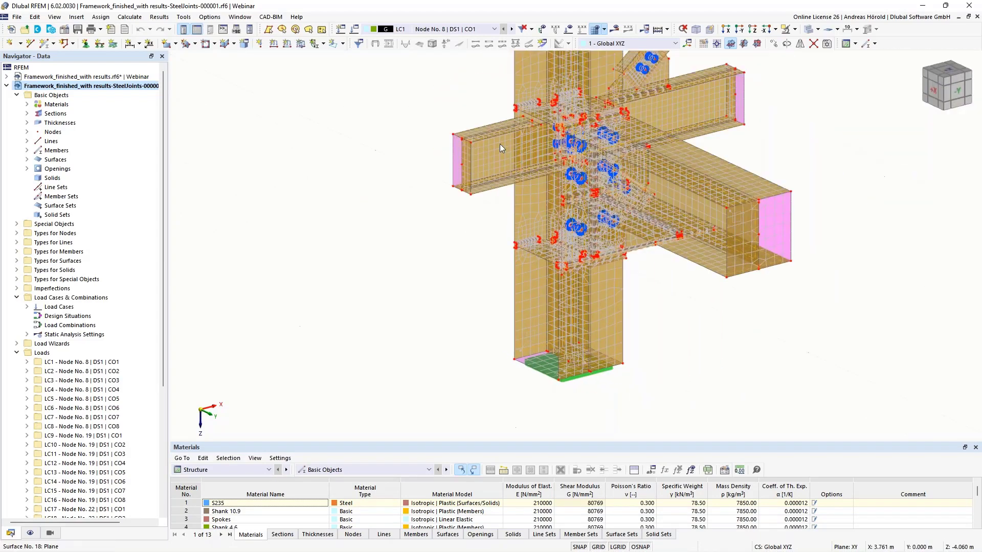
pyautogui.scroll(1, 483, 163)
pyautogui.scroll(2, 484, 162)
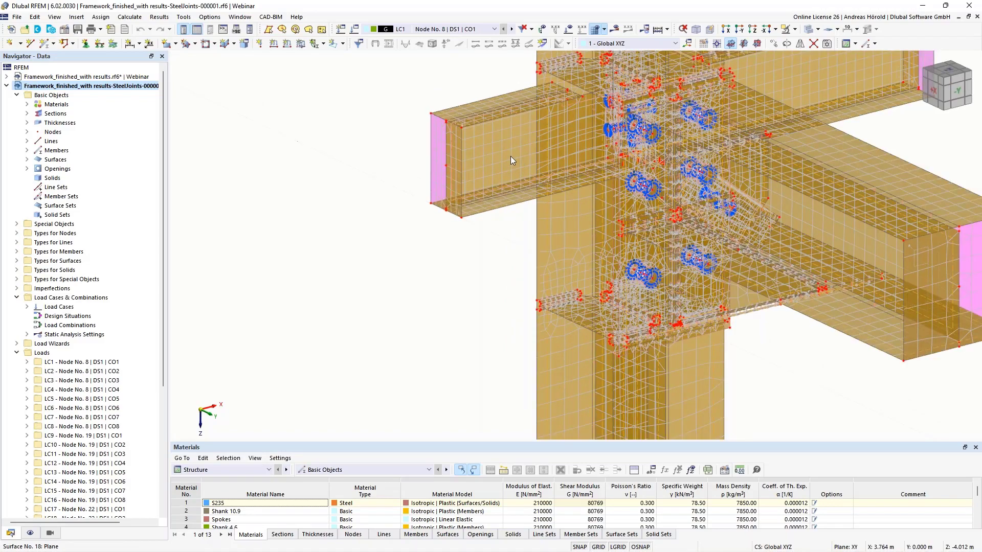
# Step: Inspect the weld surfaces and rigid links at the column stiffener close up, and compare them with the bolted connections
pyautogui.moveTo(511, 156); pyautogui.dragTo(434, 219, button='middle')
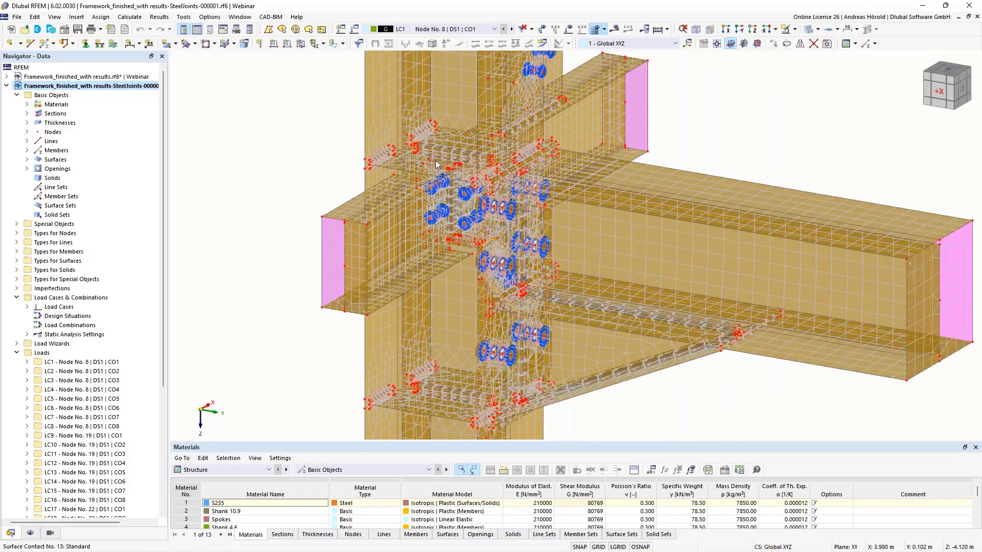
pyautogui.scroll(4, 378, 157)
pyautogui.scroll(6, 363, 161)
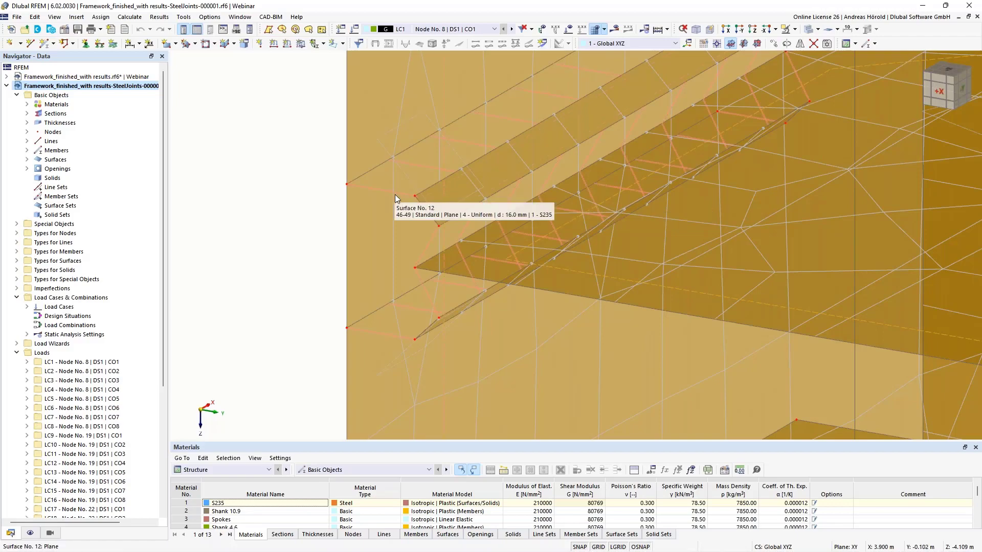
pyautogui.scroll(-4, 395, 194)
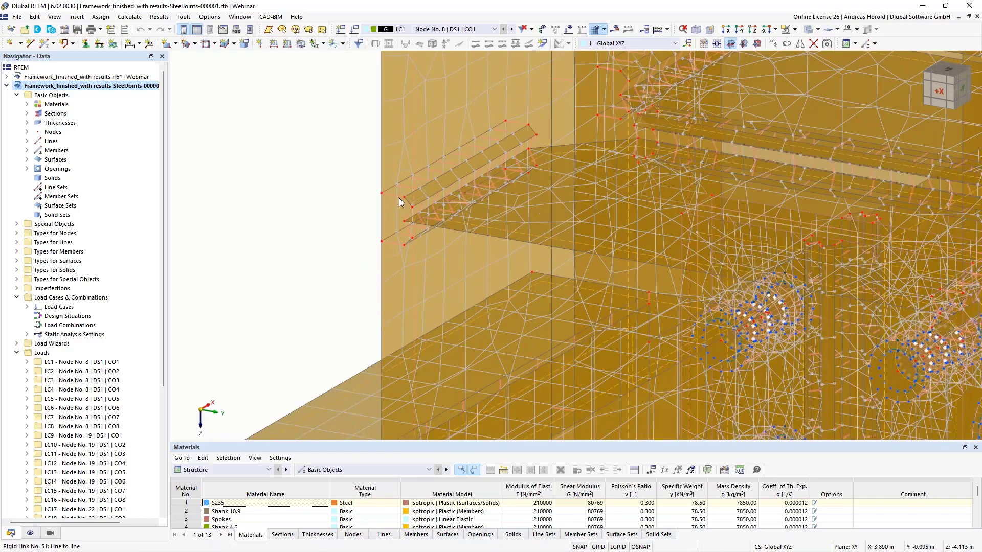
pyautogui.scroll(-5, 399, 198)
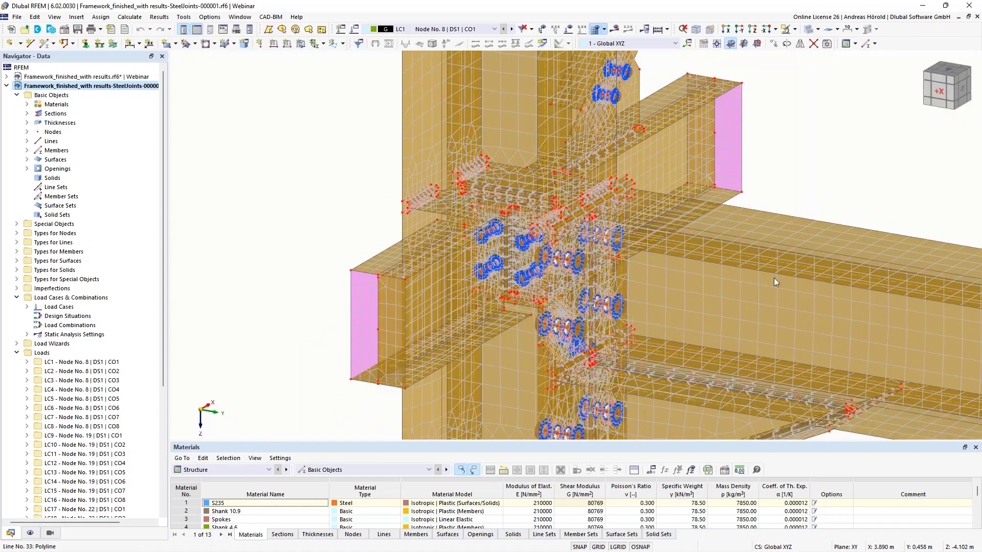
pyautogui.keyDown('ctrl'); pyautogui.moveTo(804, 294); pyautogui.dragTo(632, 297, button='middle'); pyautogui.keyUp('ctrl')
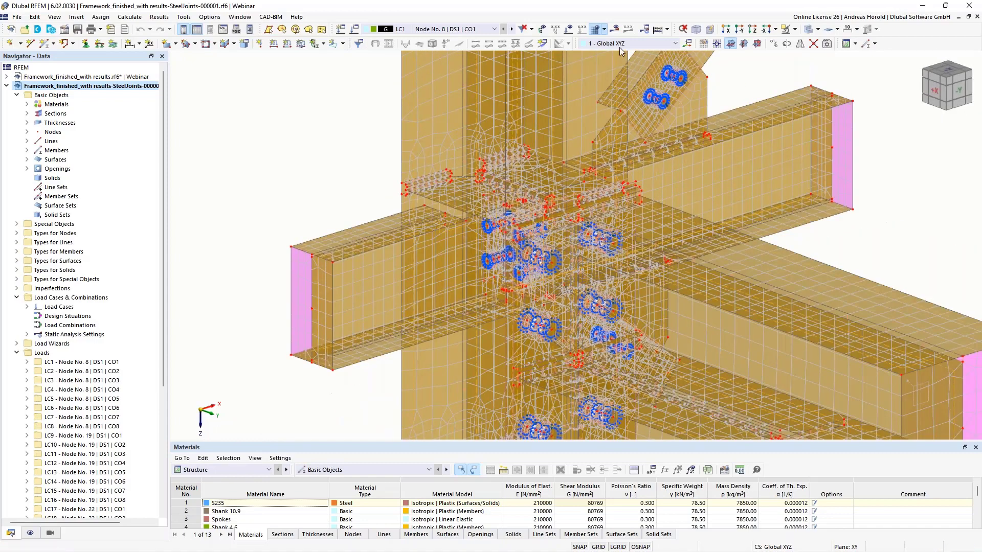
# Step: Display the results on the joint submodel and examine the equivalent von Mises surface stresses around the connection
pyautogui.click(615, 28)
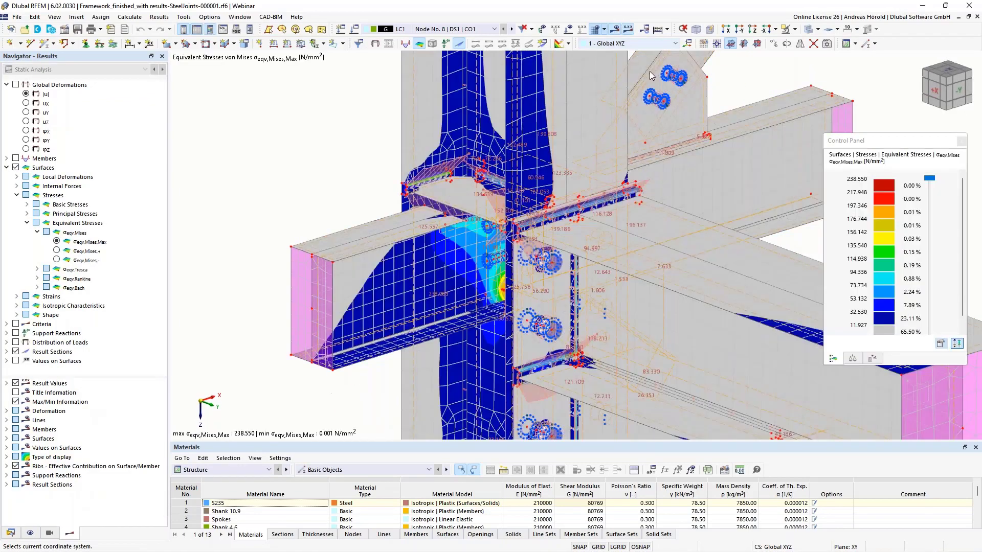
pyautogui.scroll(-3, 650, 209)
pyautogui.moveTo(650, 210); pyautogui.dragTo(504, 239, button='middle')
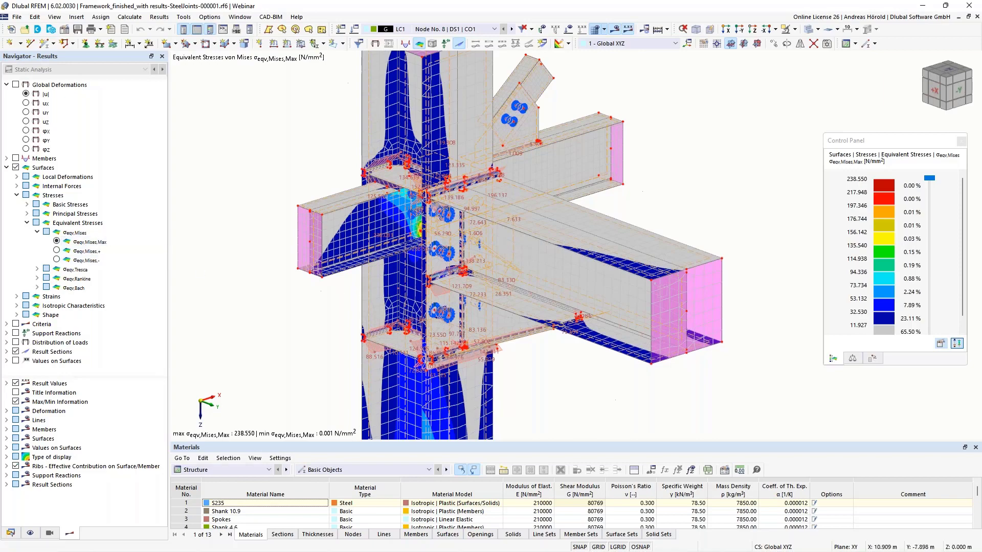
pyautogui.keyDown('ctrl'); pyautogui.moveTo(369, 294); pyautogui.dragTo(278, 354, button='middle'); pyautogui.keyUp('ctrl')
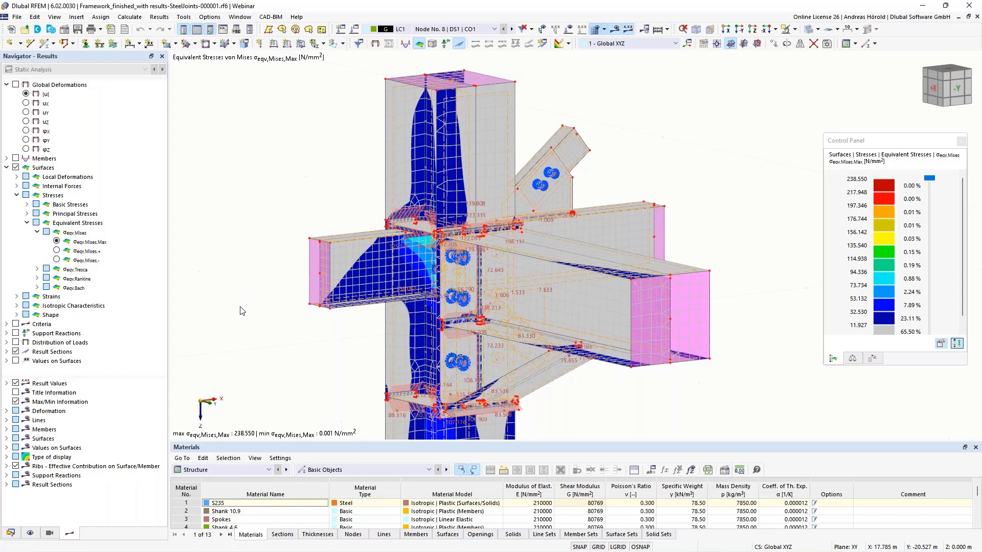
pyautogui.moveTo(257, 297); pyautogui.dragTo(314, 256, button='middle')
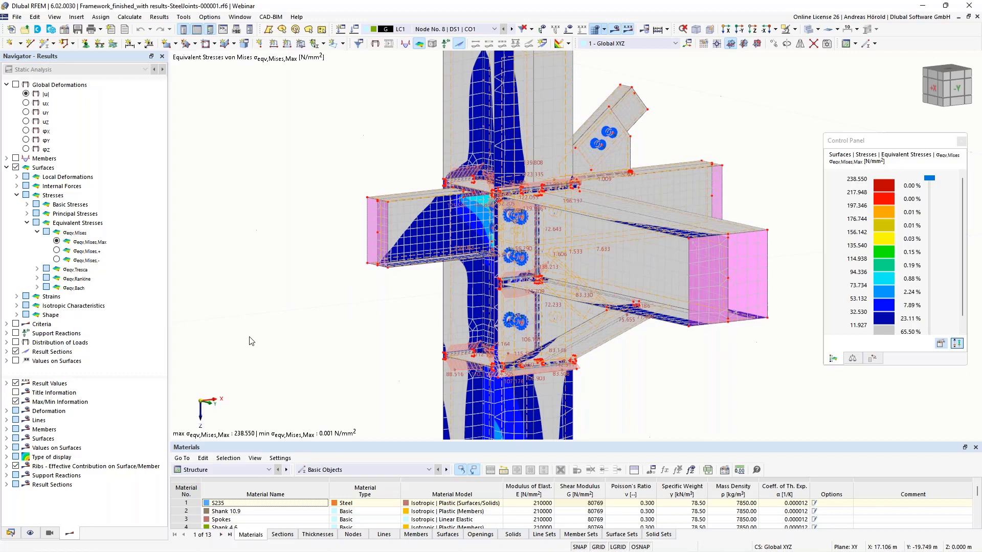
# Step: Switch to the other RFEM window, which holds the Examples models with 51.rf6 active
pyautogui.moveTo(139, 548)
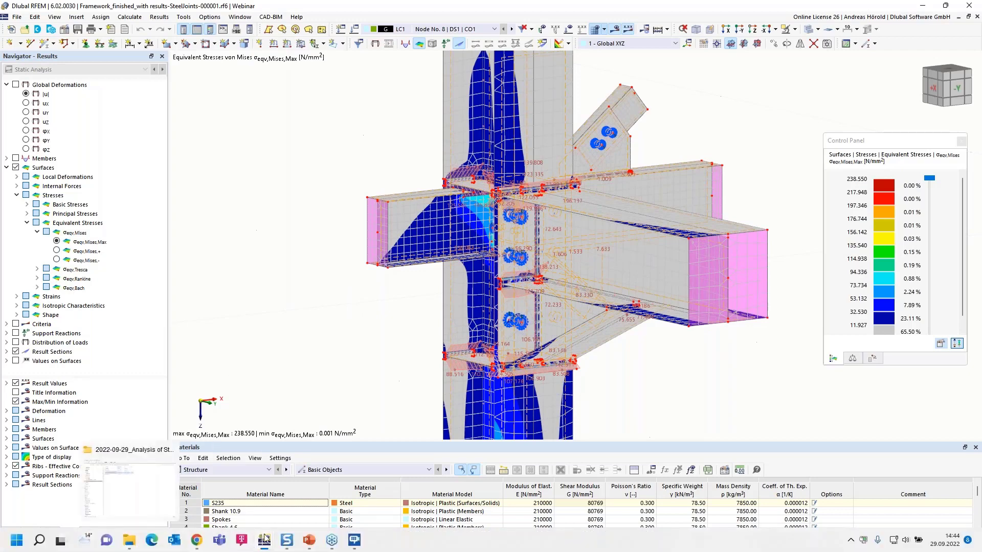
pyautogui.moveTo(266, 540)
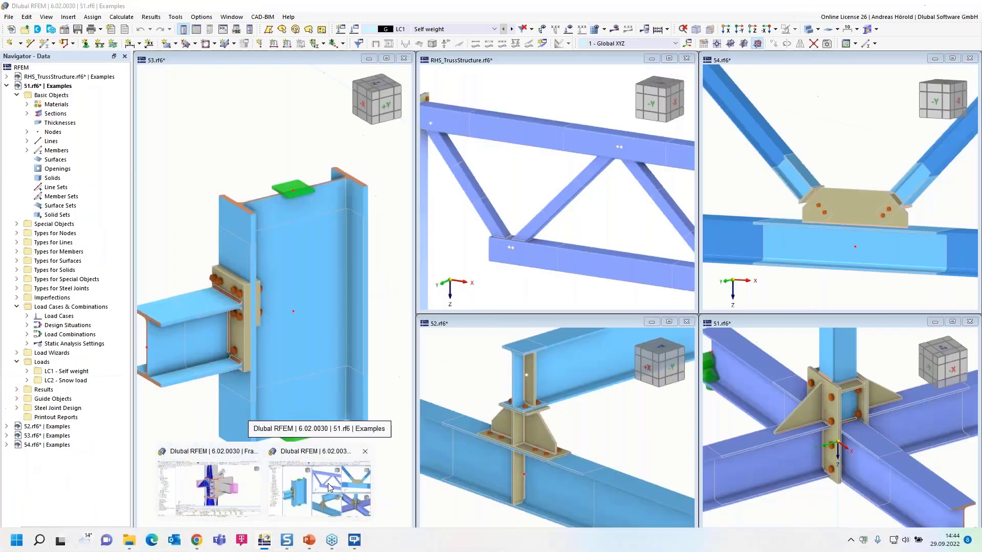
pyautogui.click(328, 487)
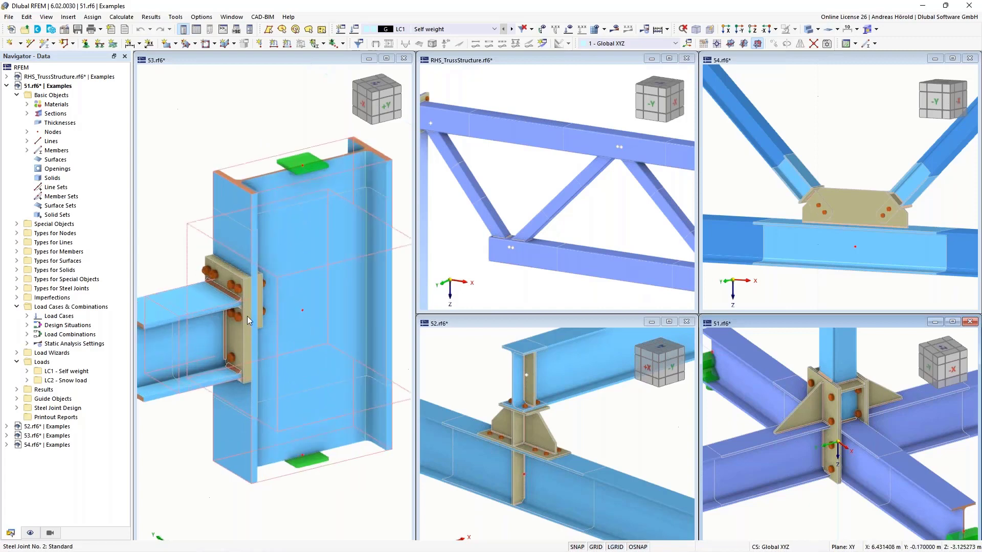
# Step: Examine the bolted end-plate connection between the beam and the column flange in model 53.rf6
pyautogui.scroll(5, 247, 317)
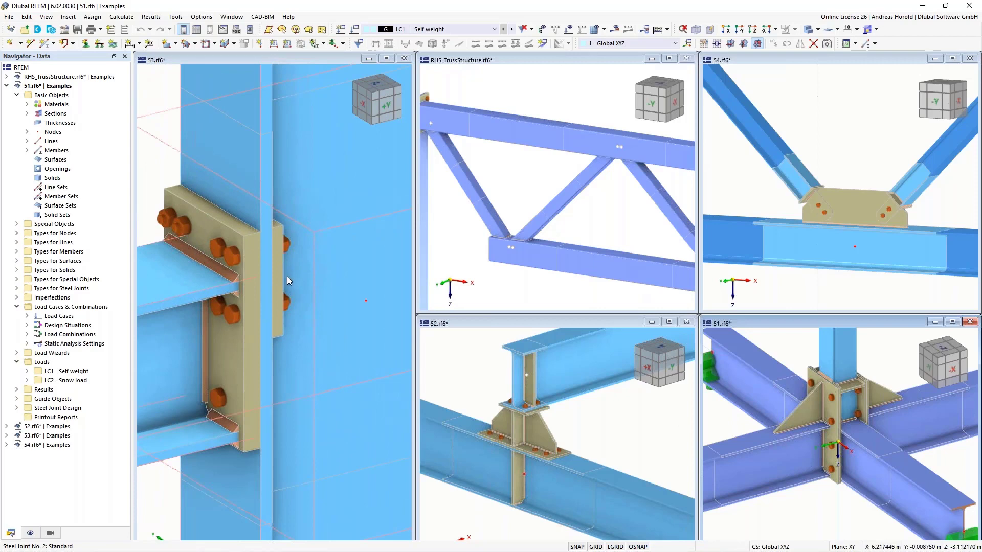
pyautogui.rightClick(253, 278)
pyautogui.click(157, 123)
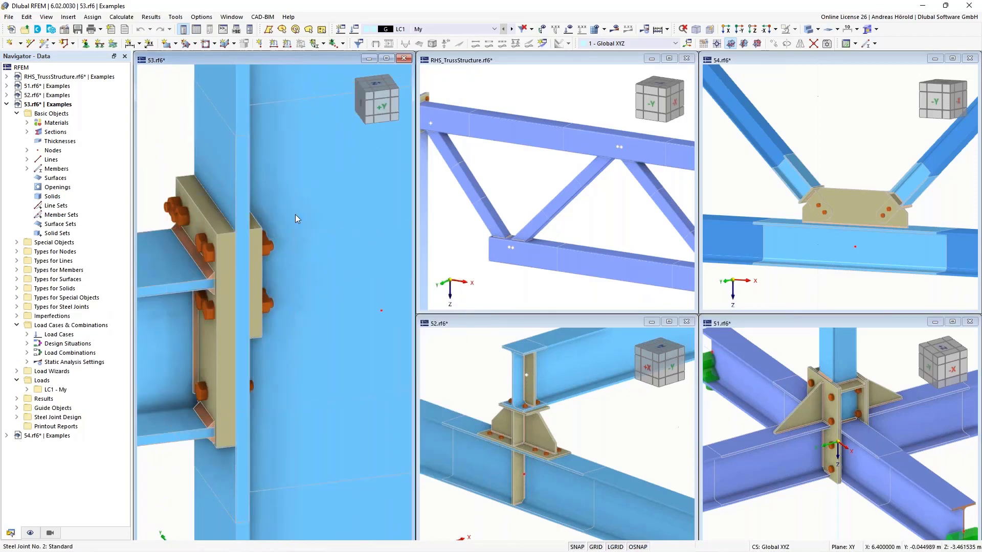
pyautogui.keyDown('ctrl'); pyautogui.moveTo(311, 285); pyautogui.dragTo(311, 225, button='middle'); pyautogui.keyUp('ctrl')
pyautogui.rightClick(351, 267)
pyautogui.press('Escape')
pyautogui.scroll(-3, 311, 225)
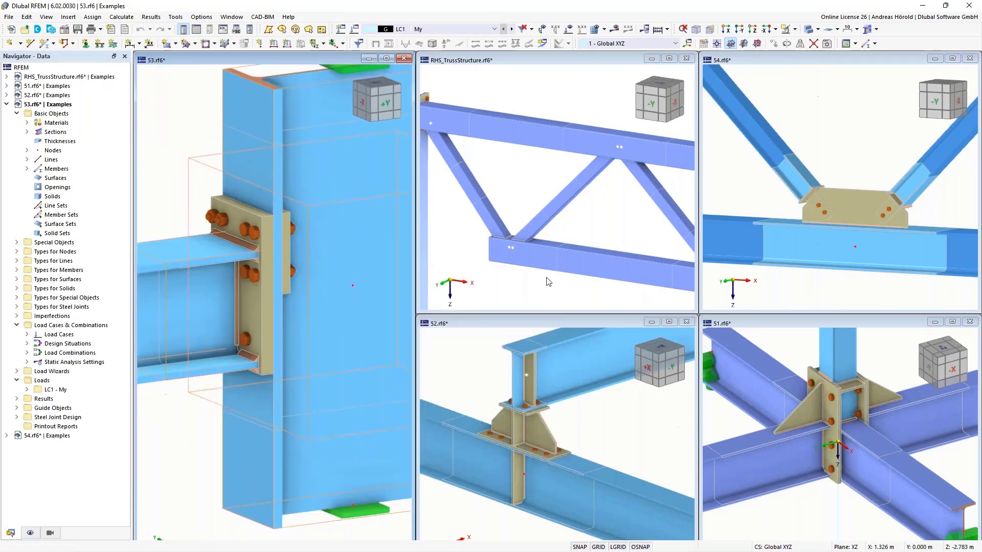
# Step: Inspect the welds where the two hollow-section diagonals meet the bottom chord in model RHS_TrussStructure.rf6
pyautogui.scroll(3, 514, 230)
pyautogui.scroll(2, 515, 229)
pyautogui.click(522, 212)
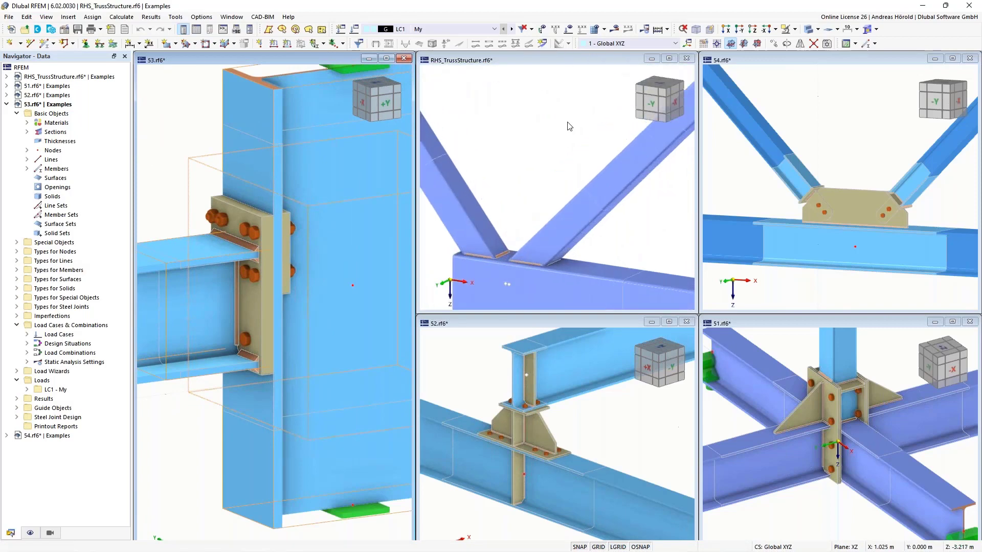
pyautogui.moveTo(487, 286); pyautogui.dragTo(517, 193, button='middle')
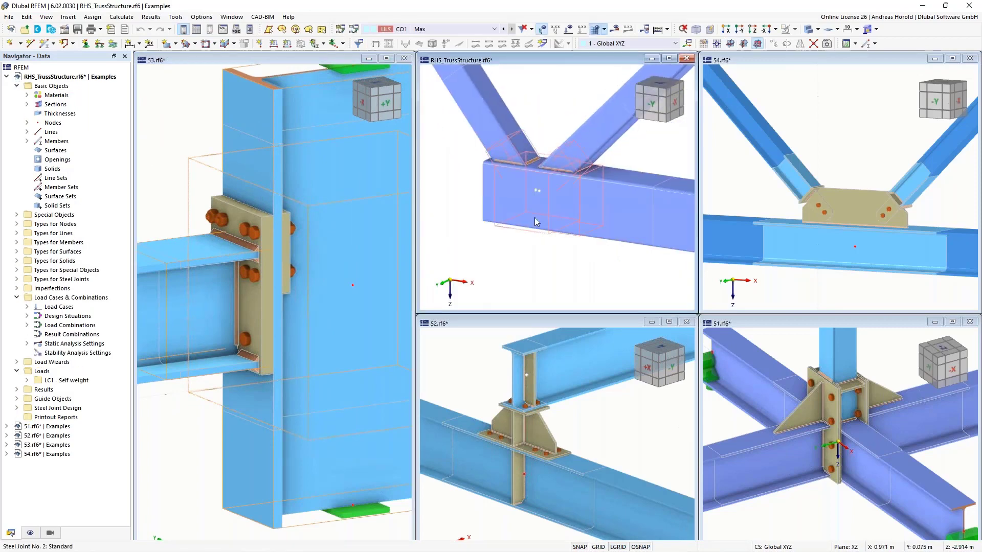
pyautogui.scroll(3, 544, 171)
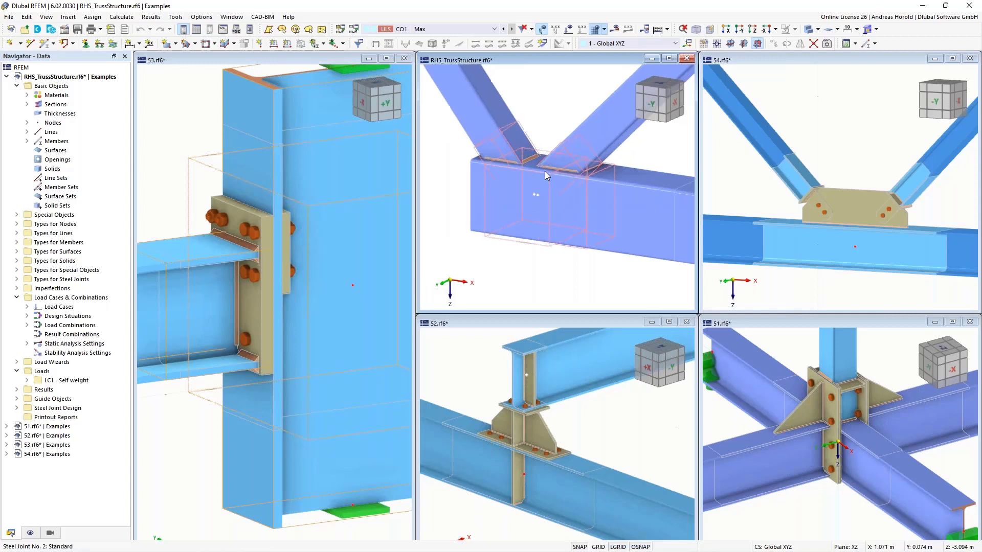
pyautogui.moveTo(498, 163)
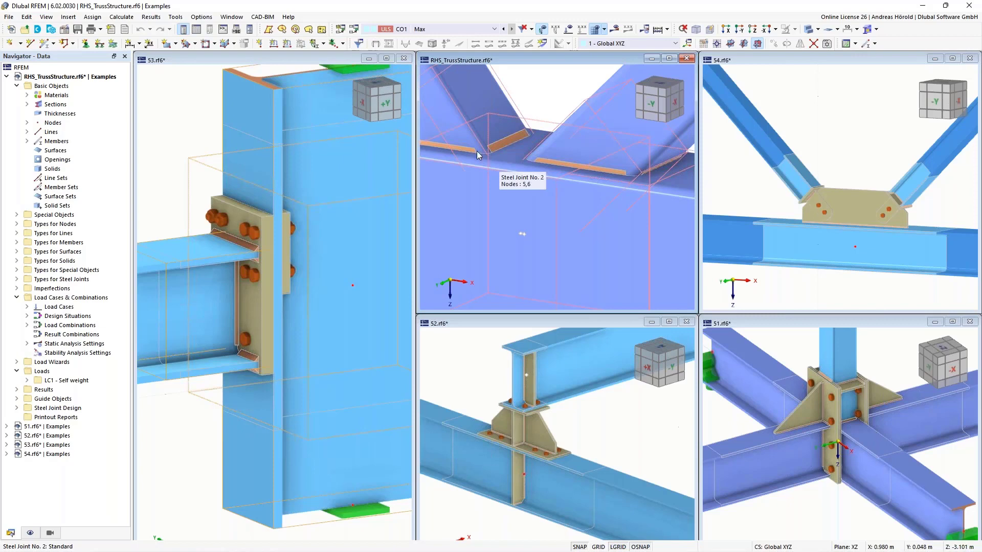
pyautogui.scroll(-2, 490, 157)
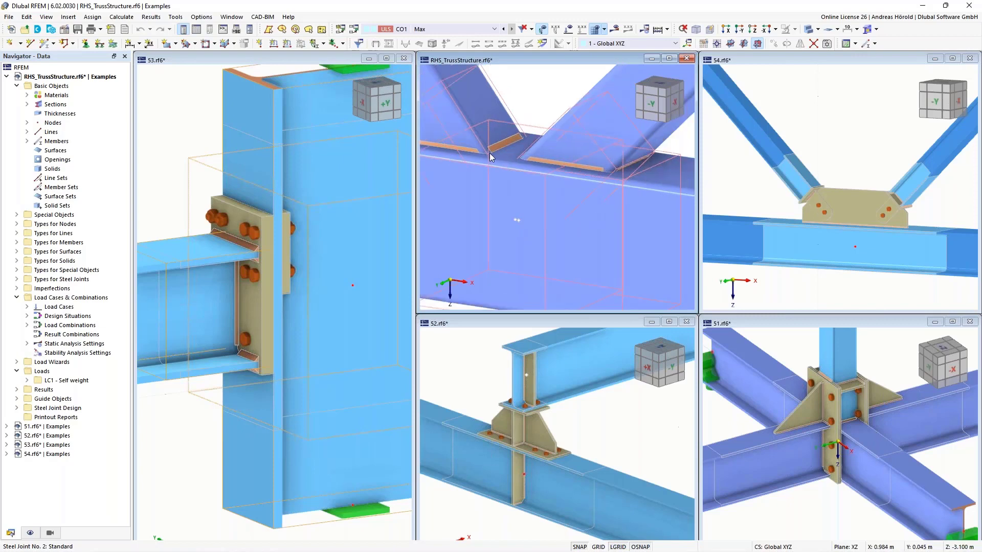
pyautogui.moveTo(490, 156); pyautogui.dragTo(535, 171, button='middle')
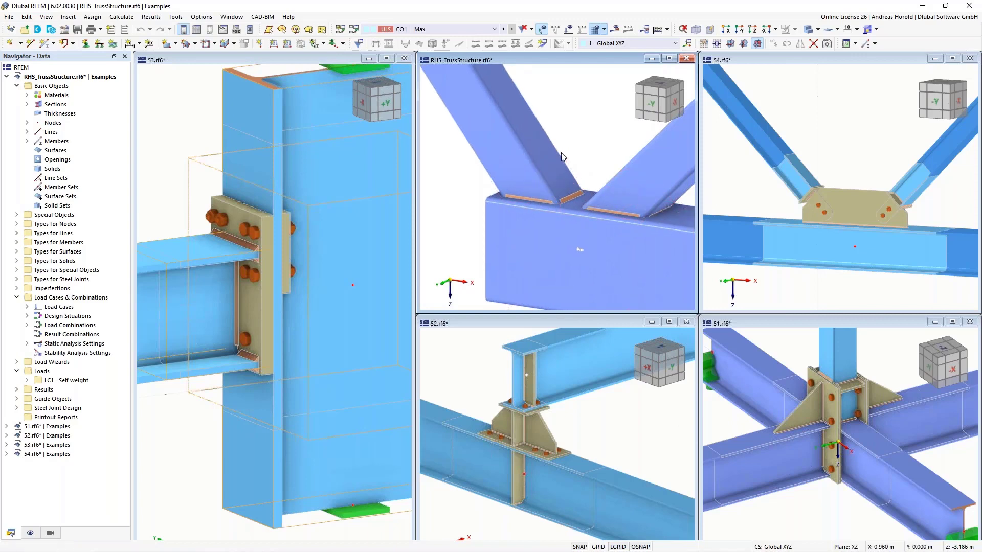
pyautogui.scroll(-1, 561, 157)
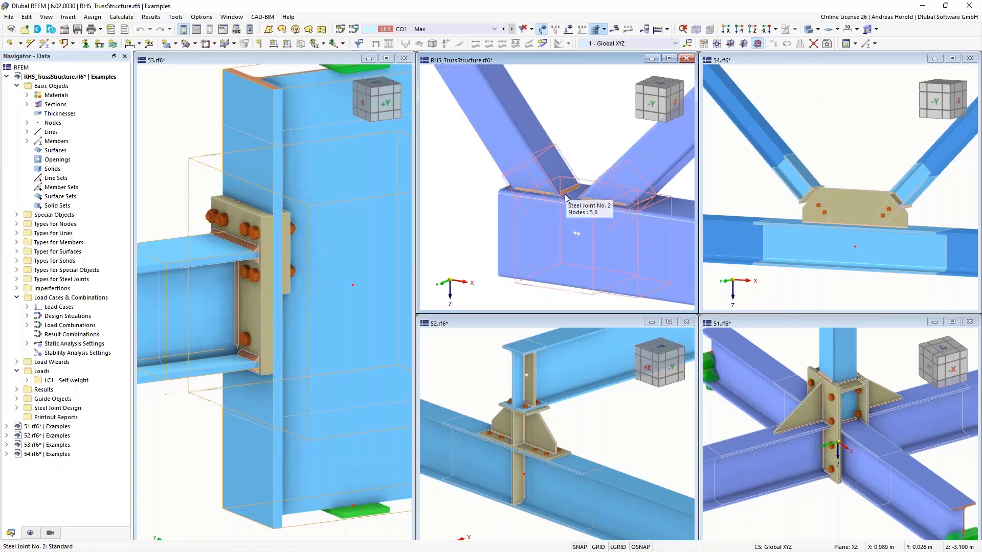
pyautogui.scroll(-3, 566, 197)
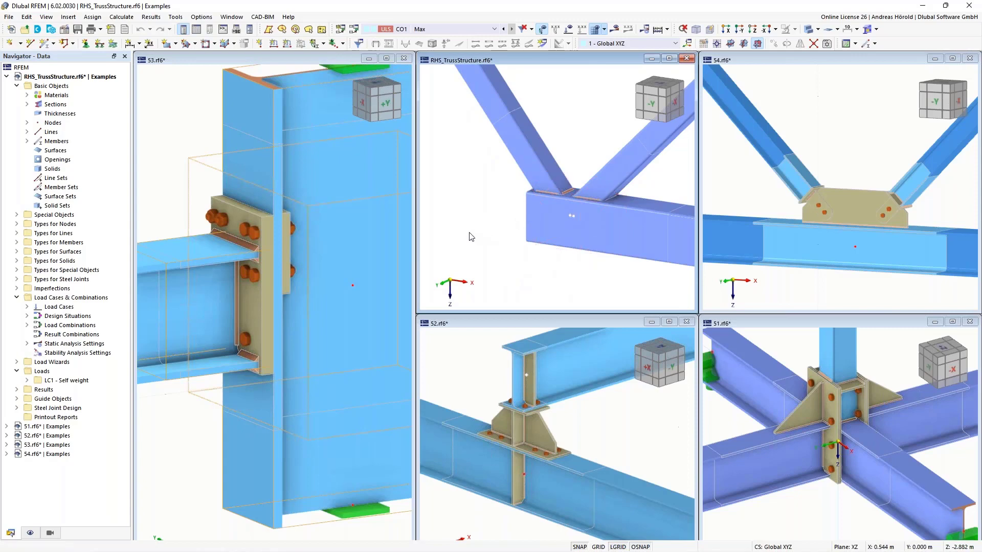
pyautogui.scroll(3, 471, 236)
pyautogui.moveTo(506, 210); pyautogui.dragTo(429, 217, button='middle')
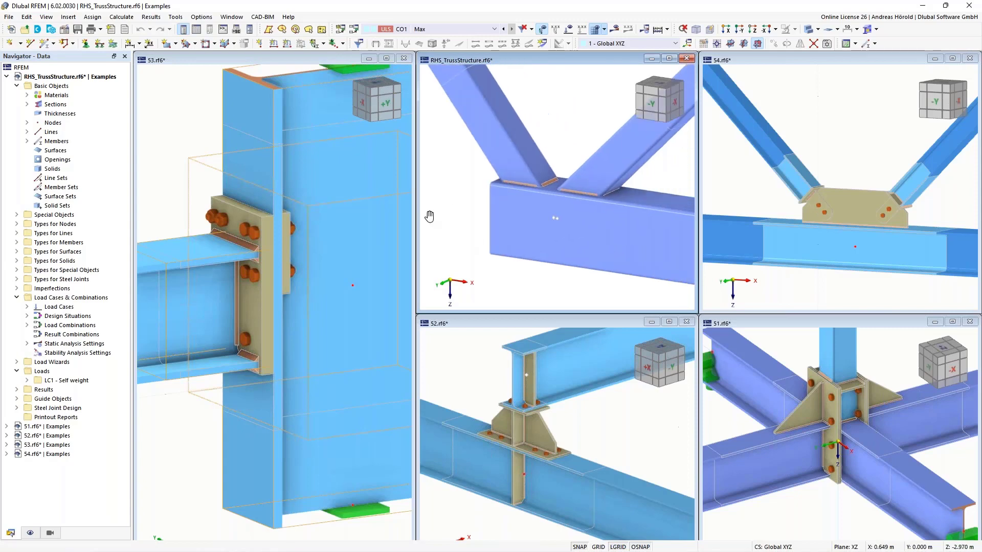
pyautogui.scroll(3, 515, 200)
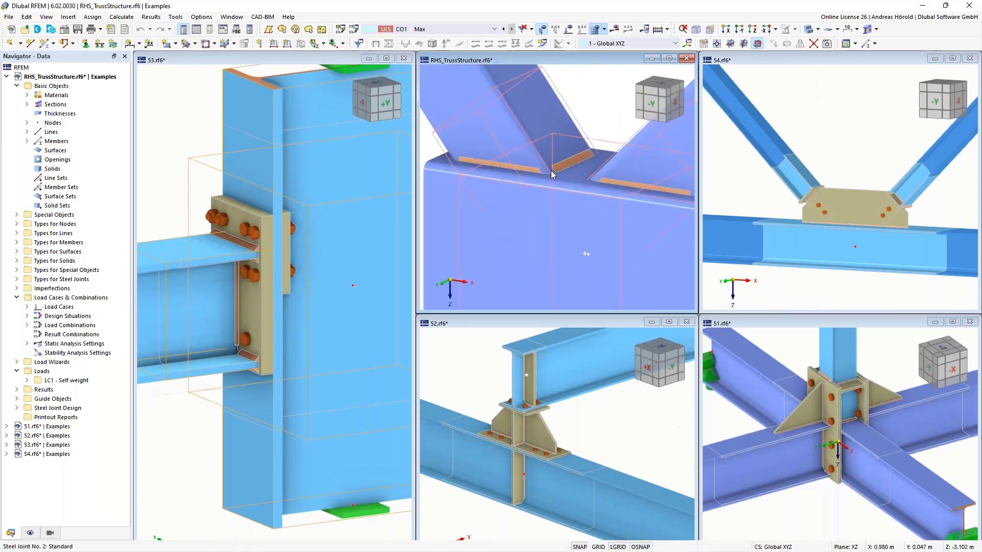
pyautogui.scroll(-5, 536, 213)
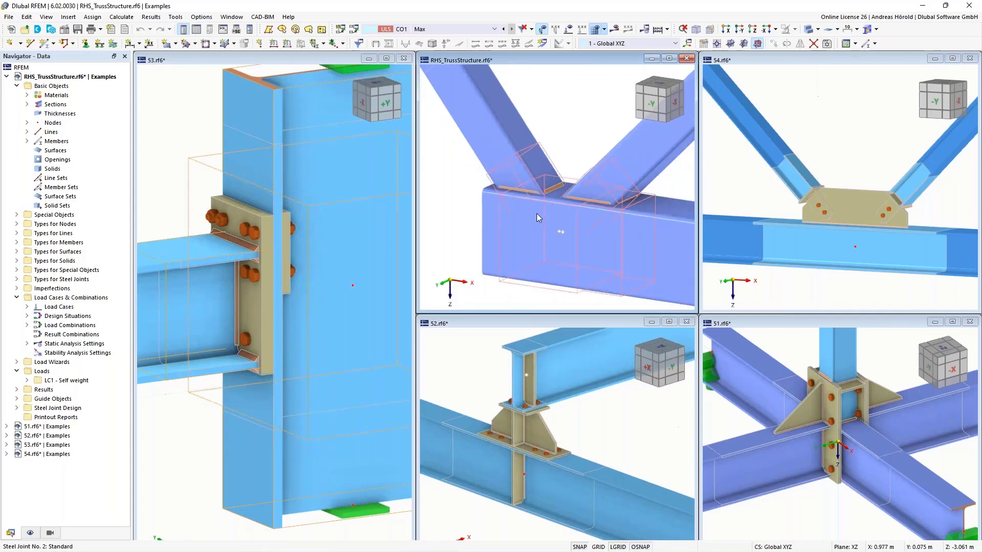
# Step: Examine the bolted end-plate joint between the column and the top chord in RHS_TrussStructure.rf6, plus the adjoining truss
pyautogui.scroll(-4, 536, 214)
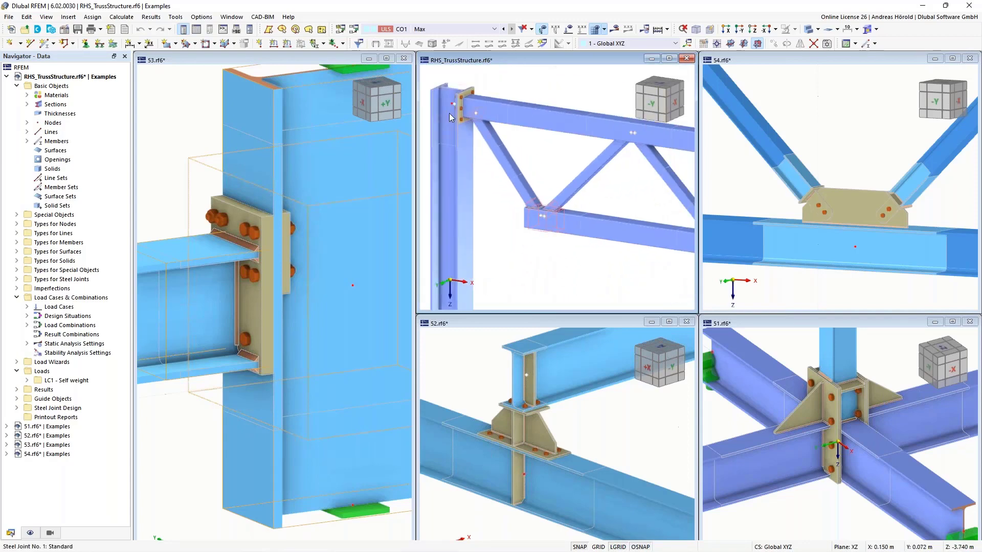
pyautogui.scroll(8, 451, 112)
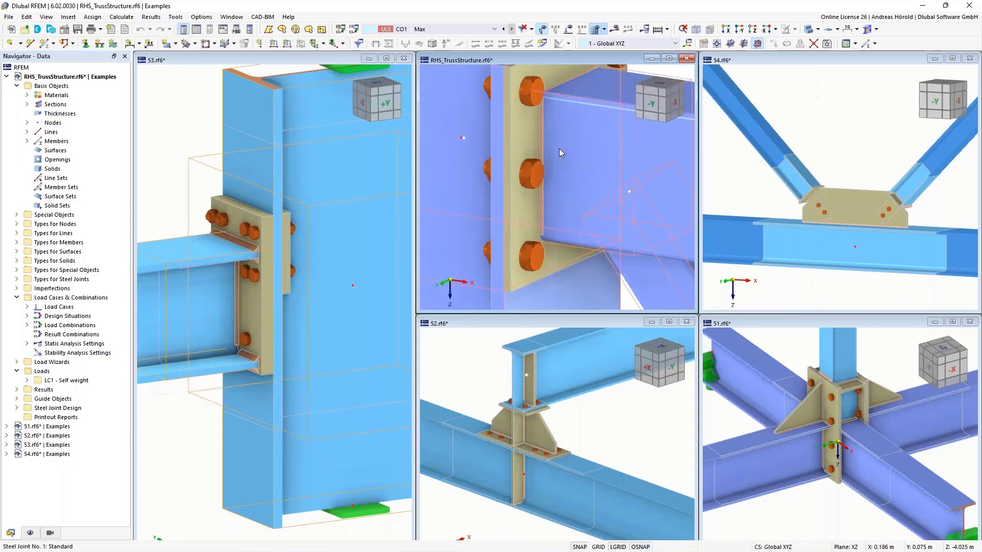
pyautogui.scroll(-5, 560, 149)
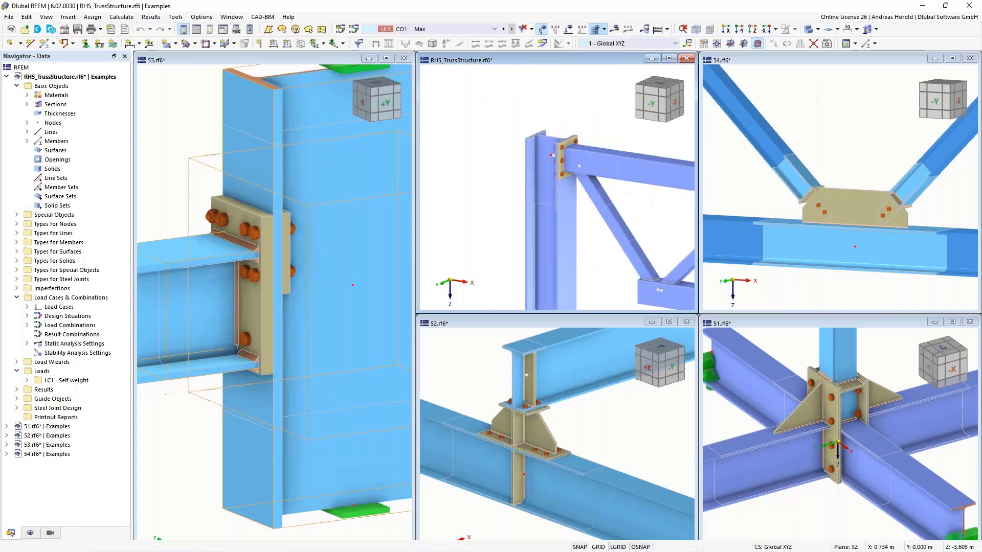
pyautogui.scroll(-5, 560, 149)
pyautogui.scroll(2, 511, 180)
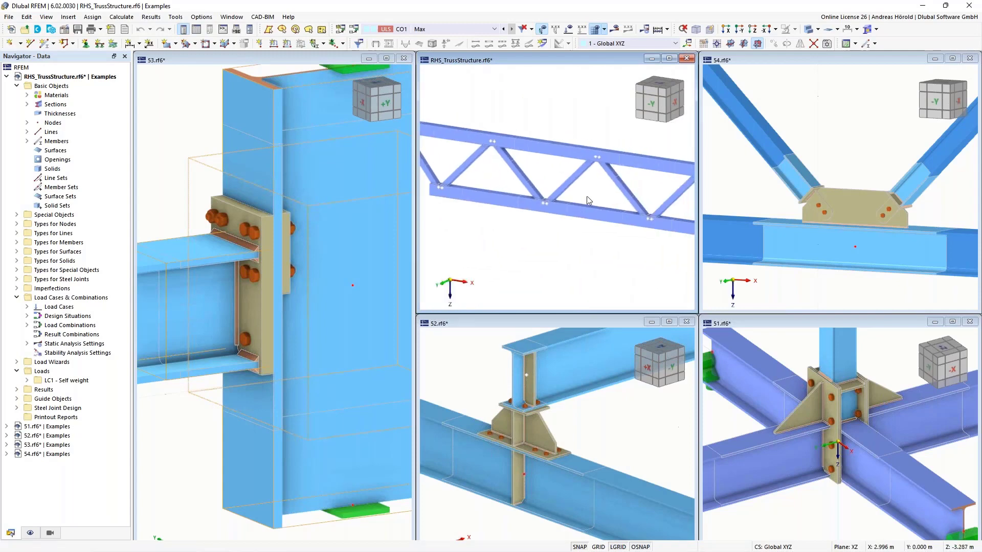
# Step: Examine the bolted gusset plate connecting the diagonals to the bottom chord in model 54.rf6
pyautogui.scroll(-1, 863, 193)
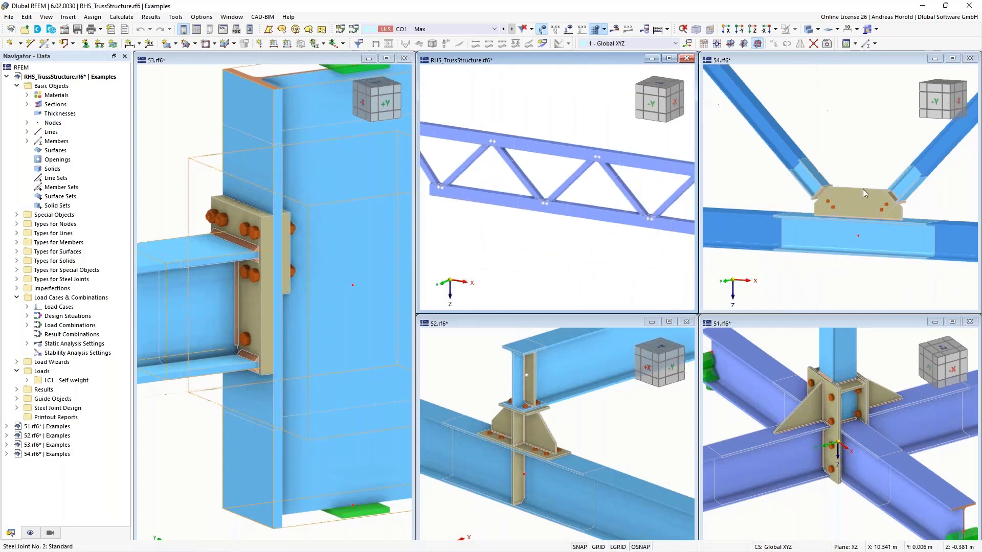
pyautogui.scroll(3, 867, 181)
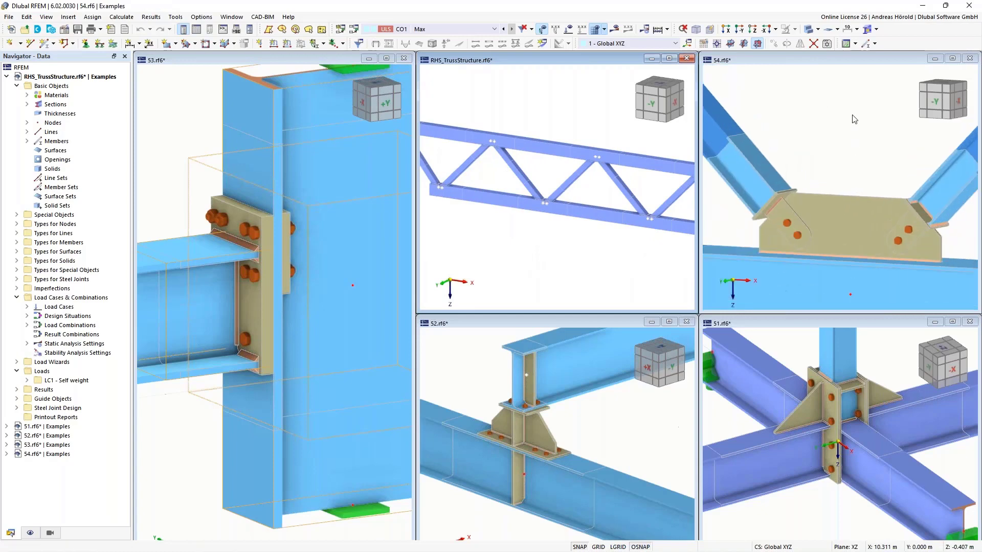
pyautogui.moveTo(800, 222); pyautogui.dragTo(802, 156, button='middle')
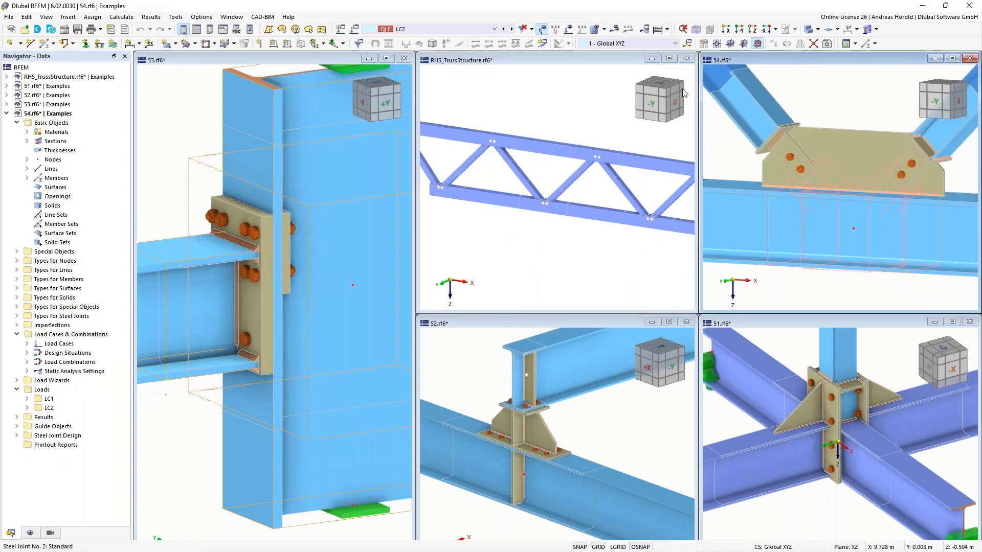
pyautogui.scroll(-4, 756, 111)
pyautogui.moveTo(760, 100); pyautogui.dragTo(871, 213, button='middle')
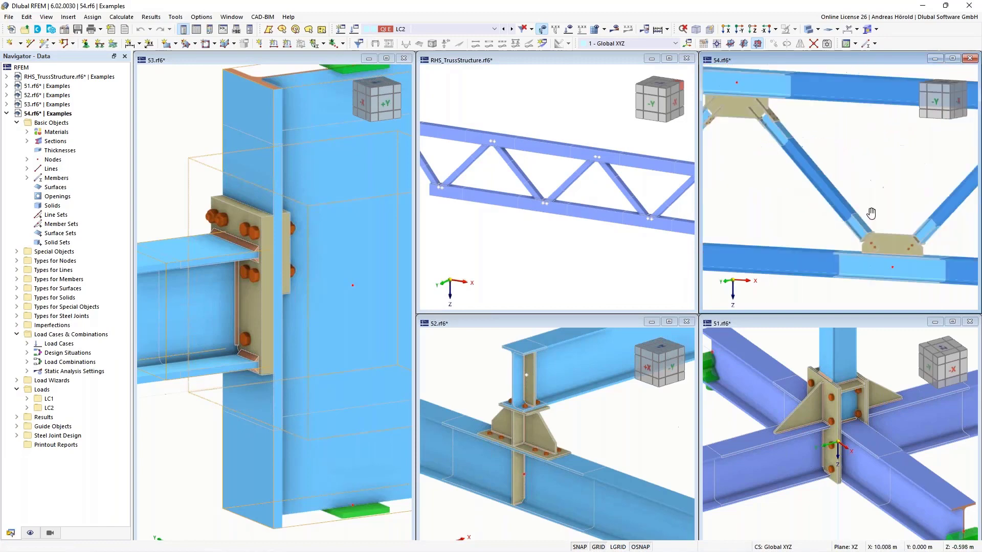
# Step: Inspect the top-chord gusset joint in 54.rf6 and compare it with the bottom-chord gusset connection
pyautogui.scroll(-1, 871, 213)
pyautogui.scroll(7, 762, 134)
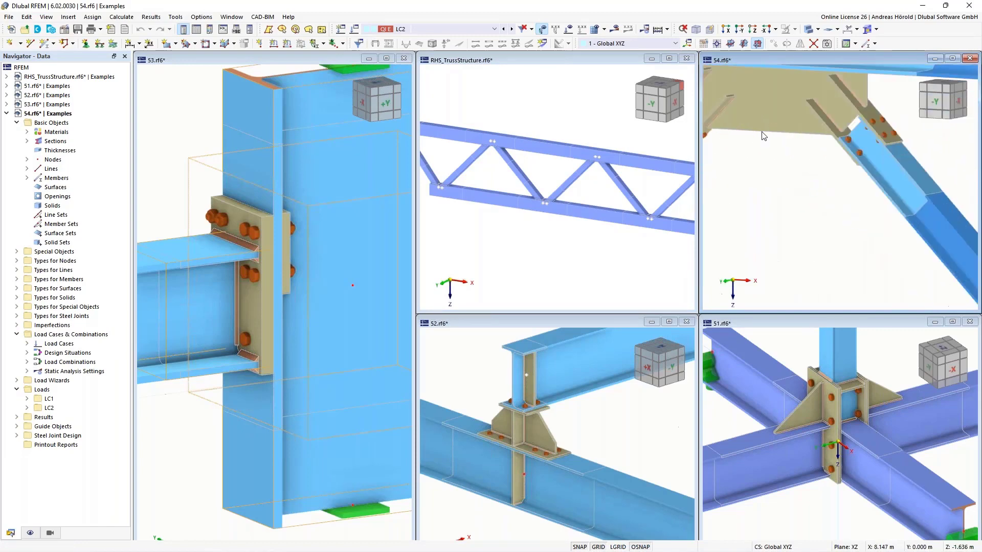
pyautogui.scroll(-5, 762, 134)
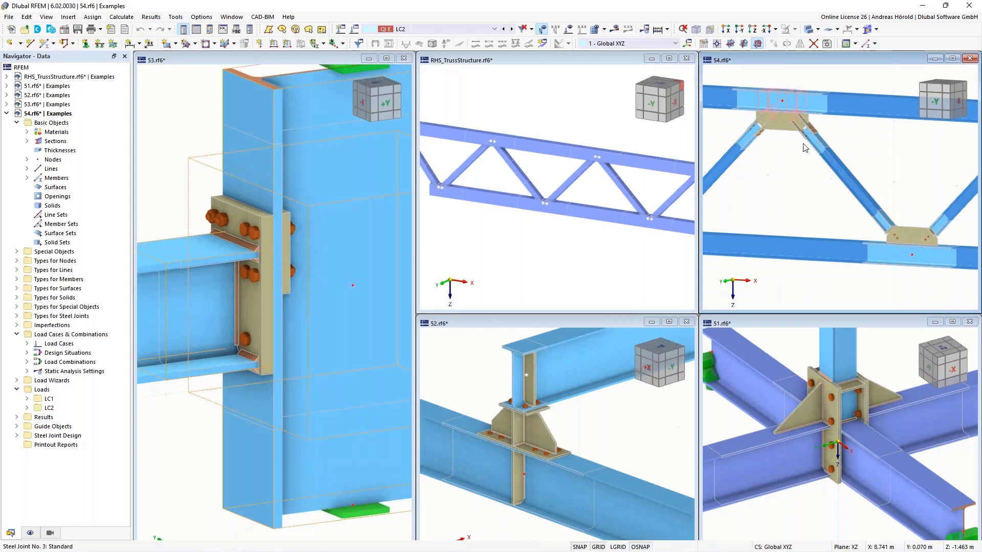
pyautogui.scroll(3, 762, 124)
pyautogui.moveTo(817, 187); pyautogui.dragTo(725, 123, button='middle')
pyautogui.moveTo(906, 208); pyautogui.dragTo(840, 160, button='middle')
pyautogui.moveTo(797, 193); pyautogui.dragTo(775, 185, button='middle')
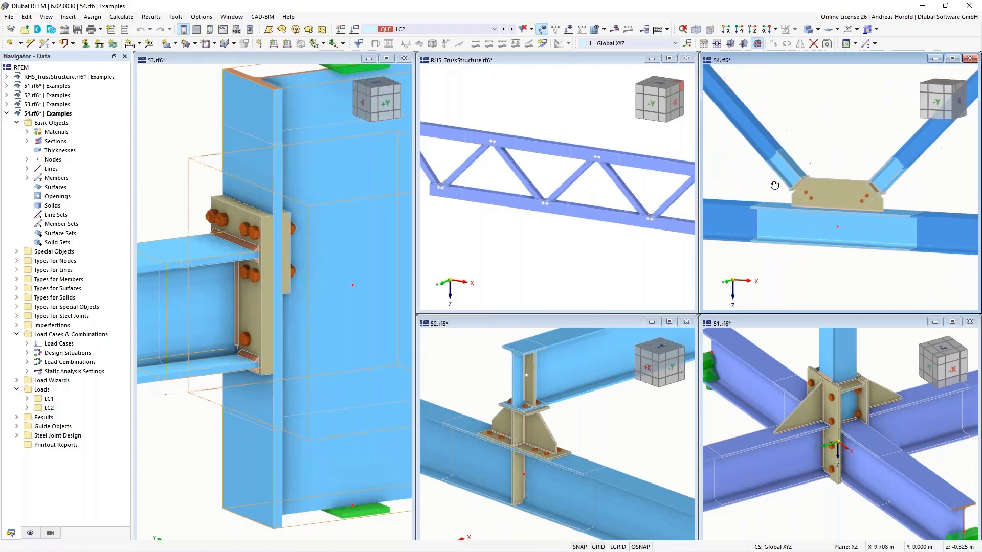
pyautogui.moveTo(842, 198); pyautogui.dragTo(789, 186, button='middle')
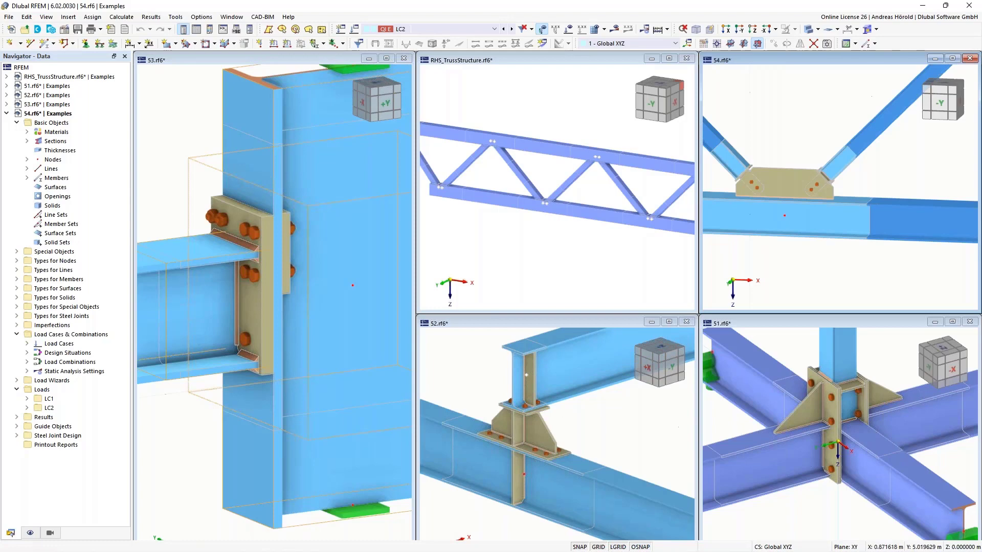
# Step: Examine the stiffened bolted joint between the column and the crossing beams in model 51.rf6
pyautogui.click(871, 382)
pyautogui.scroll(3, 864, 391)
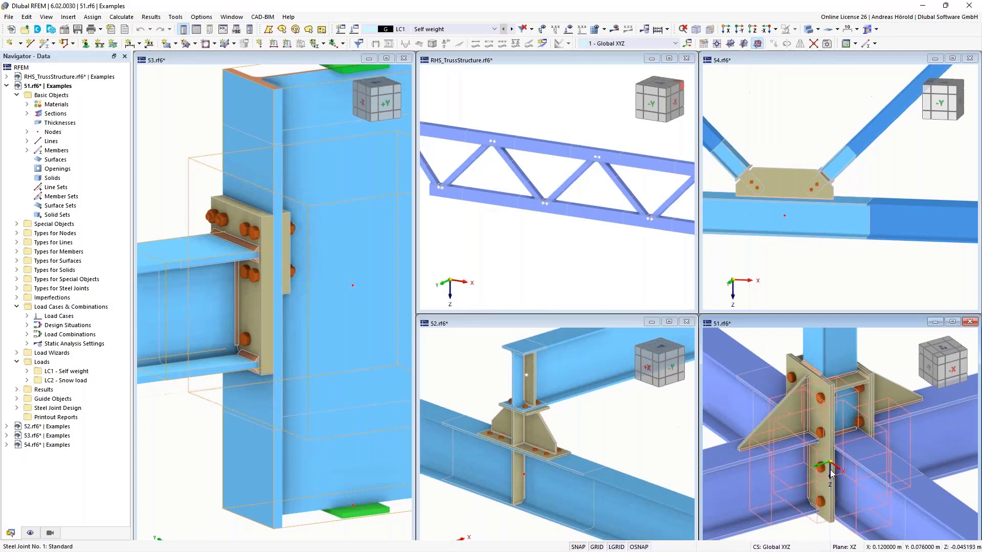
pyautogui.scroll(-5, 830, 473)
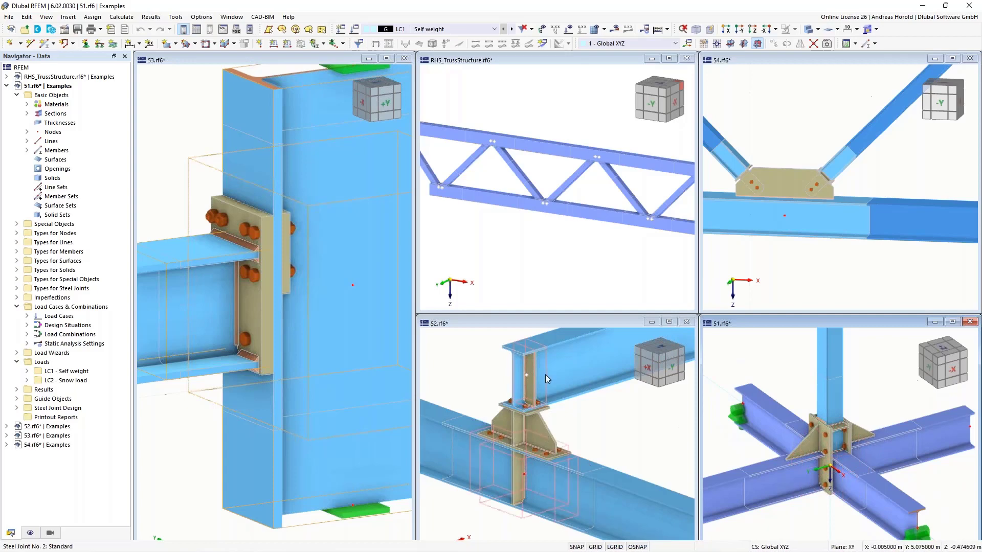
# Step: Examine the bolted, stiffened pedestal joining the upper beam to the lower beam in model 52.rf6
pyautogui.scroll(5, 523, 426)
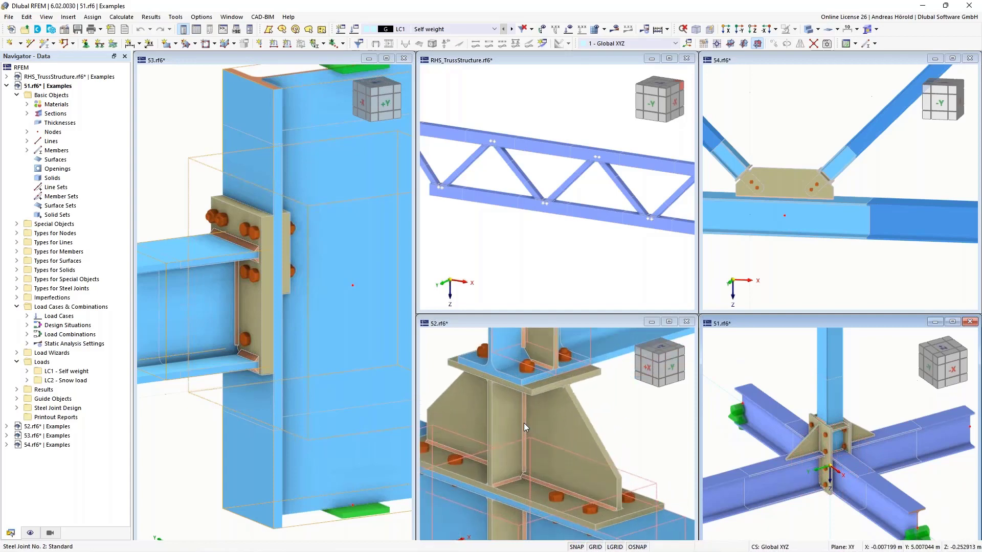
pyautogui.scroll(-5, 523, 422)
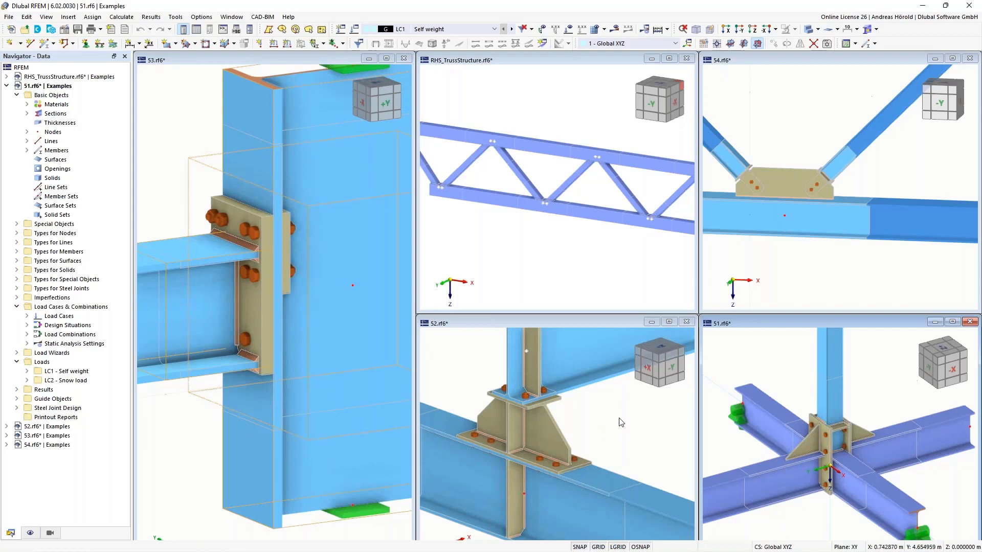
pyautogui.scroll(-2, 621, 422)
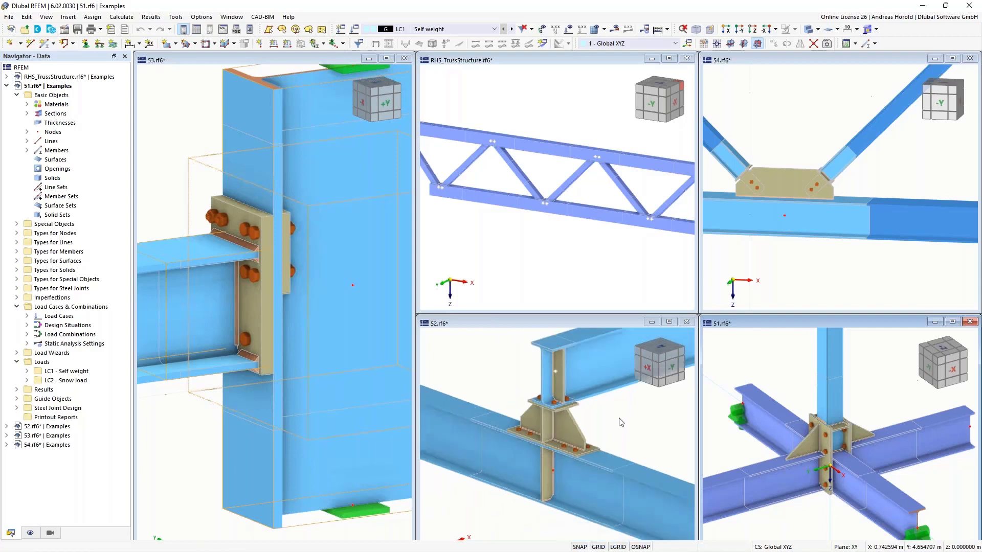
pyautogui.scroll(-2, 621, 423)
pyautogui.click(620, 422)
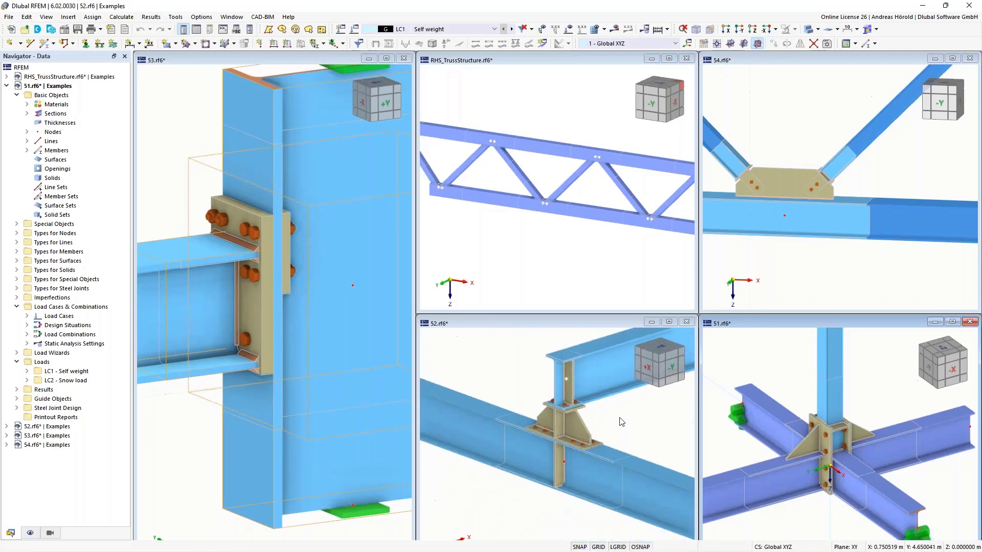
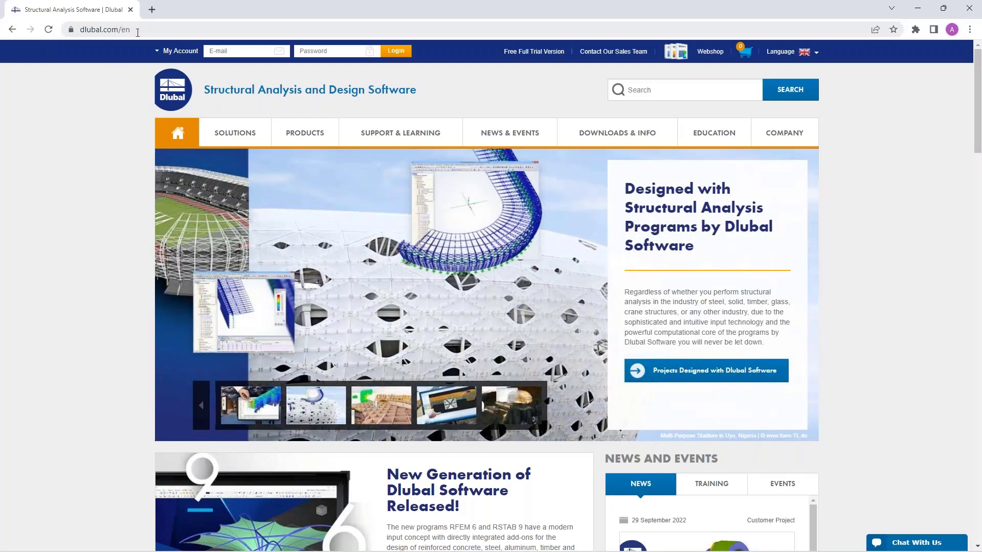
# Step: Switch to the Dlubal website in the browser and open the Webinars page under News & Events
pyautogui.moveTo(504, 136)
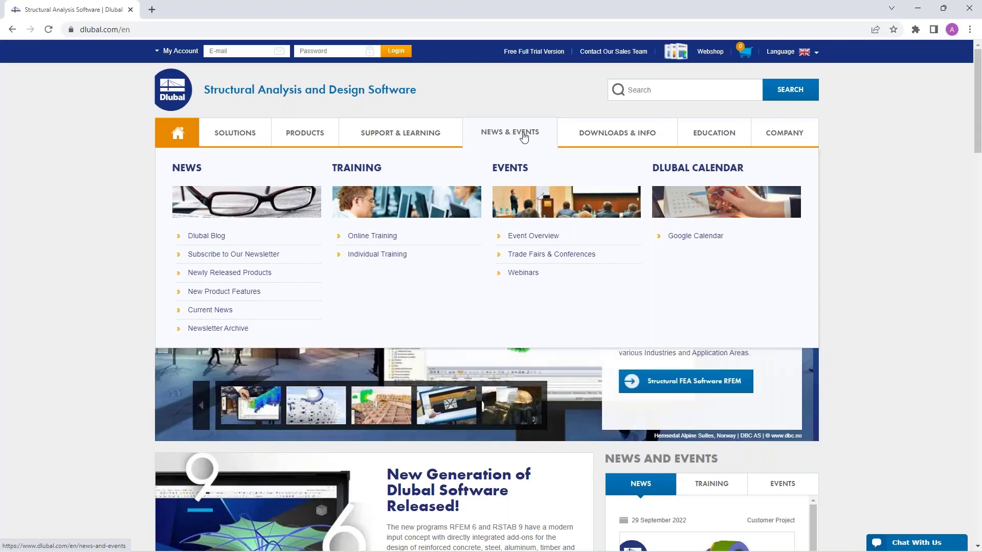
pyautogui.click(521, 274)
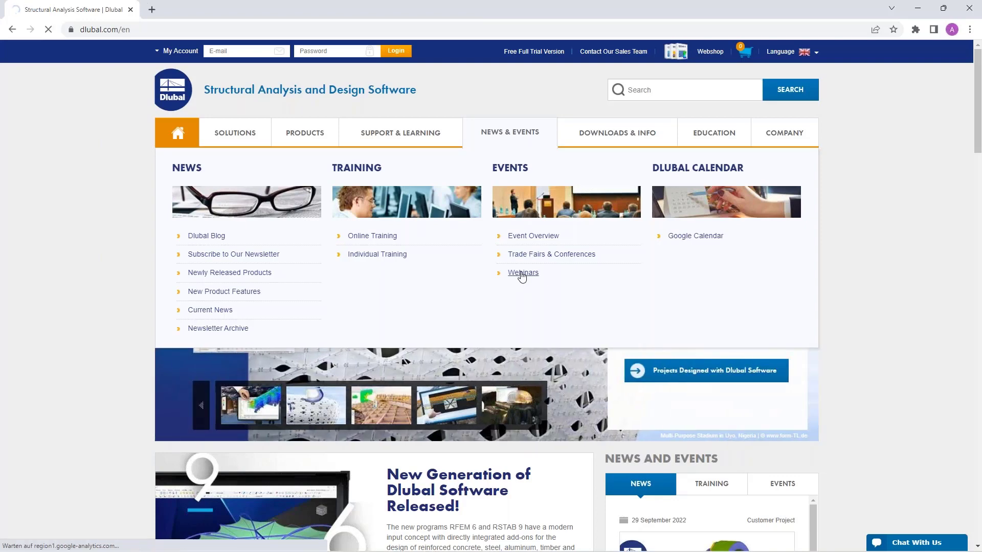
# Step: Browse the list of webinars and open the page of "Analysis of Steel Joints Using FE Model in RFEM 6"
pyautogui.scroll(-8, 497, 195)
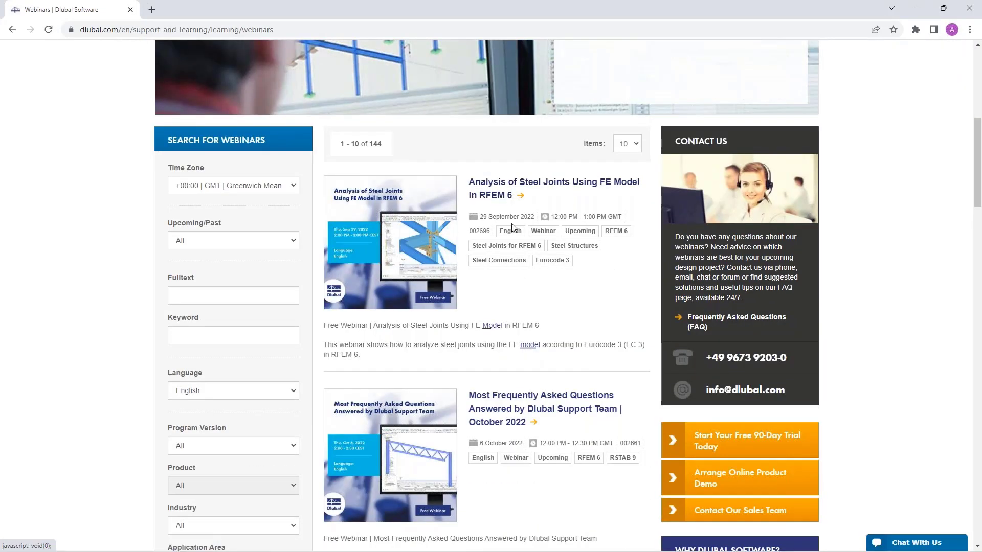
pyautogui.scroll(-8, 512, 227)
pyautogui.scroll(2, 464, 167)
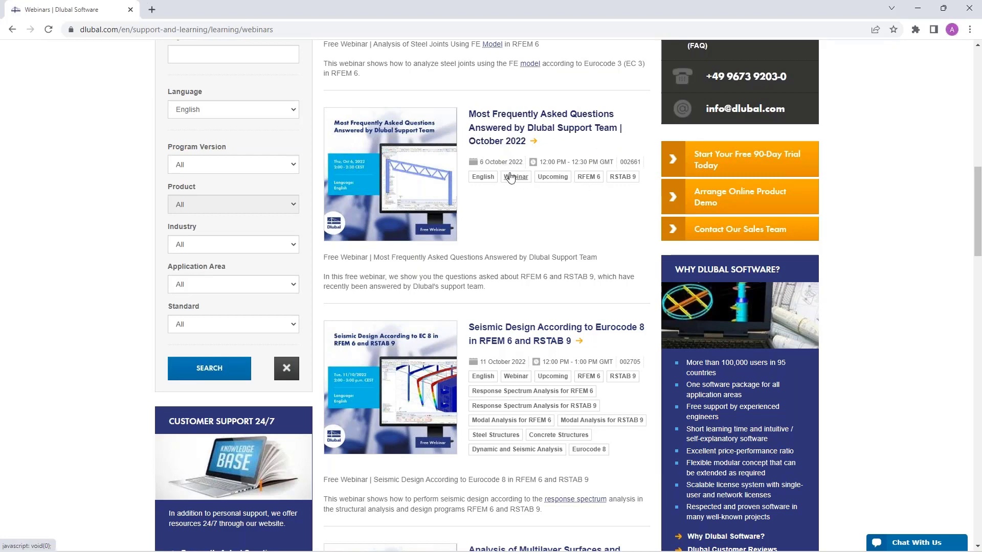
pyautogui.scroll(-2, 511, 177)
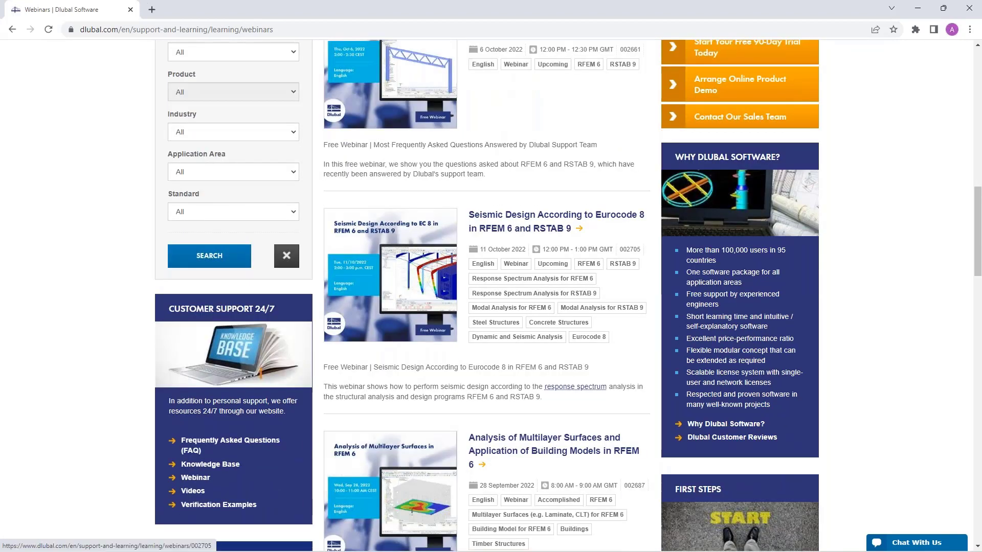
pyautogui.scroll(7, 517, 217)
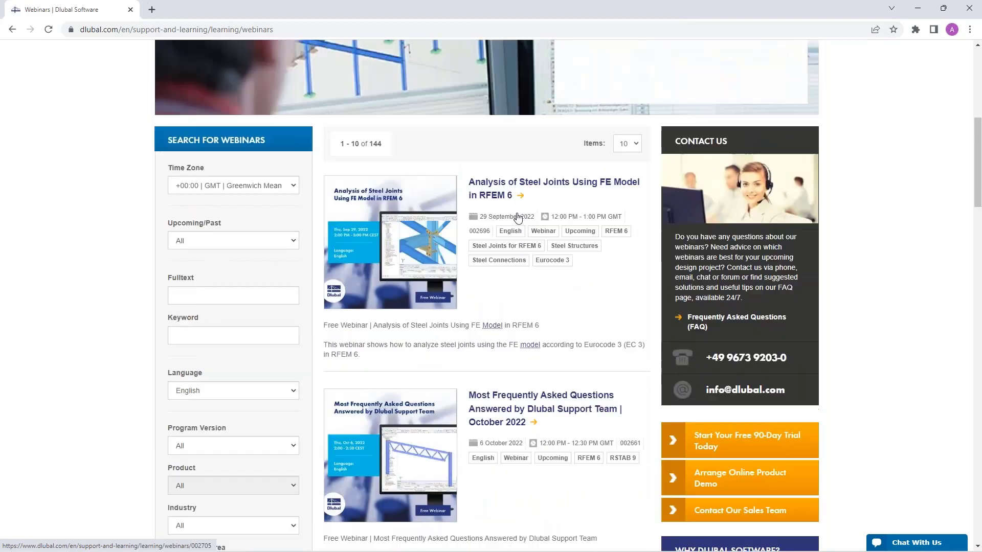
pyautogui.click(489, 187)
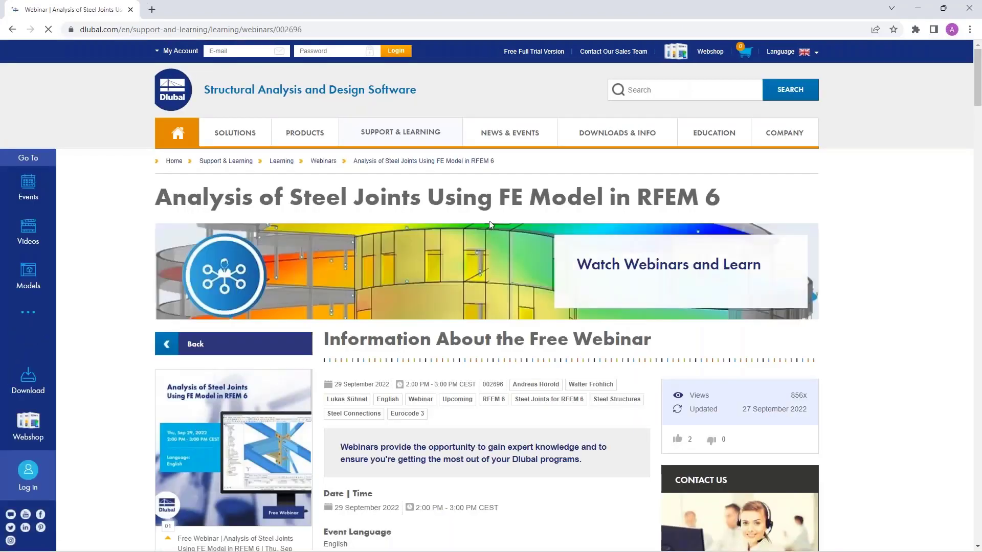
# Step: Review the webinar page's content, downloads and links, including its Models to Download and Knowledge Base Articles sections
pyautogui.scroll(-4, 432, 345)
pyautogui.scroll(-10, 433, 345)
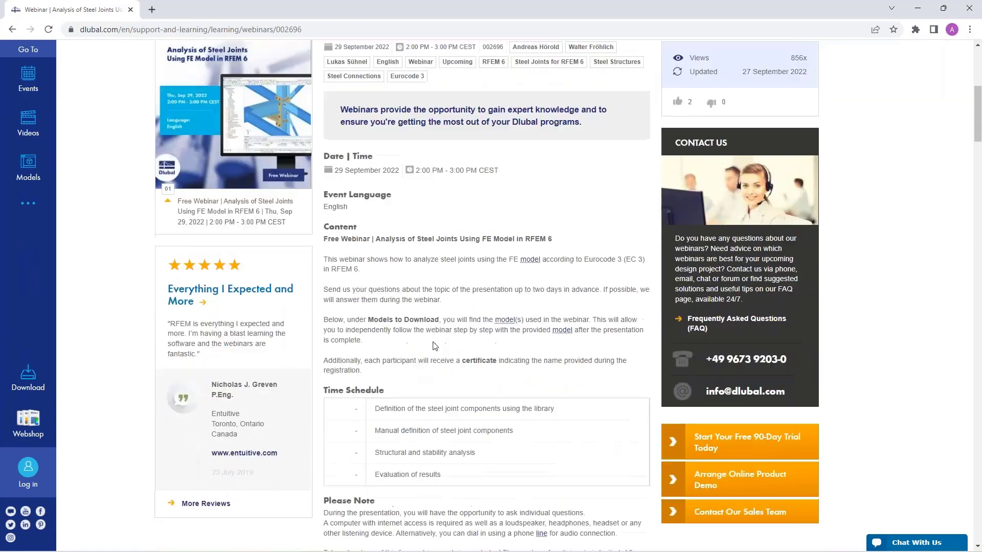
pyautogui.scroll(-16, 433, 262)
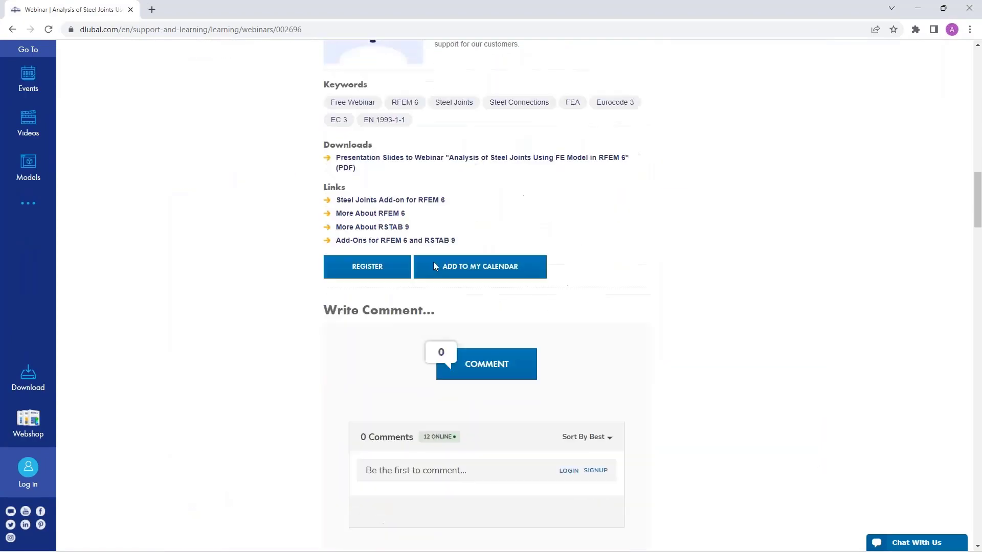
pyautogui.scroll(-8, 221, 346)
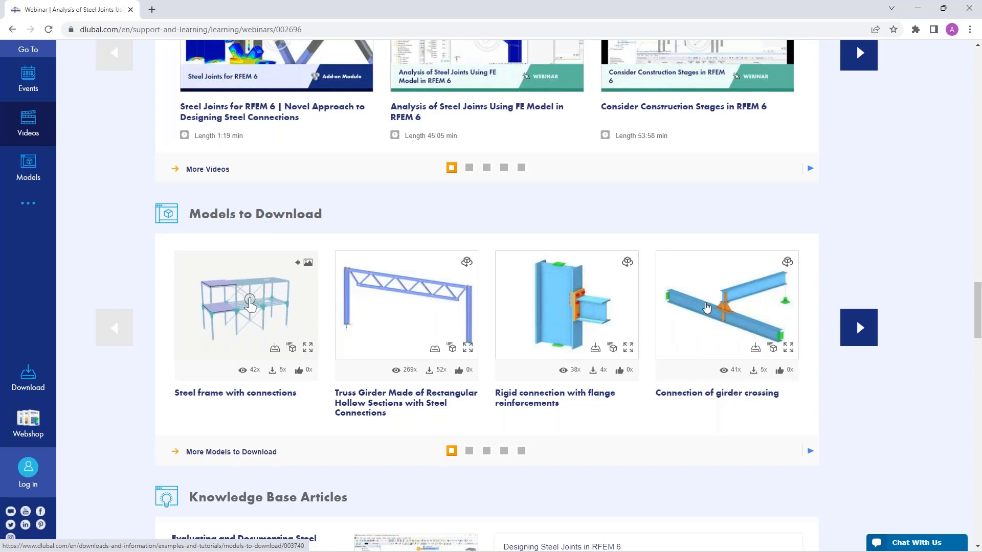
pyautogui.moveTo(706, 308)
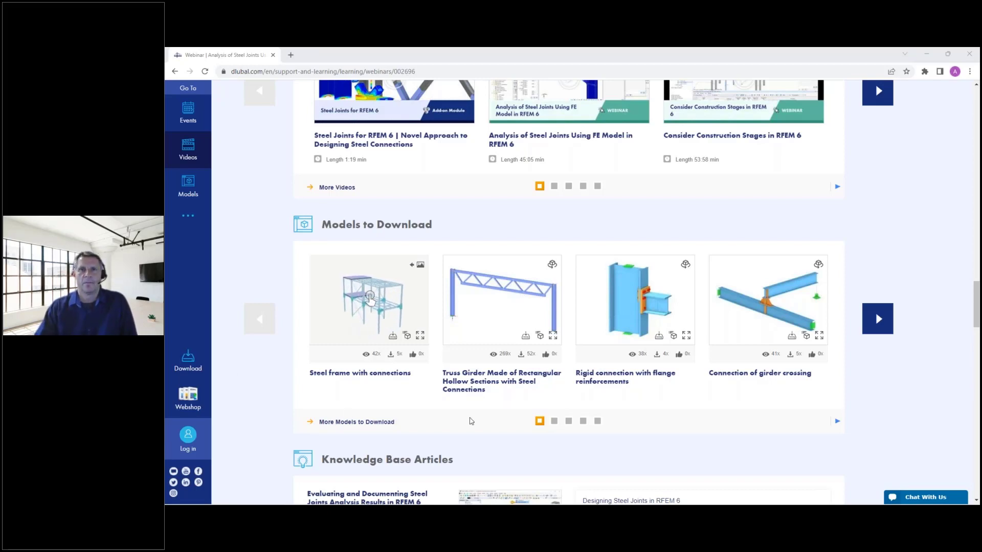
pyautogui.scroll(-3, 637, 235)
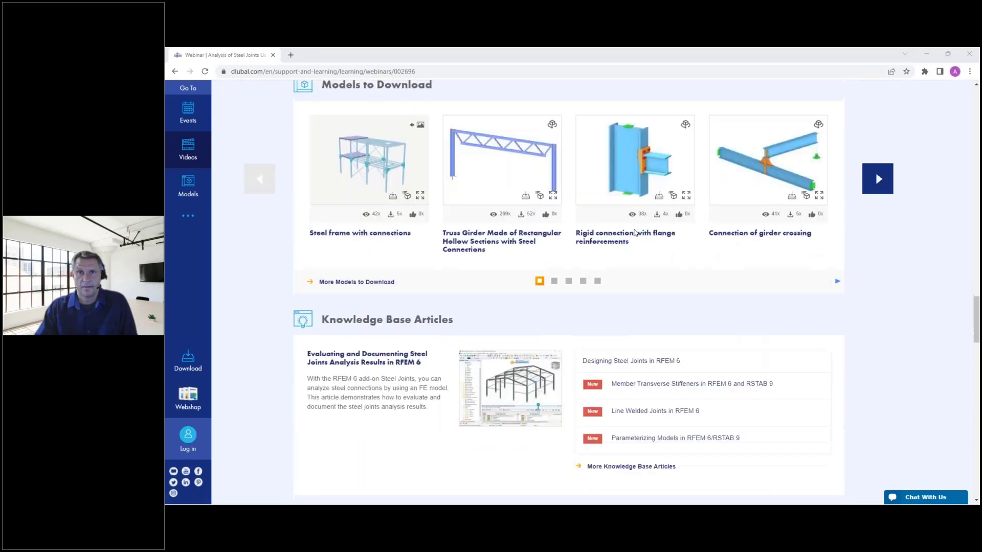
# Step: Open the Free Full Trial Version page and look through the trial programs offered for download
pyautogui.scroll(10, 636, 235)
pyautogui.scroll(15, 568, 286)
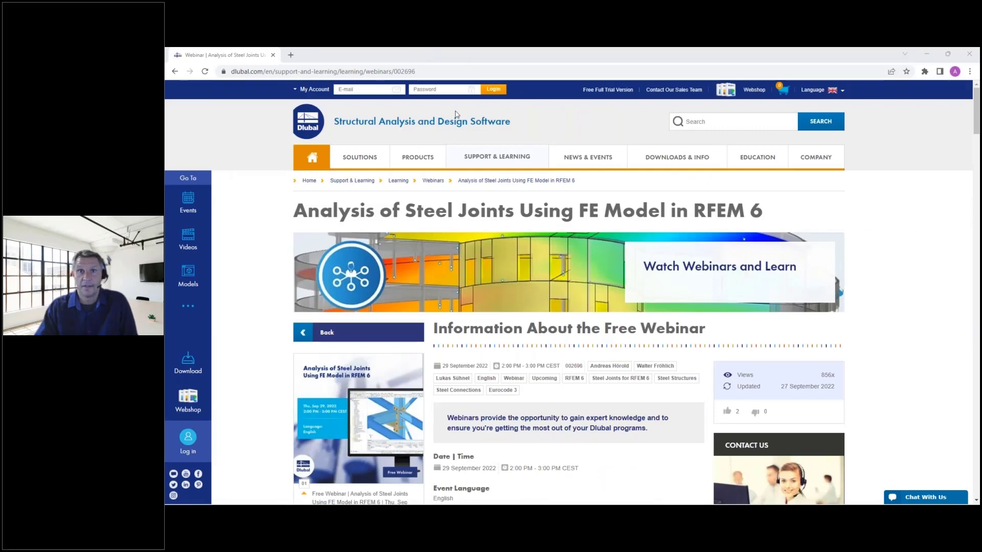
pyautogui.click(604, 90)
pyautogui.scroll(-3, 484, 237)
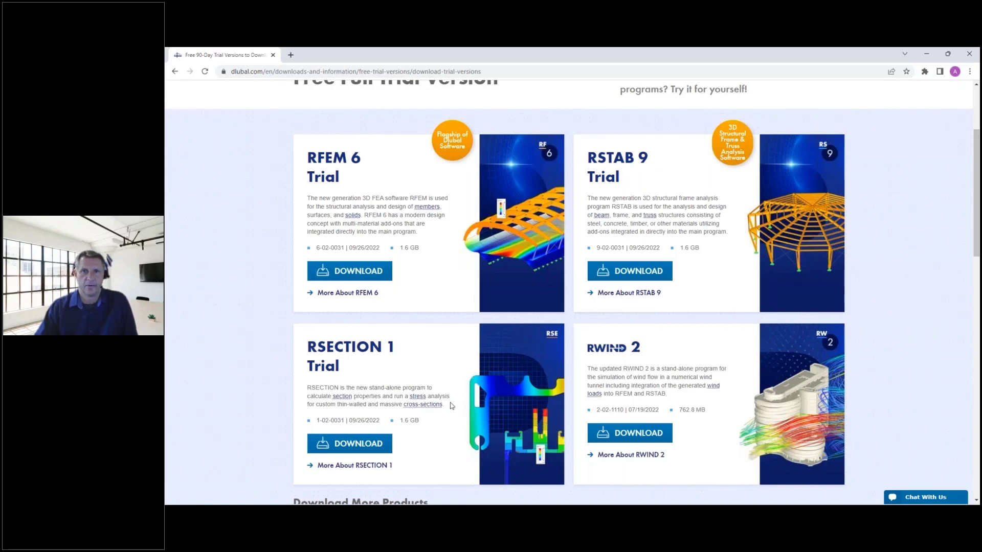
pyautogui.scroll(-4, 546, 352)
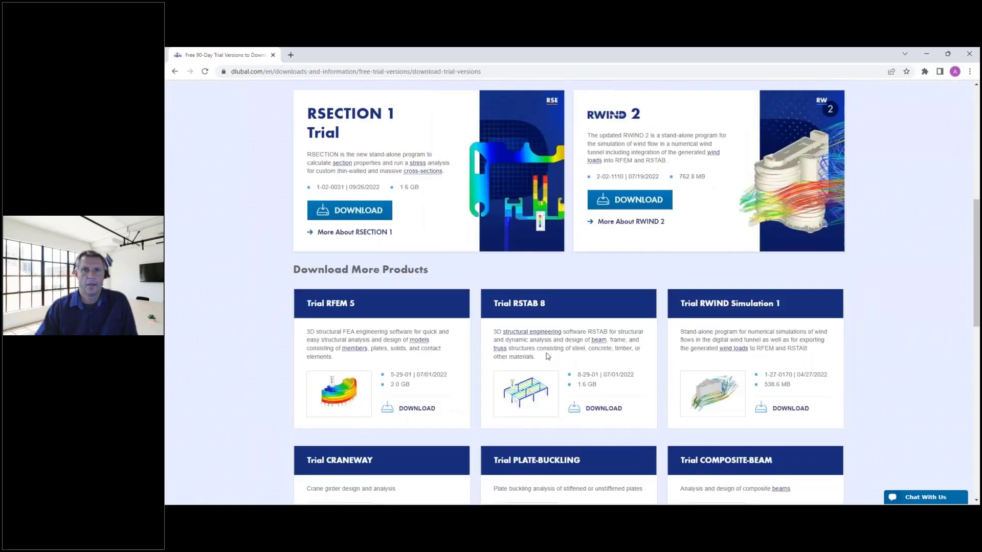
pyautogui.scroll(5, 545, 353)
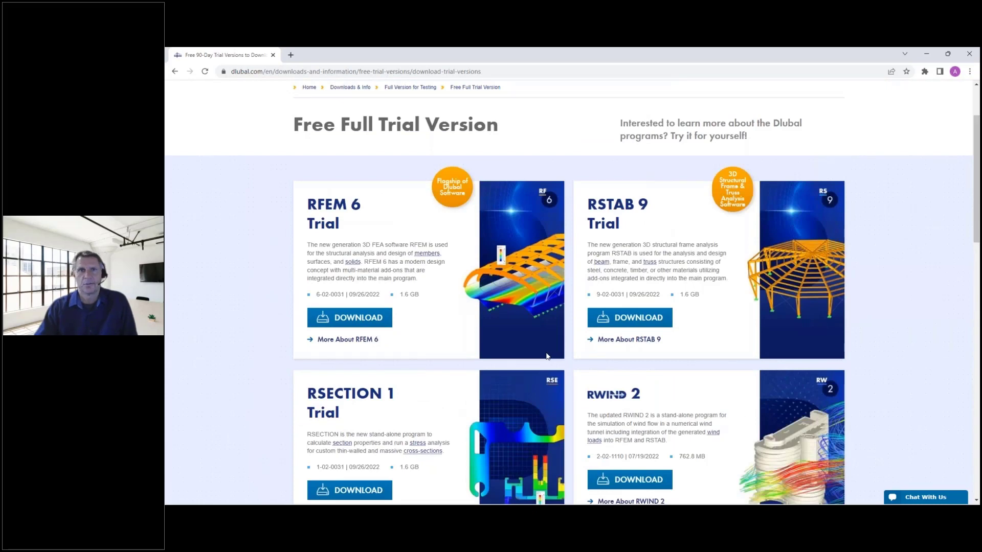